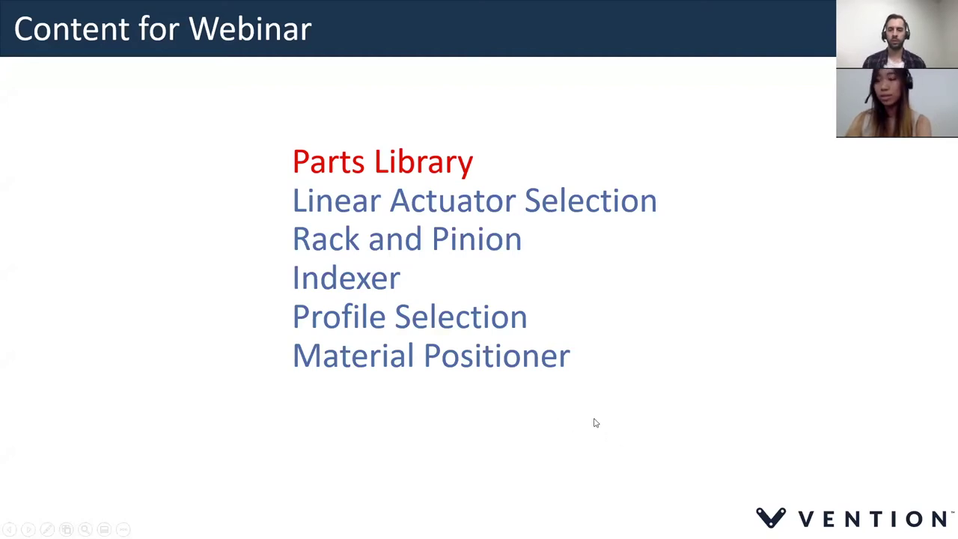
{"action": "key", "text": "Right"}
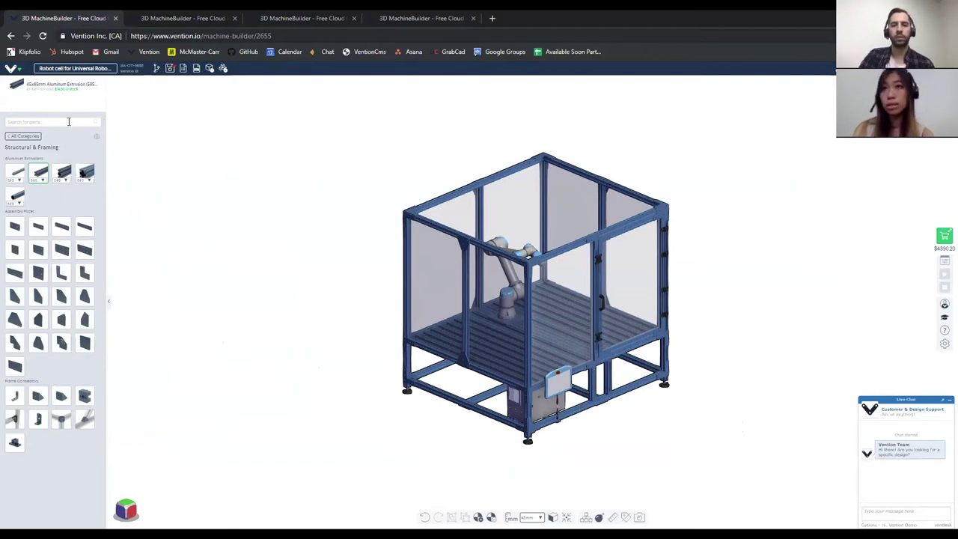
- Search the parts library for "hinge" and place the 45x45mm hinge with 12mm pin beside the robot cell
{"action": "type", "text": "foo"}
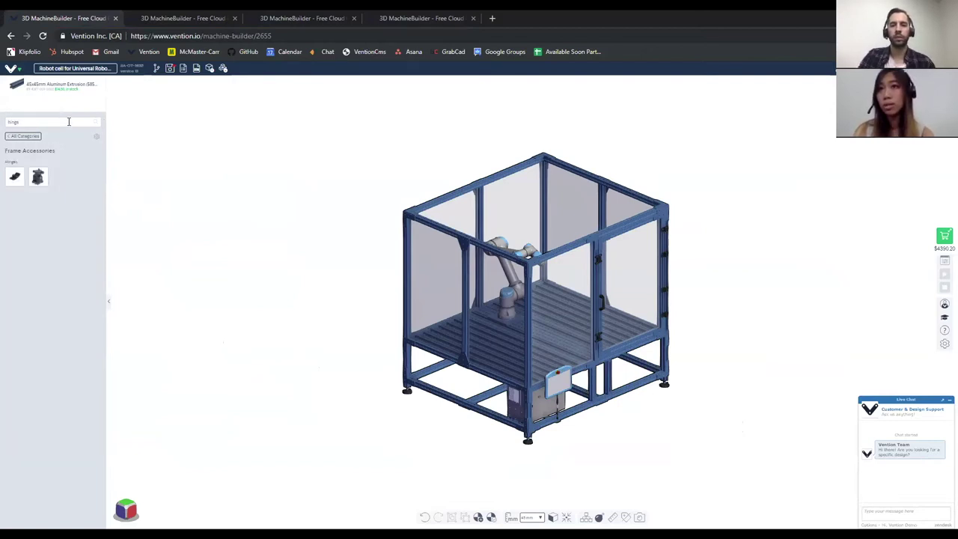
{"action": "left_click", "coordinate": [46, 183]}
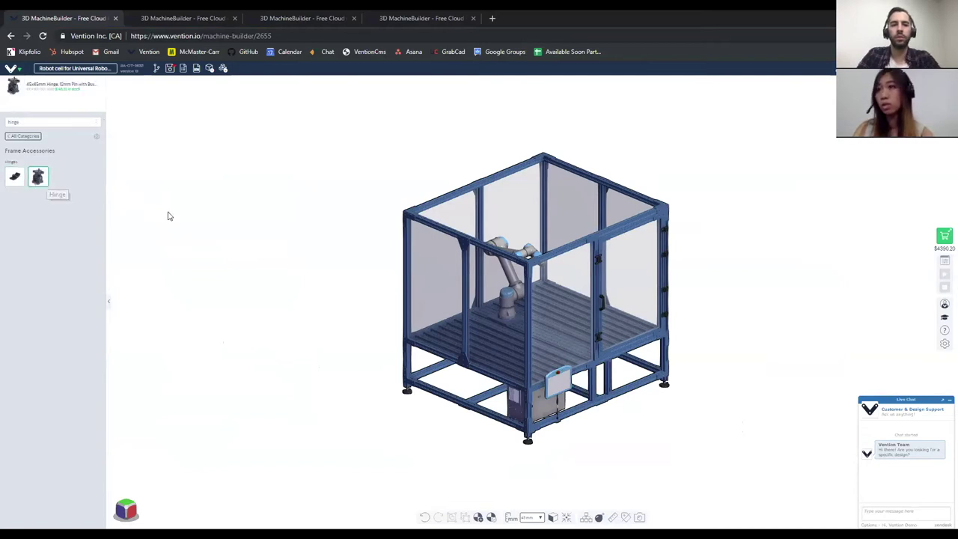
{"action": "scroll", "coordinate": [353, 376], "scroll_direction": "up", "scroll_amount": 5}
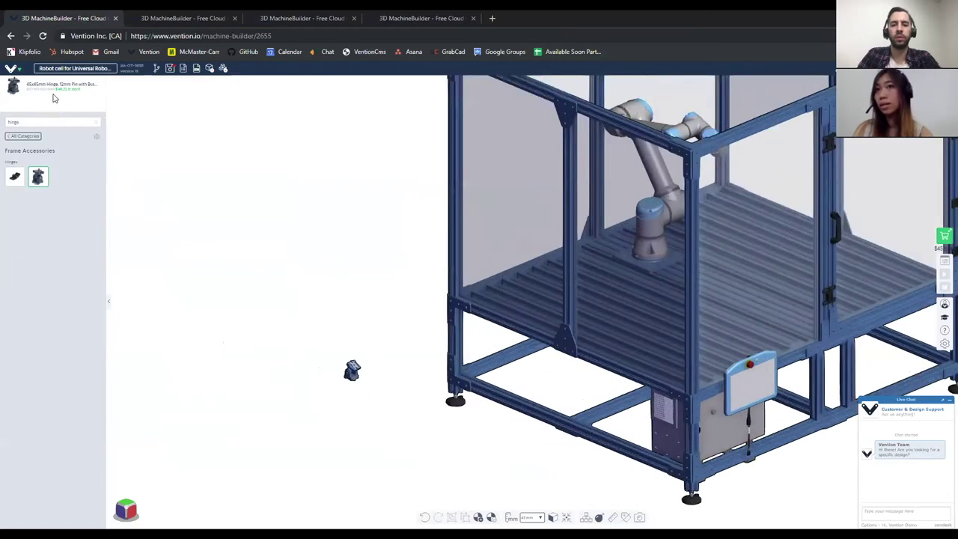
- Find the hinge by its part number MO-HG-002-0001 and place a second copy next to the first
{"action": "left_click_drag", "start_coordinate": [56, 88], "coordinate": [27, 87]}
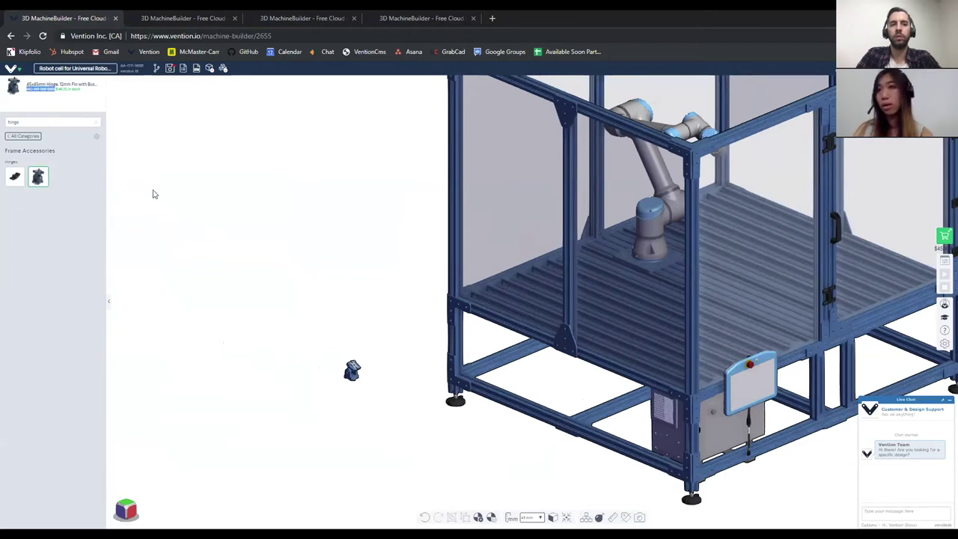
{"action": "left_click_drag", "start_coordinate": [71, 124], "coordinate": [6, 126]}
{"action": "type", "text": "MO-HG-002-0001"}
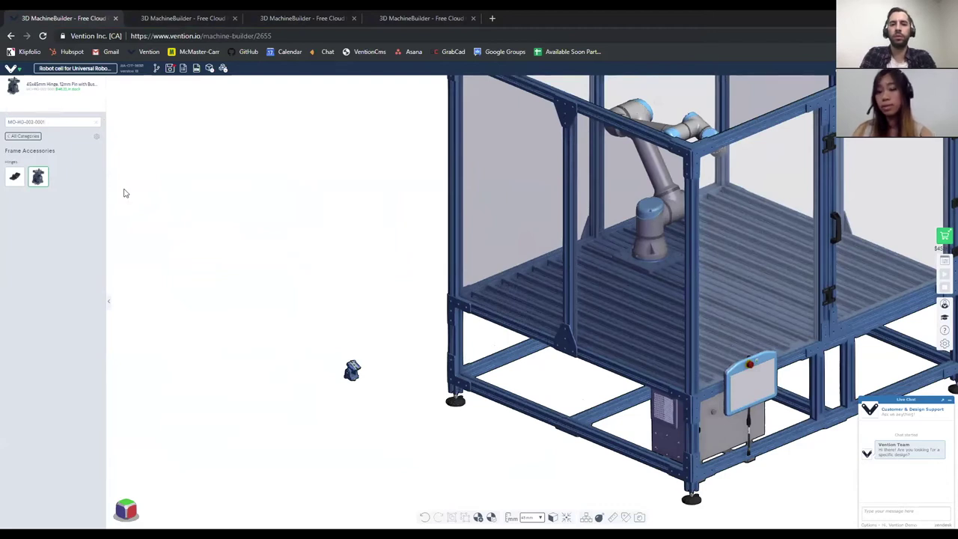
{"action": "left_click", "coordinate": [15, 171]}
{"action": "left_click", "coordinate": [381, 390]}
{"action": "scroll", "coordinate": [384, 385], "scroll_direction": "up", "scroll_amount": 5}
{"action": "scroll", "coordinate": [385, 382], "scroll_direction": "down", "scroll_amount": 5}
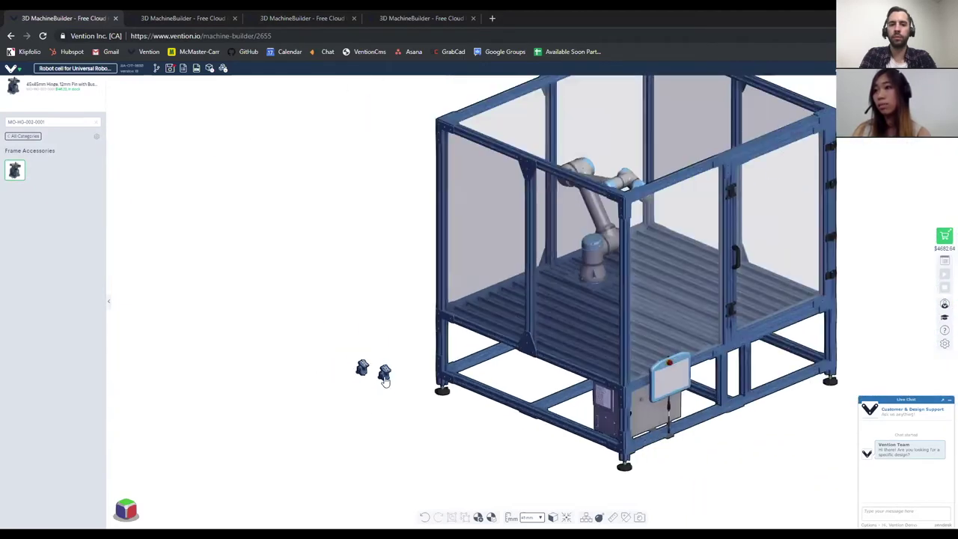
- Delete both hinges placed beside the robot cell
{"action": "left_click_drag", "start_coordinate": [405, 397], "coordinate": [350, 362]}
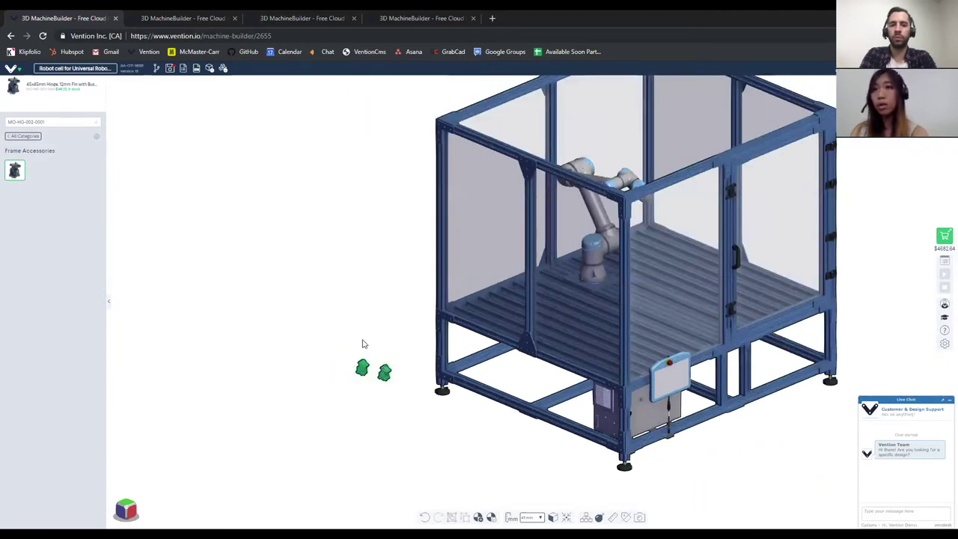
{"action": "key", "text": "Delete"}
- Add a UR10e robot from the Partners parts to the empty area beside the cell
{"action": "left_click", "coordinate": [22, 136]}
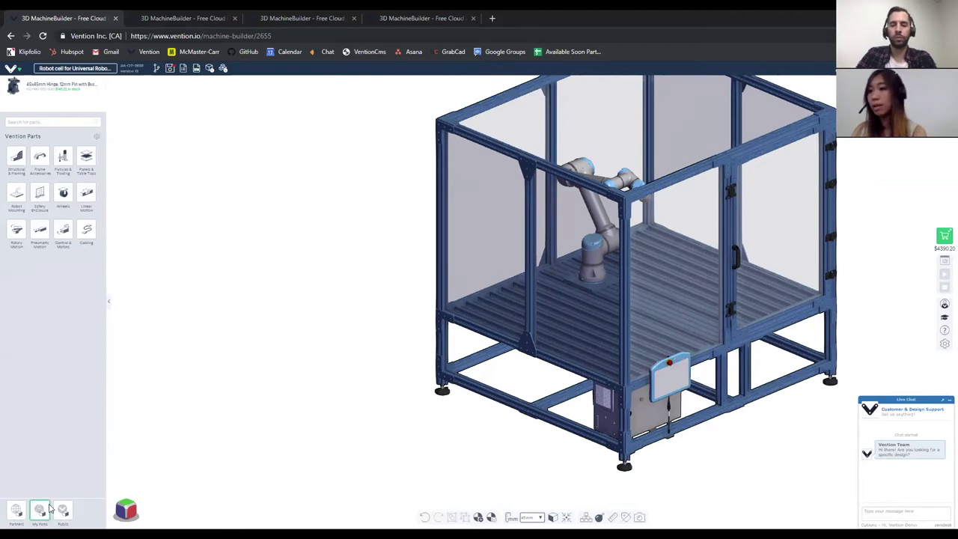
{"action": "left_click", "coordinate": [19, 513]}
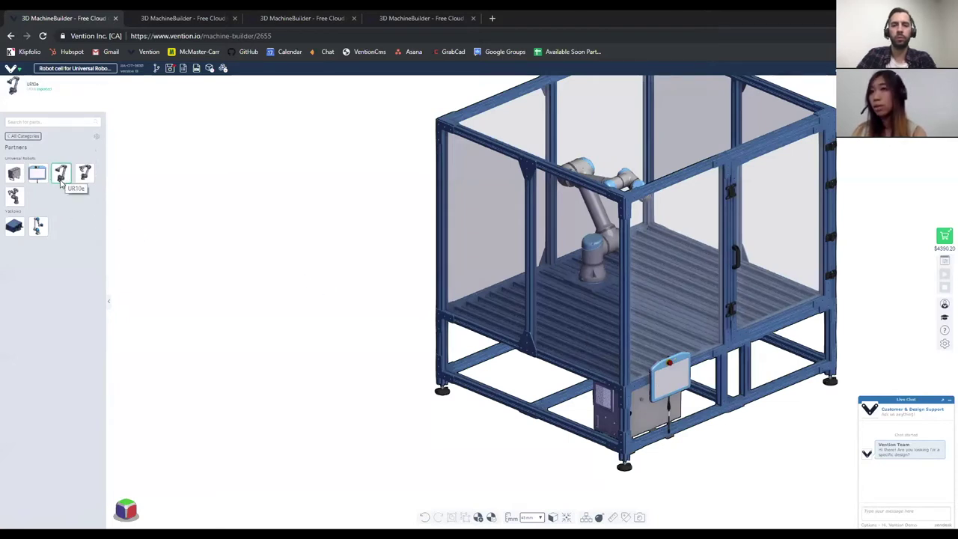
{"action": "left_click_drag", "start_coordinate": [61, 180], "coordinate": [345, 403]}
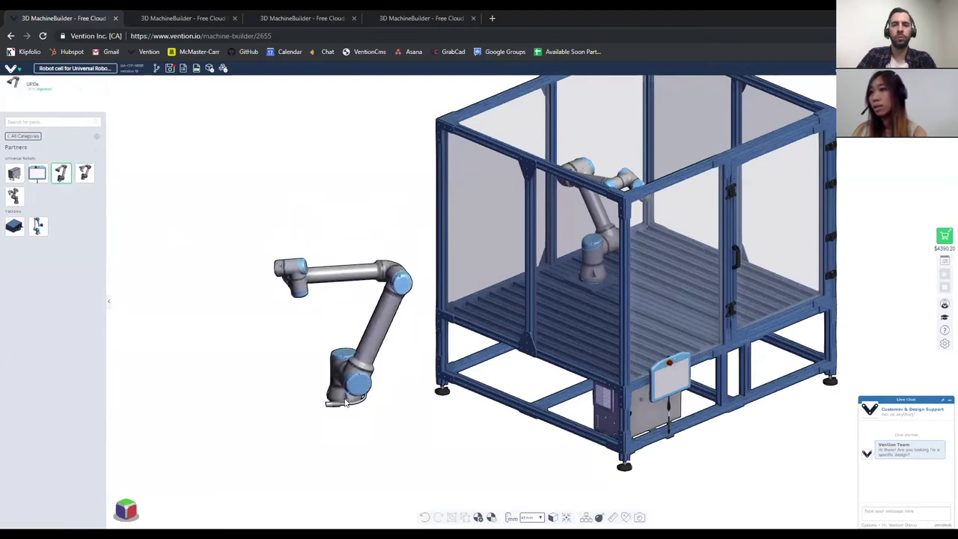
- Place the 225x225mm UR10 mounting plate from the Robot Mounting parts beside the new robot's base
{"action": "left_click", "coordinate": [31, 136]}
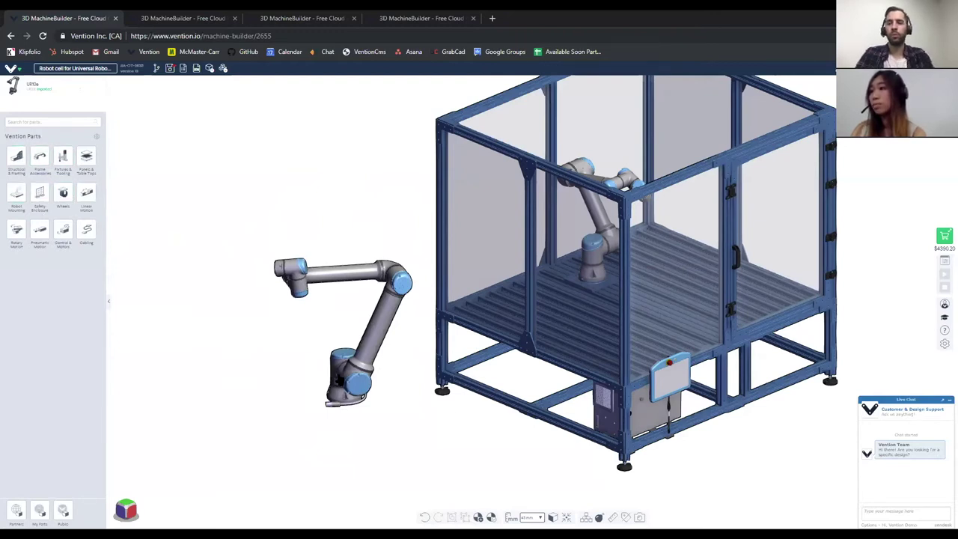
{"action": "left_click", "coordinate": [16, 195]}
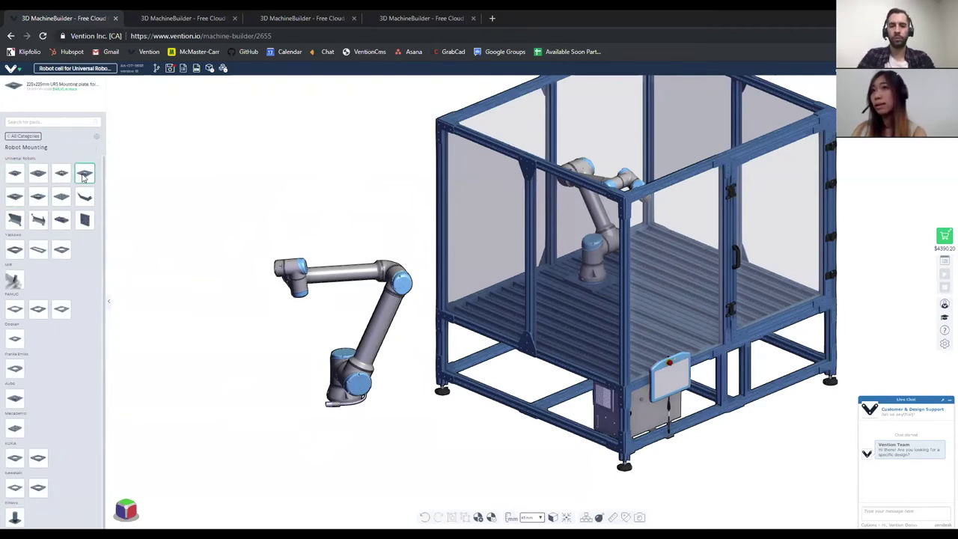
{"action": "left_click", "coordinate": [15, 196]}
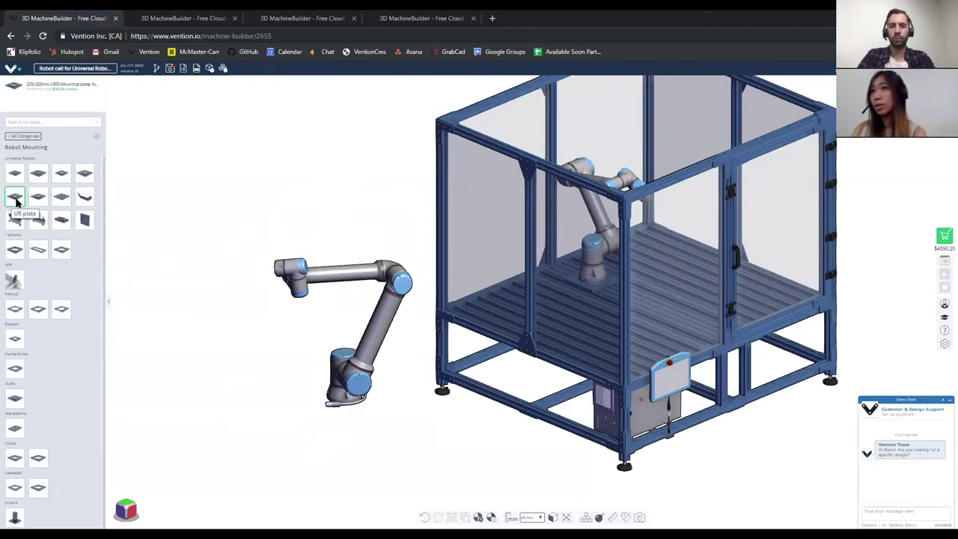
{"action": "left_click", "coordinate": [283, 408]}
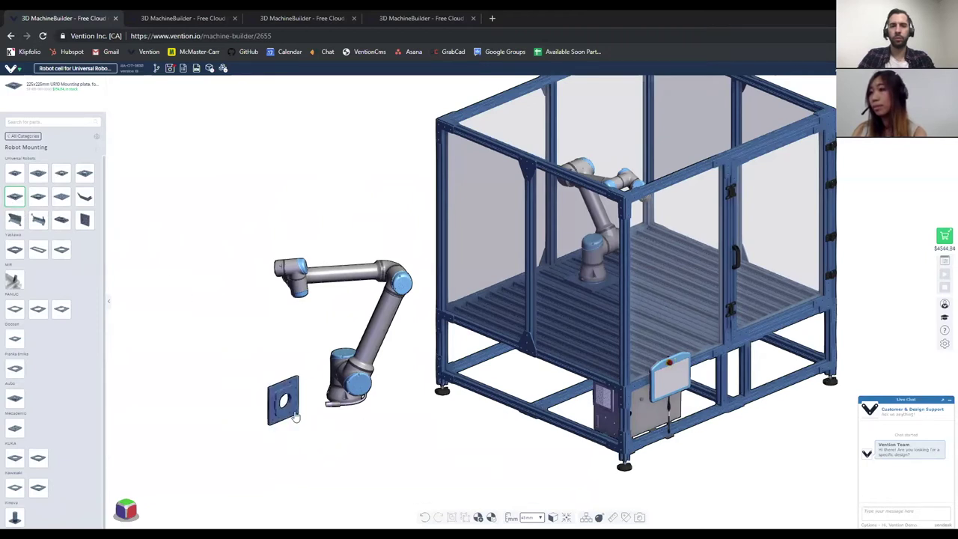
- Attach the mounting plate to the underside of the UR10e's base
{"action": "scroll", "coordinate": [293, 415], "scroll_direction": "up", "scroll_amount": 5}
{"action": "mouse_move", "coordinate": [411, 384]}
{"action": "left_mouse_down"}
{"action": "mouse_move", "coordinate": [409, 365]}
{"action": "mouse_move", "coordinate": [401, 394]}
{"action": "mouse_move", "coordinate": [408, 379]}
{"action": "left_mouse_up"}
{"action": "left_click", "coordinate": [421, 369]}
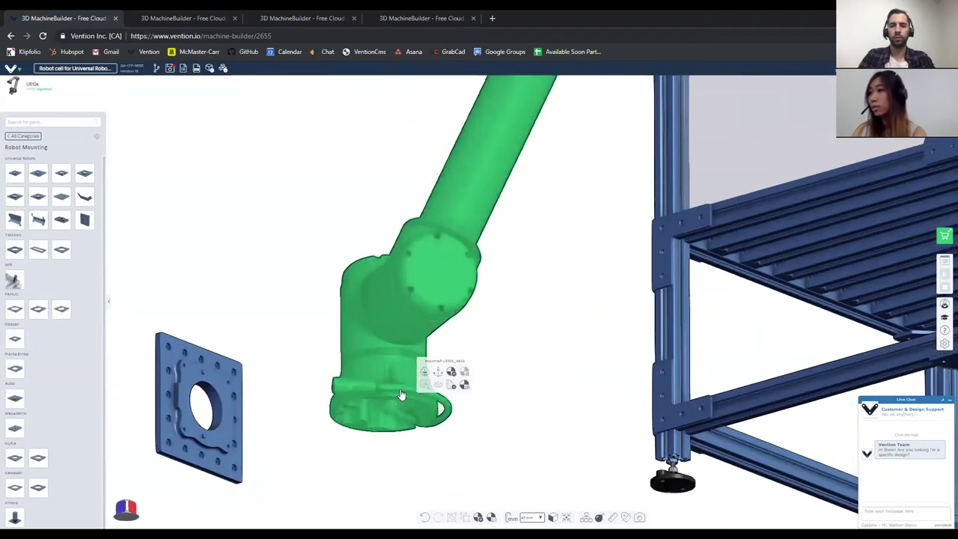
{"action": "left_click", "coordinate": [451, 374]}
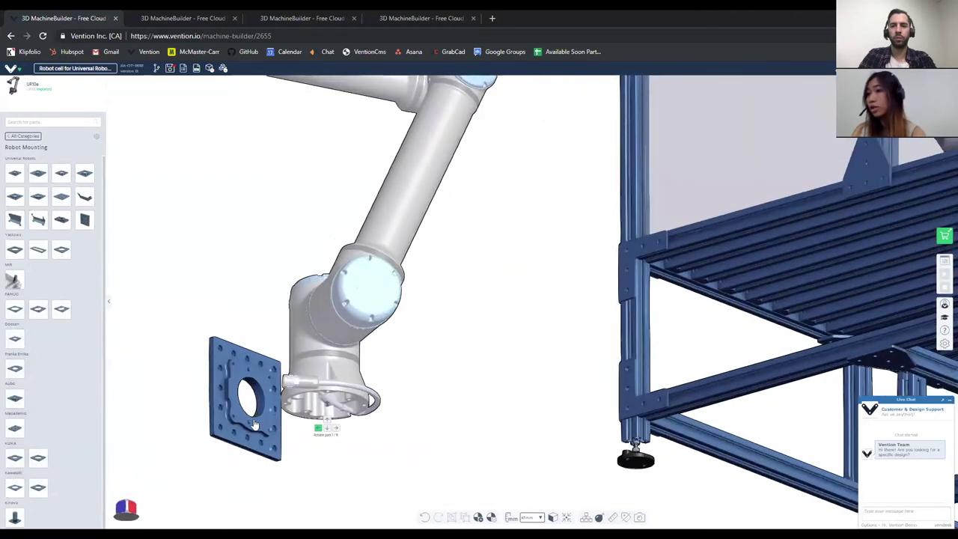
{"action": "left_click_drag", "start_coordinate": [255, 425], "coordinate": [301, 439]}
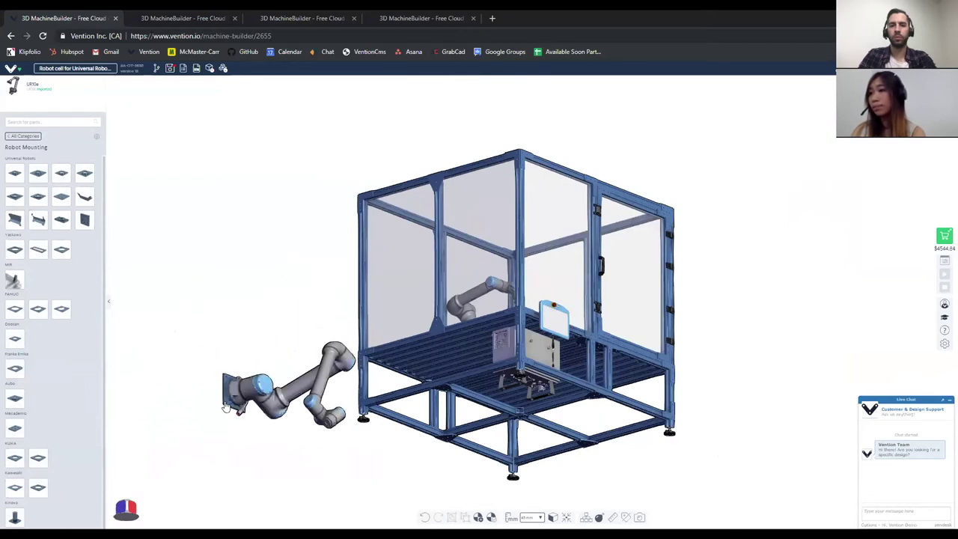
- Paste a copy of a 45x45mm aluminum extrusion beside the mounted UR10e
{"action": "left_click", "coordinate": [226, 404]}
{"action": "left_click", "coordinate": [302, 439]}
{"action": "left_click", "coordinate": [399, 373]}
{"action": "left_click", "coordinate": [372, 450]}
{"action": "key", "text": "ctrl+v"}
{"action": "left_click", "coordinate": [405, 434]}
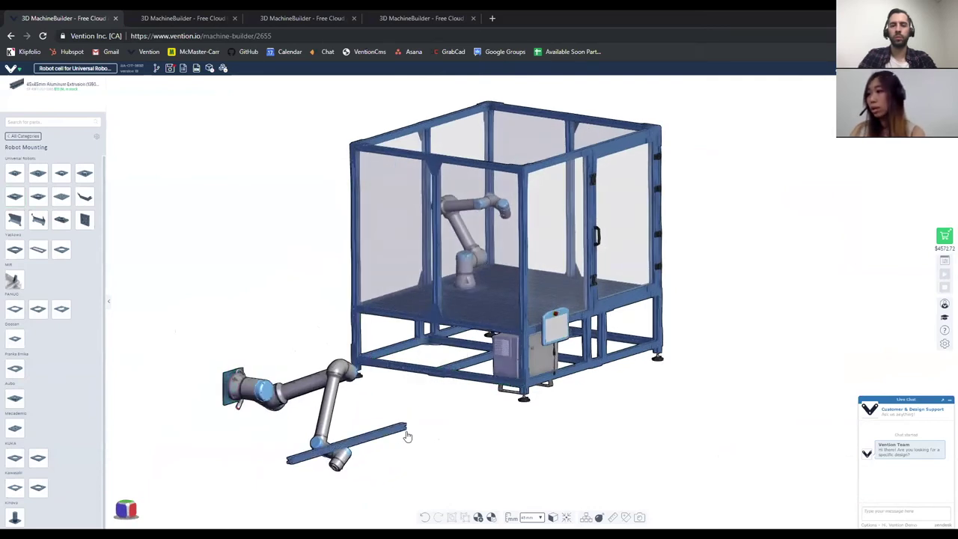
- Attach the robot's mounting plate to the loose extrusion and rotate it so the UR10e stands upright
{"action": "left_click_drag", "start_coordinate": [229, 405], "coordinate": [330, 453]}
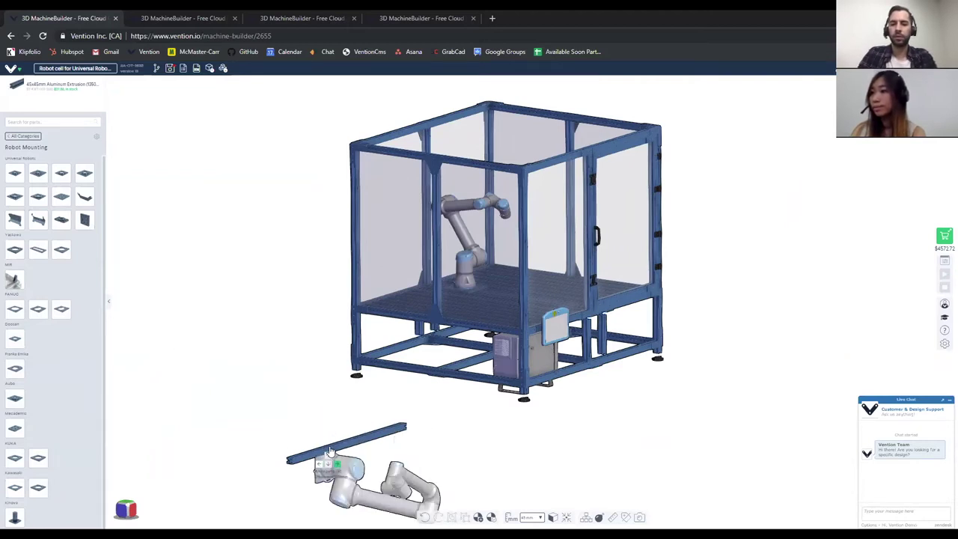
{"action": "key", "text": "Left"}
{"action": "key", "text": "Right"}
{"action": "left_click_drag", "start_coordinate": [330, 453], "coordinate": [388, 456]}
{"action": "middle_click_drag", "start_coordinate": [390, 456], "coordinate": [391, 460]}
{"action": "left_click_drag", "start_coordinate": [384, 427], "coordinate": [361, 470]}
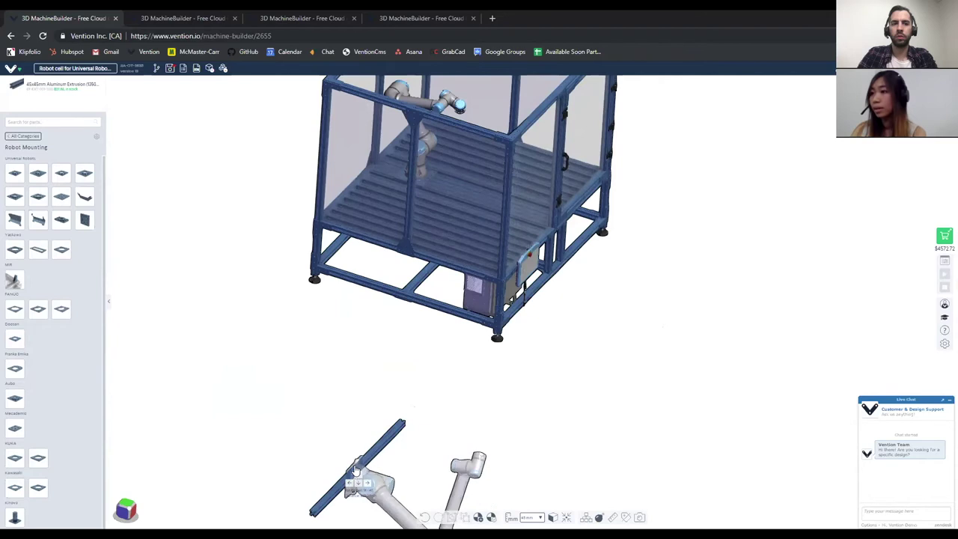
{"action": "left_click", "coordinate": [359, 468]}
{"action": "left_click_drag", "start_coordinate": [436, 438], "coordinate": [411, 445]}
{"action": "scroll", "coordinate": [410, 445], "scroll_direction": "down", "scroll_amount": 5}
{"action": "scroll", "coordinate": [389, 465], "scroll_direction": "up", "scroll_amount": 4}
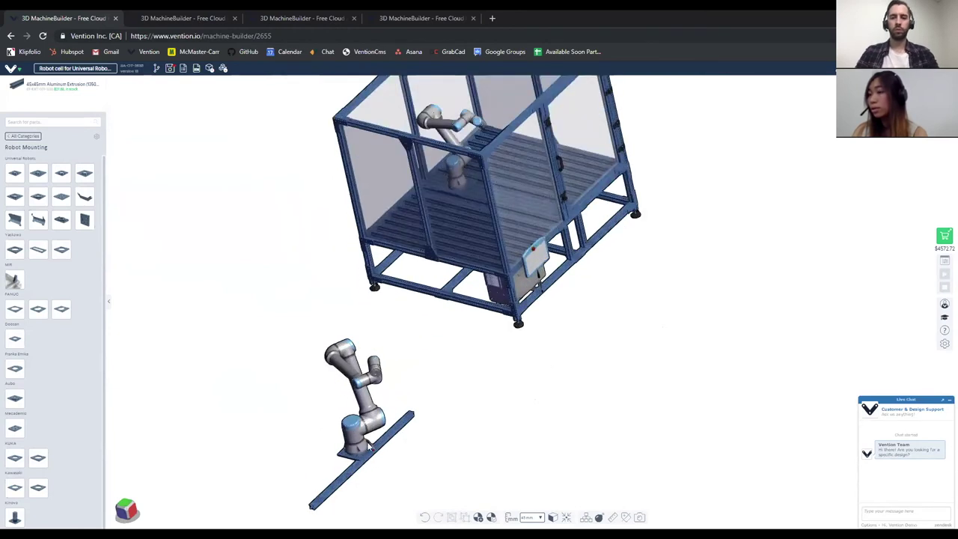
- Edit the UR10e's pose by rotating its joints so the forearm swings out to the opposite side
{"action": "scroll", "coordinate": [368, 447], "scroll_direction": "up", "scroll_amount": 3}
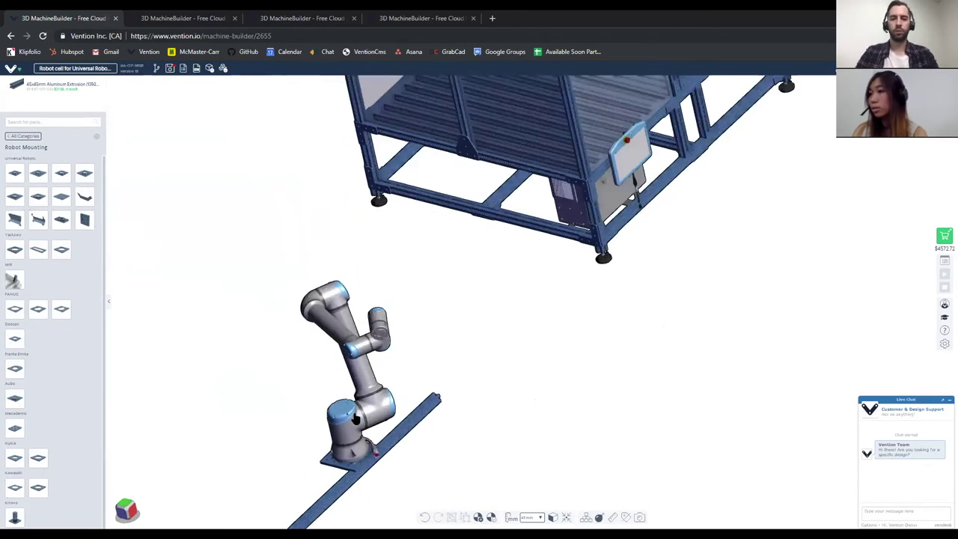
{"action": "right_click", "coordinate": [382, 412]}
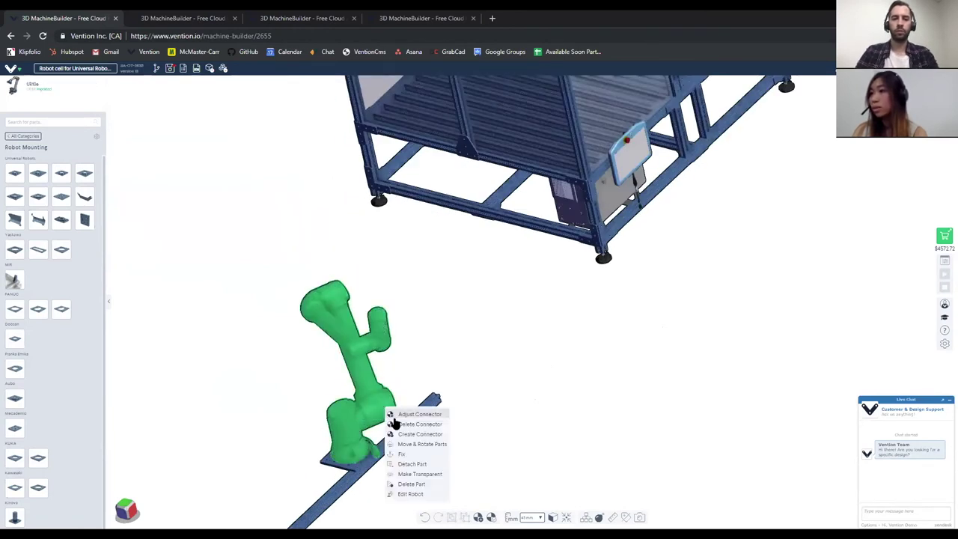
{"action": "left_click", "coordinate": [411, 494]}
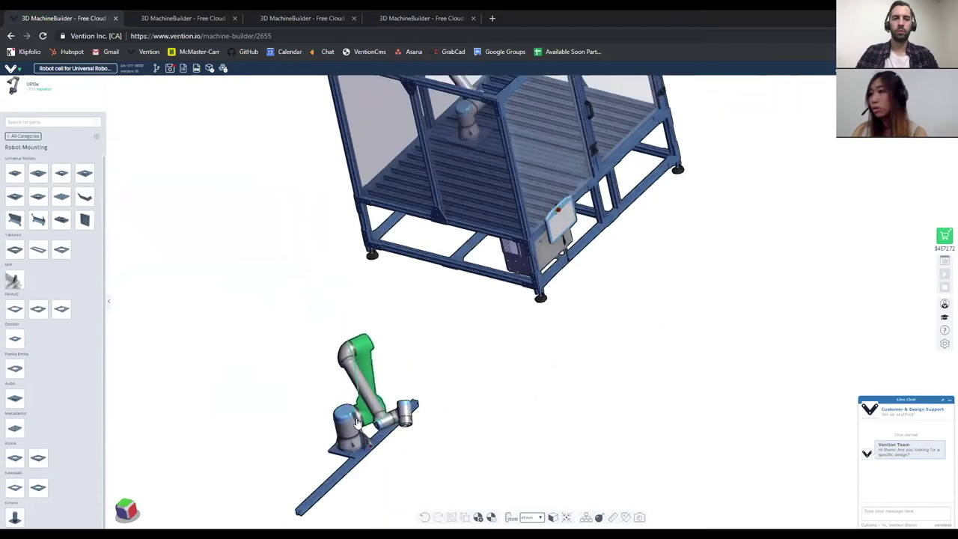
{"action": "left_click_drag", "start_coordinate": [360, 405], "coordinate": [375, 412]}
{"action": "left_click_drag", "start_coordinate": [449, 409], "coordinate": [476, 425]}
{"action": "left_click", "coordinate": [442, 417]}
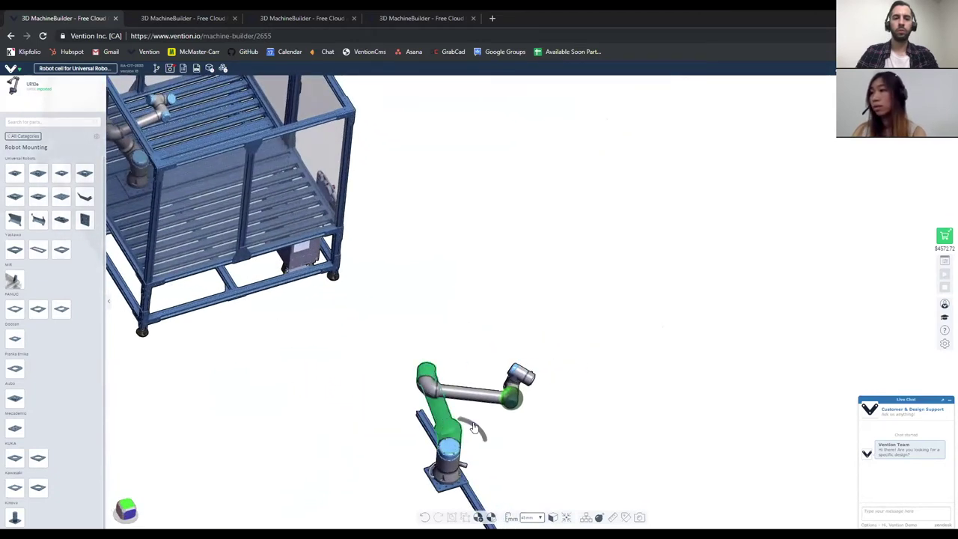
{"action": "left_click_drag", "start_coordinate": [466, 426], "coordinate": [374, 378]}
{"action": "left_click_drag", "start_coordinate": [341, 411], "coordinate": [355, 428]}
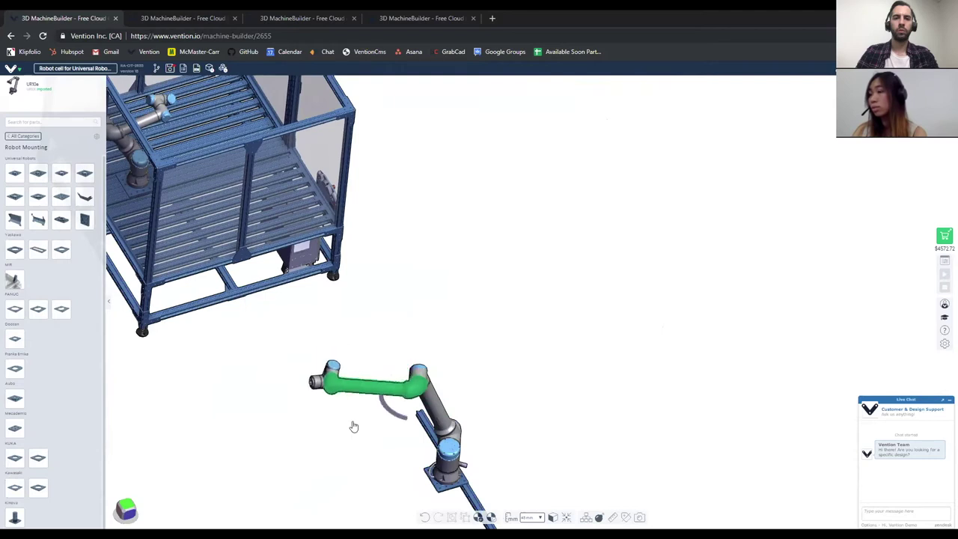
- Lower the UR10e's upper arm so the whole arm stretches out roughly horizontally from its base
{"action": "scroll", "coordinate": [334, 386], "scroll_direction": "down", "scroll_amount": 3}
{"action": "scroll", "coordinate": [335, 386], "scroll_direction": "up", "scroll_amount": 1}
{"action": "left_click_drag", "start_coordinate": [334, 387], "coordinate": [159, 414]}
{"action": "scroll", "coordinate": [323, 404], "scroll_direction": "up", "scroll_amount": 3}
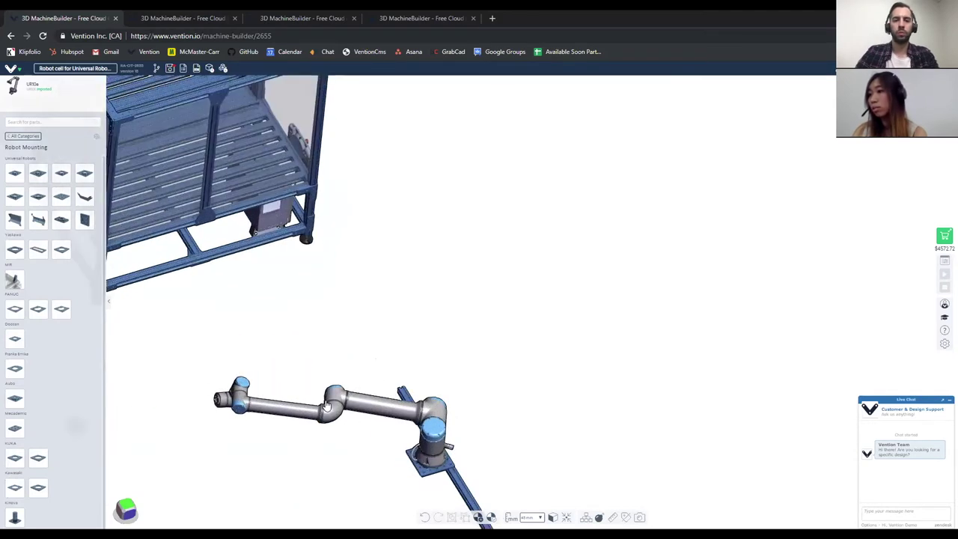
{"action": "scroll", "coordinate": [333, 403], "scroll_direction": "down", "scroll_amount": 2}
{"action": "right_click_drag", "start_coordinate": [335, 400], "coordinate": [387, 366]}
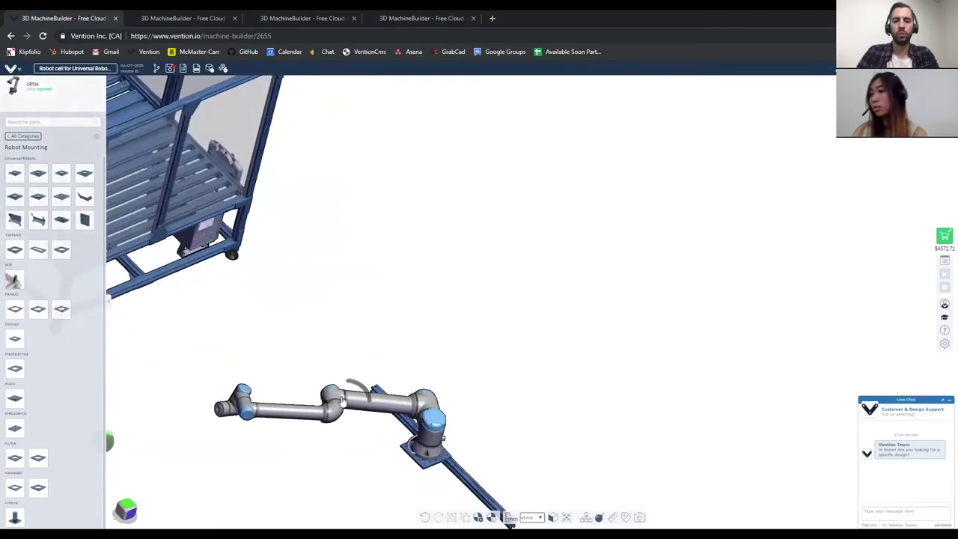
{"action": "scroll", "coordinate": [277, 420], "scroll_direction": "down", "scroll_amount": 2}
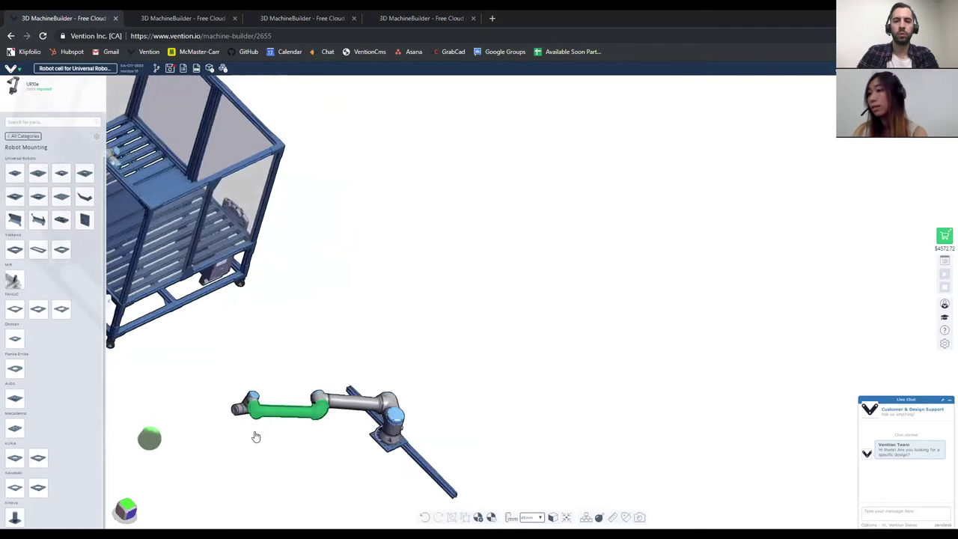
- Create a new connector on the face of the UR10e's tool flange, perpendicular to the surface
{"action": "scroll", "coordinate": [253, 434], "scroll_direction": "up", "scroll_amount": 4}
{"action": "right_click_drag", "start_coordinate": [249, 380], "coordinate": [240, 403]}
{"action": "scroll", "coordinate": [238, 403], "scroll_direction": "down", "scroll_amount": 2}
{"action": "scroll", "coordinate": [238, 404], "scroll_direction": "up", "scroll_amount": 3}
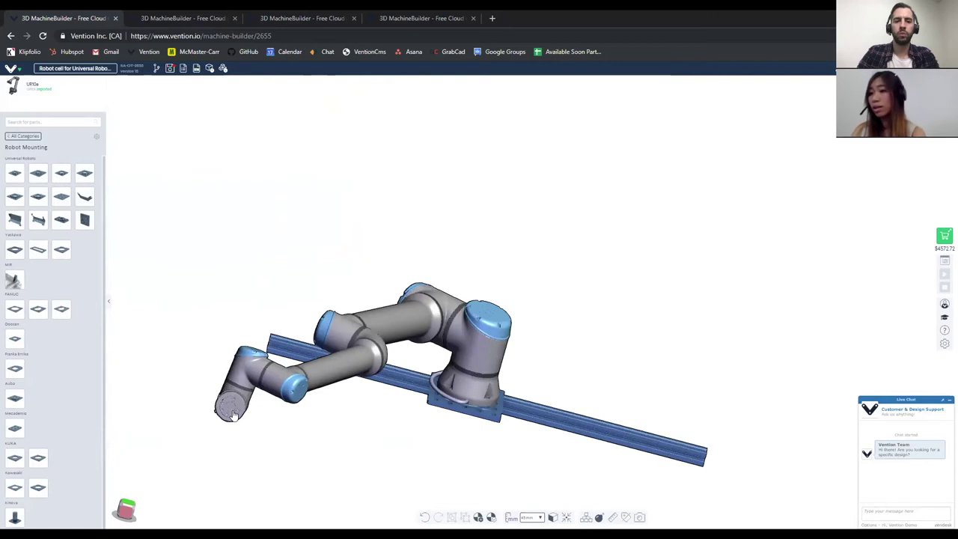
{"action": "scroll", "coordinate": [233, 412], "scroll_direction": "up", "scroll_amount": 2}
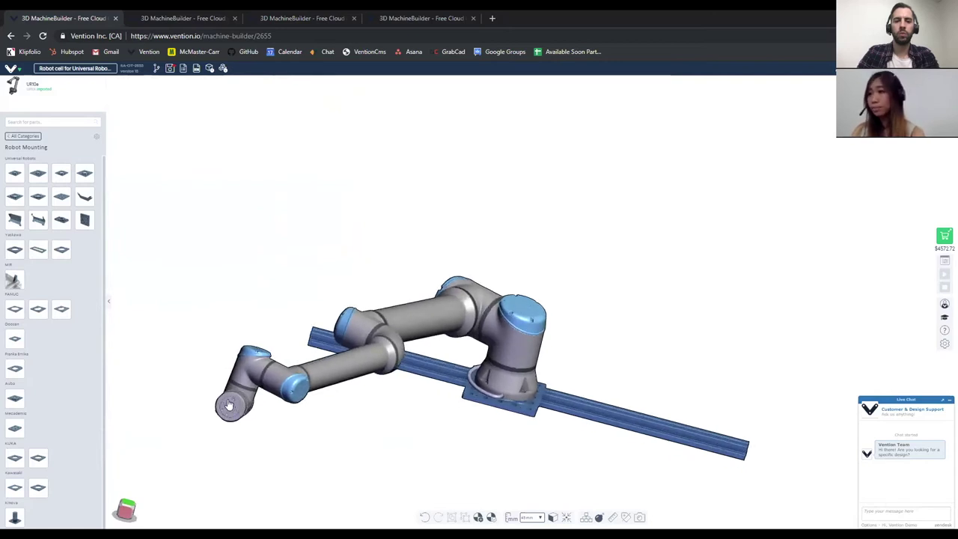
{"action": "scroll", "coordinate": [229, 405], "scroll_direction": "up", "scroll_amount": 2}
{"action": "left_click", "coordinate": [231, 412]}
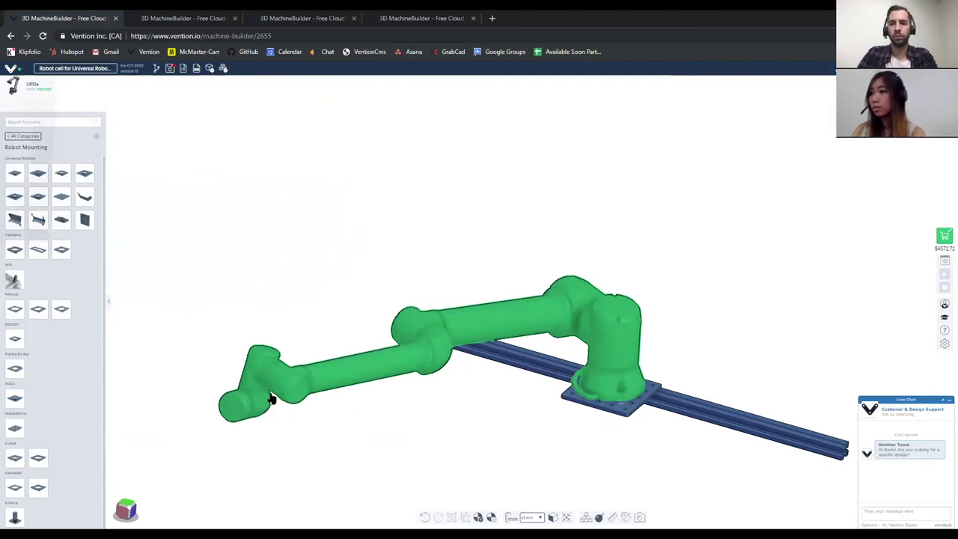
{"action": "right_click", "coordinate": [239, 410]}
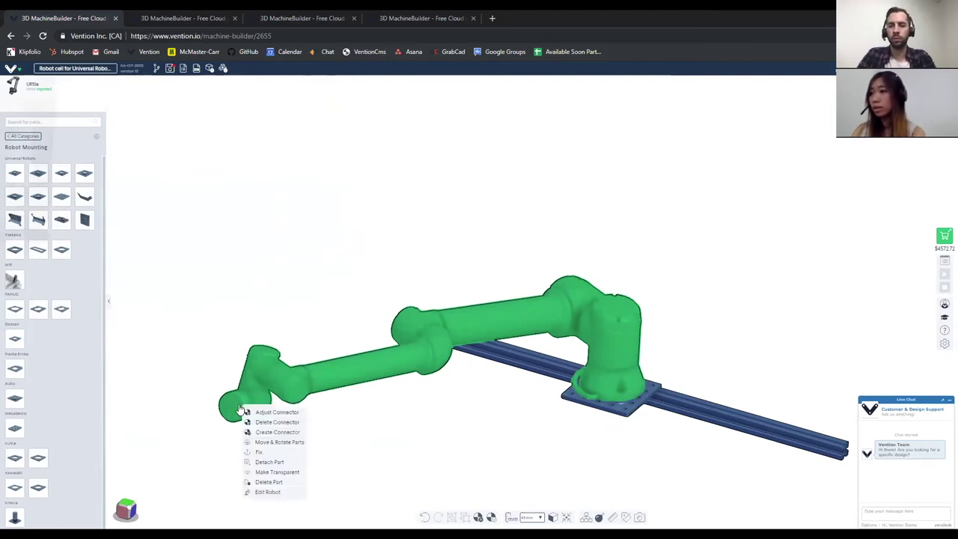
{"action": "left_click", "coordinate": [277, 432]}
{"action": "scroll", "coordinate": [239, 408], "scroll_direction": "up", "scroll_amount": 5}
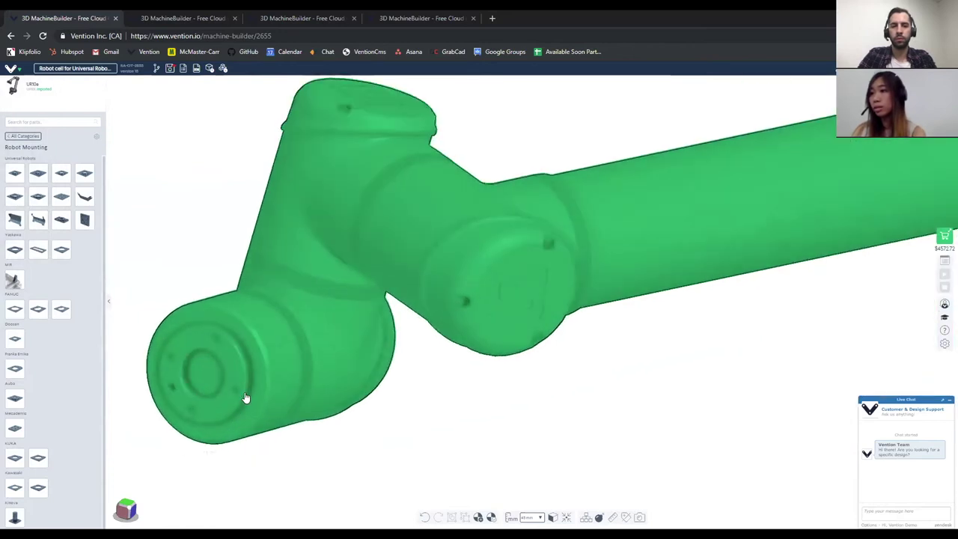
{"action": "mouse_move", "coordinate": [208, 389]}
{"action": "right_mouse_down"}
{"action": "mouse_move", "coordinate": [205, 380]}
{"action": "mouse_move", "coordinate": [214, 393]}
{"action": "right_mouse_up"}
{"action": "right_click", "coordinate": [214, 392]}
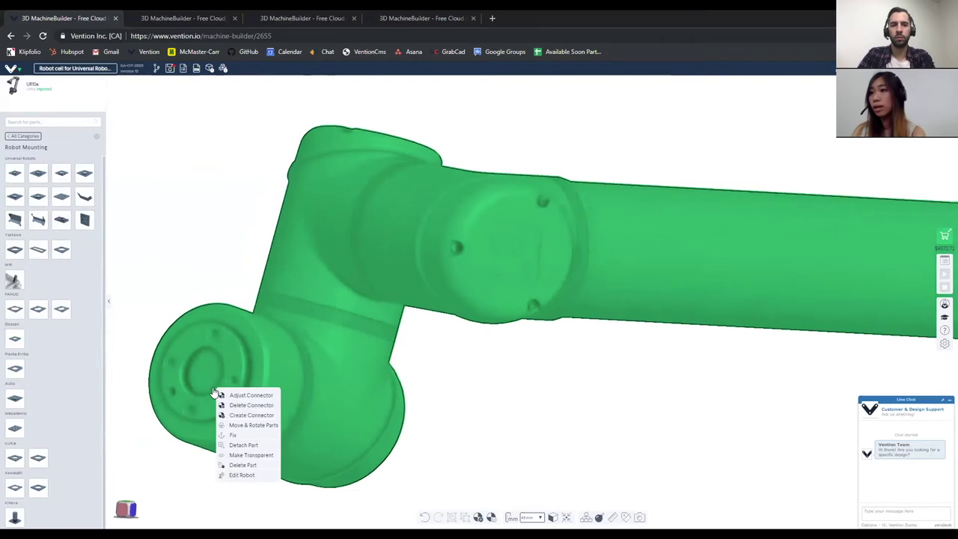
{"action": "left_click", "coordinate": [234, 413]}
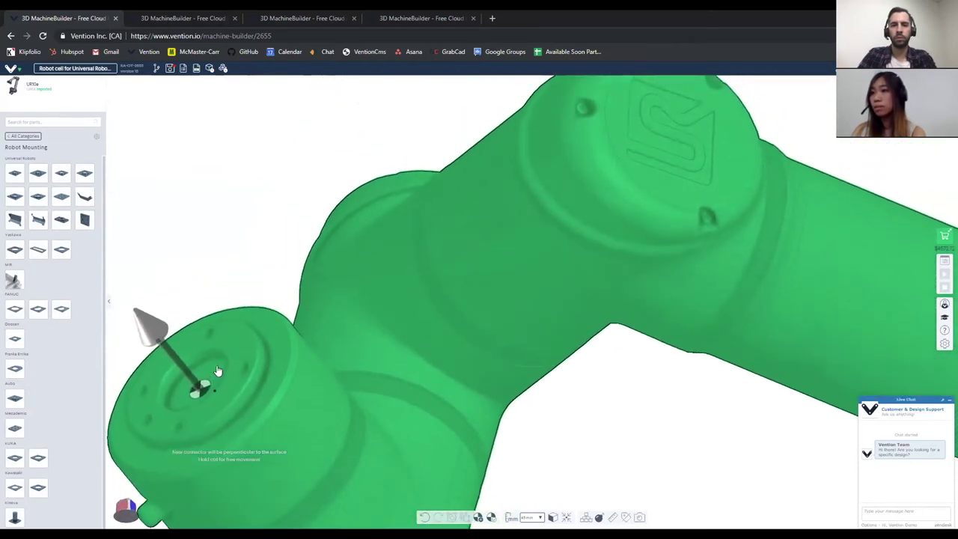
{"action": "left_click", "coordinate": [250, 409]}
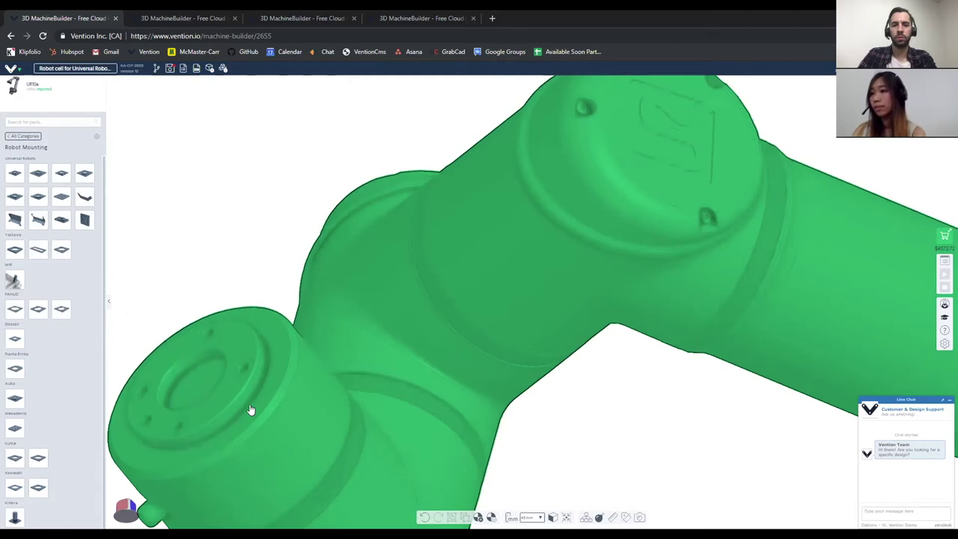
- Delete the loose UR10e together with its mounting plate and extrusion, leaving only the robot cell
{"action": "scroll", "coordinate": [243, 401], "scroll_direction": "down", "scroll_amount": 6}
{"action": "right_click_drag", "start_coordinate": [243, 401], "coordinate": [281, 406]}
{"action": "scroll", "coordinate": [281, 405], "scroll_direction": "down", "scroll_amount": 6}
{"action": "left_click", "coordinate": [402, 434]}
{"action": "key", "text": "space"}
{"action": "scroll", "coordinate": [328, 405], "scroll_direction": "down", "scroll_amount": 8}
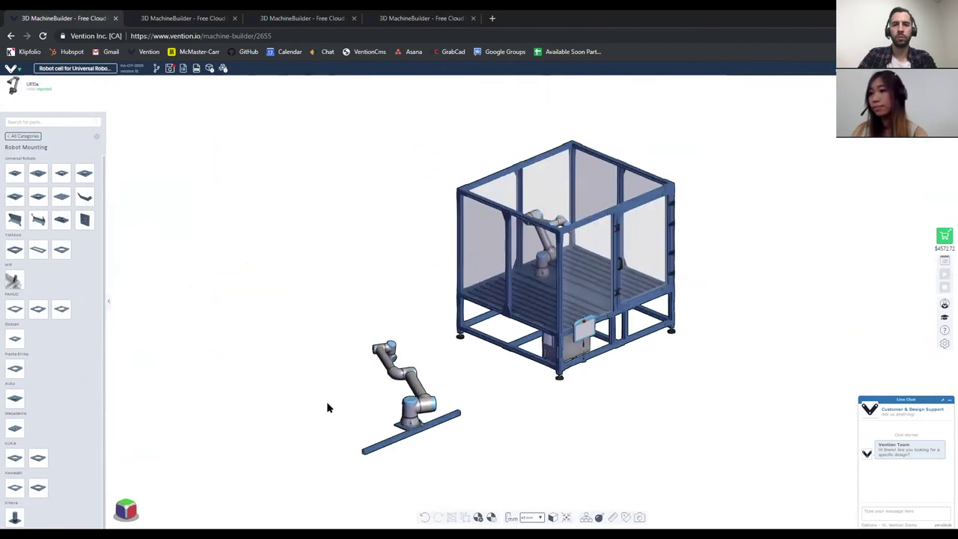
{"action": "left_click_drag", "start_coordinate": [438, 465], "coordinate": [365, 362]}
{"action": "left_click", "coordinate": [397, 395]}
{"action": "key", "text": "Delete"}
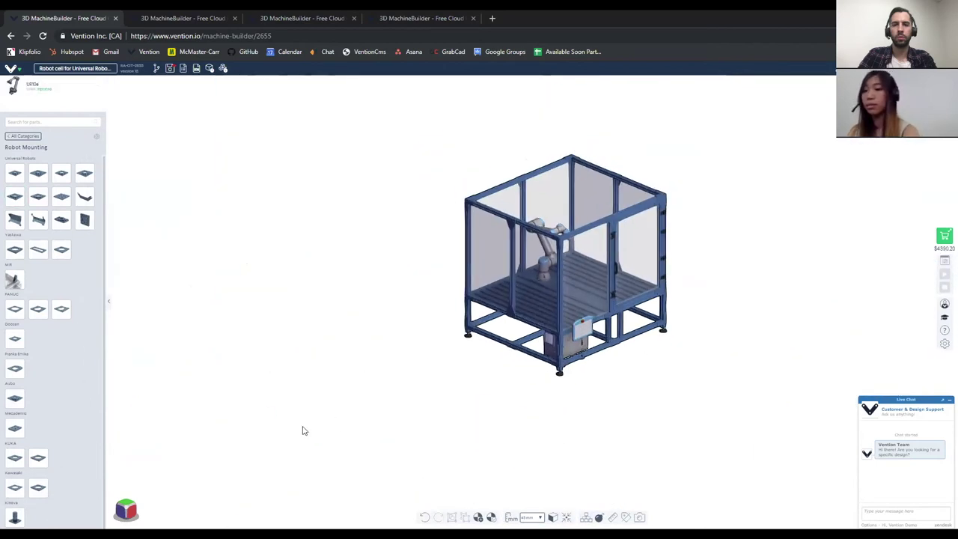
- Look through the My Parts category and review the supported file types for importing a part, without importing anything
{"action": "left_click", "coordinate": [23, 135]}
{"action": "left_click", "coordinate": [39, 511]}
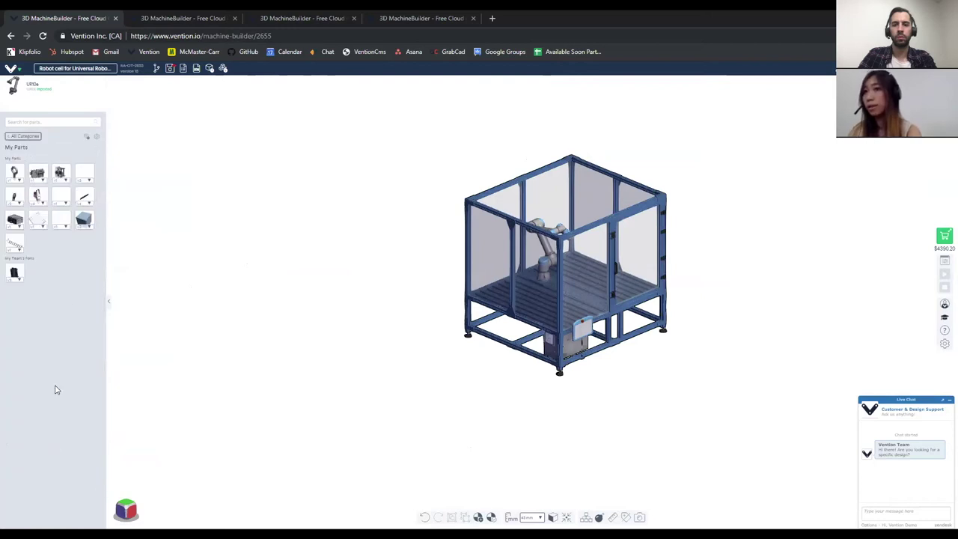
{"action": "left_click", "coordinate": [209, 69]}
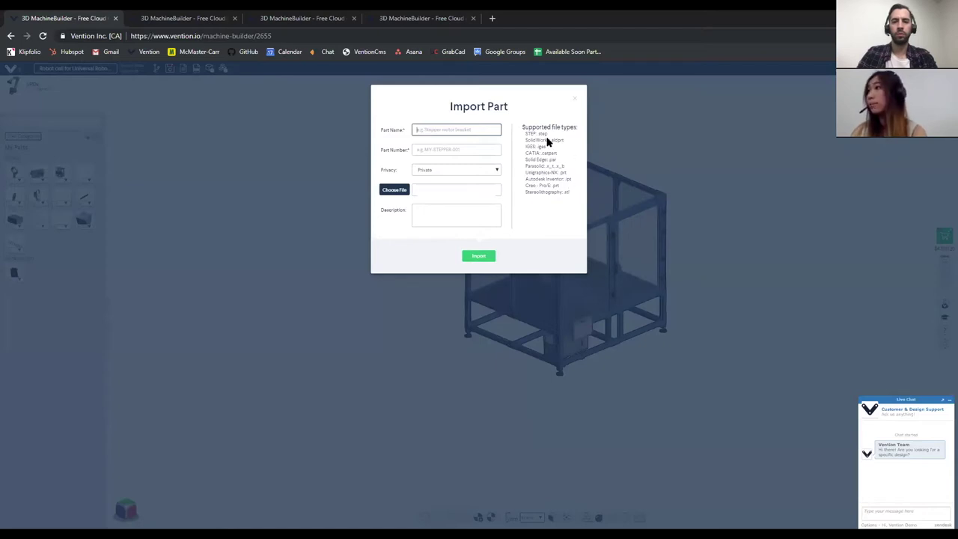
{"action": "left_click_drag", "start_coordinate": [566, 142], "coordinate": [555, 141]}
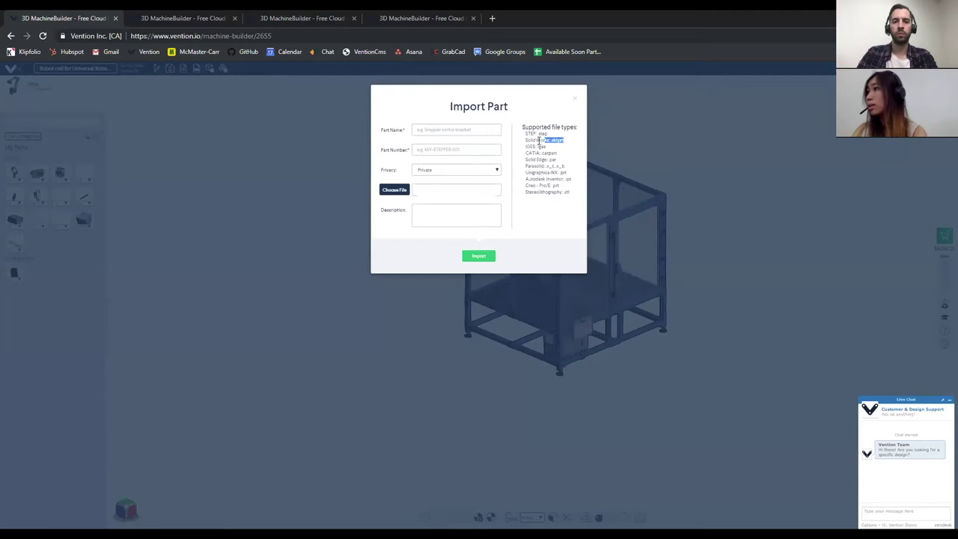
{"action": "left_click", "coordinate": [567, 156]}
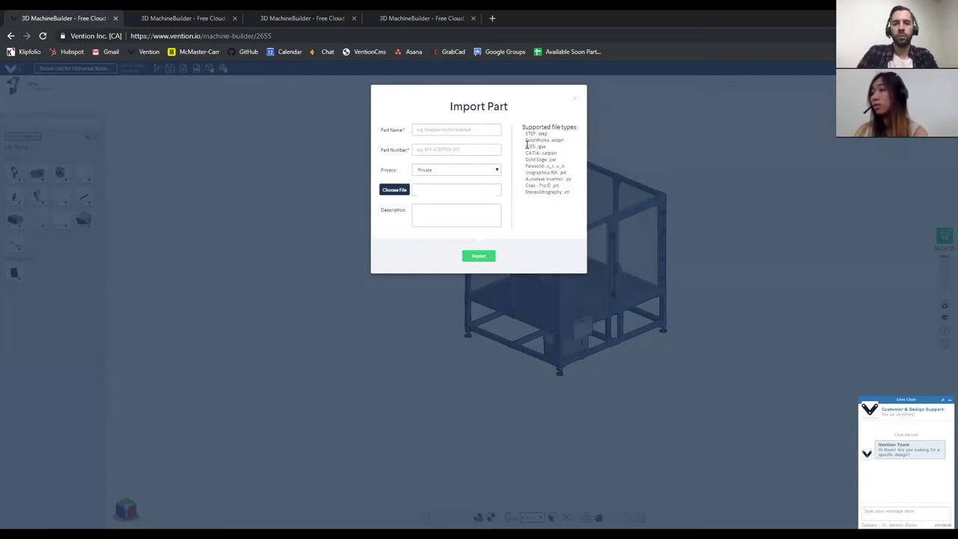
{"action": "left_click", "coordinate": [576, 101]}
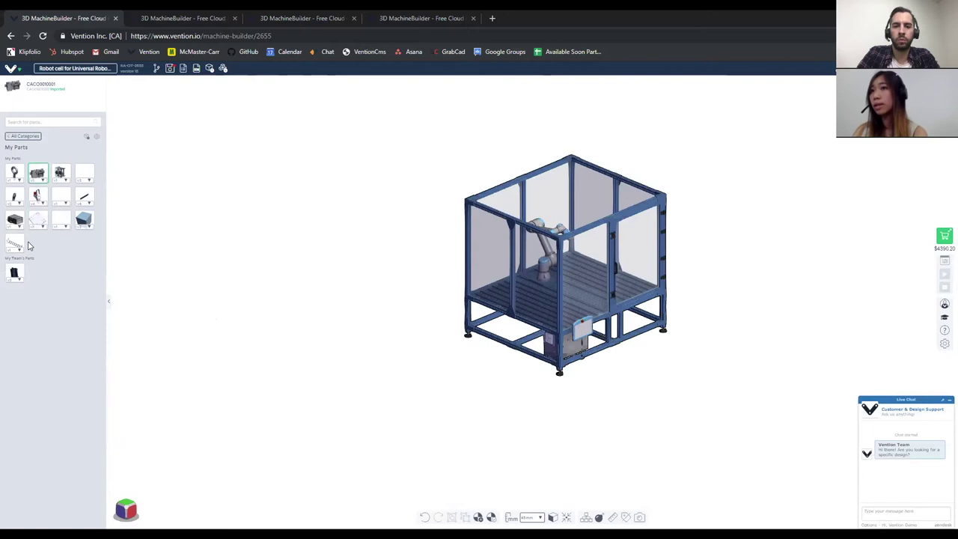
- Add the 5 ft 4 in human figure from the Public parts and position it beside the robot cell's door
{"action": "left_click", "coordinate": [23, 137]}
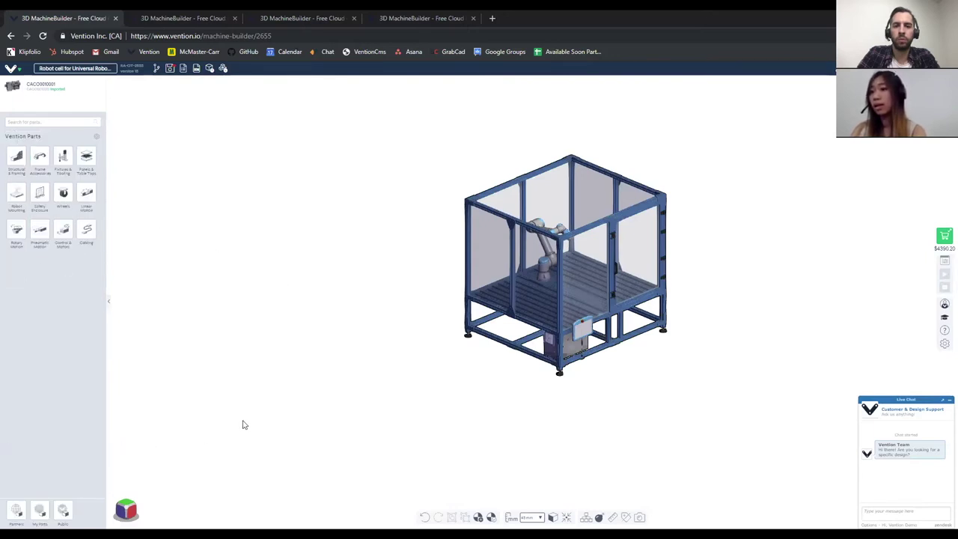
{"action": "left_click", "coordinate": [63, 513]}
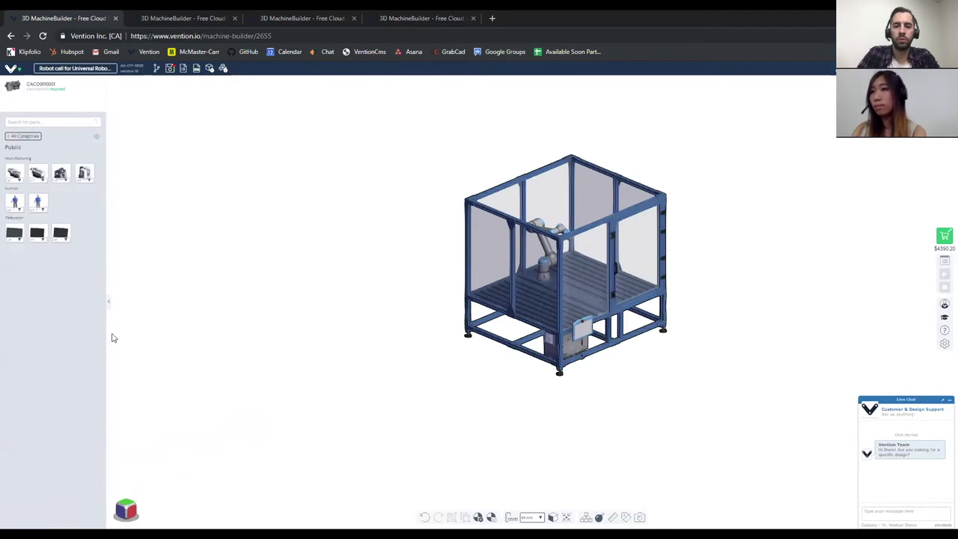
{"action": "scroll", "coordinate": [434, 297], "scroll_direction": "down", "scroll_amount": 3}
{"action": "scroll", "coordinate": [549, 297], "scroll_direction": "up", "scroll_amount": 3}
{"action": "scroll", "coordinate": [488, 319], "scroll_direction": "up", "scroll_amount": 3}
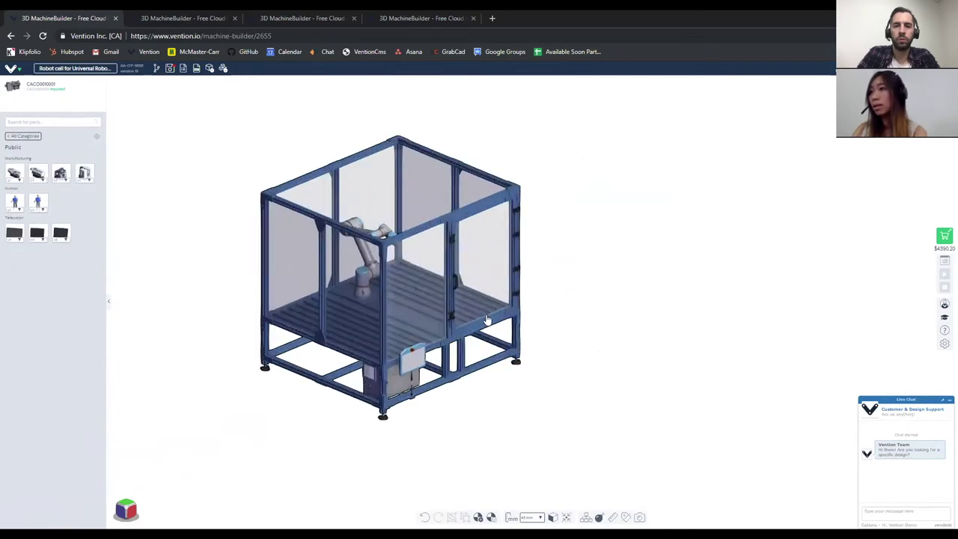
{"action": "left_click", "coordinate": [14, 202]}
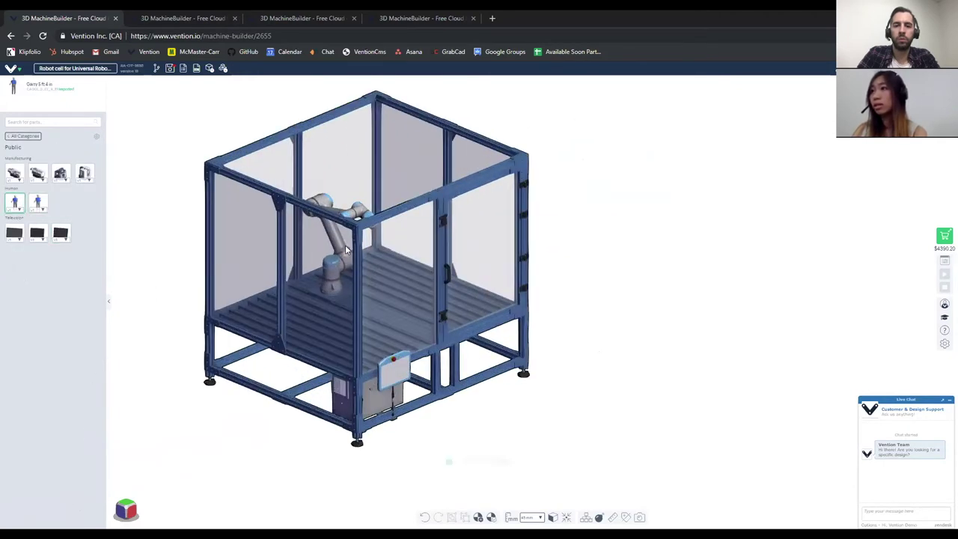
{"action": "left_click", "coordinate": [494, 440]}
{"action": "scroll", "coordinate": [636, 393], "scroll_direction": "down", "scroll_amount": 2}
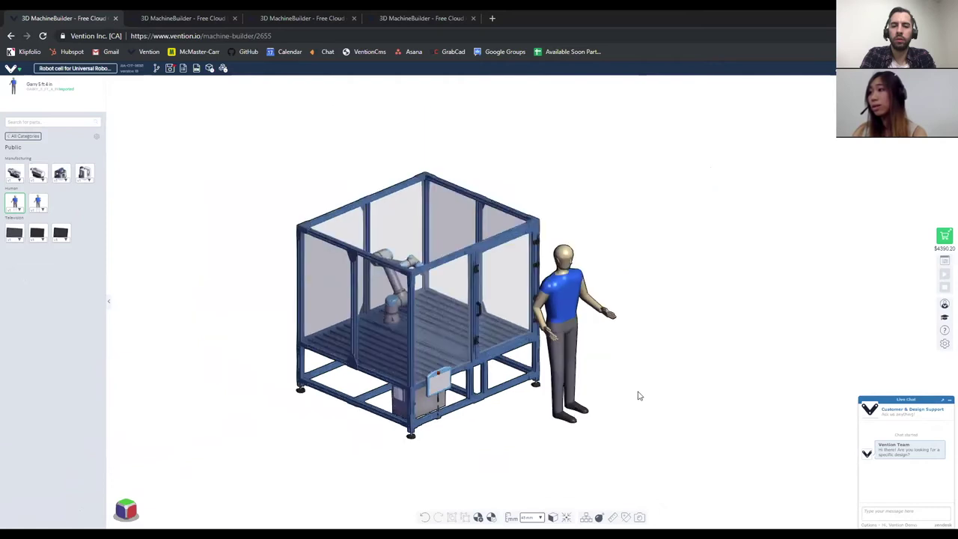
{"action": "scroll", "coordinate": [627, 387], "scroll_direction": "up", "scroll_amount": 2}
{"action": "left_click_drag", "start_coordinate": [541, 370], "coordinate": [510, 391]}
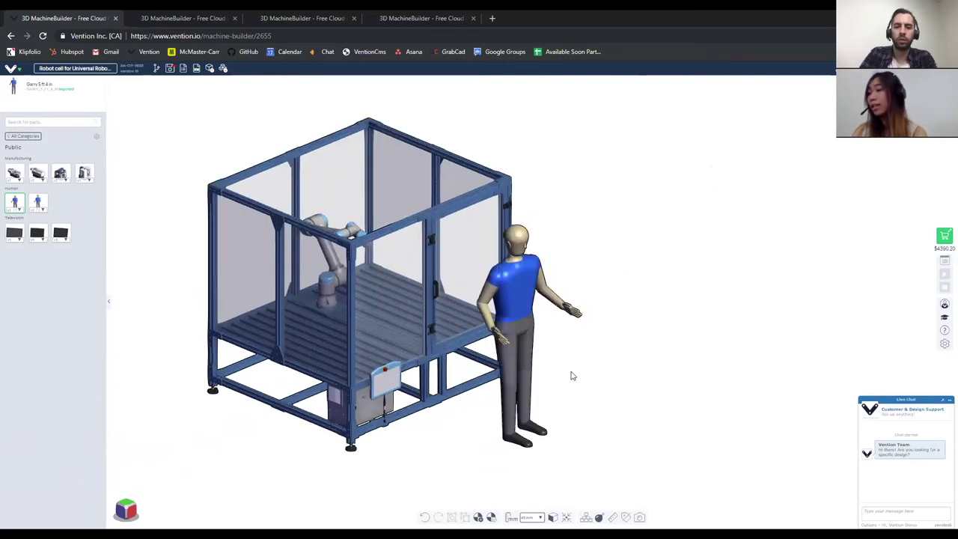
- Add the 5 ft human figure next to the first one and compare both figures with the robot cell
{"action": "scroll", "coordinate": [572, 376], "scroll_direction": "up", "scroll_amount": 2}
{"action": "scroll", "coordinate": [551, 369], "scroll_direction": "down", "scroll_amount": 3}
{"action": "left_click", "coordinate": [37, 201]}
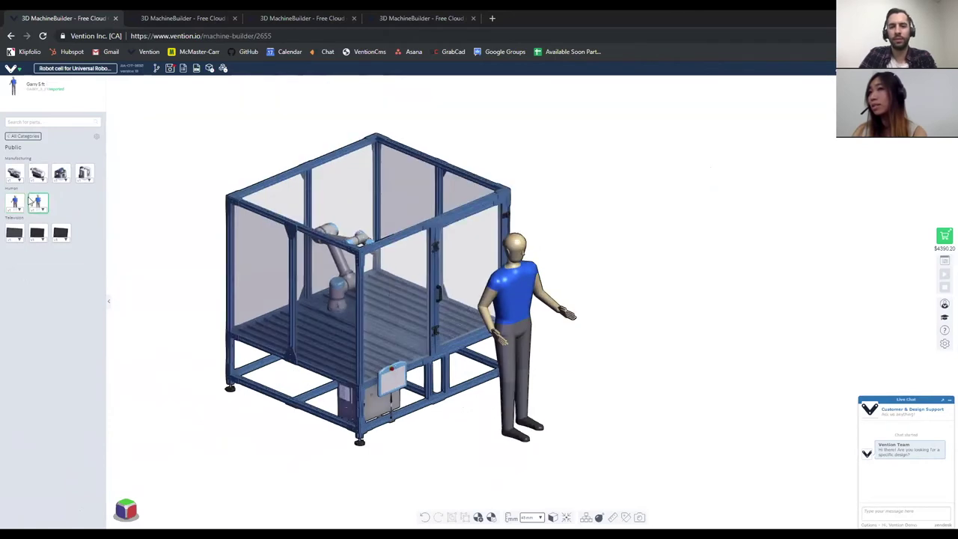
{"action": "scroll", "coordinate": [441, 310], "scroll_direction": "down", "scroll_amount": 2}
{"action": "left_click_drag", "start_coordinate": [438, 313], "coordinate": [408, 442]}
{"action": "scroll", "coordinate": [531, 344], "scroll_direction": "up", "scroll_amount": 3}
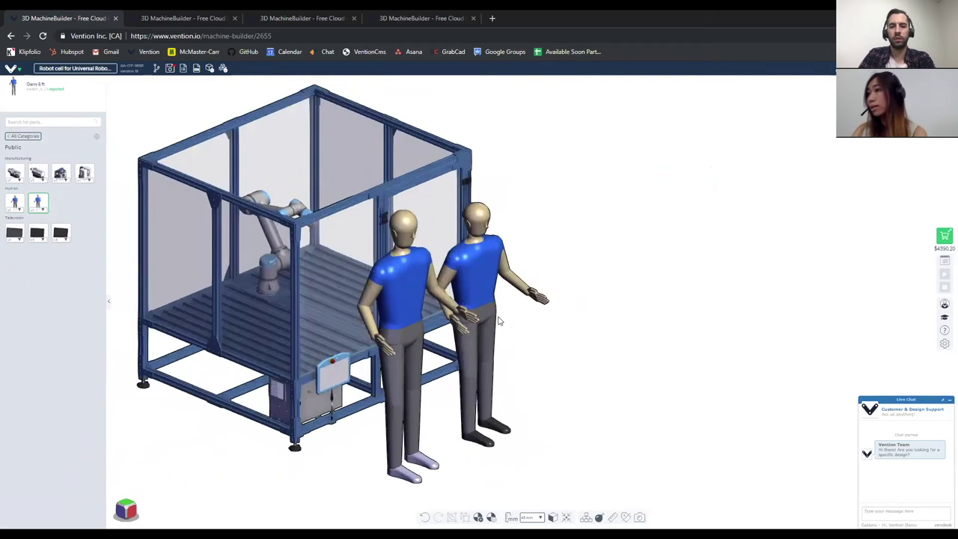
{"action": "middle_click_drag", "start_coordinate": [464, 302], "coordinate": [469, 301]}
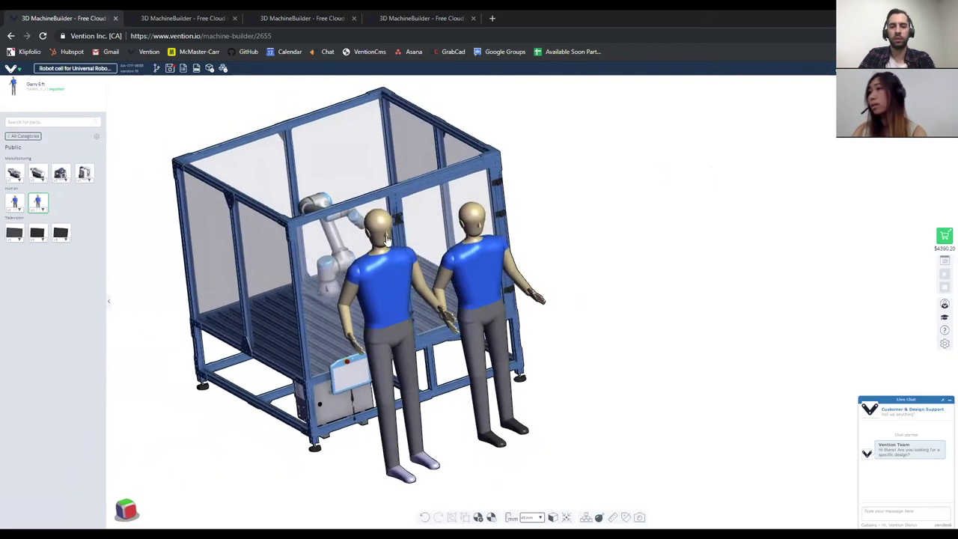
{"action": "middle_click_drag", "start_coordinate": [382, 243], "coordinate": [388, 243]}
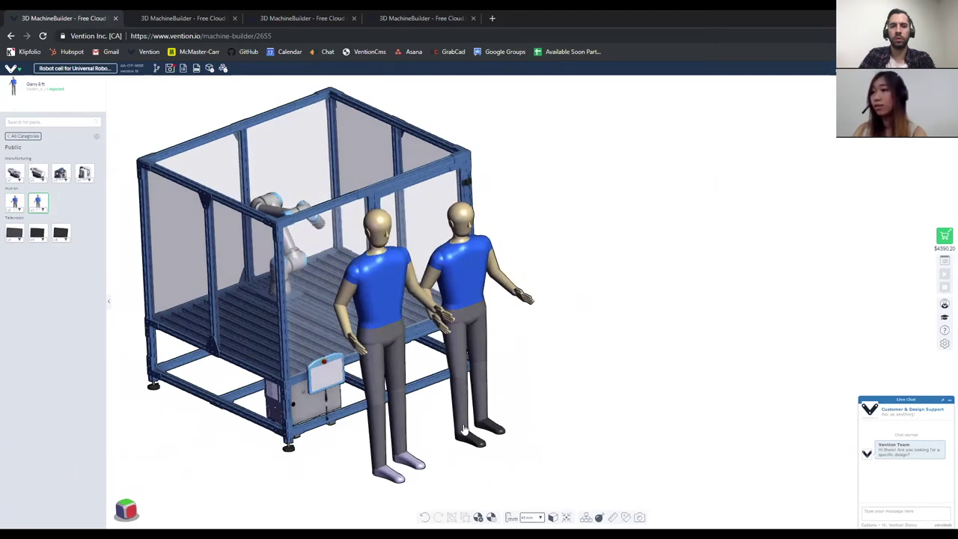
{"action": "scroll", "coordinate": [463, 427], "scroll_direction": "down", "scroll_amount": 3}
{"action": "mouse_move", "coordinate": [450, 427]}
{"action": "middle_mouse_down"}
{"action": "mouse_move", "coordinate": [433, 432]}
{"action": "mouse_move", "coordinate": [471, 425]}
{"action": "mouse_move", "coordinate": [453, 440]}
{"action": "middle_mouse_up"}
{"action": "scroll", "coordinate": [457, 397], "scroll_direction": "up", "scroll_amount": 5}
{"action": "scroll", "coordinate": [464, 392], "scroll_direction": "down", "scroll_amount": 5}
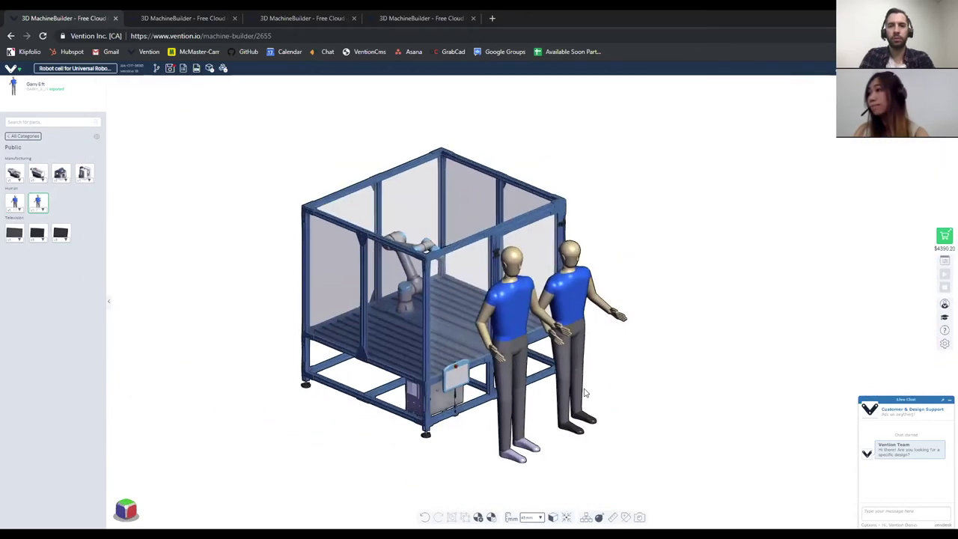
- Delete both human figures from beside the robot cell
{"action": "left_click", "coordinate": [583, 392]}
{"action": "key", "text": "Delete"}
{"action": "left_click", "coordinate": [524, 393]}
{"action": "key", "text": "Delete"}
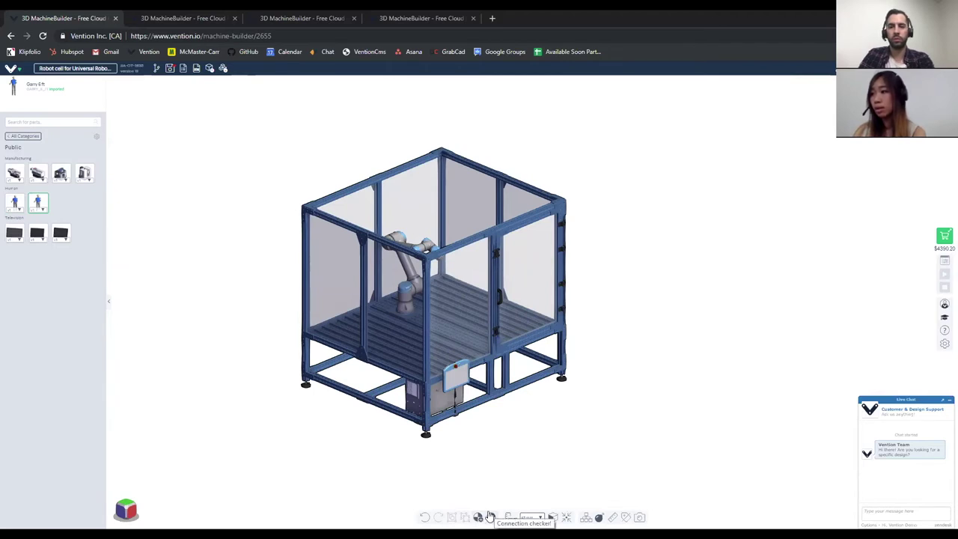
{"action": "scroll", "coordinate": [509, 396], "scroll_direction": "down", "scroll_amount": 2}
{"action": "scroll", "coordinate": [491, 414], "scroll_direction": "up", "scroll_amount": 5}
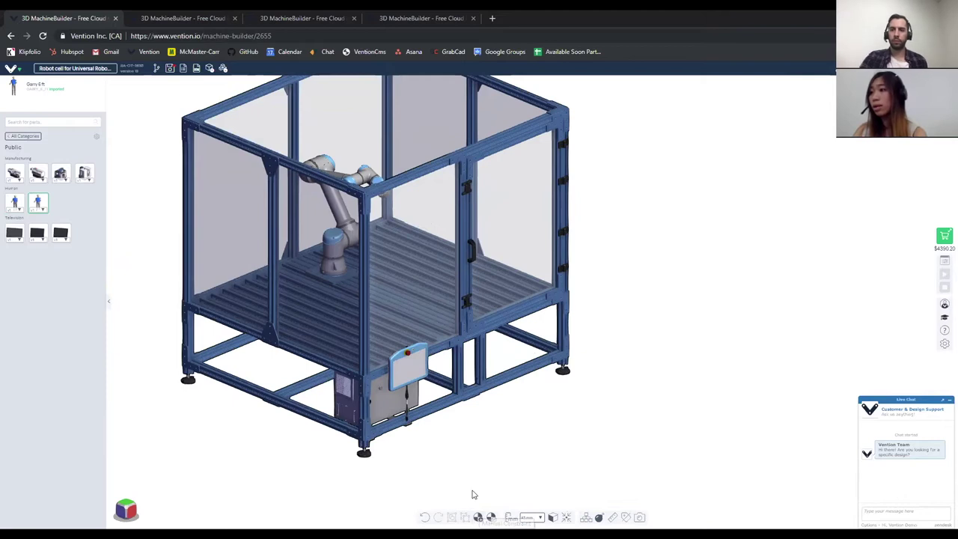
{"action": "scroll", "coordinate": [449, 492], "scroll_direction": "down", "scroll_amount": 2}
{"action": "scroll", "coordinate": [349, 461], "scroll_direction": "up", "scroll_amount": 2}
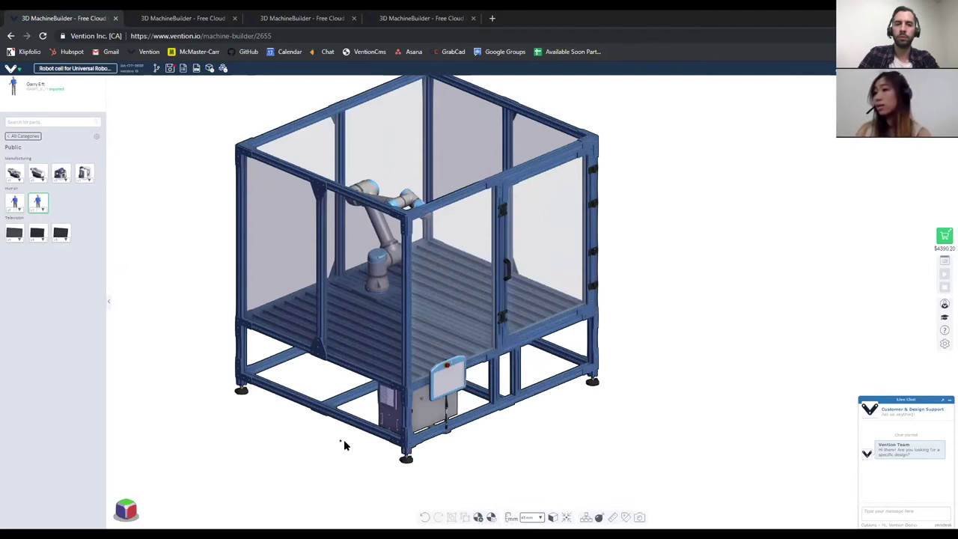
- Insert a 2x3 Hole Aluminum Assembly Plate from Structural & Framing in the free space in front of the robot cell
{"action": "middle_click_drag", "start_coordinate": [344, 442], "coordinate": [250, 349]}
{"action": "left_click", "coordinate": [23, 136]}
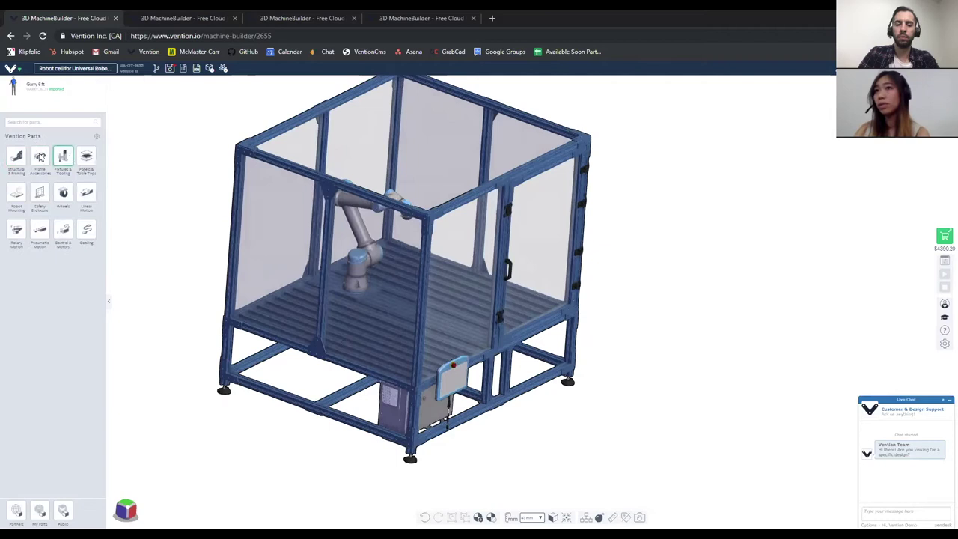
{"action": "left_click", "coordinate": [15, 159]}
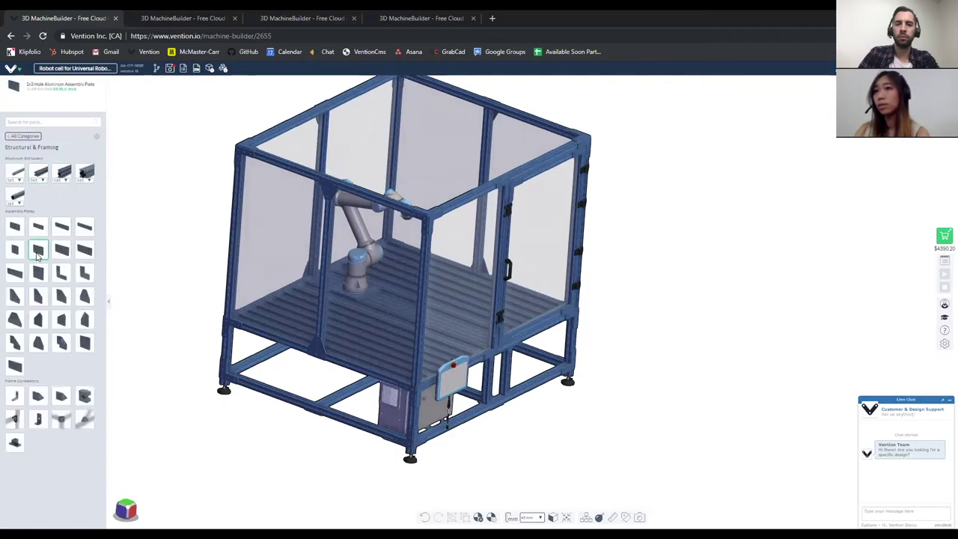
{"action": "left_click", "coordinate": [38, 254]}
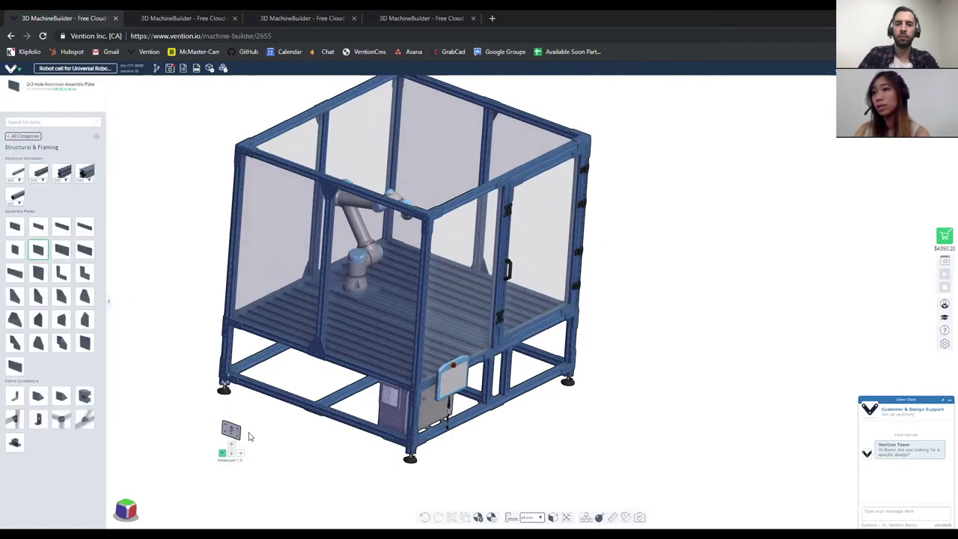
- Connect a corner hole of the 2x3 assembly plate to the lower frame beam on the side without the door
{"action": "scroll", "coordinate": [262, 434], "scroll_direction": "up", "scroll_amount": 4}
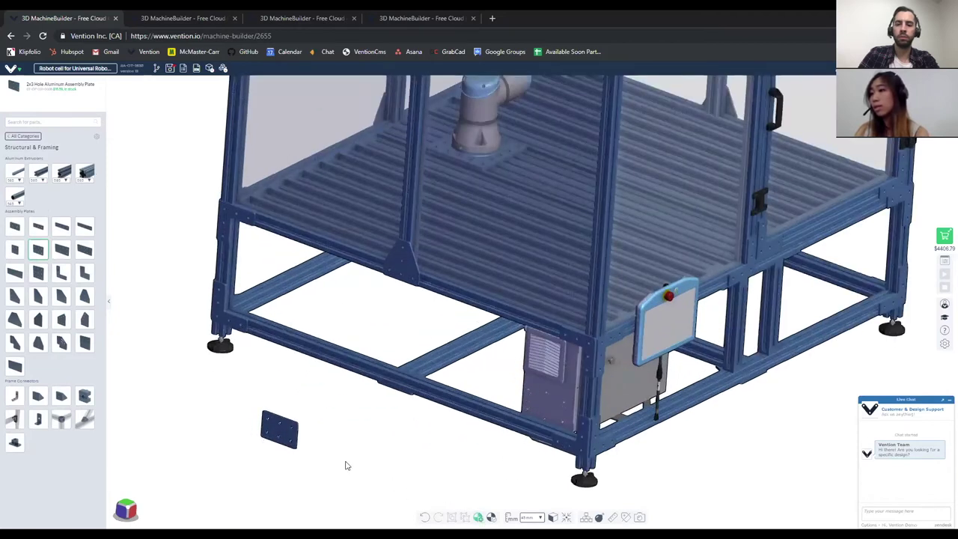
{"action": "scroll", "coordinate": [289, 447], "scroll_direction": "up", "scroll_amount": 2}
{"action": "scroll", "coordinate": [289, 448], "scroll_direction": "up", "scroll_amount": 1}
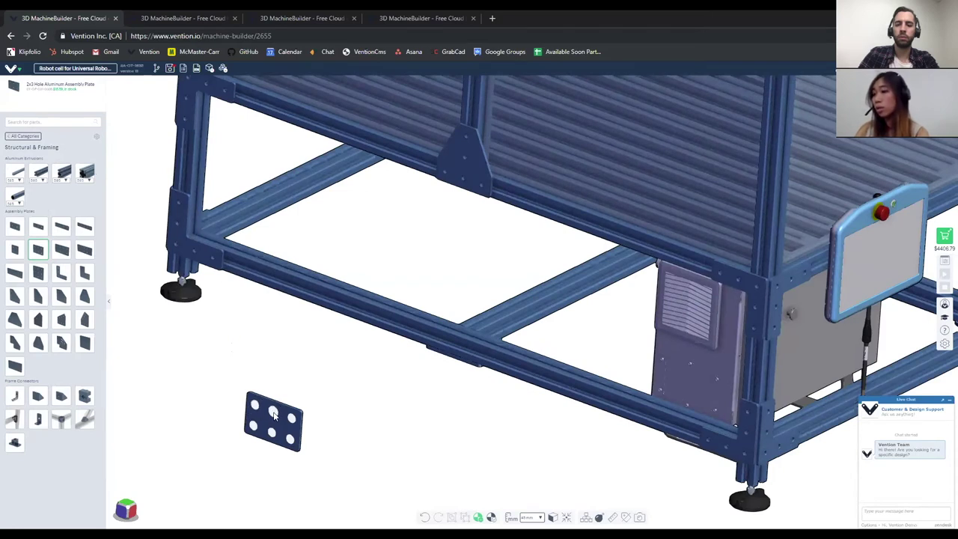
{"action": "left_click", "coordinate": [293, 419]}
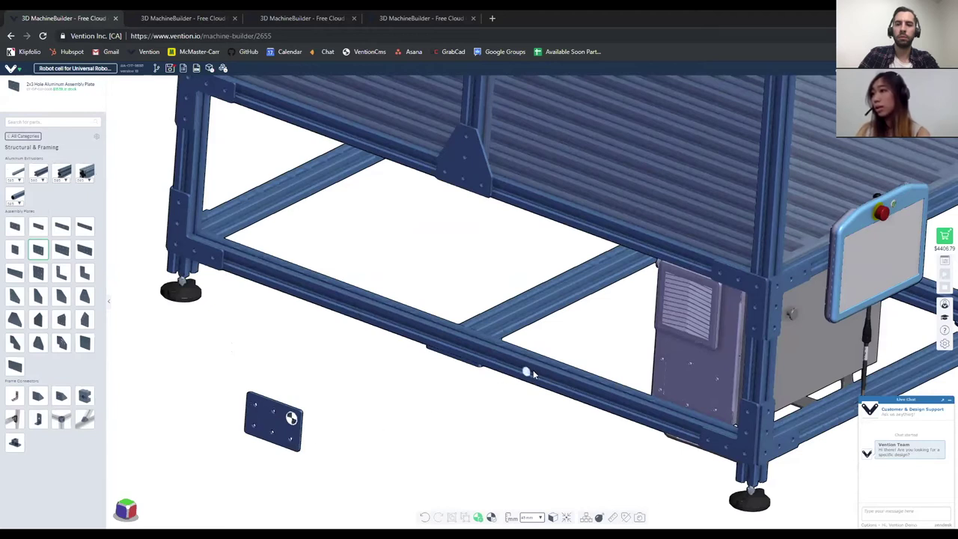
{"action": "left_click", "coordinate": [306, 291]}
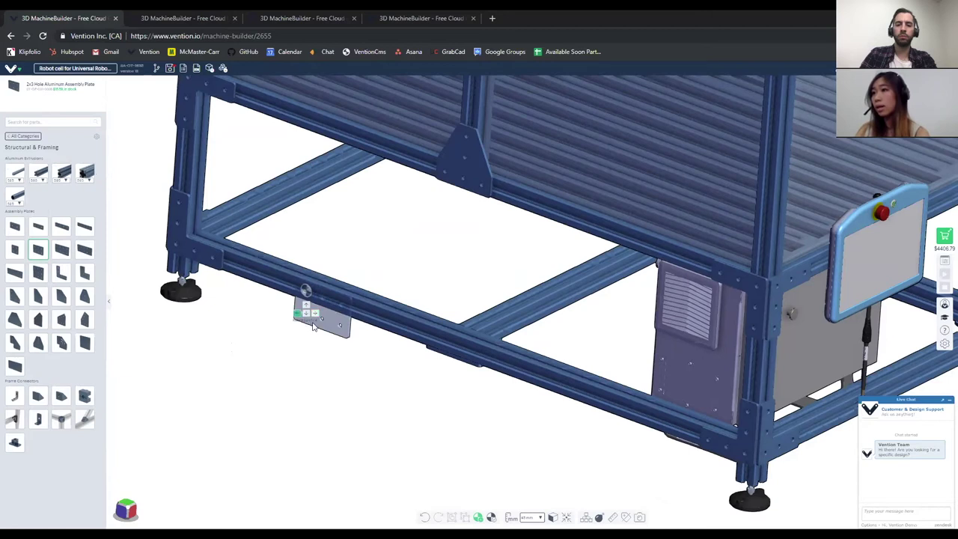
- Cycle through the plate's rotation options and place it upright, extending above the lower beam
{"action": "left_click", "coordinate": [314, 315]}
{"action": "left_click", "coordinate": [314, 315]}
{"action": "left_click", "coordinate": [313, 315]}
{"action": "left_click", "coordinate": [313, 315]}
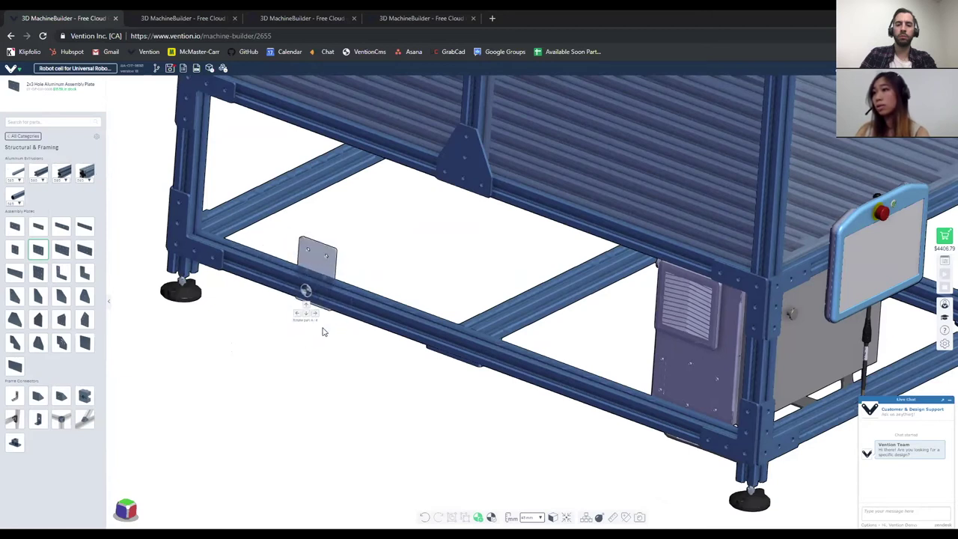
{"action": "key", "text": "Right"}
{"action": "key", "text": "Left"}
{"action": "key", "text": "Left"}
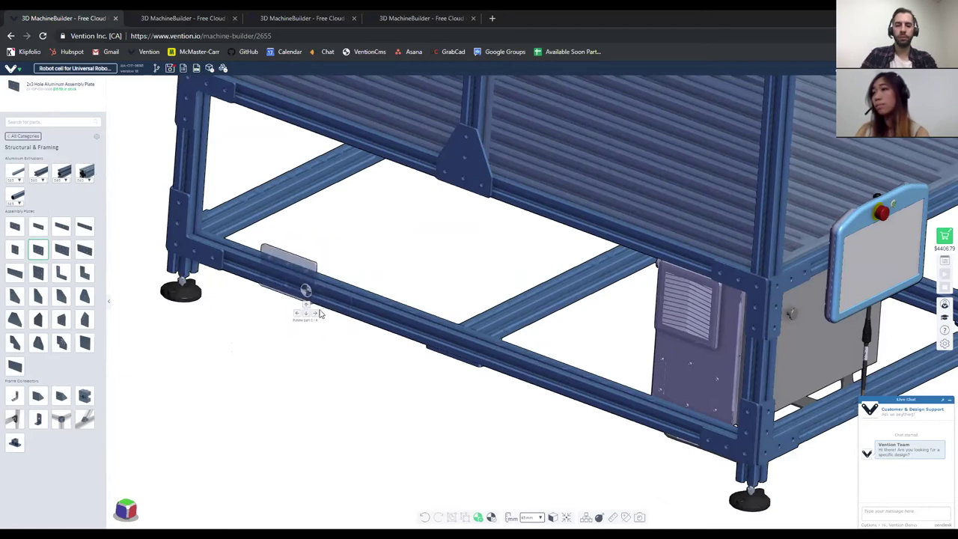
{"action": "key", "text": "Right"}
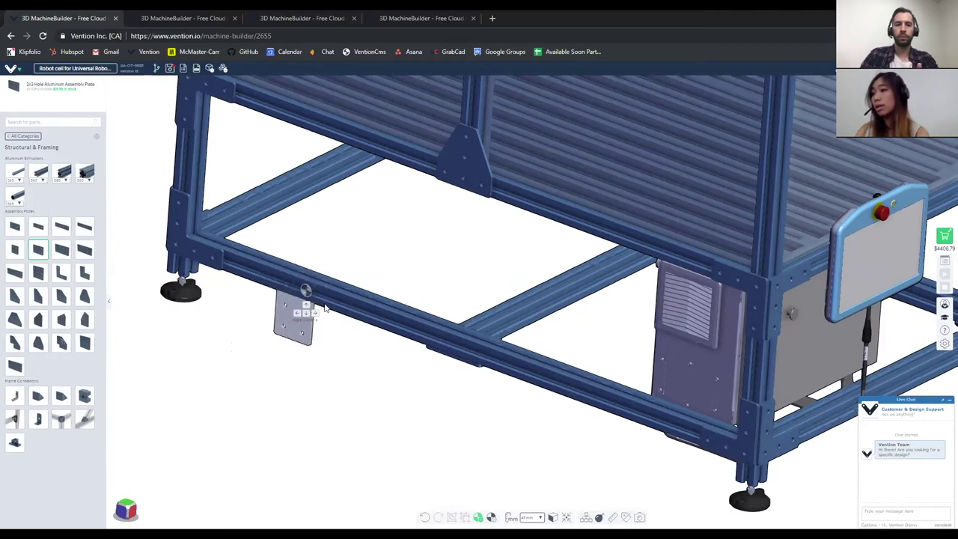
{"action": "key", "text": "Right"}
{"action": "left_click", "coordinate": [323, 349]}
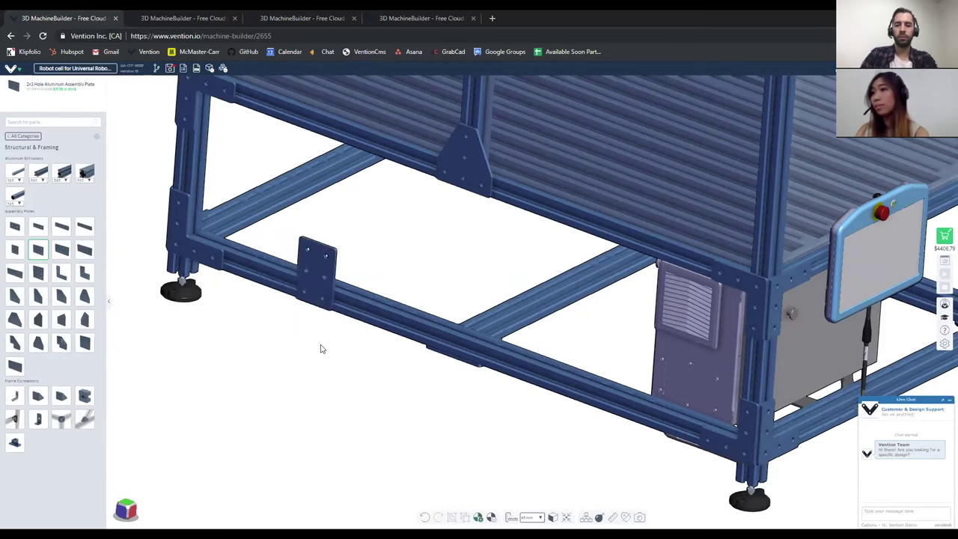
- Delete the 2x3 assembly plate from the lower frame beam
{"action": "scroll", "coordinate": [321, 349], "scroll_direction": "down", "scroll_amount": 3}
{"action": "scroll", "coordinate": [324, 298], "scroll_direction": "up", "scroll_amount": 2}
{"action": "left_click", "coordinate": [326, 300]}
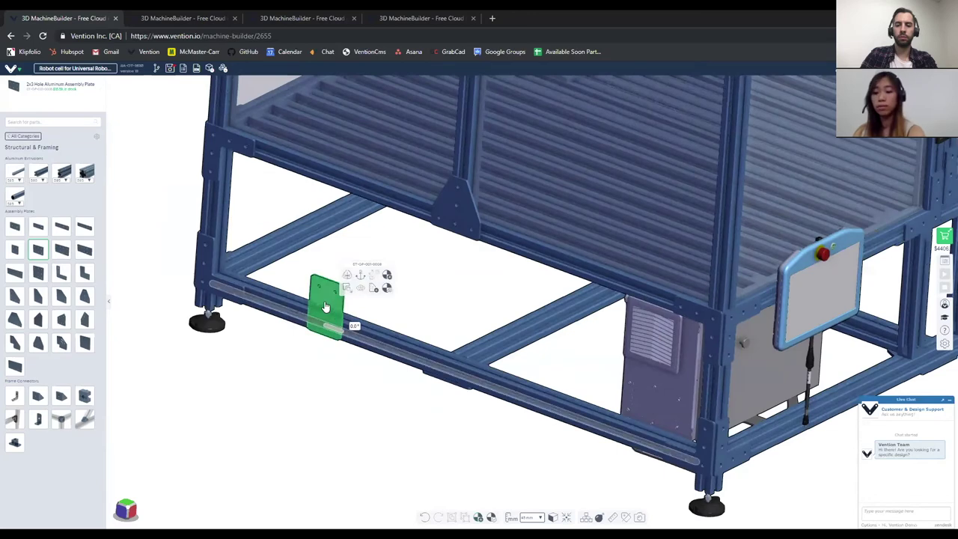
{"action": "key", "text": "Delete"}
{"action": "scroll", "coordinate": [343, 326], "scroll_direction": "down", "scroll_amount": 5}
{"action": "middle_click_drag", "start_coordinate": [357, 329], "coordinate": [352, 330]}
{"action": "scroll", "coordinate": [352, 329], "scroll_direction": "down", "scroll_amount": 5}
{"action": "scroll", "coordinate": [396, 270], "scroll_direction": "up", "scroll_amount": 4}
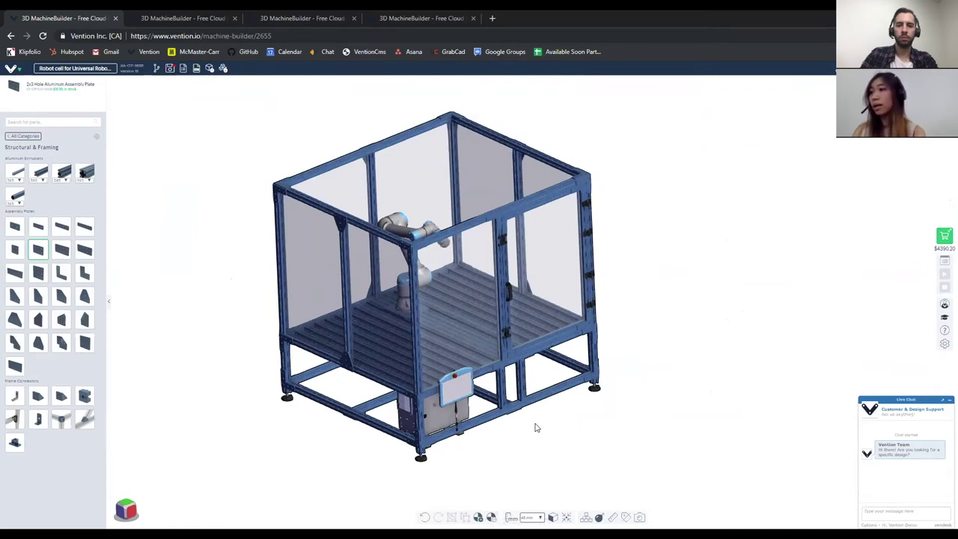
- Detach the lower 45x45 mm beam on the door side and its corner plate together from the rest of the cell
{"action": "scroll", "coordinate": [534, 428], "scroll_direction": "up", "scroll_amount": 2}
{"action": "scroll", "coordinate": [508, 404], "scroll_direction": "up", "scroll_amount": 4}
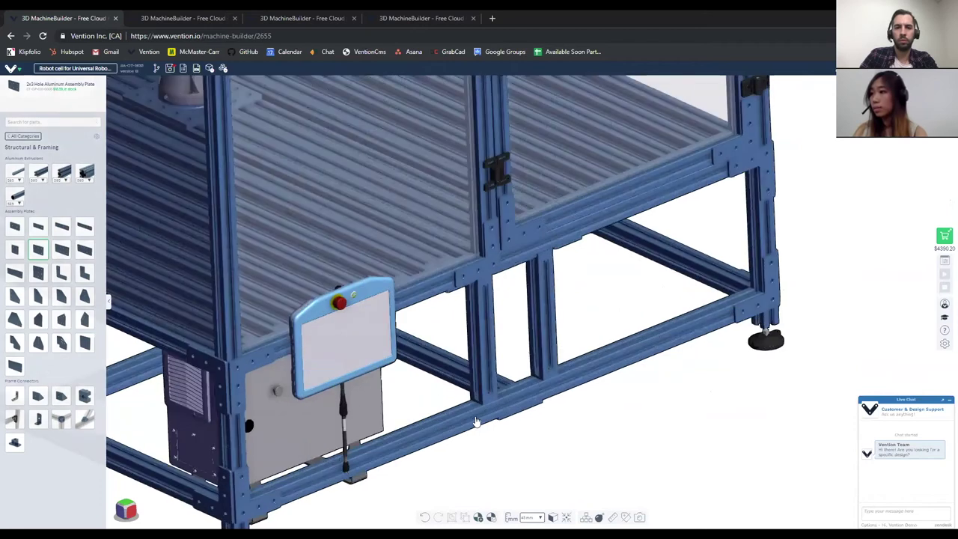
{"action": "left_click", "coordinate": [472, 425]}
{"action": "left_click", "coordinate": [241, 496], "text": "shift"}
{"action": "right_click", "coordinate": [270, 488]}
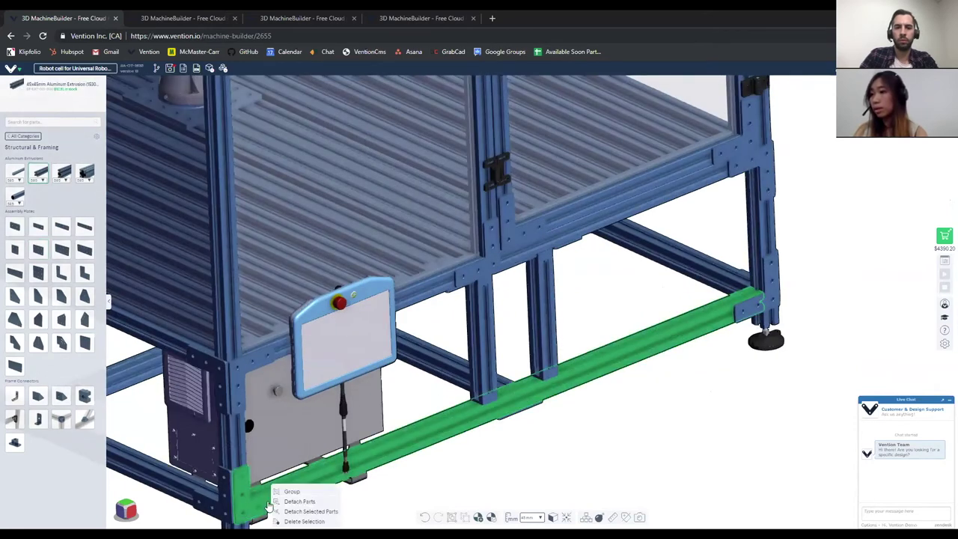
{"action": "left_click", "coordinate": [314, 511]}
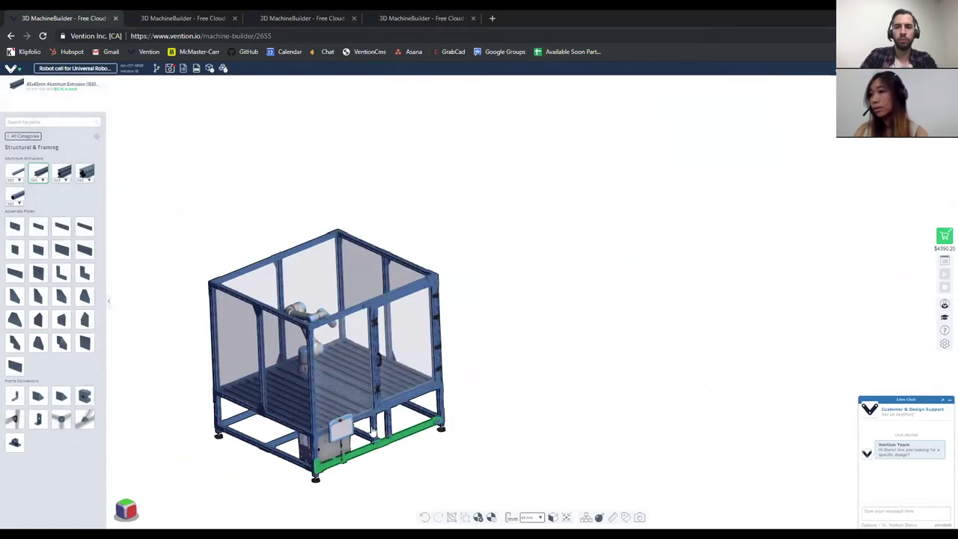
- Move the rest of the robot cell away from the detached beam and corner plate, and undo the move
{"action": "left_click", "coordinate": [375, 432]}
{"action": "left_click", "coordinate": [375, 432]}
{"action": "left_click", "coordinate": [375, 432]}
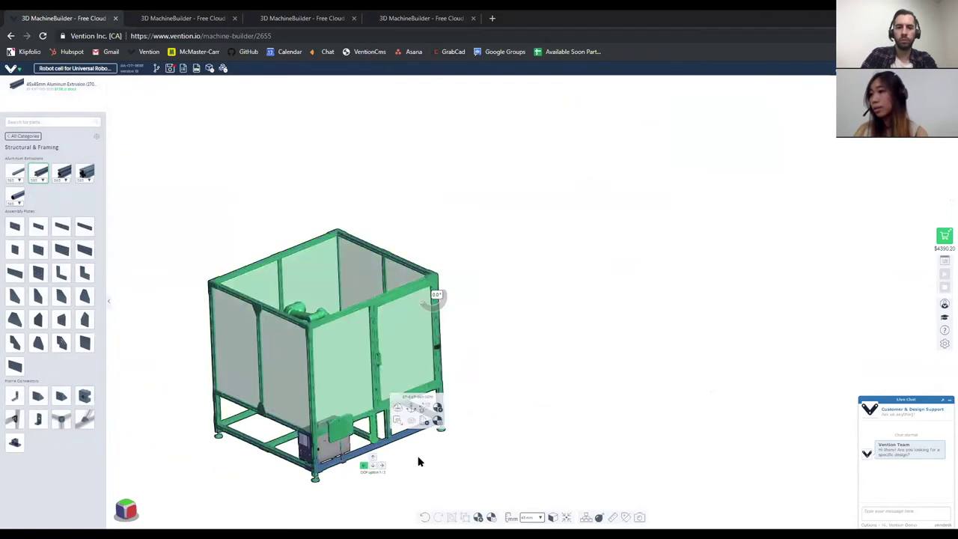
{"action": "left_click", "coordinate": [420, 460]}
{"action": "left_click_drag", "start_coordinate": [376, 433], "coordinate": [581, 364]}
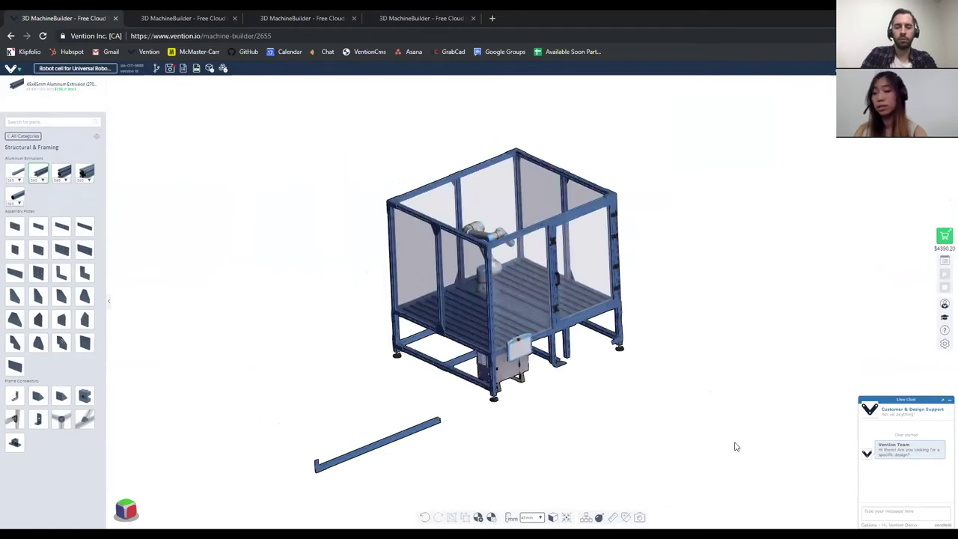
{"action": "key", "text": "ctrl+z"}
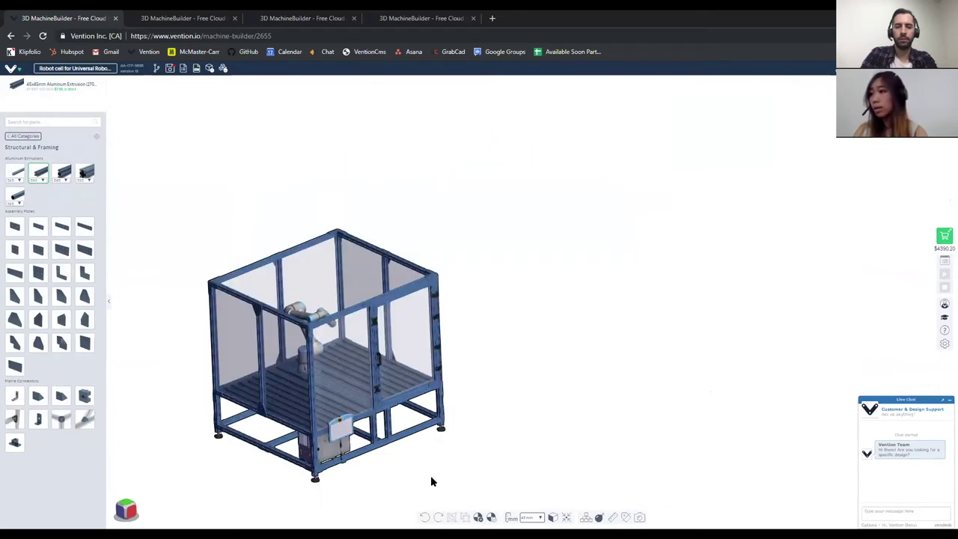
- Select the door-side lower beam together with its corner plate, clear the selection, and restore the isometric view
{"action": "scroll", "coordinate": [430, 476], "scroll_direction": "down", "scroll_amount": 3}
{"action": "scroll", "coordinate": [330, 475], "scroll_direction": "up", "scroll_amount": 7}
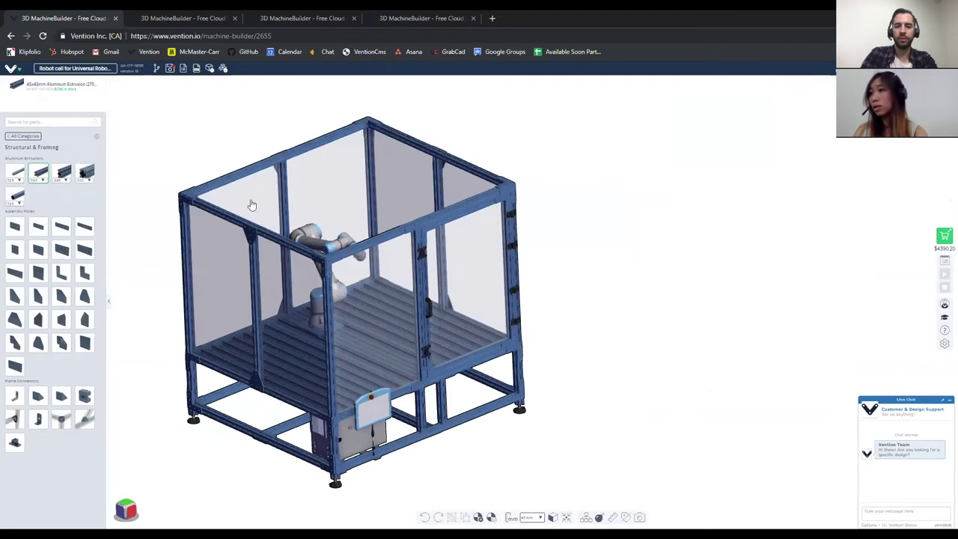
{"action": "scroll", "coordinate": [524, 425], "scroll_direction": "down", "scroll_amount": 2}
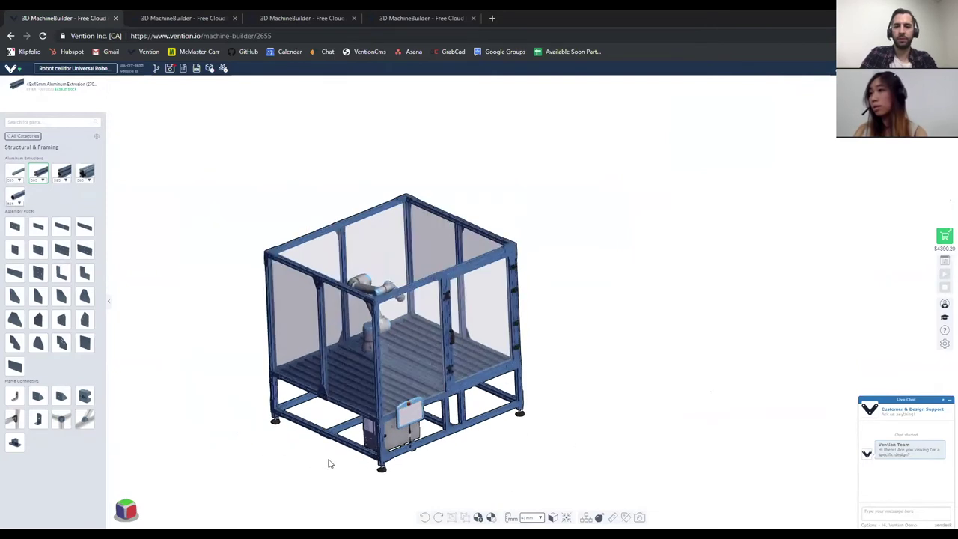
{"action": "left_click", "coordinate": [492, 519]}
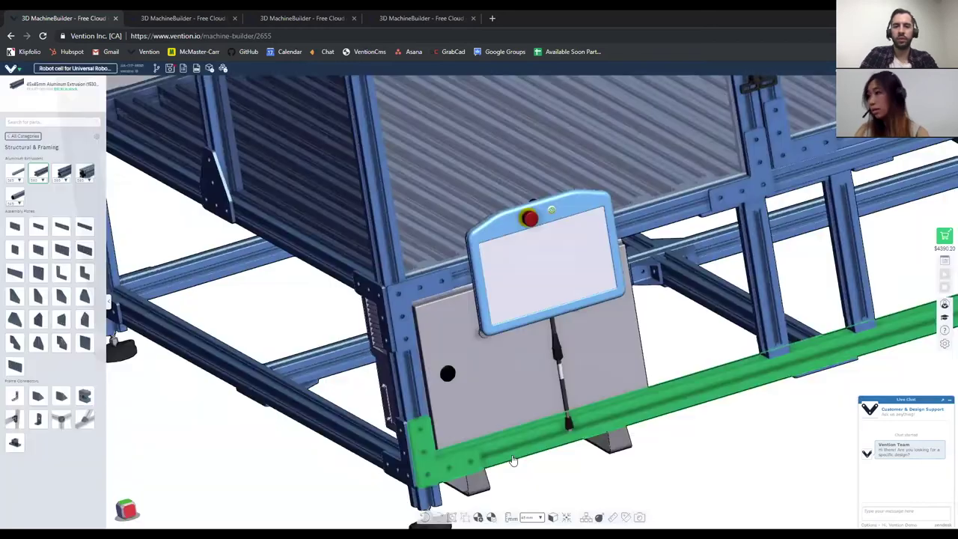
{"action": "left_click", "coordinate": [514, 465]}
{"action": "scroll", "coordinate": [519, 465], "scroll_direction": "down", "scroll_amount": 5}
{"action": "scroll", "coordinate": [571, 438], "scroll_direction": "down", "scroll_amount": 2}
{"action": "middle_click_drag", "start_coordinate": [570, 438], "coordinate": [453, 404]}
{"action": "left_click", "coordinate": [598, 464]}
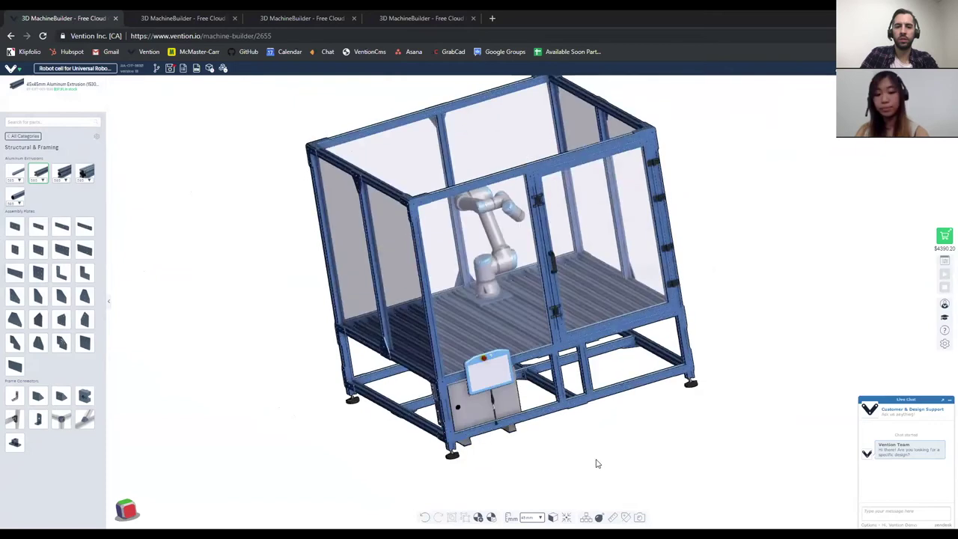
{"action": "left_click", "coordinate": [553, 518]}
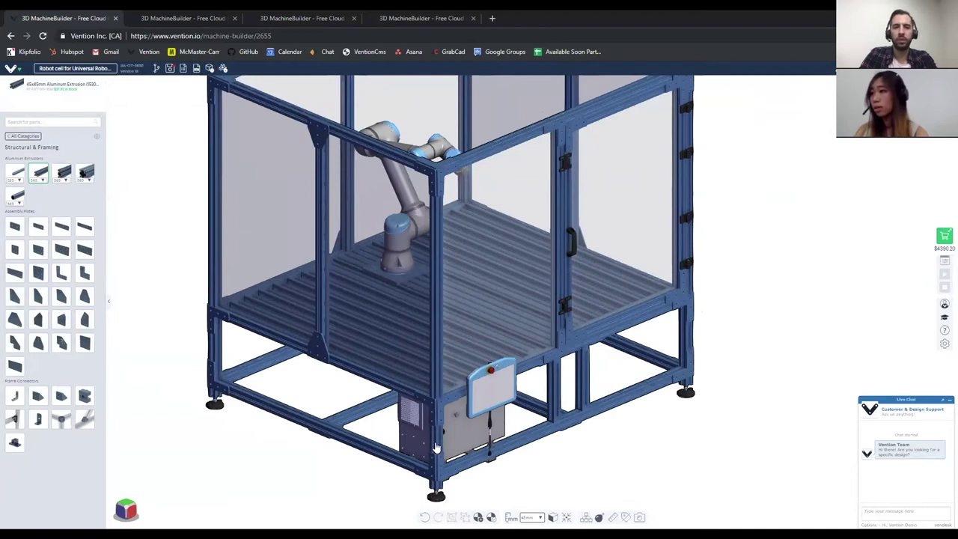
{"action": "scroll", "coordinate": [514, 473], "scroll_direction": "down", "scroll_amount": 2}
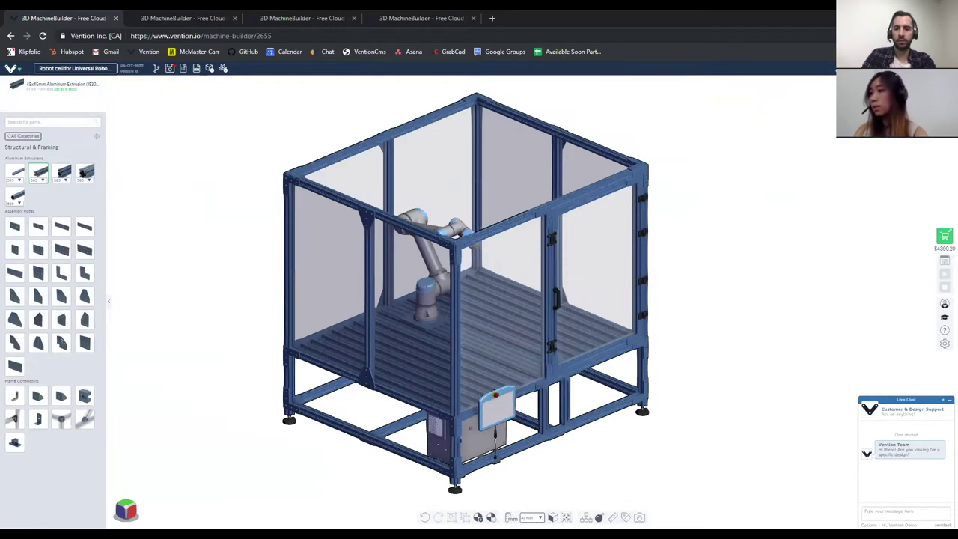
- Switch the design units to inches and choose the 45x90 mm aluminum extrusion in the parts library
{"action": "left_click", "coordinate": [512, 519]}
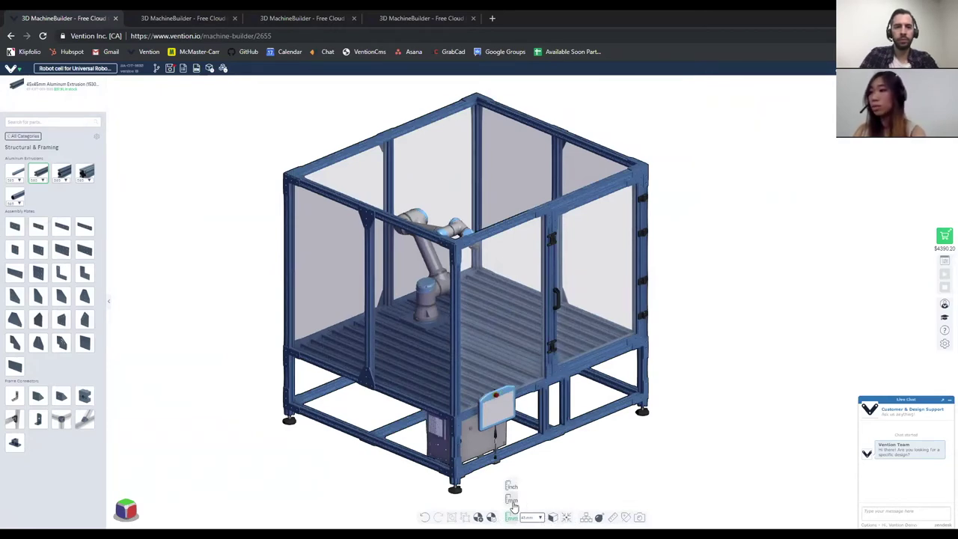
{"action": "left_click", "coordinate": [512, 491]}
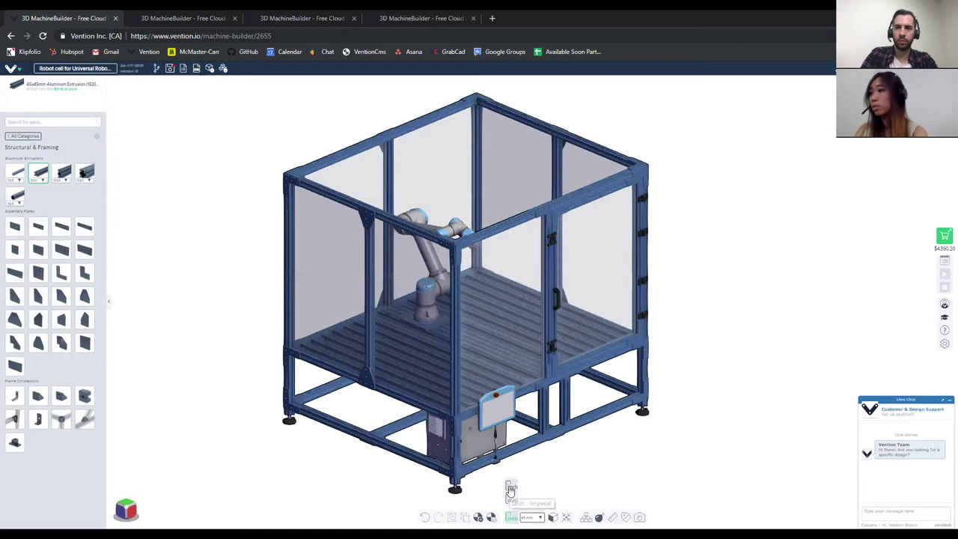
{"action": "left_click", "coordinate": [61, 173]}
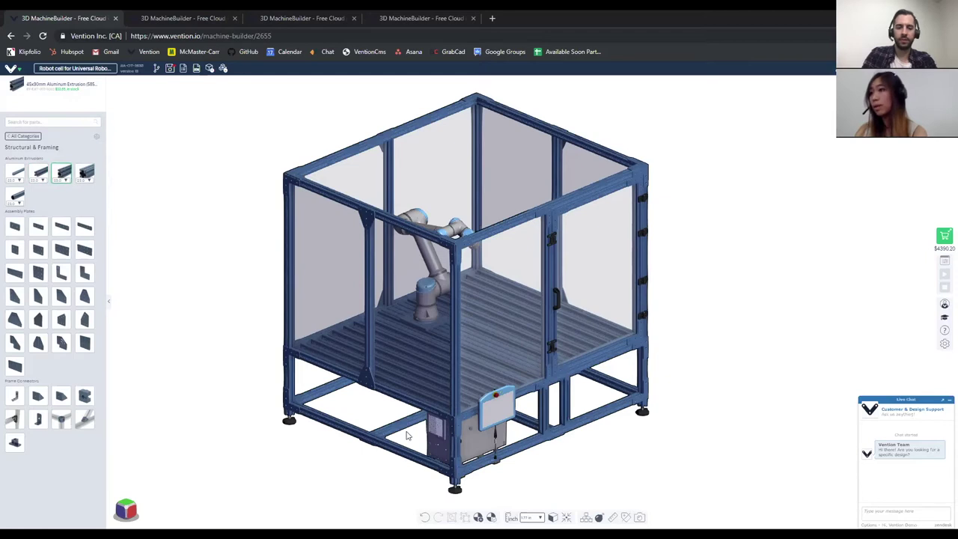
- Measure the distance between opposite frame members of the robot cell in inches
{"action": "scroll", "coordinate": [504, 495], "scroll_direction": "down", "scroll_amount": 3}
{"action": "scroll", "coordinate": [551, 504], "scroll_direction": "up", "scroll_amount": 5}
{"action": "left_click", "coordinate": [613, 518]}
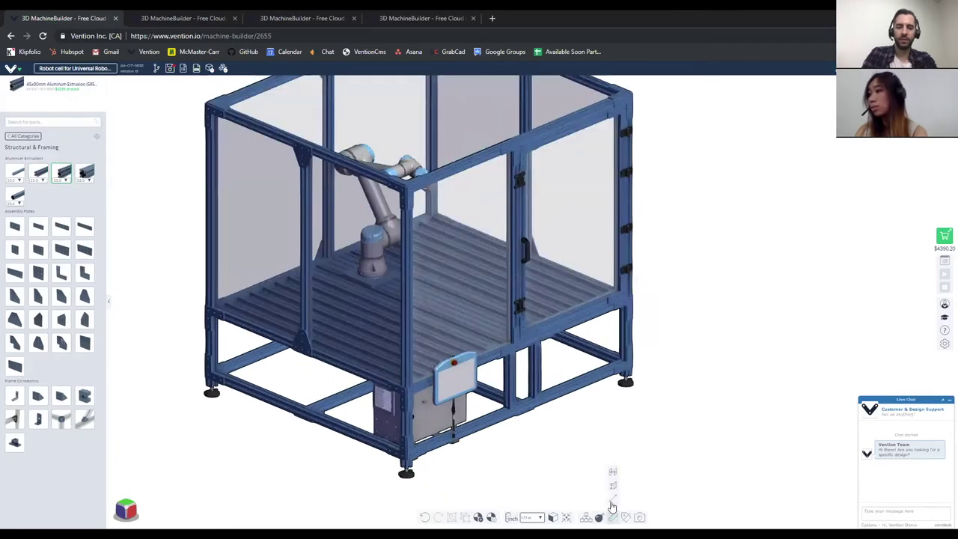
{"action": "left_click", "coordinate": [613, 473]}
{"action": "scroll", "coordinate": [417, 328], "scroll_direction": "up", "scroll_amount": 5}
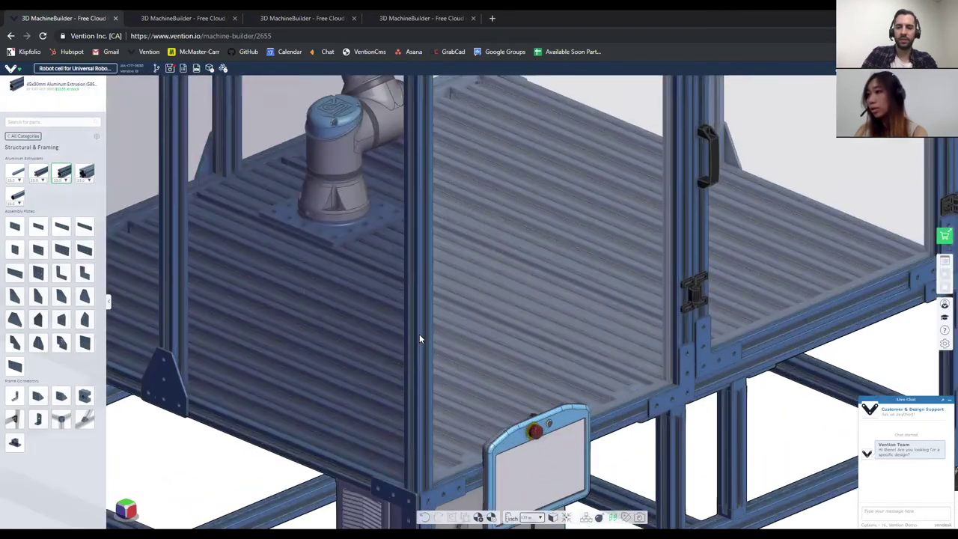
{"action": "scroll", "coordinate": [420, 334], "scroll_direction": "down", "scroll_amount": 5}
{"action": "mouse_move", "coordinate": [419, 334]}
{"action": "right_mouse_down"}
{"action": "mouse_move", "coordinate": [447, 358]}
{"action": "mouse_move", "coordinate": [428, 348]}
{"action": "right_mouse_up"}
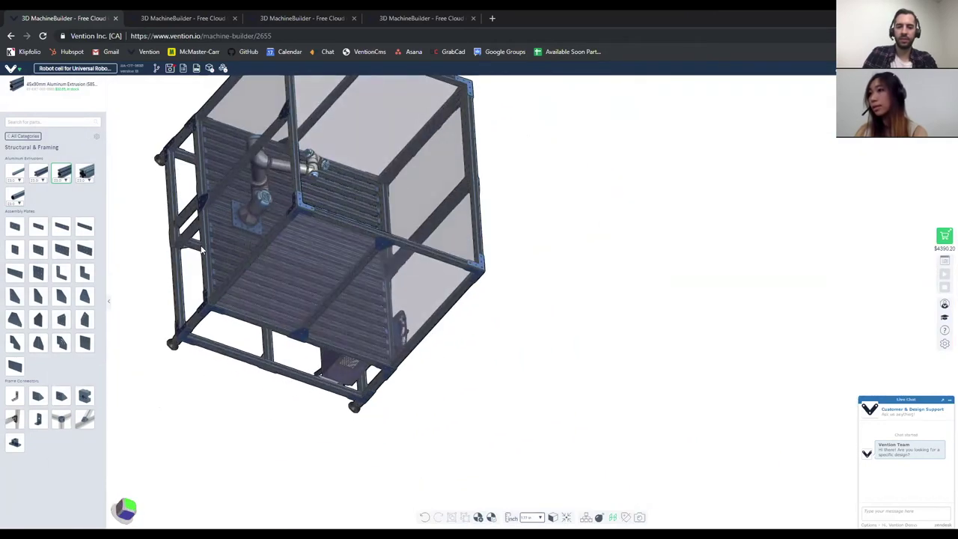
{"action": "scroll", "coordinate": [237, 267], "scroll_direction": "up", "scroll_amount": 8}
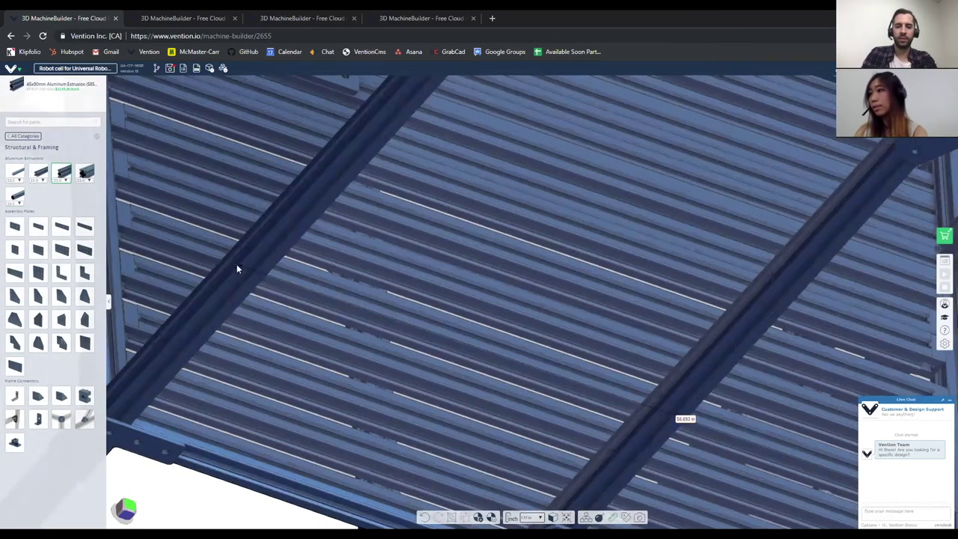
{"action": "scroll", "coordinate": [236, 268], "scroll_direction": "down", "scroll_amount": 5}
{"action": "scroll", "coordinate": [406, 328], "scroll_direction": "up", "scroll_amount": 4}
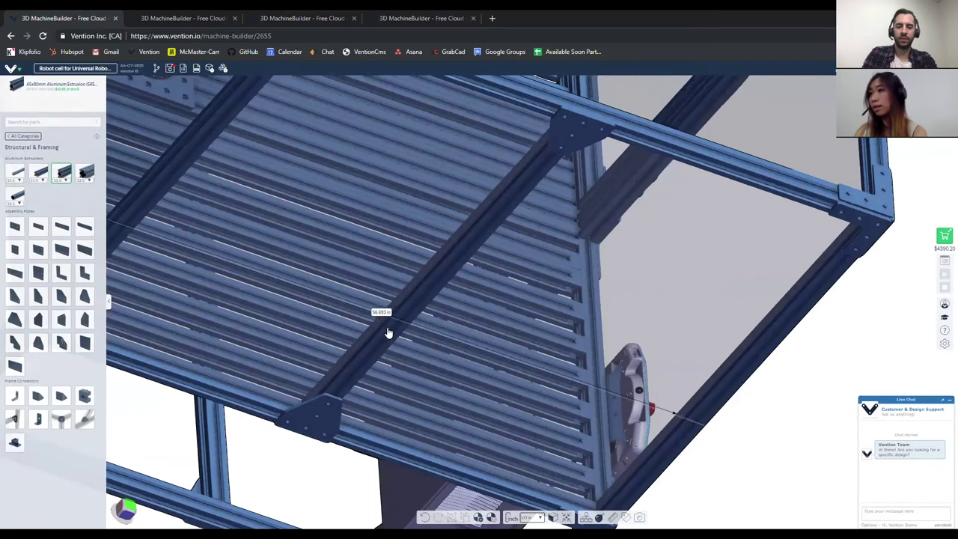
- Switch the design units back to millimetres and choose 45 mm as the movement increment
{"action": "left_click", "coordinate": [513, 519]}
{"action": "left_click", "coordinate": [510, 496]}
{"action": "scroll", "coordinate": [431, 441], "scroll_direction": "down", "scroll_amount": 5}
{"action": "mouse_move", "coordinate": [413, 430]}
{"action": "right_mouse_down"}
{"action": "mouse_move", "coordinate": [387, 412]}
{"action": "mouse_move", "coordinate": [389, 402]}
{"action": "mouse_move", "coordinate": [422, 428]}
{"action": "right_mouse_up"}
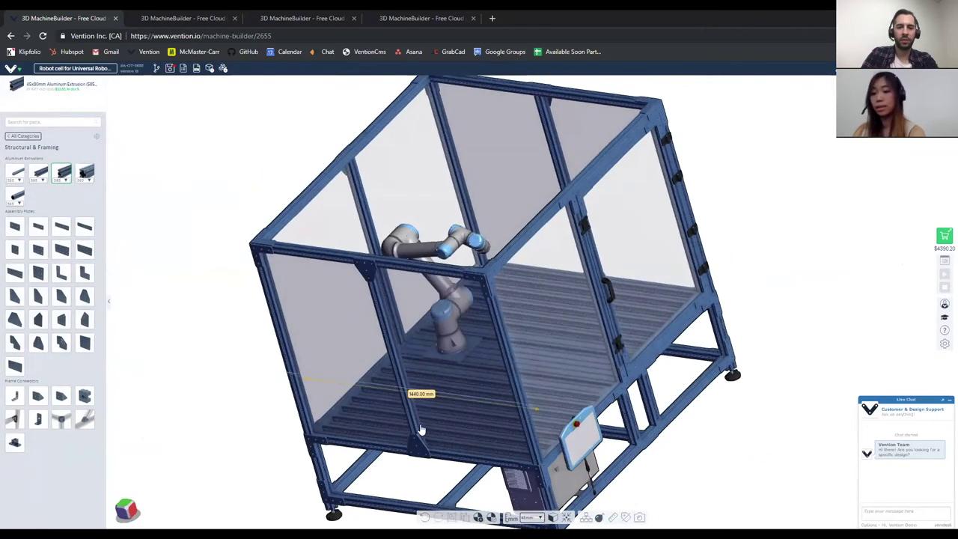
{"action": "left_click", "coordinate": [536, 517]}
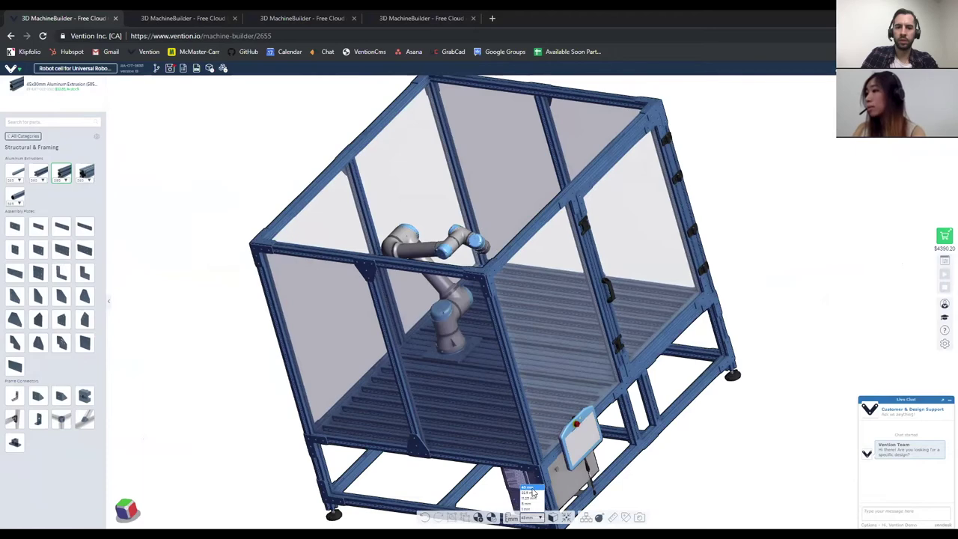
{"action": "left_click", "coordinate": [532, 492]}
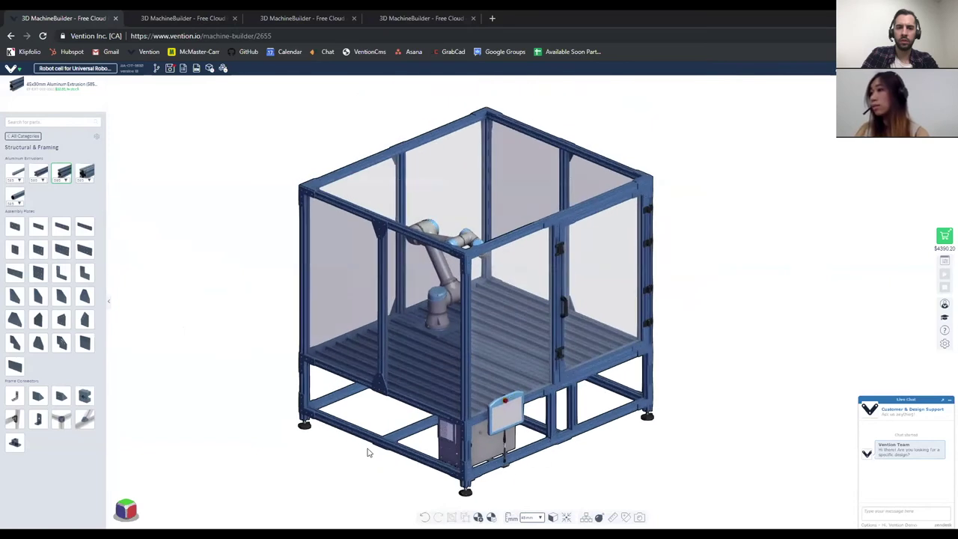
- Copy the 45x45 mm lower side beam and place the copy perpendicular against the outer face of that beam
{"action": "scroll", "coordinate": [367, 451], "scroll_direction": "down", "scroll_amount": 2}
{"action": "scroll", "coordinate": [356, 436], "scroll_direction": "up", "scroll_amount": 3}
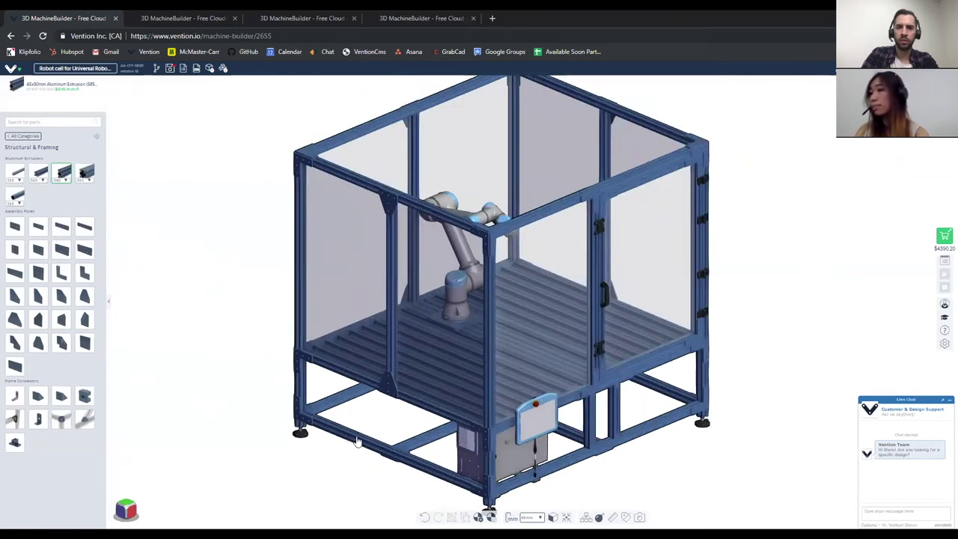
{"action": "left_click", "coordinate": [358, 441]}
{"action": "key", "text": "ctrl+c"}
{"action": "key", "text": "ctrl+v"}
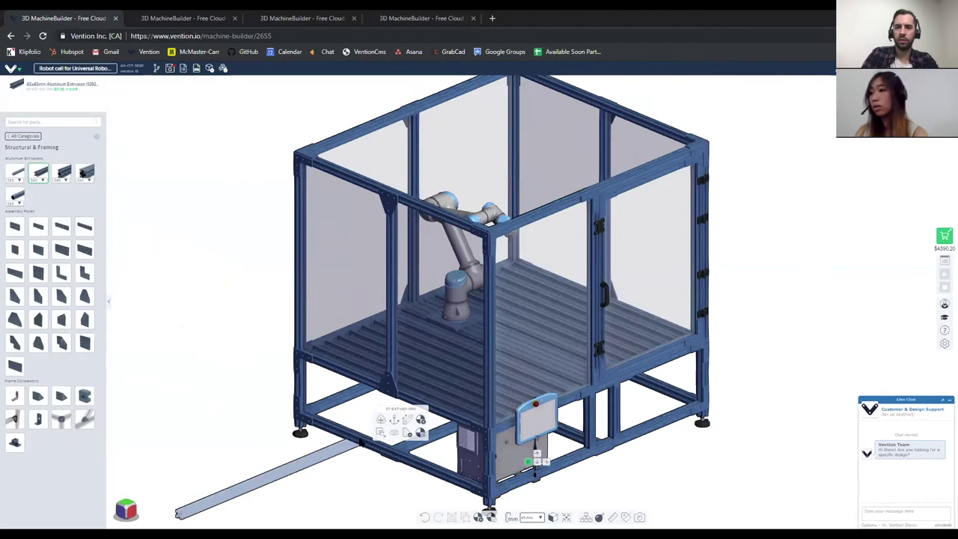
{"action": "left_click", "coordinate": [376, 449]}
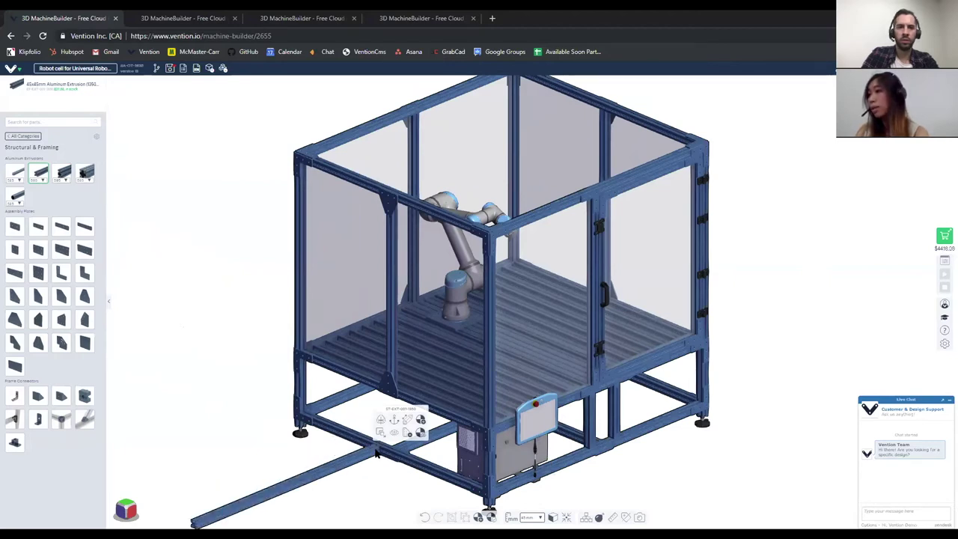
- Set the movement increment to 1 mm and slide the copied extrusion along the lower side beam toward the far foot
{"action": "scroll", "coordinate": [381, 482], "scroll_direction": "down", "scroll_amount": 3}
{"action": "scroll", "coordinate": [364, 486], "scroll_direction": "up", "scroll_amount": 5}
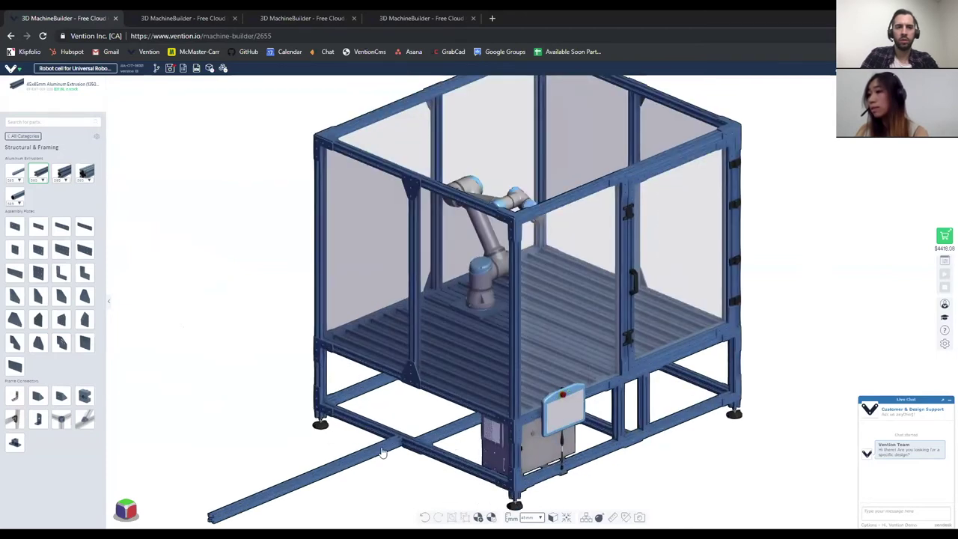
{"action": "left_click", "coordinate": [385, 453]}
{"action": "left_click", "coordinate": [538, 518]}
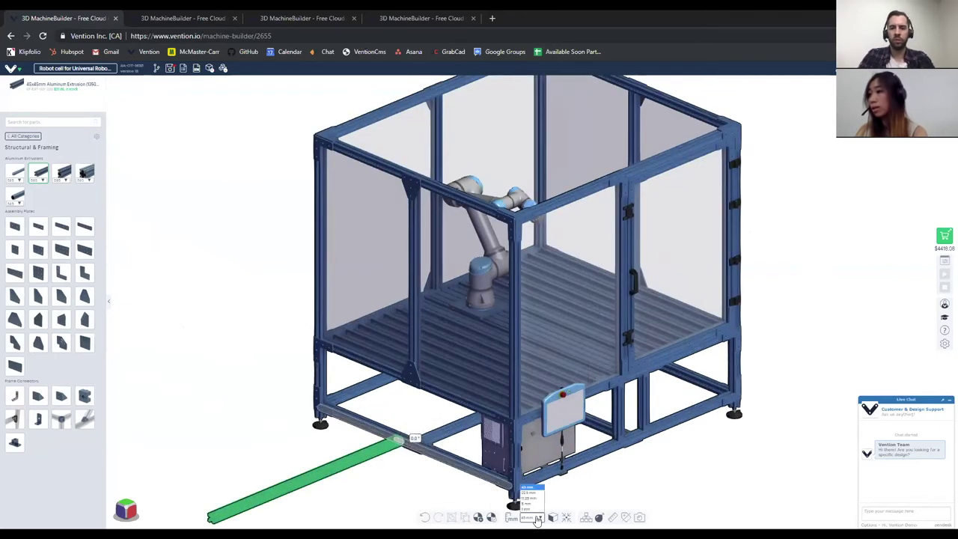
{"action": "left_click", "coordinate": [534, 511]}
{"action": "scroll", "coordinate": [399, 457], "scroll_direction": "up", "scroll_amount": 6}
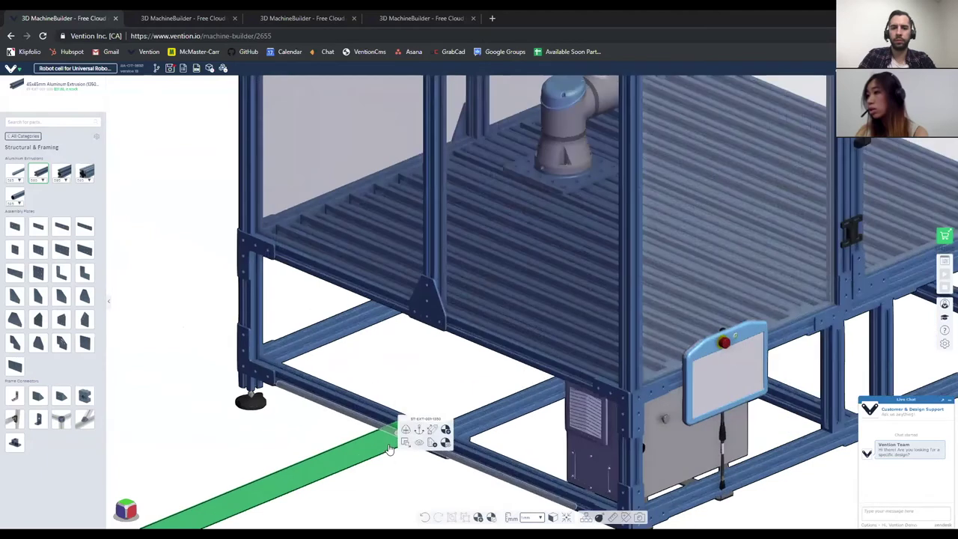
{"action": "left_click_drag", "start_coordinate": [425, 431], "coordinate": [362, 406]}
{"action": "scroll", "coordinate": [362, 405], "scroll_direction": "down", "scroll_amount": 8}
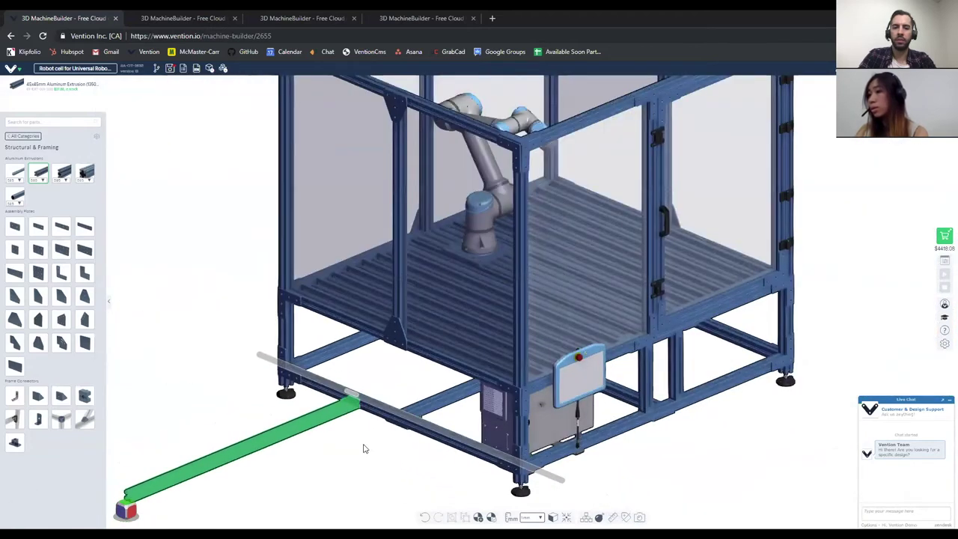
- Set the movement increment back to 45 mm and delete the copied extrusion
{"action": "left_click", "coordinate": [359, 444]}
{"action": "left_click", "coordinate": [327, 430]}
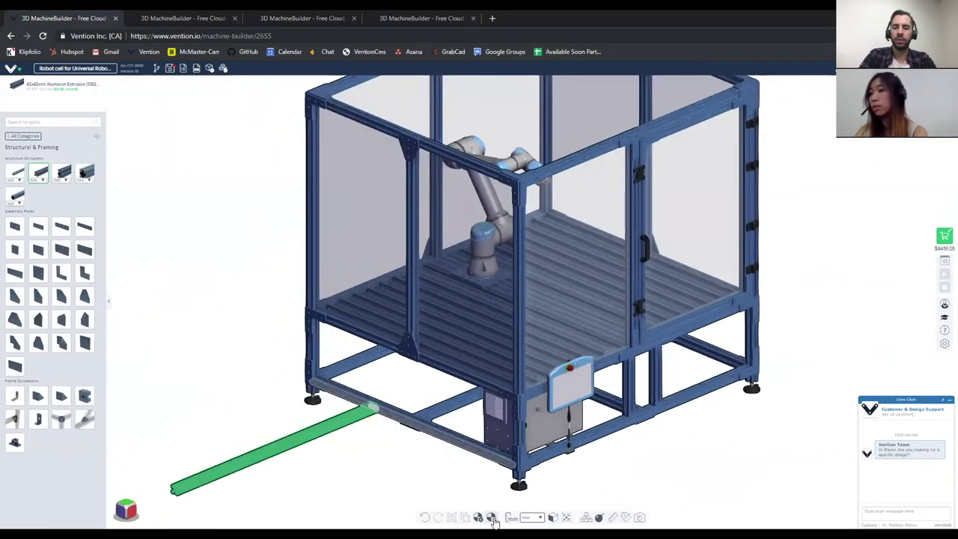
{"action": "left_click", "coordinate": [530, 517]}
{"action": "left_click", "coordinate": [530, 492]}
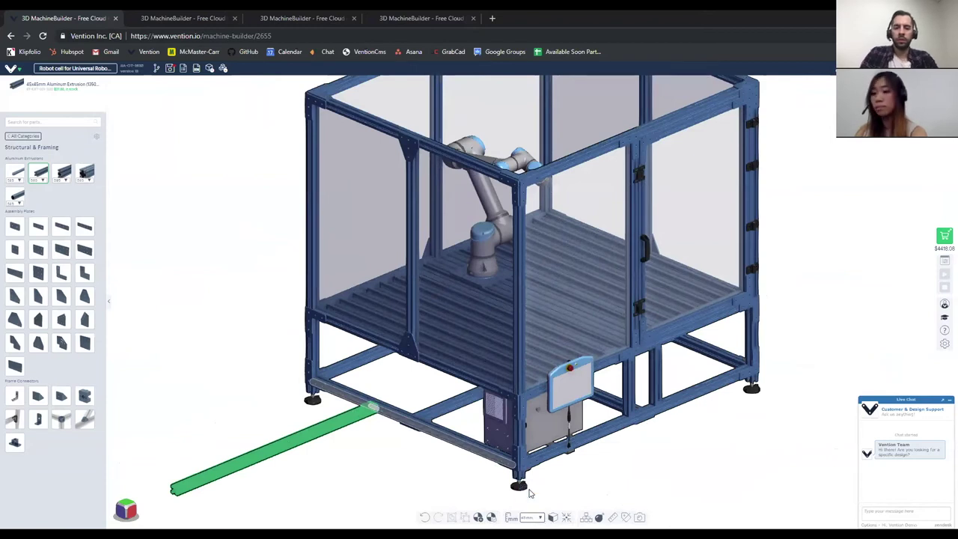
{"action": "left_click", "coordinate": [324, 429]}
{"action": "key", "text": "Delete"}
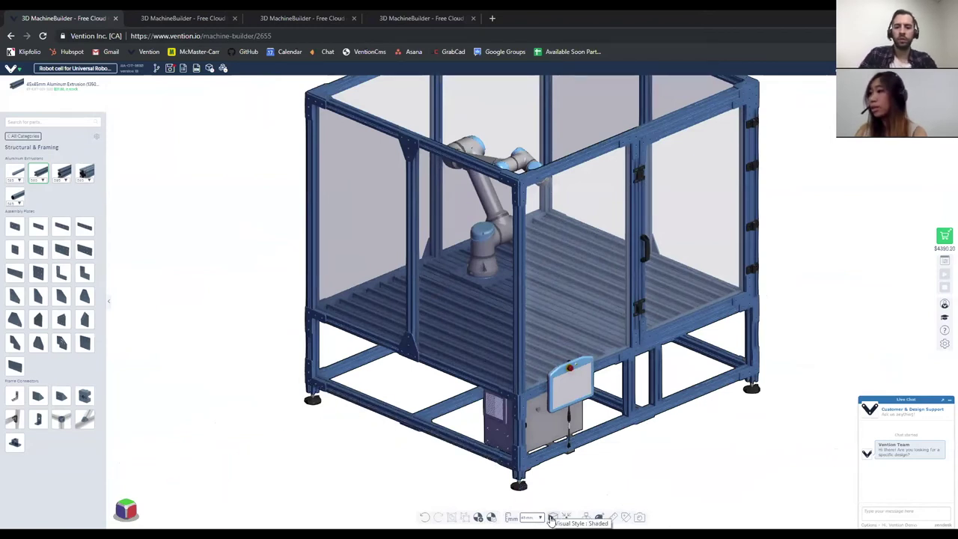
- Preview the alternative visual styles on the robot cell, including the black-and-white line style, and restore the shaded style
{"action": "scroll", "coordinate": [334, 439], "scroll_direction": "down", "scroll_amount": 4}
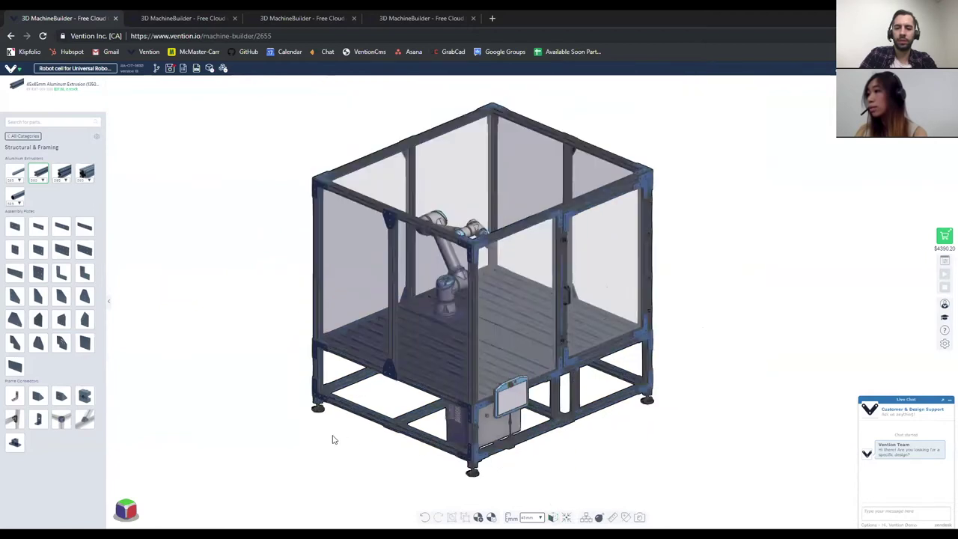
{"action": "scroll", "coordinate": [439, 447], "scroll_direction": "up", "scroll_amount": 2}
{"action": "middle_click_drag", "start_coordinate": [430, 450], "coordinate": [440, 447]}
{"action": "left_click_drag", "start_coordinate": [440, 447], "coordinate": [457, 449]}
{"action": "left_click", "coordinate": [552, 517]}
{"action": "left_click", "coordinate": [555, 474]}
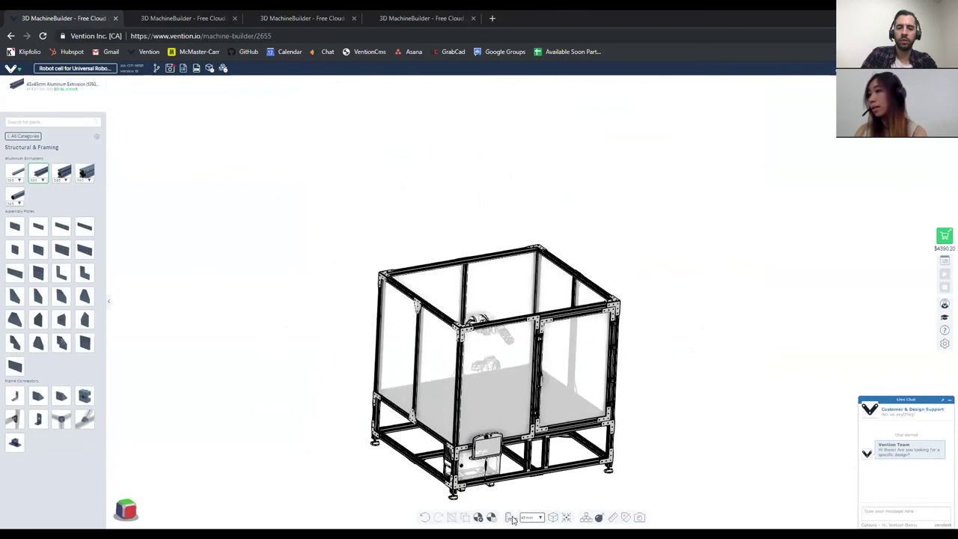
{"action": "left_click", "coordinate": [553, 518]}
{"action": "left_click", "coordinate": [554, 502]}
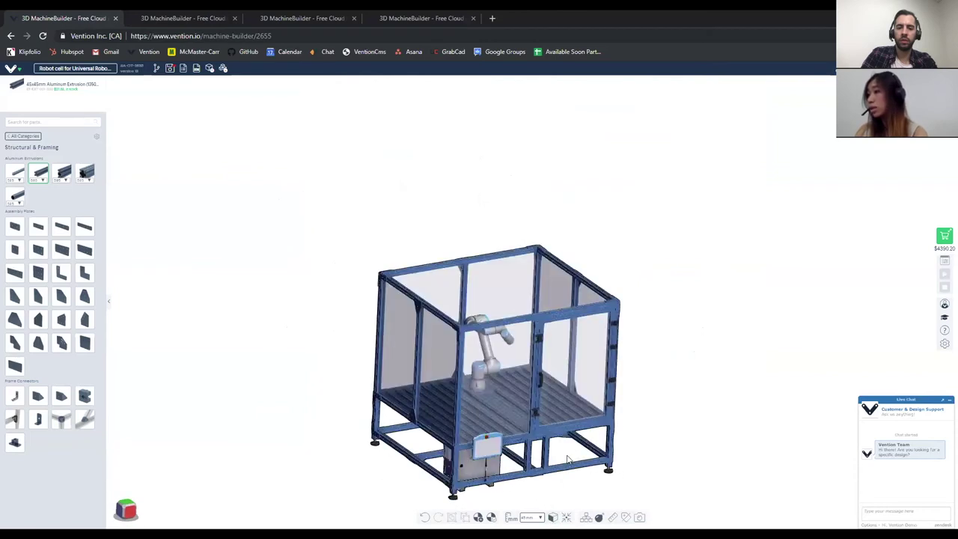
- Expand the parts in the design tree, select an L-shaped assembly plate there to locate it in the model, and clear the selection
{"action": "left_click", "coordinate": [588, 518]}
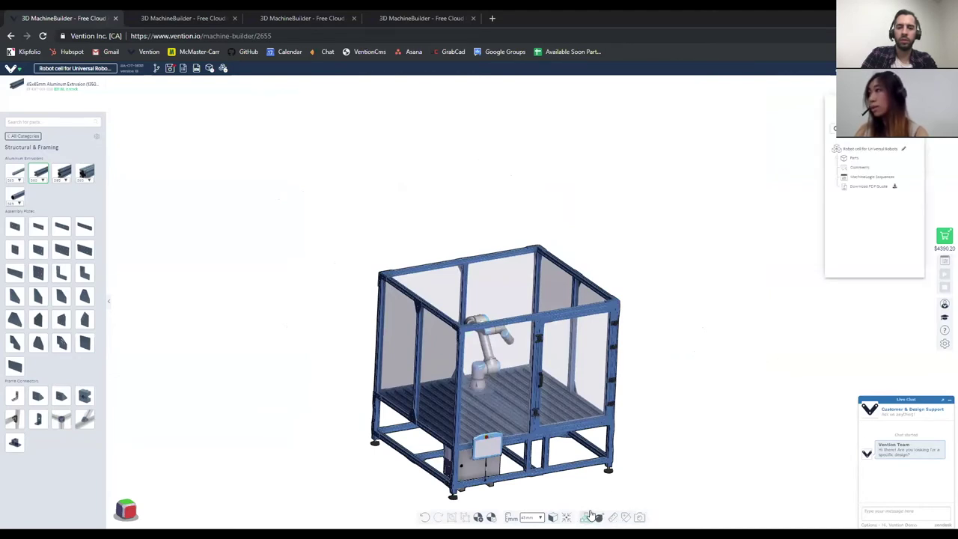
{"action": "left_click", "coordinate": [843, 162]}
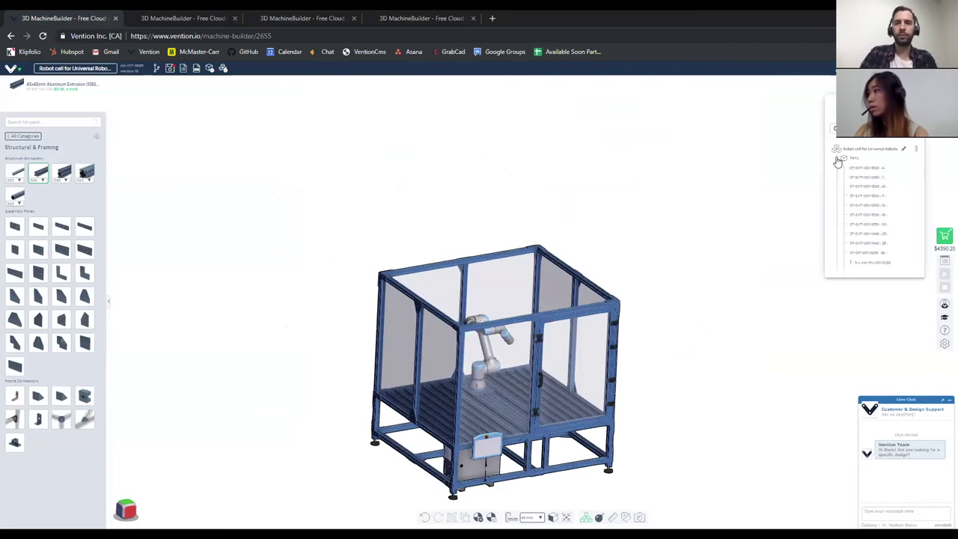
{"action": "scroll", "coordinate": [858, 197], "scroll_direction": "down", "scroll_amount": 2}
{"action": "scroll", "coordinate": [859, 197], "scroll_direction": "down", "scroll_amount": 10}
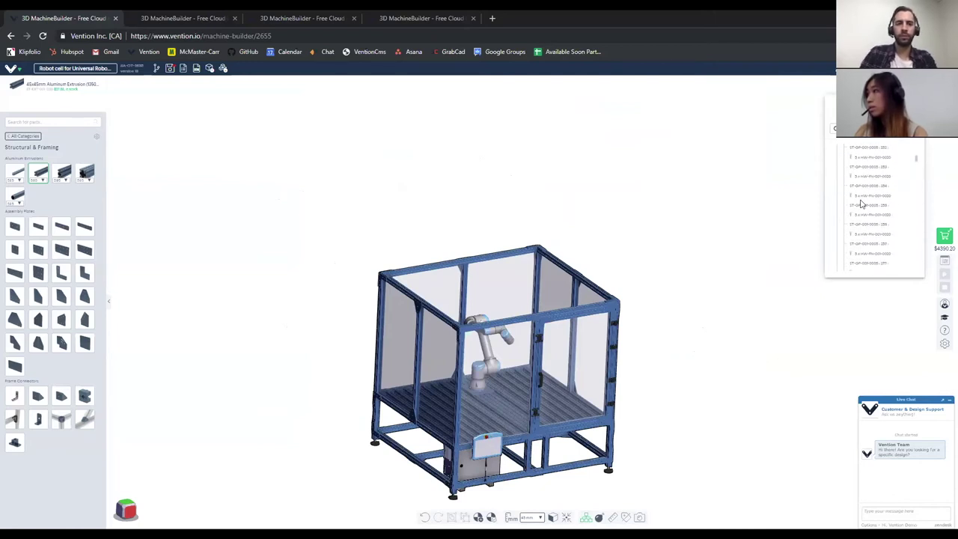
{"action": "left_click", "coordinate": [870, 172]}
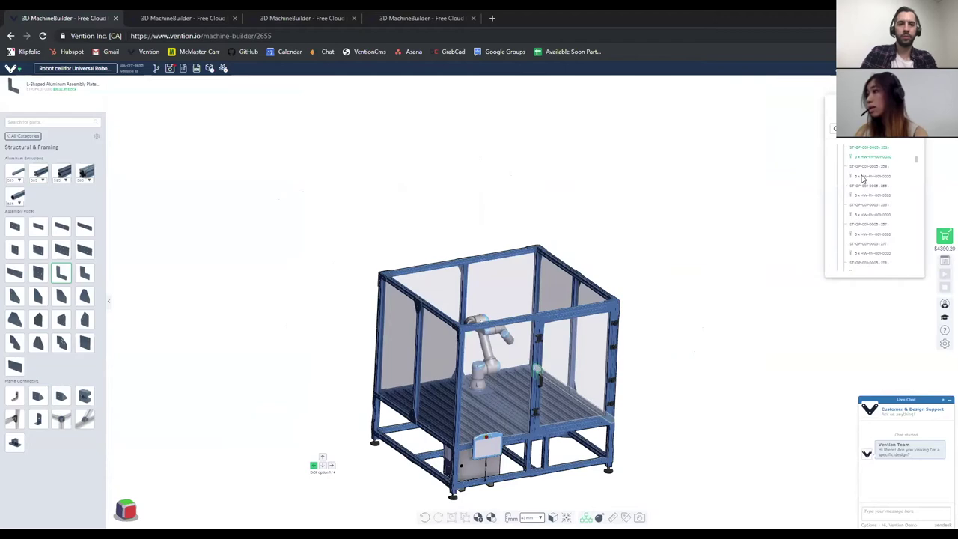
{"action": "scroll", "coordinate": [541, 371], "scroll_direction": "up", "scroll_amount": 3}
{"action": "scroll", "coordinate": [541, 371], "scroll_direction": "up", "scroll_amount": 4}
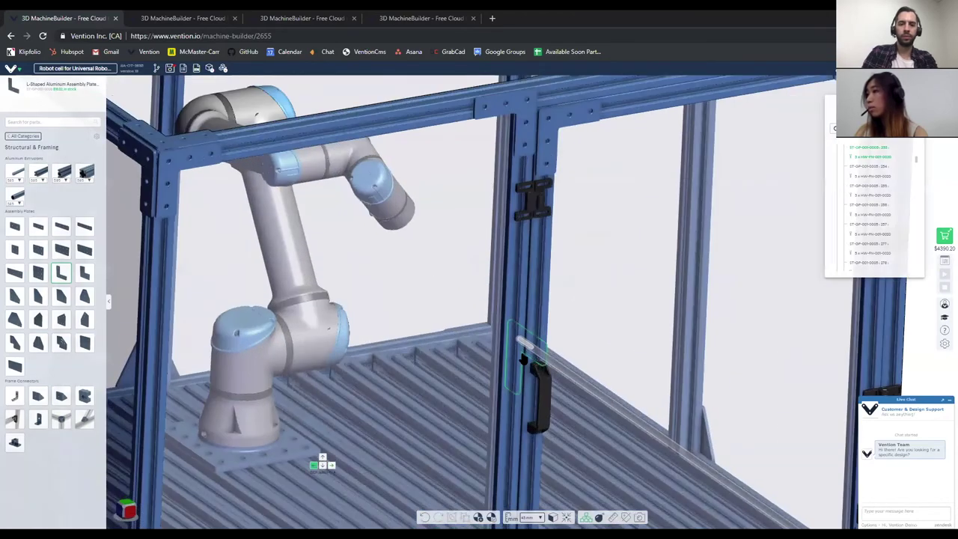
{"action": "scroll", "coordinate": [524, 363], "scroll_direction": "down", "scroll_amount": 5}
{"action": "scroll", "coordinate": [524, 358], "scroll_direction": "down", "scroll_amount": 4}
{"action": "left_click", "coordinate": [721, 422]}
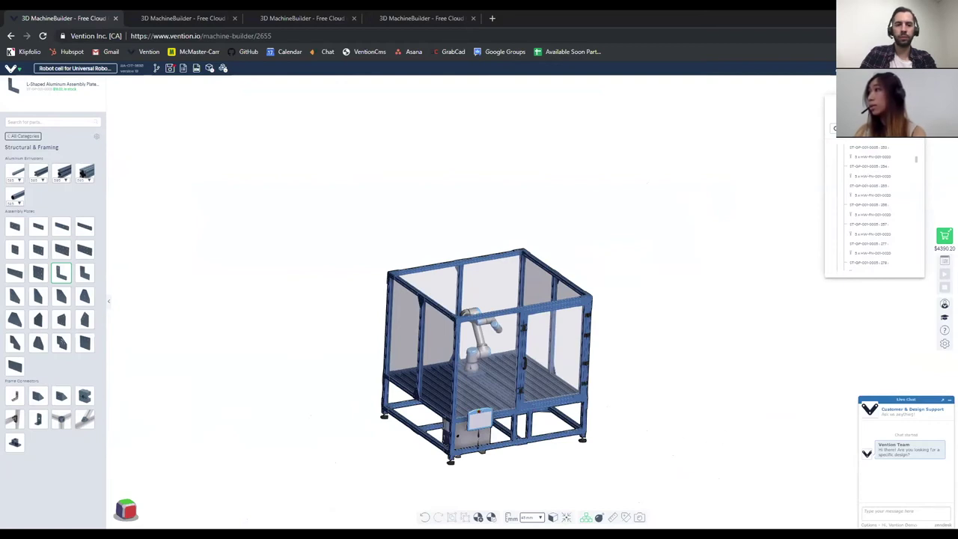
- Window-select the corner post, its adjoining lower beams, plates and levelling foot on the side away from the controller, and group them
{"action": "scroll", "coordinate": [475, 482], "scroll_direction": "up", "scroll_amount": 5}
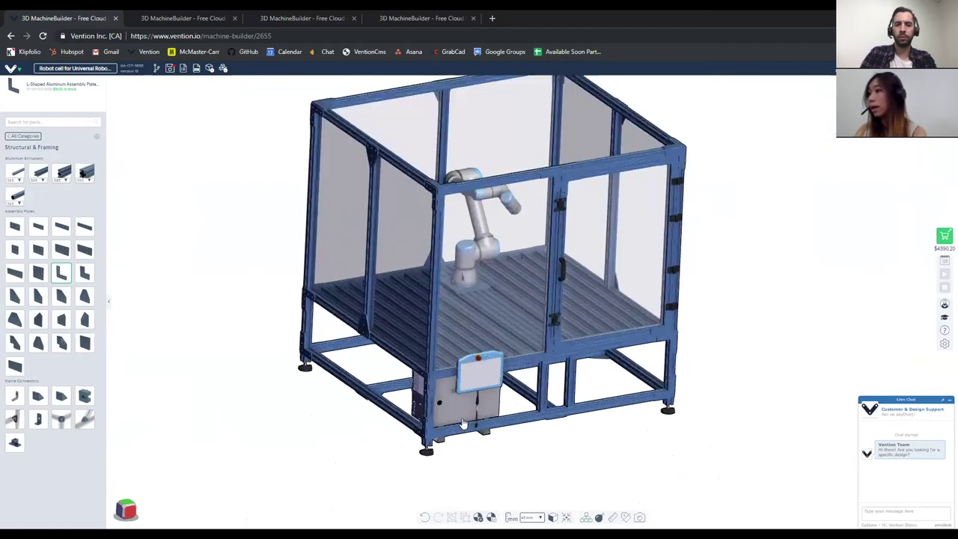
{"action": "scroll", "coordinate": [442, 417], "scroll_direction": "down", "scroll_amount": 5}
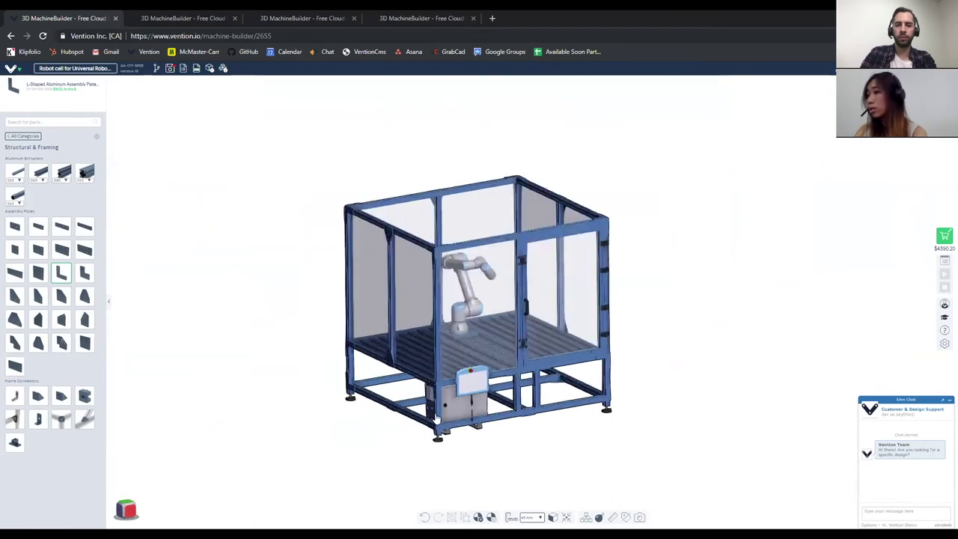
{"action": "scroll", "coordinate": [434, 436], "scroll_direction": "up", "scroll_amount": 8}
{"action": "scroll", "coordinate": [435, 436], "scroll_direction": "down", "scroll_amount": 4}
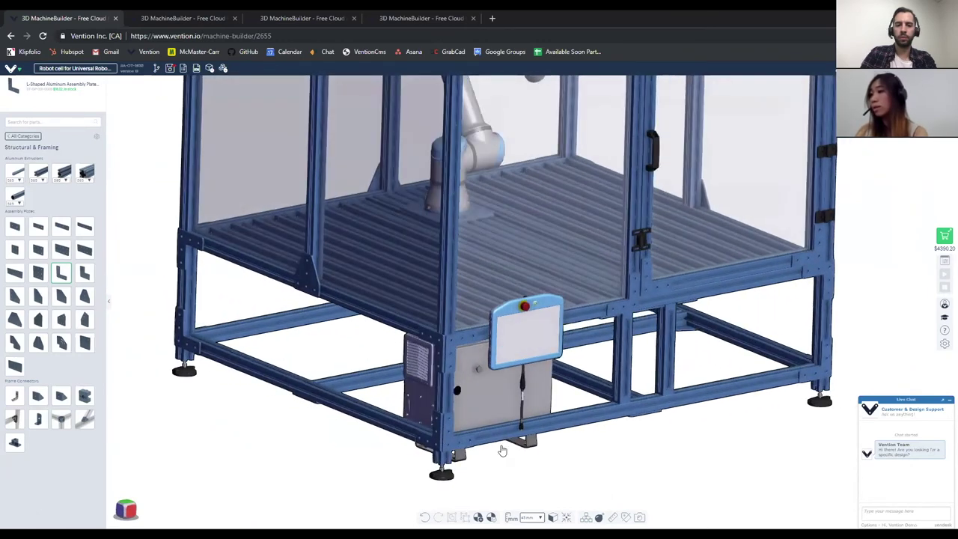
{"action": "scroll", "coordinate": [461, 492], "scroll_direction": "down", "scroll_amount": 3}
{"action": "scroll", "coordinate": [419, 479], "scroll_direction": "up", "scroll_amount": 2}
{"action": "middle_click_drag", "start_coordinate": [346, 448], "coordinate": [345, 443]}
{"action": "scroll", "coordinate": [348, 449], "scroll_direction": "down", "scroll_amount": 2}
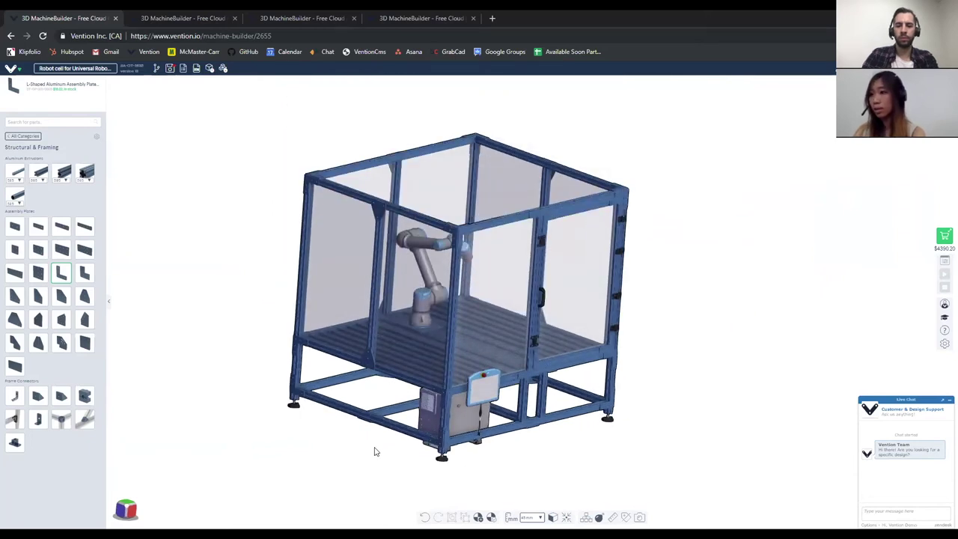
{"action": "left_click_drag", "start_coordinate": [342, 439], "coordinate": [334, 445]}
{"action": "mouse_move", "coordinate": [333, 441]}
{"action": "middle_mouse_down"}
{"action": "mouse_move", "coordinate": [329, 433]}
{"action": "mouse_move", "coordinate": [338, 438]}
{"action": "middle_mouse_up"}
{"action": "left_click_drag", "start_coordinate": [340, 440], "coordinate": [262, 375]}
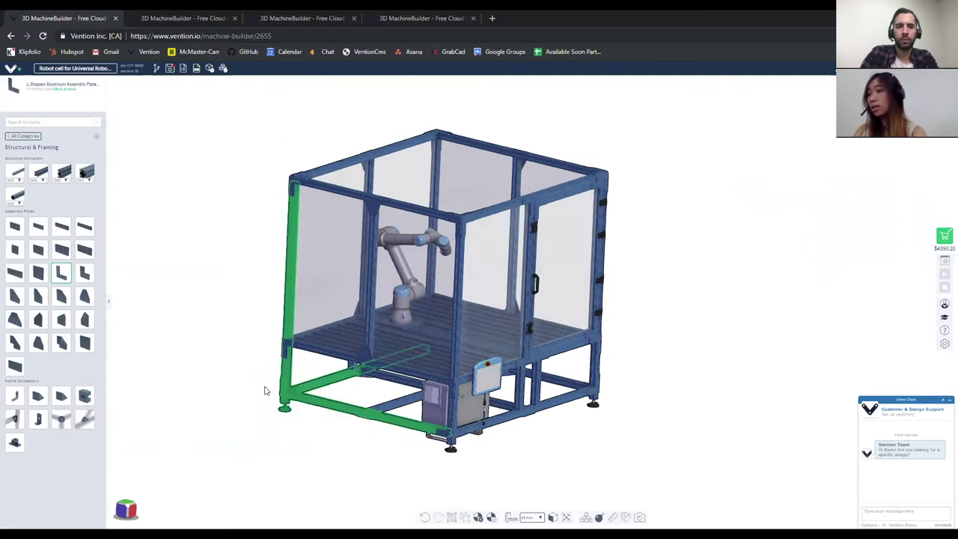
{"action": "left_click", "coordinate": [449, 517]}
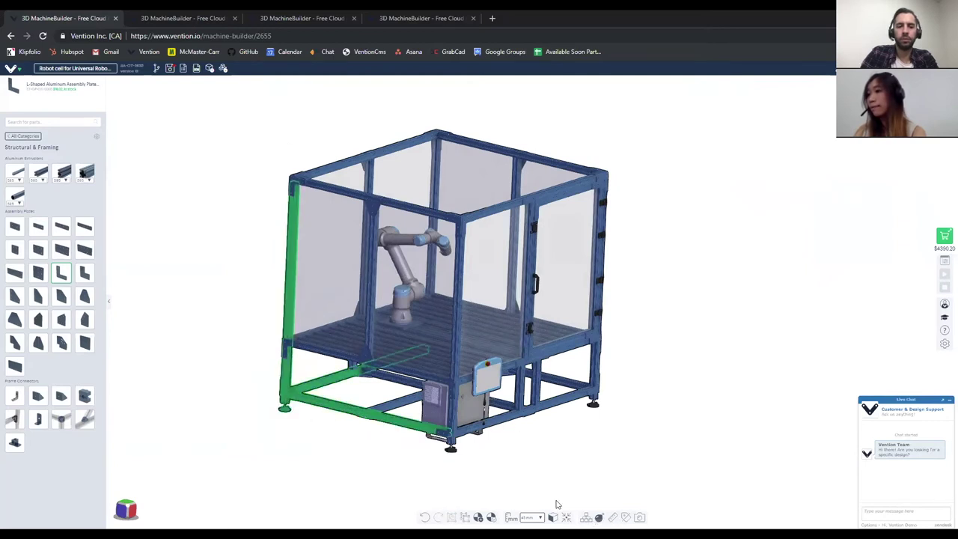
- Find the groups at the end of the design tree, expand the controller group, and select each group to identify its parts
{"action": "left_click", "coordinate": [586, 518]}
{"action": "scroll", "coordinate": [890, 229], "scroll_direction": "down", "scroll_amount": 5}
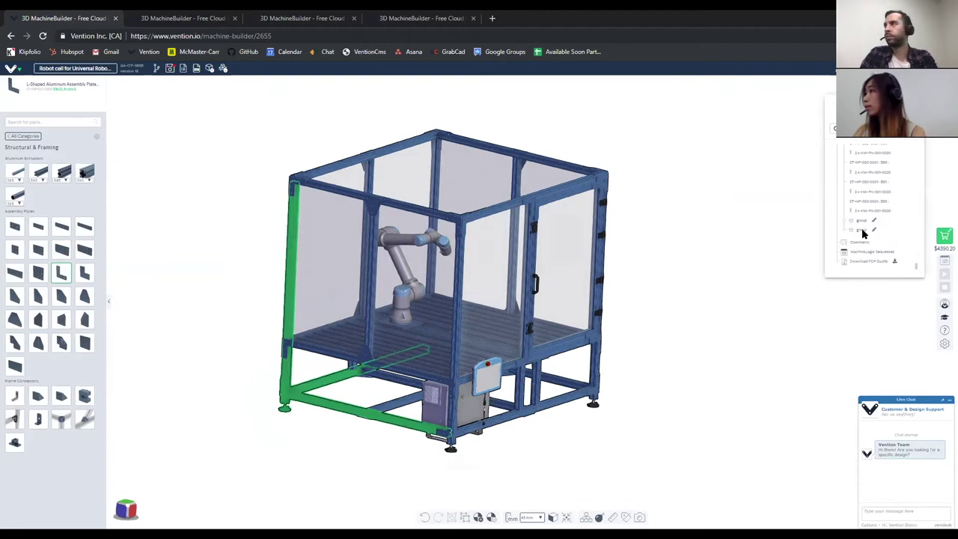
{"action": "left_click", "coordinate": [862, 230]}
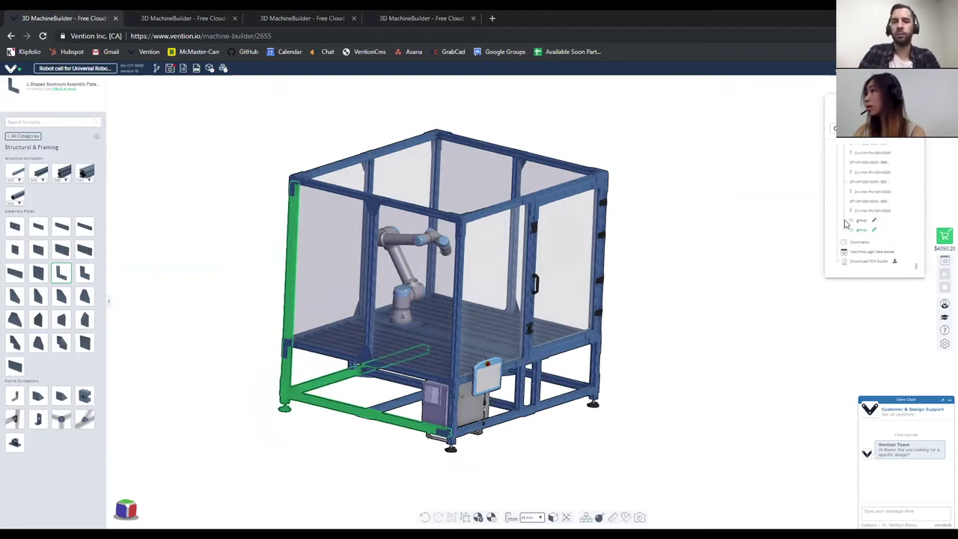
{"action": "left_click", "coordinate": [850, 221]}
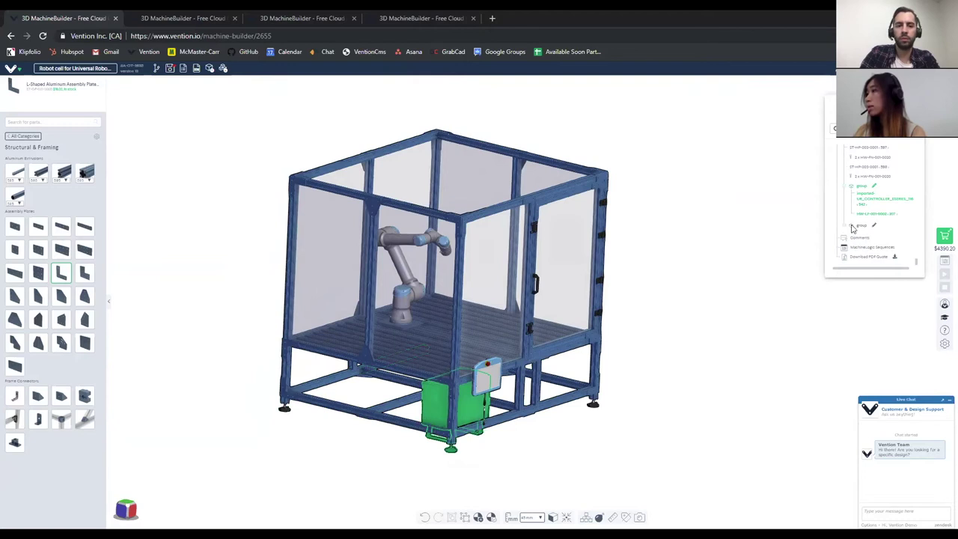
{"action": "left_click", "coordinate": [862, 229]}
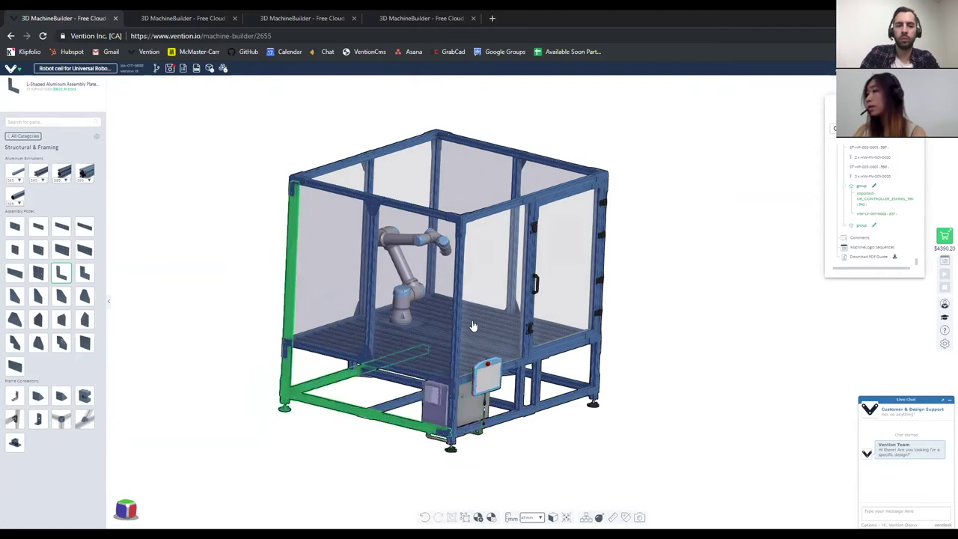
- Ungroup the corner post assembly and clear the selection
{"action": "left_click", "coordinate": [296, 380]}
{"action": "left_click", "coordinate": [290, 381]}
{"action": "left_click", "coordinate": [465, 517]}
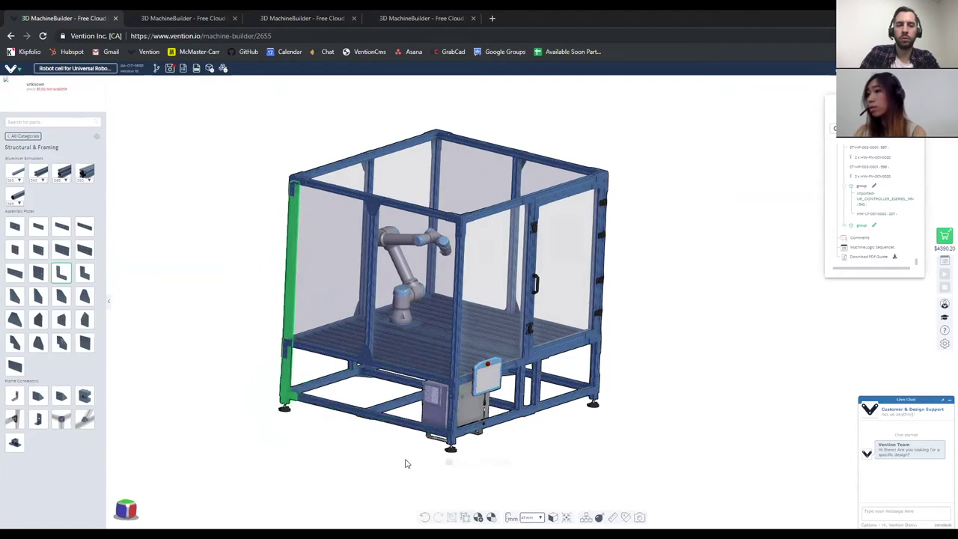
{"action": "left_click", "coordinate": [335, 437]}
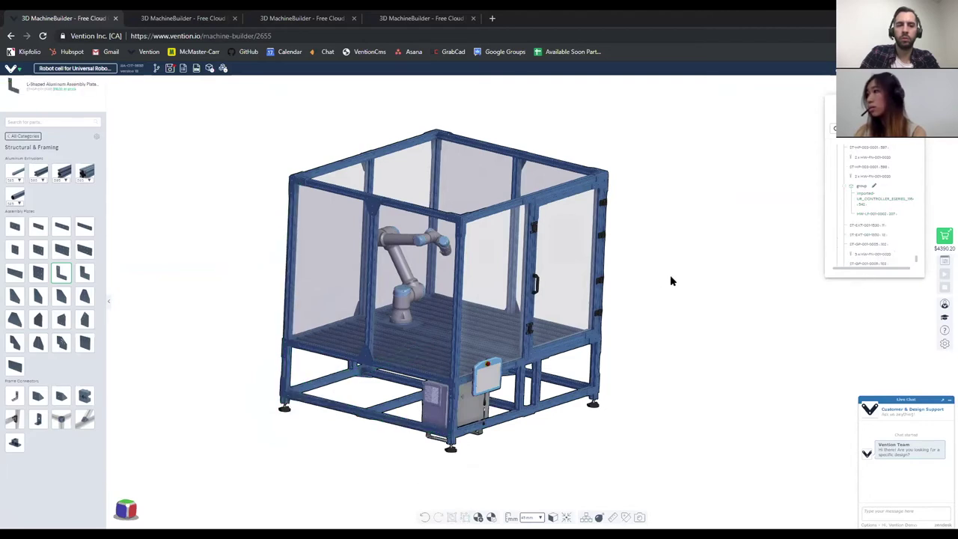
{"action": "scroll", "coordinate": [557, 440], "scroll_direction": "down", "scroll_amount": 3}
{"action": "scroll", "coordinate": [556, 440], "scroll_direction": "up", "scroll_amount": 3}
{"action": "left_click_drag", "start_coordinate": [570, 424], "coordinate": [544, 440]}
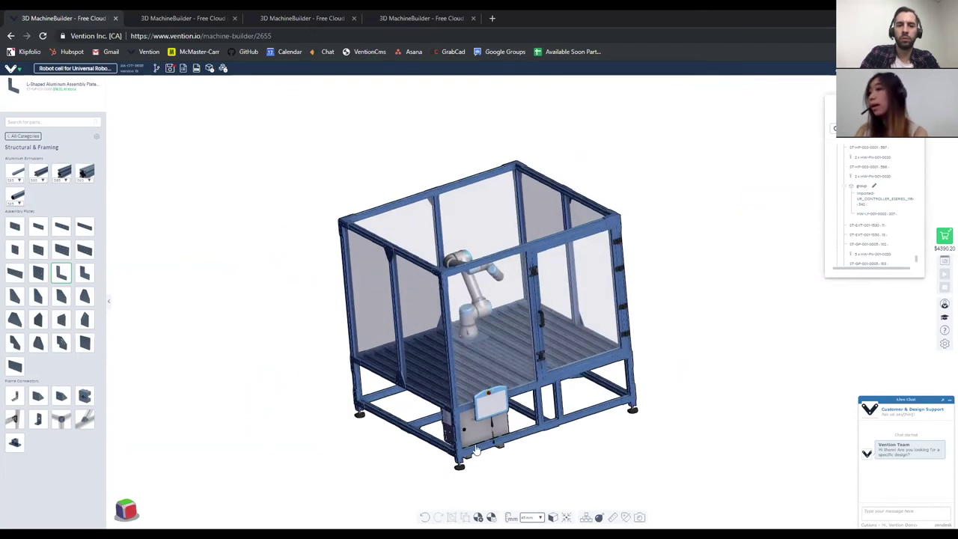
{"action": "left_click_drag", "start_coordinate": [481, 450], "coordinate": [482, 450]}
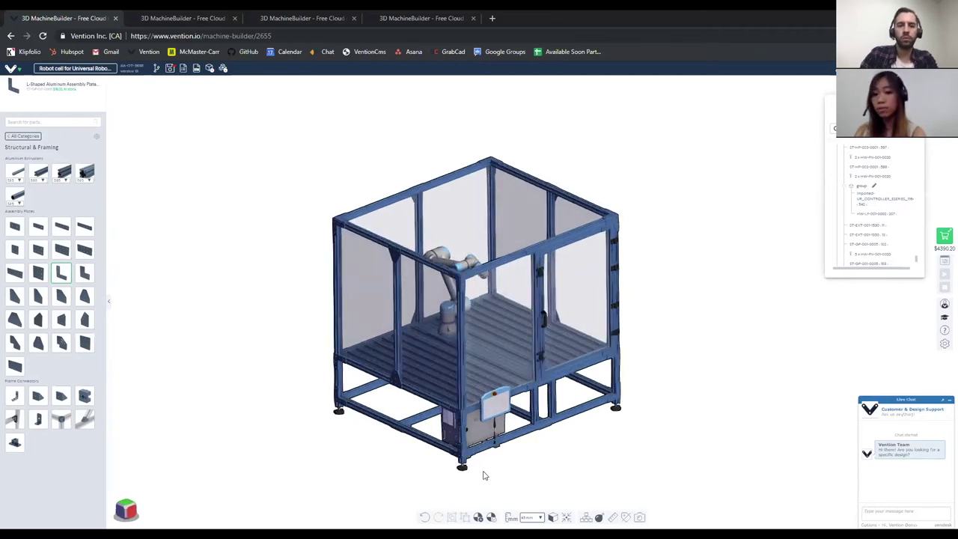
{"action": "scroll", "coordinate": [508, 463], "scroll_direction": "down", "scroll_amount": 2}
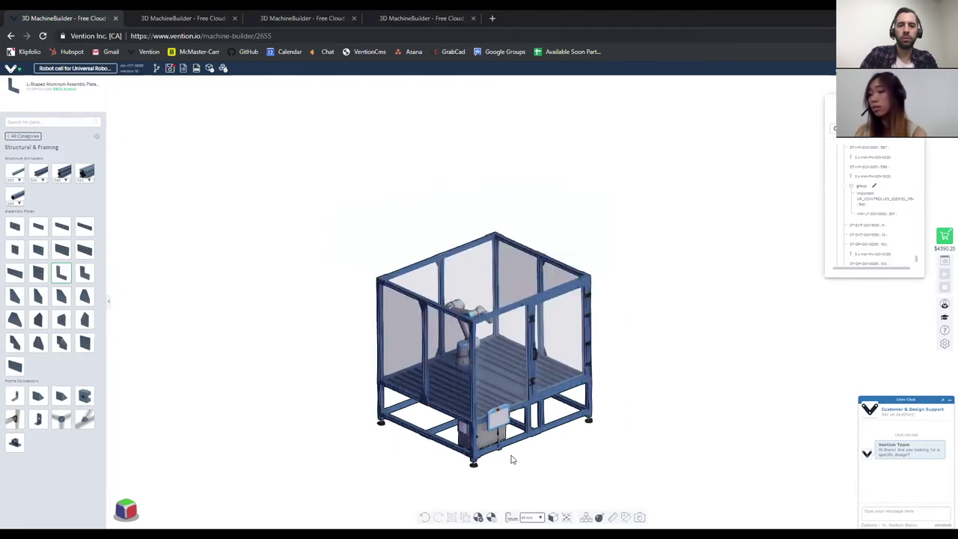
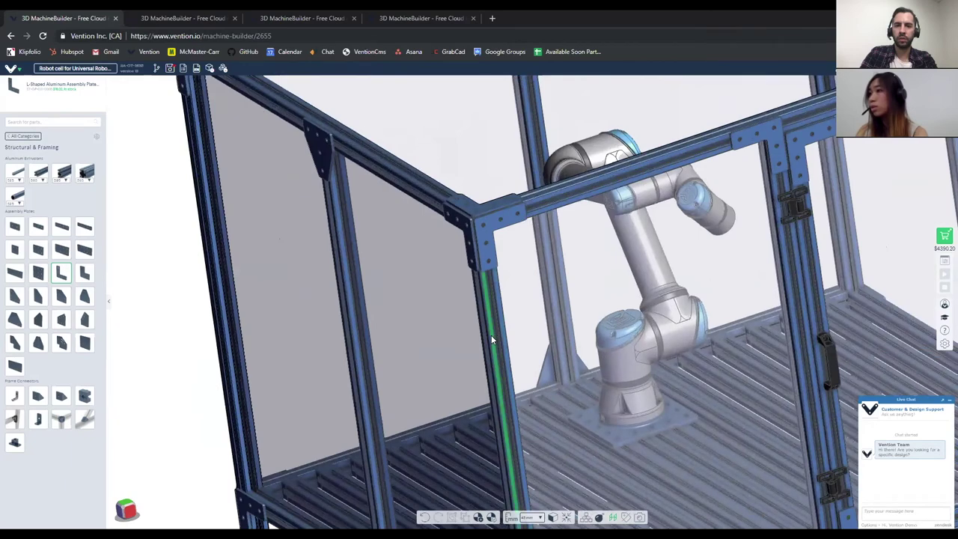
- Measure the face-to-face distance between the two corner posts on the side beside the controller, and view the dimension from several angles
{"action": "scroll", "coordinate": [492, 340], "scroll_direction": "down", "scroll_amount": 2}
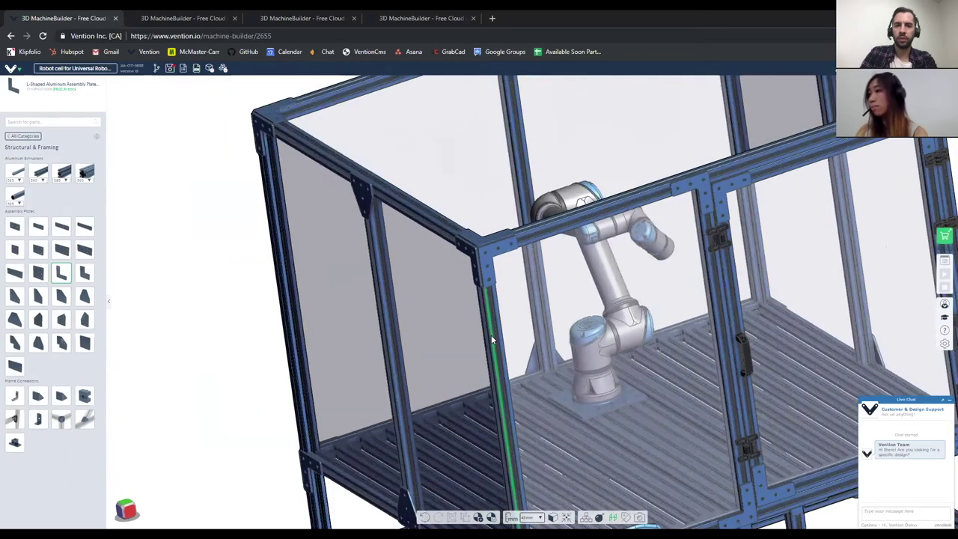
{"action": "scroll", "coordinate": [492, 336], "scroll_direction": "down", "scroll_amount": 4}
{"action": "middle_click_drag", "start_coordinate": [492, 336], "coordinate": [573, 376]}
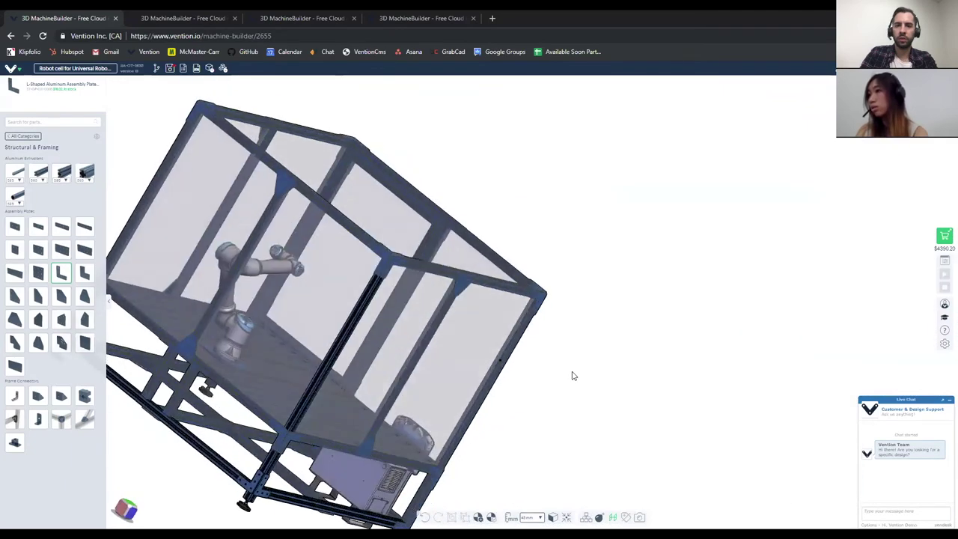
{"action": "scroll", "coordinate": [361, 304], "scroll_direction": "up", "scroll_amount": 4}
{"action": "left_click", "coordinate": [360, 303]}
{"action": "scroll", "coordinate": [418, 330], "scroll_direction": "down", "scroll_amount": 4}
{"action": "scroll", "coordinate": [481, 364], "scroll_direction": "up", "scroll_amount": 3}
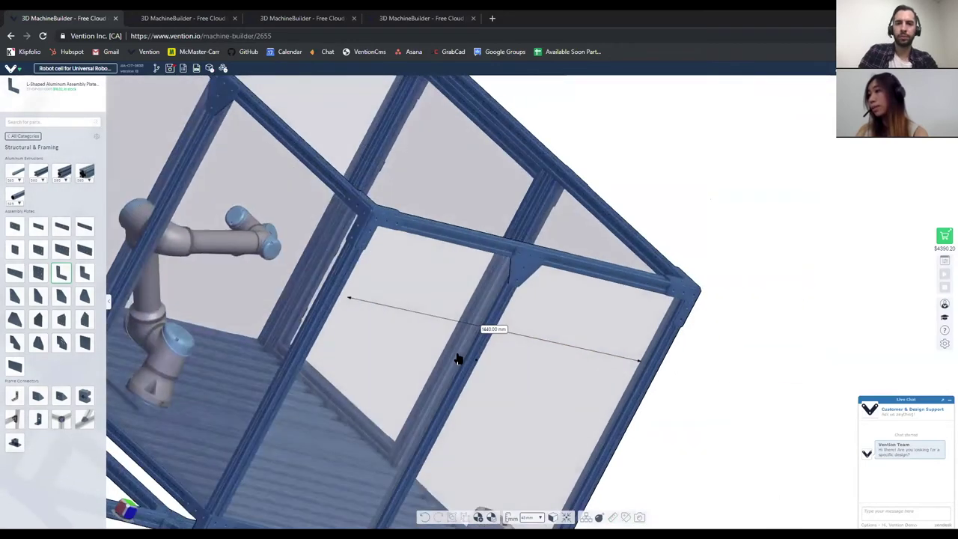
{"action": "scroll", "coordinate": [459, 359], "scroll_direction": "down", "scroll_amount": 5}
{"action": "right_click_drag", "start_coordinate": [459, 359], "coordinate": [313, 298]}
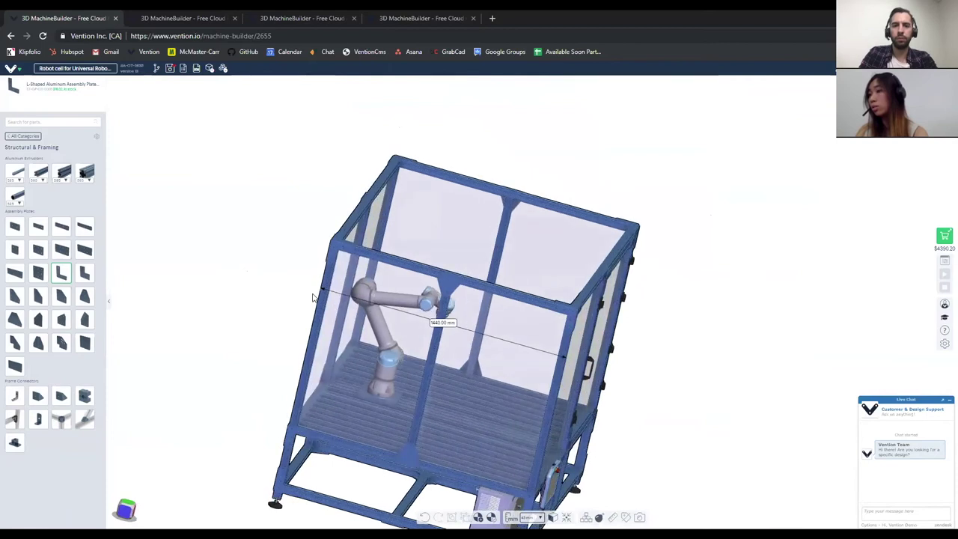
{"action": "scroll", "coordinate": [335, 346], "scroll_direction": "down", "scroll_amount": 2}
{"action": "right_click_drag", "start_coordinate": [335, 345], "coordinate": [304, 343]}
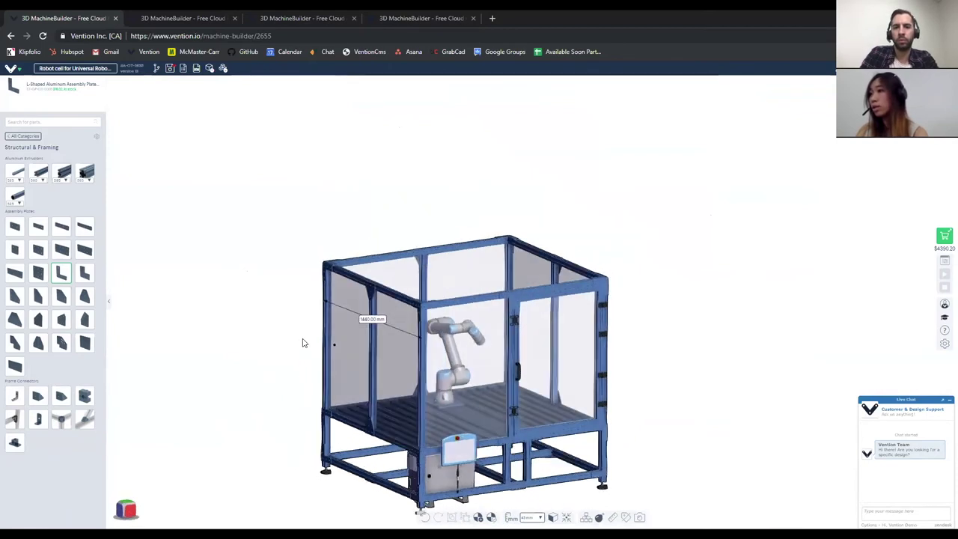
- Measure the vertical edge of the corner post nearest the controller with the edge measurement, and delete that dimension
{"action": "left_click", "coordinate": [613, 519]}
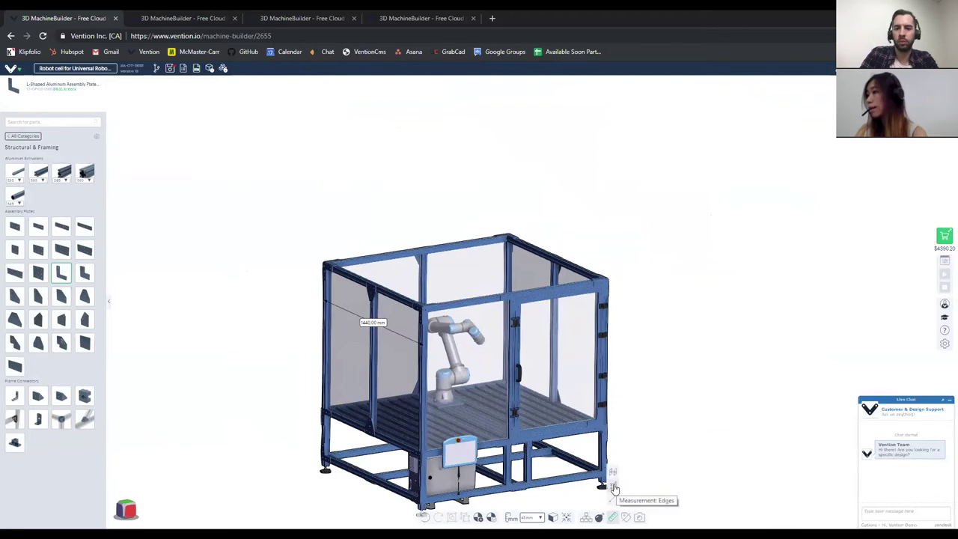
{"action": "left_click", "coordinate": [614, 488]}
{"action": "scroll", "coordinate": [426, 392], "scroll_direction": "up", "scroll_amount": 3}
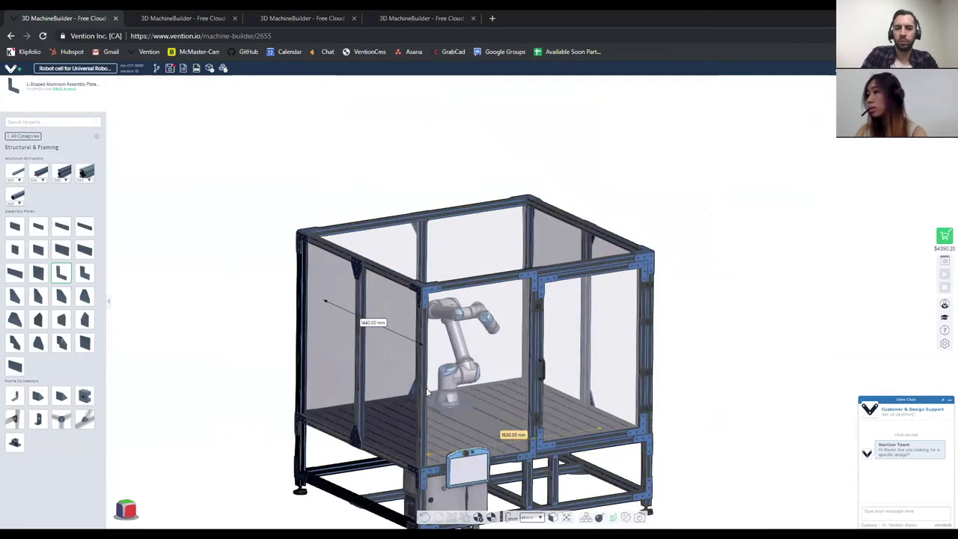
{"action": "scroll", "coordinate": [425, 390], "scroll_direction": "up", "scroll_amount": 3}
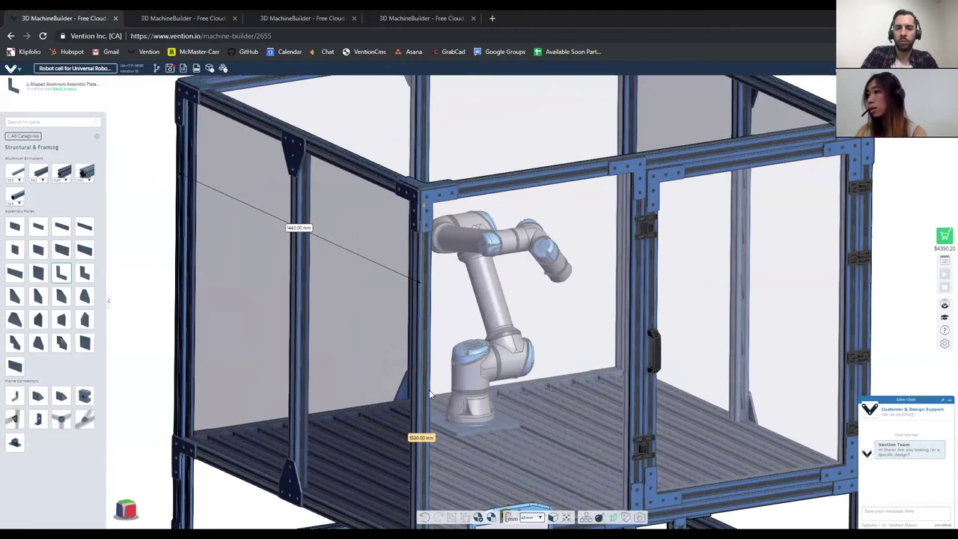
{"action": "scroll", "coordinate": [438, 404], "scroll_direction": "down", "scroll_amount": 3}
{"action": "scroll", "coordinate": [433, 401], "scroll_direction": "up", "scroll_amount": 6}
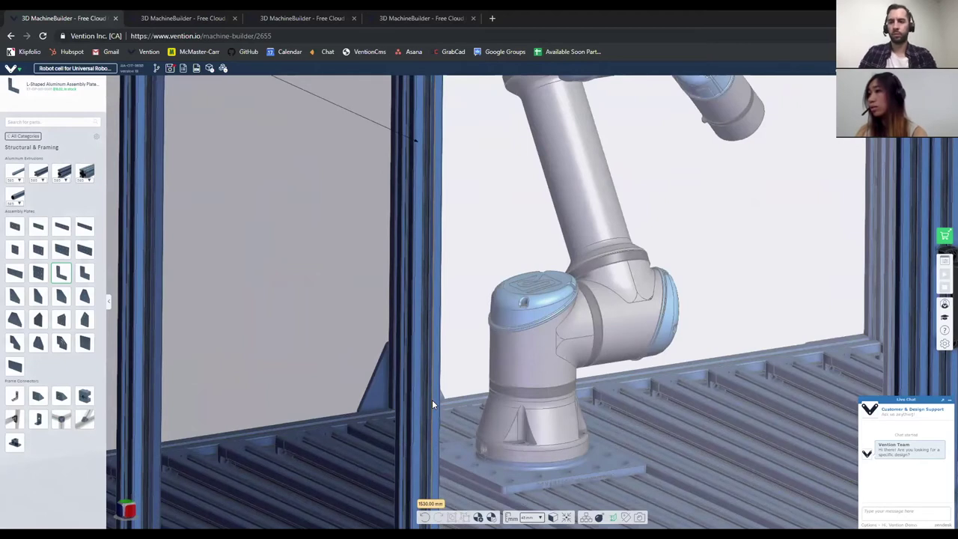
{"action": "scroll", "coordinate": [434, 419], "scroll_direction": "down", "scroll_amount": 5}
{"action": "scroll", "coordinate": [449, 450], "scroll_direction": "up", "scroll_amount": 3}
{"action": "left_click", "coordinate": [449, 447]}
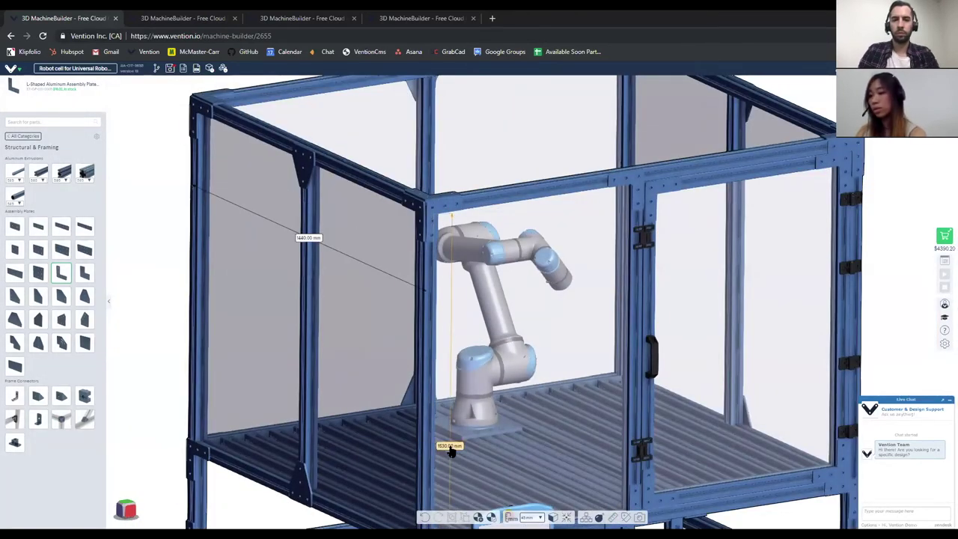
{"action": "key", "text": "Delete"}
- Measure point to point from the upper frame corner above the controller to the diagonally opposite deck-level corner, and remove the dimension
{"action": "left_click", "coordinate": [614, 518]}
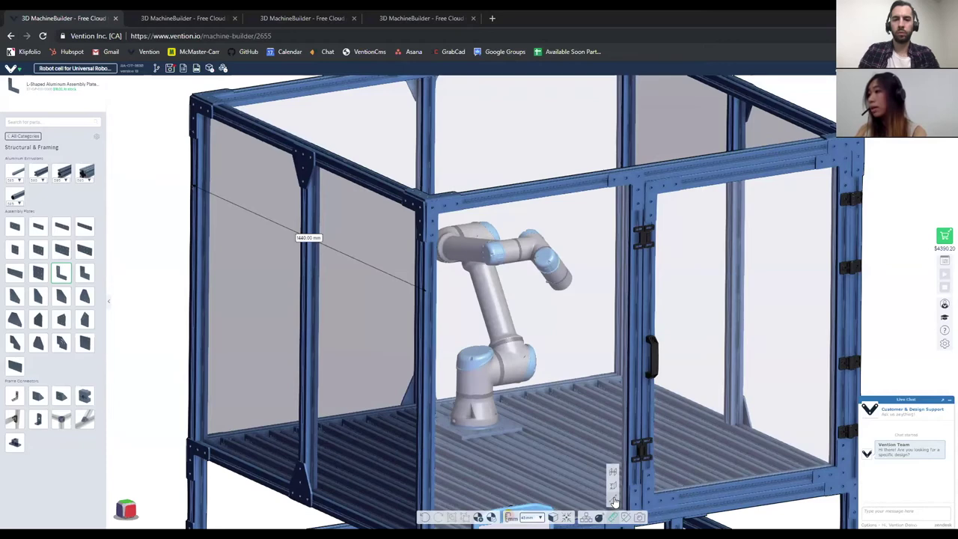
{"action": "left_click", "coordinate": [615, 502]}
{"action": "scroll", "coordinate": [599, 482], "scroll_direction": "down", "scroll_amount": 6}
{"action": "right_click_drag", "start_coordinate": [588, 444], "coordinate": [544, 444]}
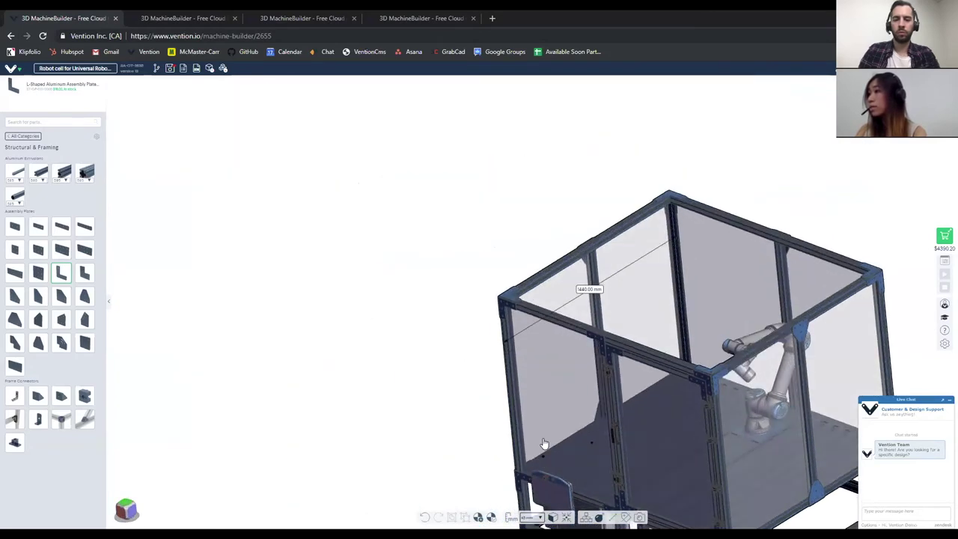
{"action": "scroll", "coordinate": [505, 303], "scroll_direction": "up", "scroll_amount": 3}
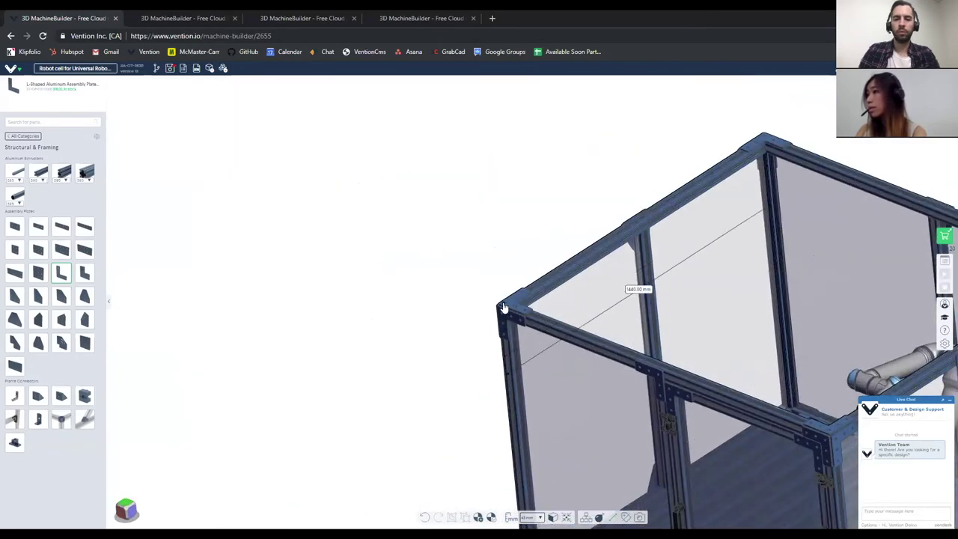
{"action": "scroll", "coordinate": [504, 307], "scroll_direction": "down", "scroll_amount": 5}
{"action": "scroll", "coordinate": [756, 433], "scroll_direction": "up", "scroll_amount": 6}
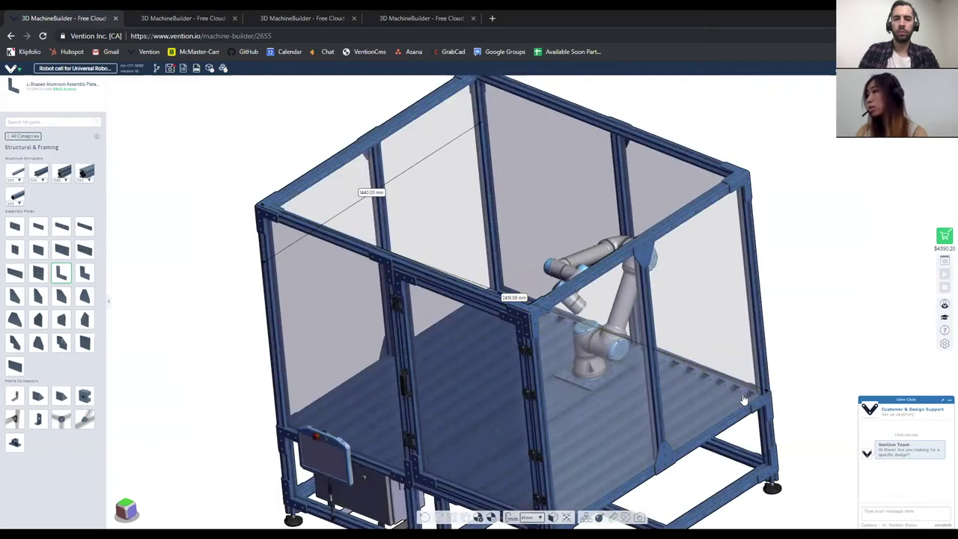
{"action": "mouse_move", "coordinate": [746, 398]}
{"action": "middle_mouse_down"}
{"action": "mouse_move", "coordinate": [758, 384]}
{"action": "mouse_move", "coordinate": [764, 392]}
{"action": "mouse_move", "coordinate": [730, 397]}
{"action": "middle_mouse_up"}
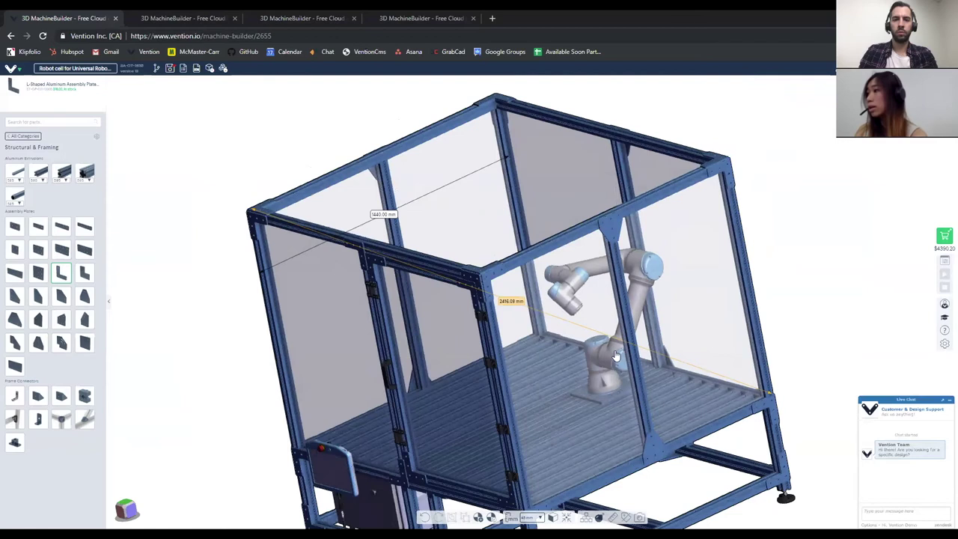
{"action": "middle_click_drag", "start_coordinate": [651, 372], "coordinate": [663, 370]}
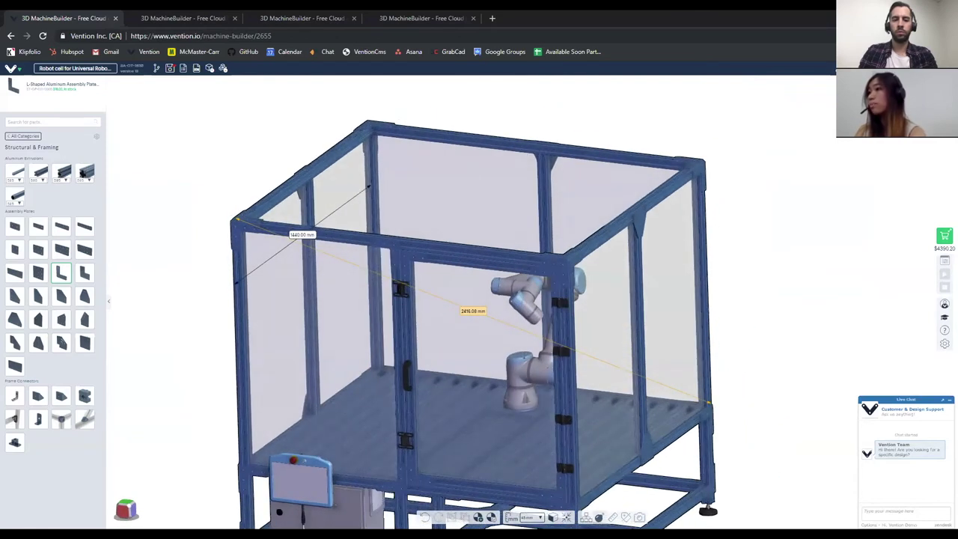
{"action": "scroll", "coordinate": [640, 509], "scroll_direction": "down", "scroll_amount": 3}
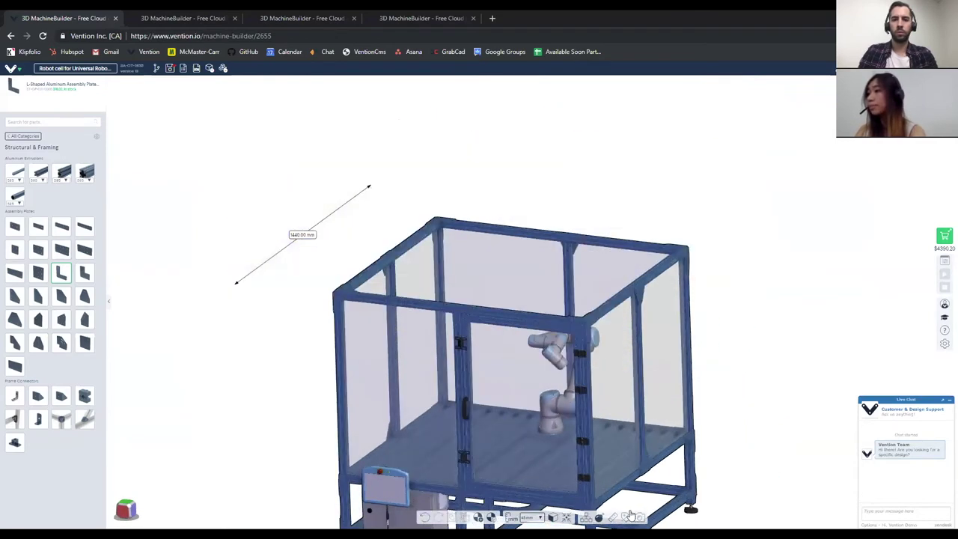
- Minimize the support chat, open the MachineBuilder general settings, and fit the whole robot cell in view
{"action": "left_click", "coordinate": [947, 402]}
{"action": "left_click", "coordinate": [945, 345]}
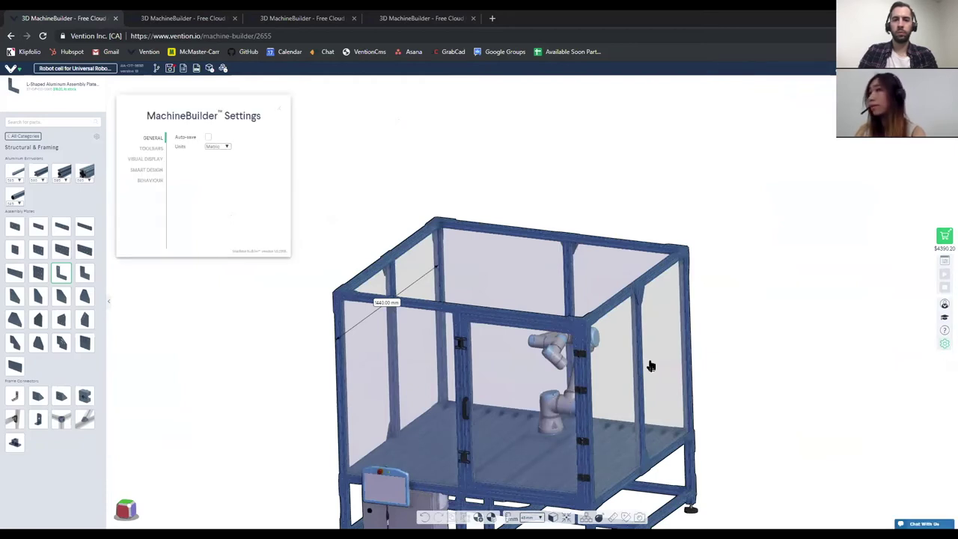
{"action": "scroll", "coordinate": [589, 365], "scroll_direction": "down", "scroll_amount": 3}
{"action": "mouse_move", "coordinate": [567, 403]}
{"action": "right_mouse_down"}
{"action": "mouse_move", "coordinate": [591, 419]}
{"action": "mouse_move", "coordinate": [549, 406]}
{"action": "right_mouse_up"}
{"action": "key", "text": "space"}
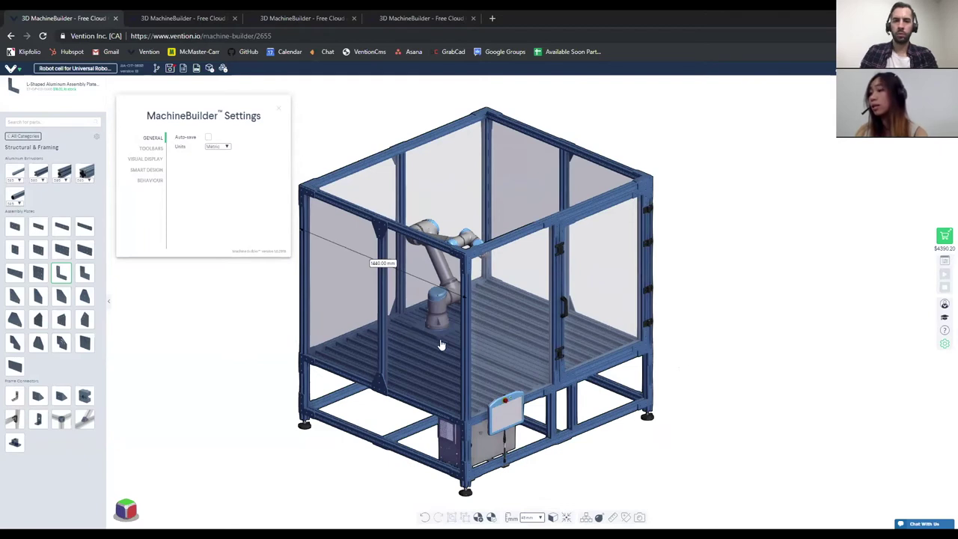
{"action": "scroll", "coordinate": [429, 344], "scroll_direction": "down", "scroll_amount": 3}
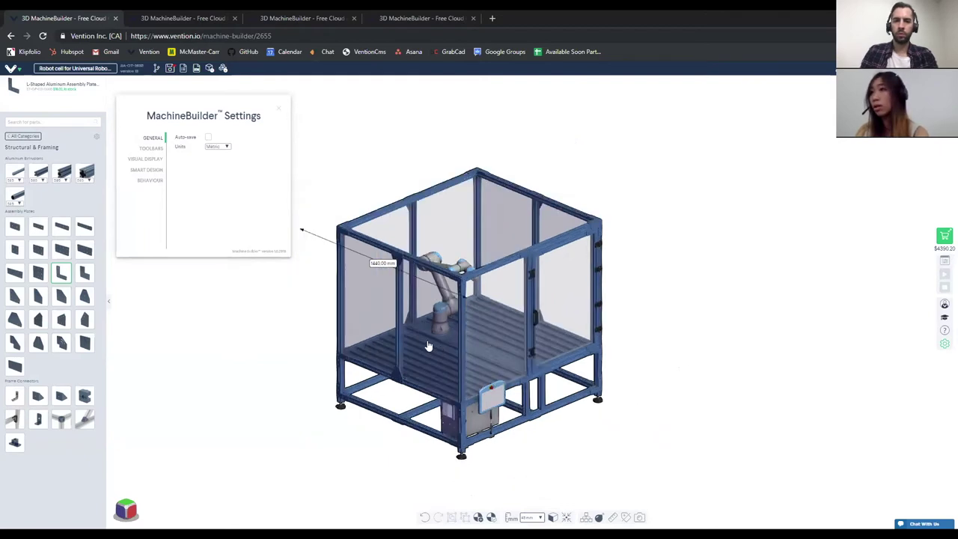
{"action": "scroll", "coordinate": [429, 344], "scroll_direction": "up", "scroll_amount": 2}
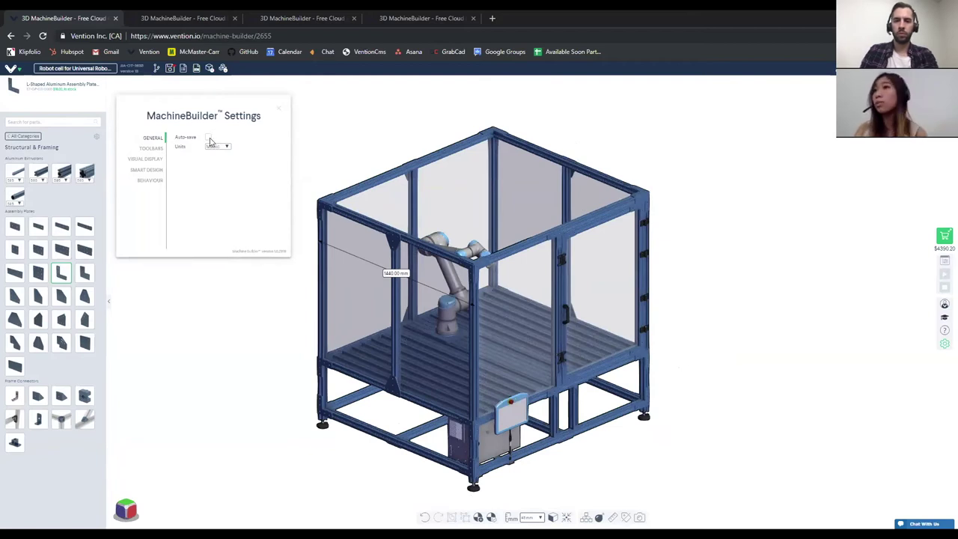
- Review the toolbar settings, open the visual display settings, and turn Show Shadows on and back off
{"action": "left_click", "coordinate": [154, 149]}
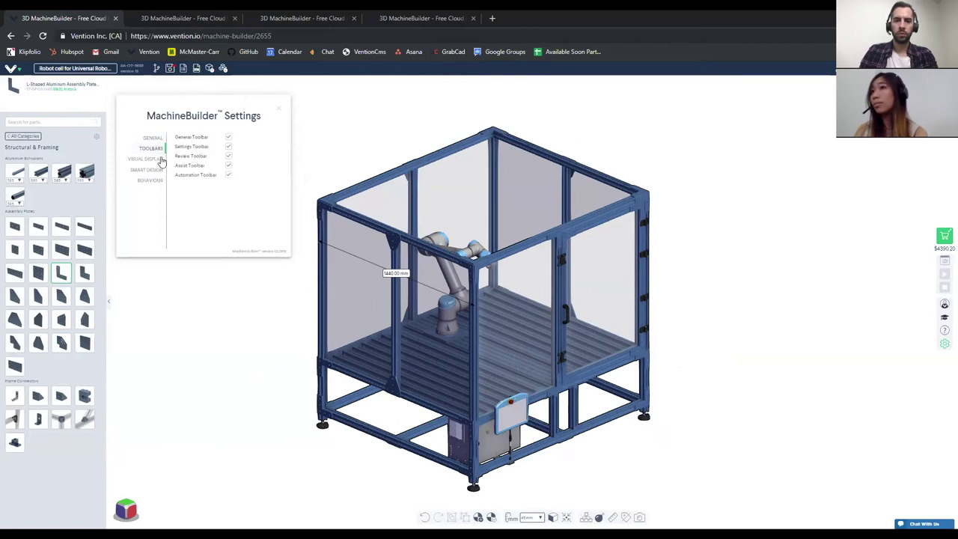
{"action": "left_click", "coordinate": [154, 160]}
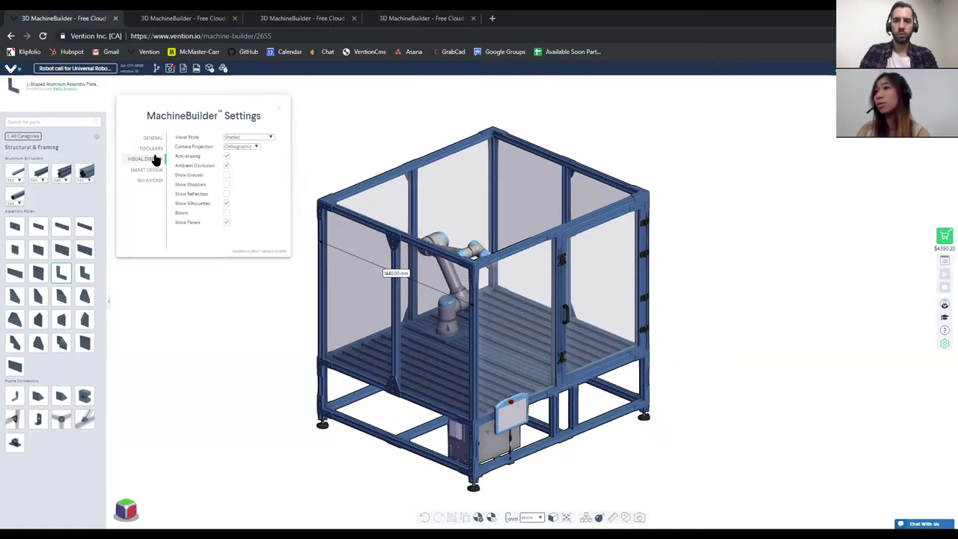
{"action": "left_click", "coordinate": [227, 185]}
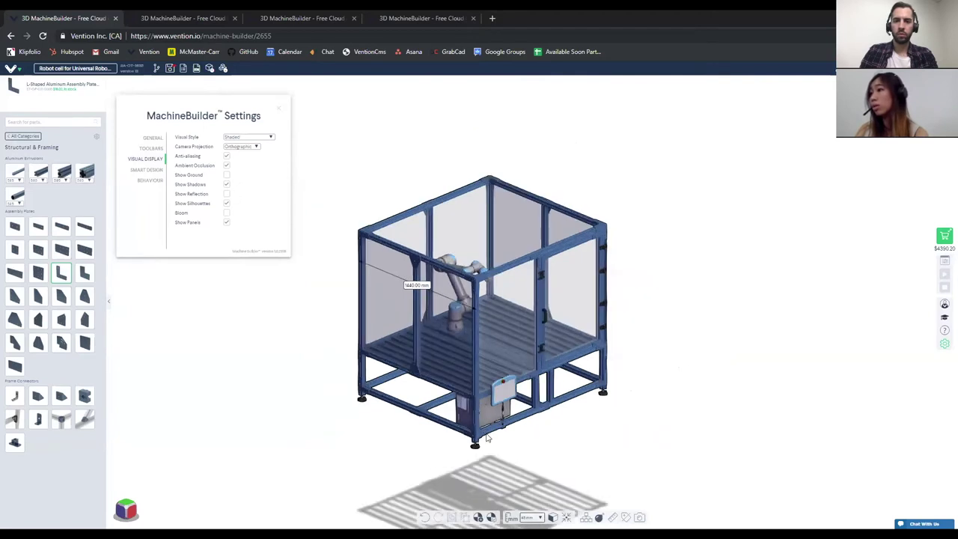
{"action": "scroll", "coordinate": [509, 489], "scroll_direction": "up", "scroll_amount": 2}
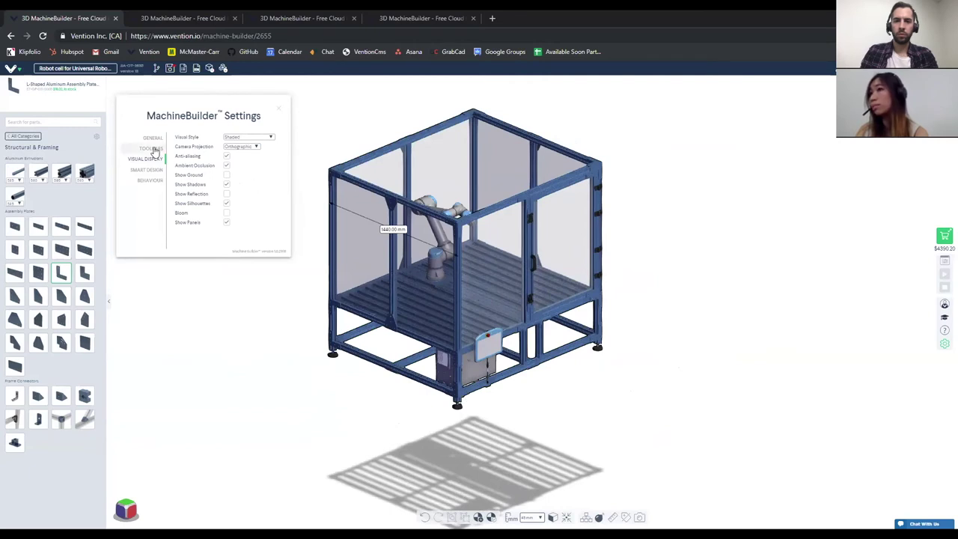
{"action": "left_click", "coordinate": [227, 185]}
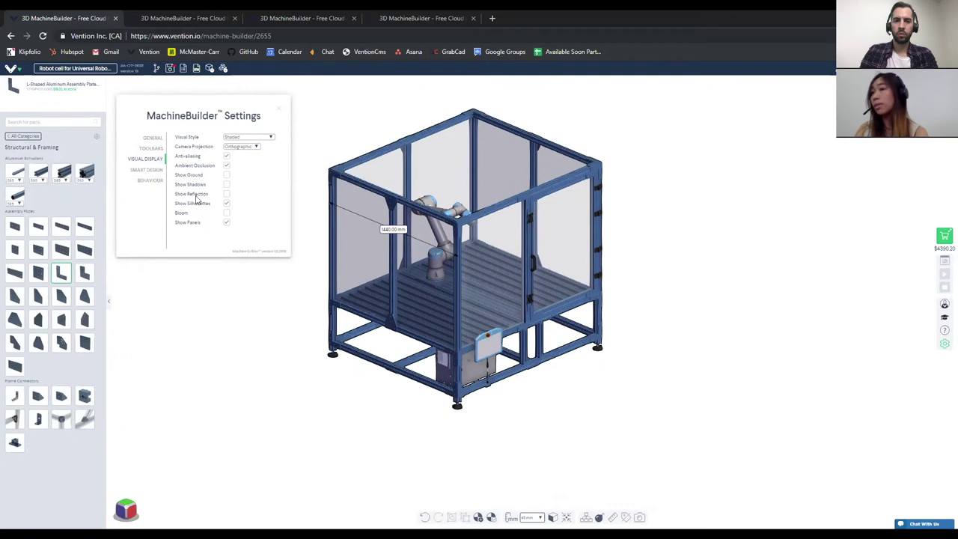
- Hide the cell's panels to view the robot and deck unobstructed, and show them again
{"action": "left_click", "coordinate": [227, 223]}
{"action": "scroll", "coordinate": [454, 303], "scroll_direction": "up", "scroll_amount": 5}
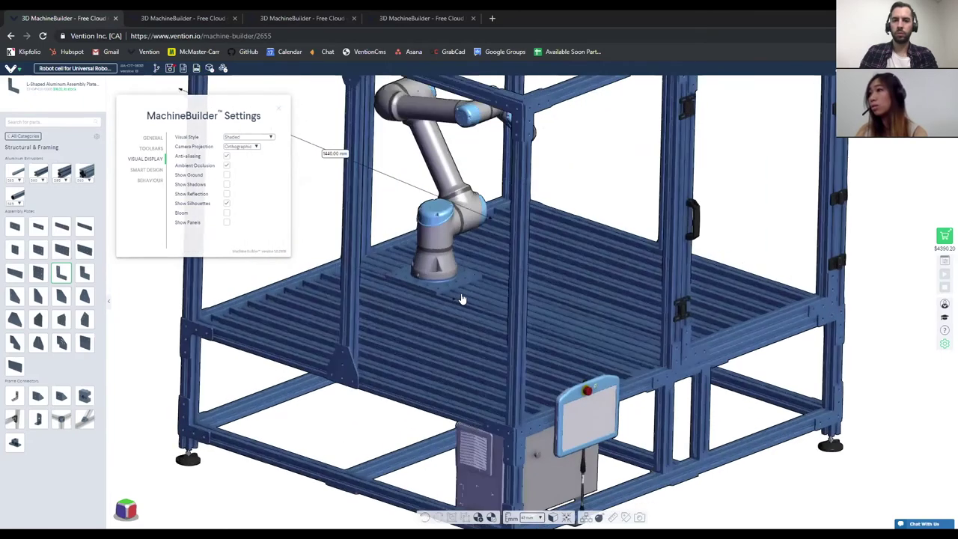
{"action": "middle_click_drag", "start_coordinate": [472, 301], "coordinate": [442, 304]}
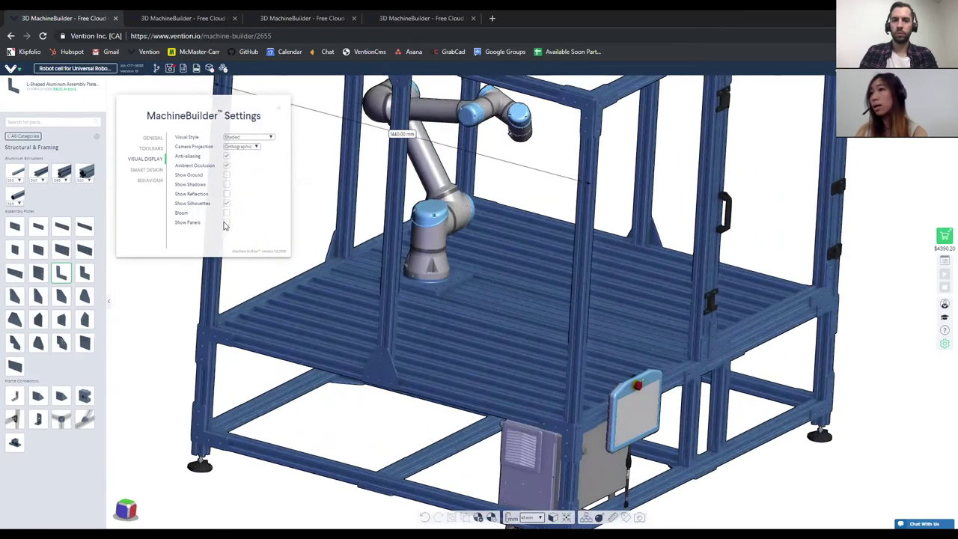
{"action": "left_click", "coordinate": [227, 224]}
- Turn off Show Panels so the deck extrusions can be reached from above
{"action": "mouse_move", "coordinate": [497, 385]}
{"action": "right_mouse_down"}
{"action": "mouse_move", "coordinate": [507, 372]}
{"action": "mouse_move", "coordinate": [512, 392]}
{"action": "mouse_move", "coordinate": [493, 390]}
{"action": "right_mouse_up"}
{"action": "scroll", "coordinate": [421, 378], "scroll_direction": "down", "scroll_amount": 4}
{"action": "right_click_drag", "start_coordinate": [447, 412], "coordinate": [145, 375]}
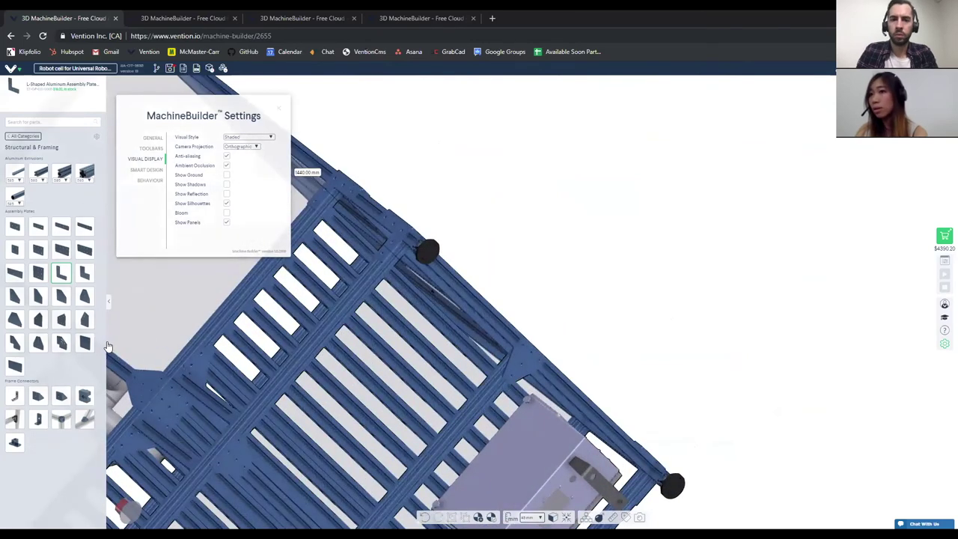
{"action": "right_click_drag", "start_coordinate": [400, 385], "coordinate": [215, 239]}
{"action": "left_click", "coordinate": [227, 226]}
- Insert a 3x3 hole aluminum assembly plate on the deck extrusions between the robot and the frame side, and delete it
{"action": "left_click", "coordinate": [40, 276]}
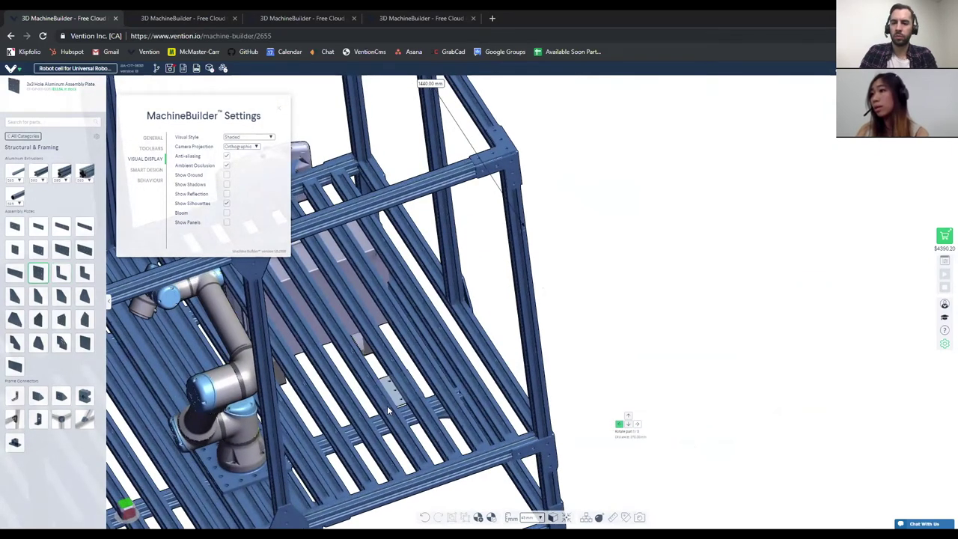
{"action": "left_click", "coordinate": [399, 403]}
{"action": "left_click", "coordinate": [402, 397]}
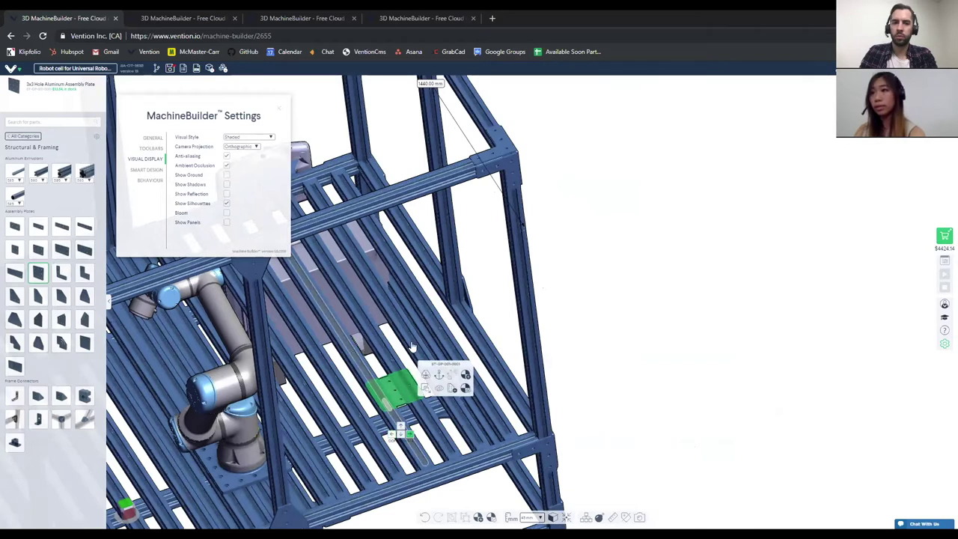
{"action": "key", "text": "Delete"}
- Review the Behaviour and Smart Design settings, including the available Snap to Angle options
{"action": "left_click", "coordinate": [153, 170]}
{"action": "left_click", "coordinate": [155, 181]}
{"action": "left_click", "coordinate": [148, 171]}
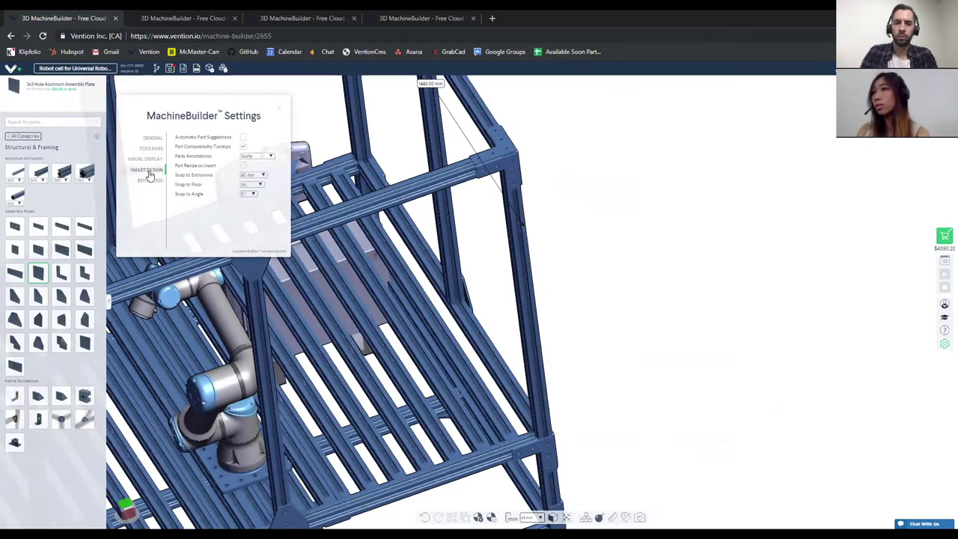
{"action": "scroll", "coordinate": [417, 284], "scroll_direction": "down", "scroll_amount": 5}
{"action": "scroll", "coordinate": [400, 285], "scroll_direction": "up", "scroll_amount": 2}
{"action": "right_click_drag", "start_coordinate": [397, 284], "coordinate": [303, 244]}
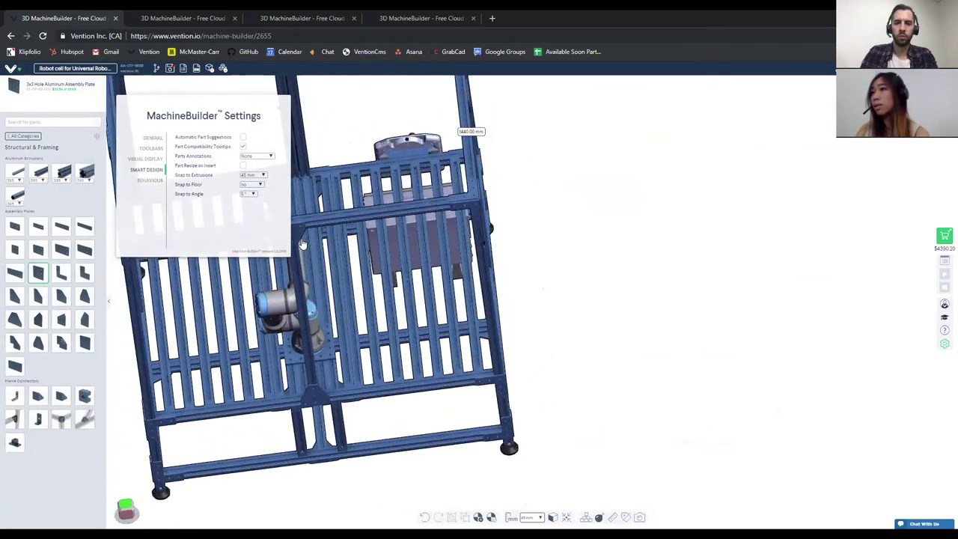
{"action": "left_click", "coordinate": [252, 196]}
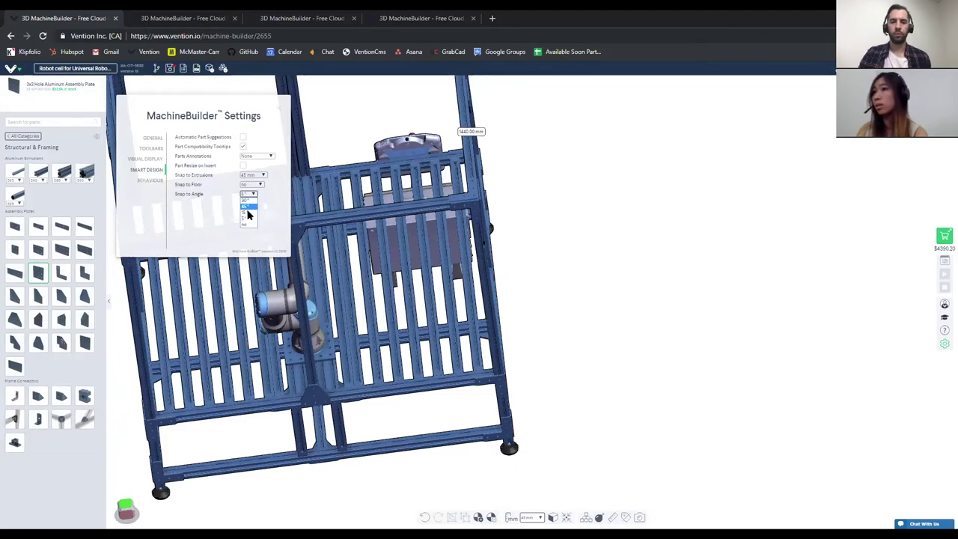
{"action": "left_click", "coordinate": [255, 226]}
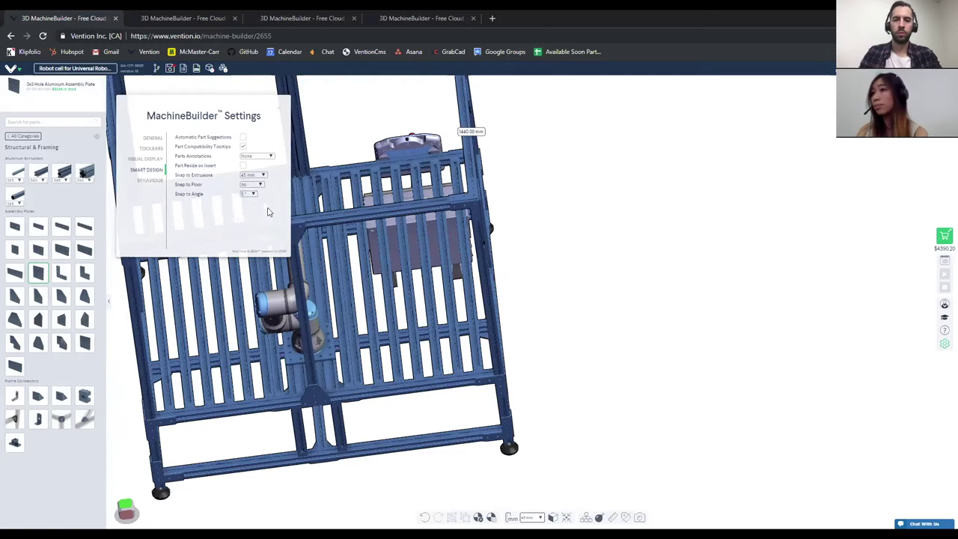
- Close the settings and review the MachineBuilder Help shortcuts for assembly editing and assembly orientation
{"action": "left_click", "coordinate": [279, 112]}
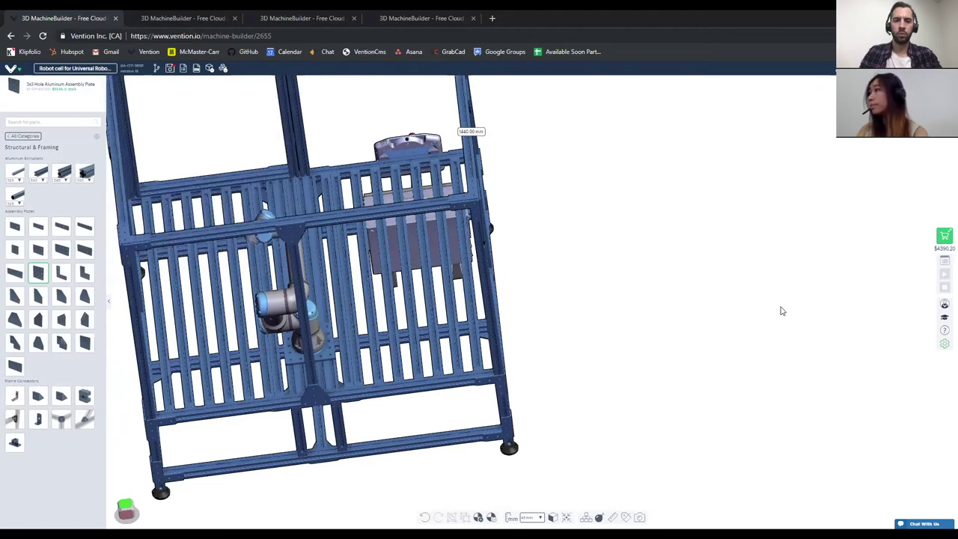
{"action": "scroll", "coordinate": [814, 381], "scroll_direction": "down", "scroll_amount": 3}
{"action": "left_click", "coordinate": [945, 332]}
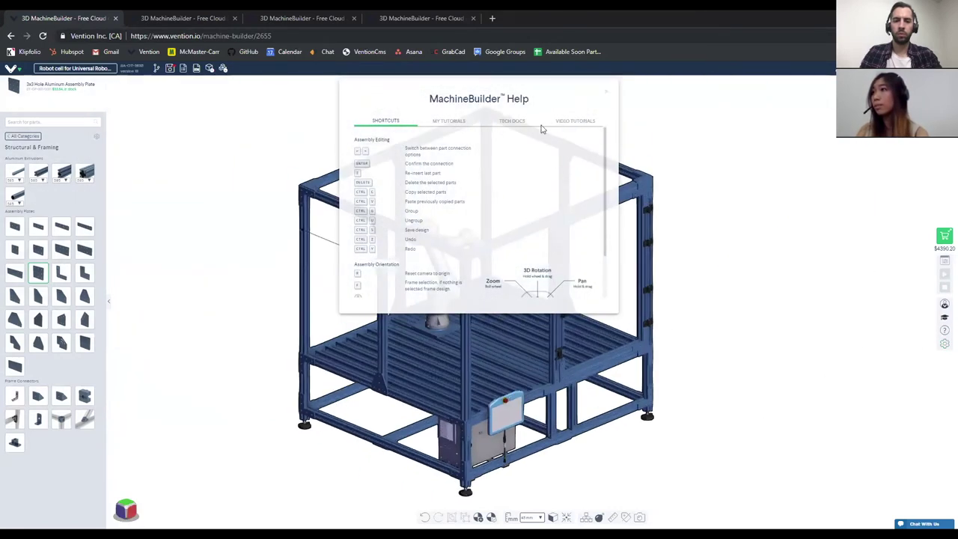
{"action": "left_click_drag", "start_coordinate": [558, 98], "coordinate": [786, 209]}
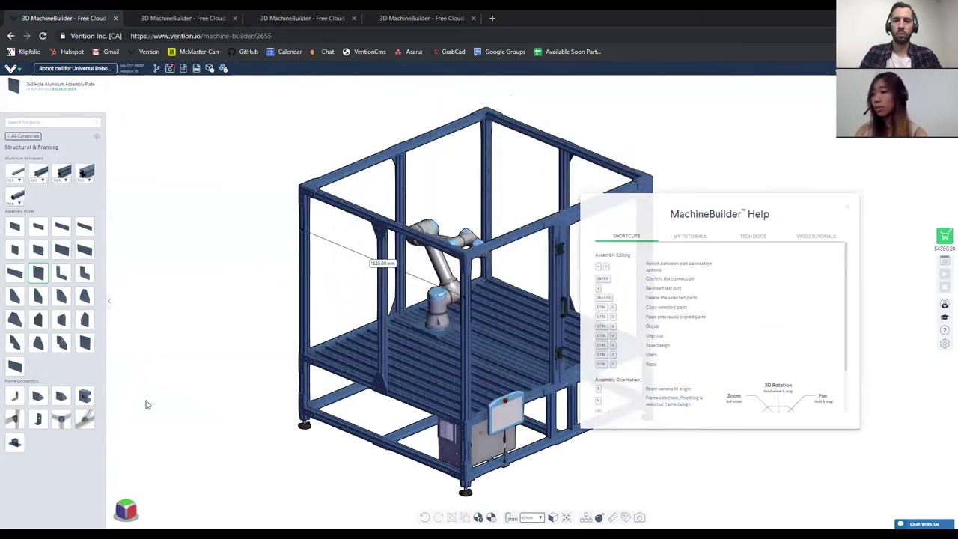
{"action": "scroll", "coordinate": [410, 377], "scroll_direction": "down", "scroll_amount": 2}
{"action": "scroll", "coordinate": [500, 414], "scroll_direction": "up", "scroll_amount": 2}
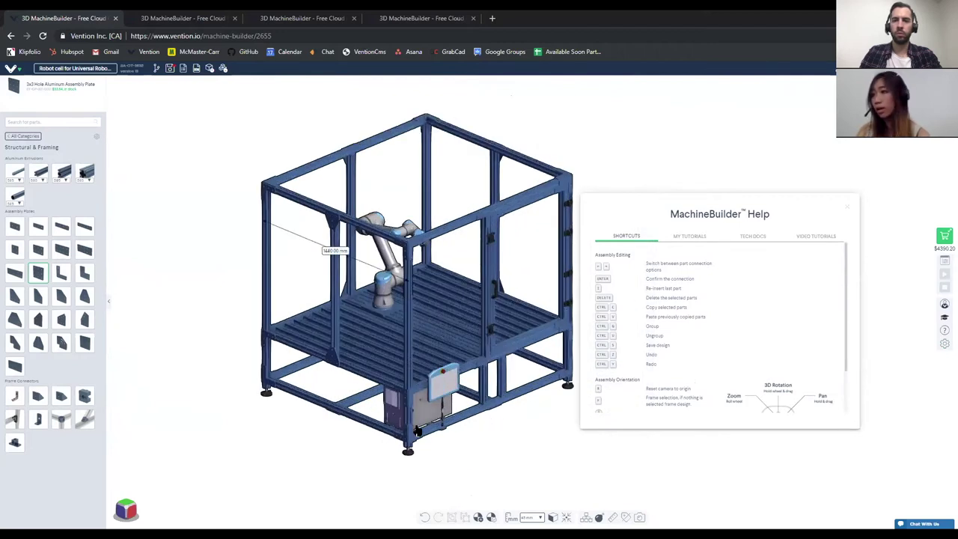
{"action": "scroll", "coordinate": [652, 345], "scroll_direction": "down", "scroll_amount": 2}
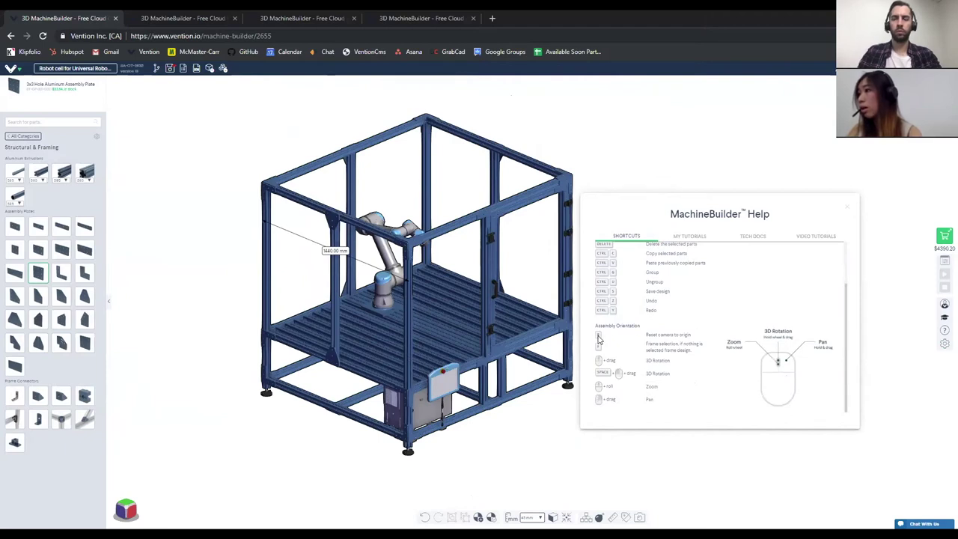
{"action": "scroll", "coordinate": [302, 419], "scroll_direction": "down", "scroll_amount": 5}
- Pan the robot cell out of view and reset the camera to origin
{"action": "right_click_drag", "start_coordinate": [320, 436], "coordinate": [410, 408]}
{"action": "left_click_drag", "start_coordinate": [409, 408], "coordinate": [611, 399]}
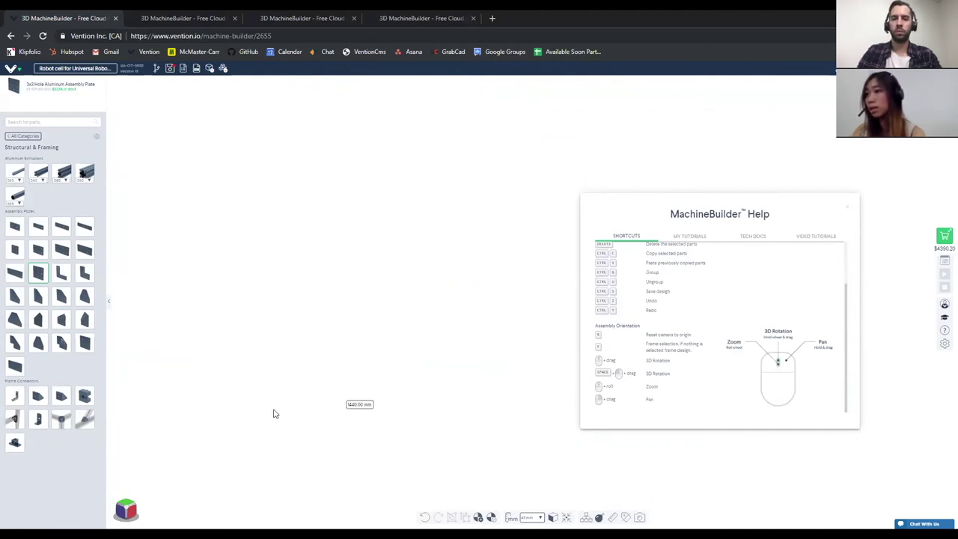
{"action": "left_click_drag", "start_coordinate": [274, 413], "coordinate": [497, 426]}
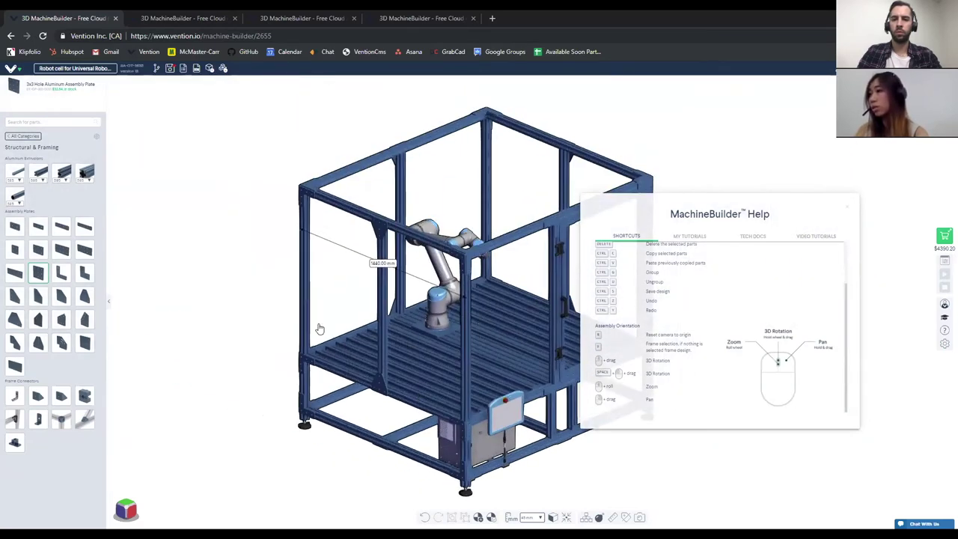
- Frame the view on the L-shaped assembly plate at the cell's upper corner, and close the help window
{"action": "scroll", "coordinate": [329, 217], "scroll_direction": "up", "scroll_amount": 10}
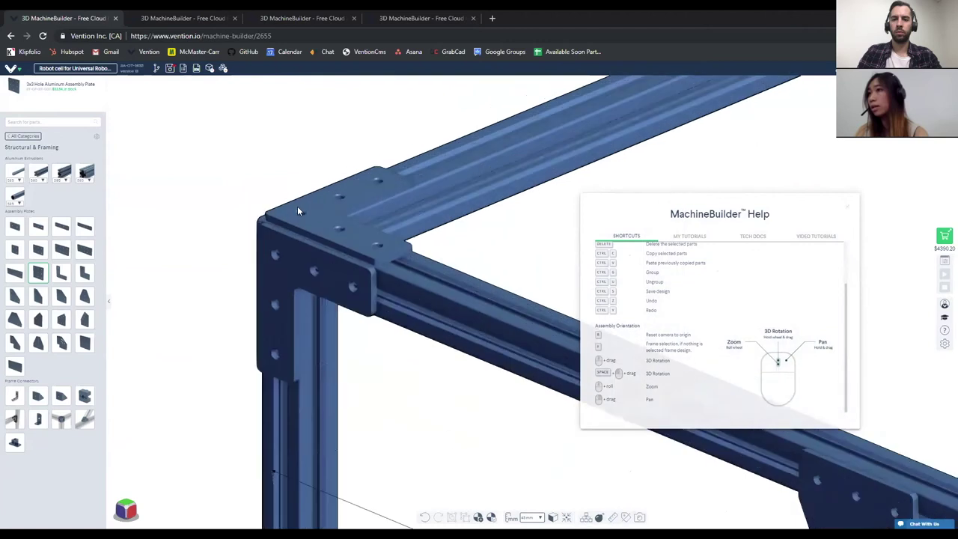
{"action": "left_click", "coordinate": [319, 213]}
{"action": "middle_click_drag", "start_coordinate": [327, 232], "coordinate": [393, 238]}
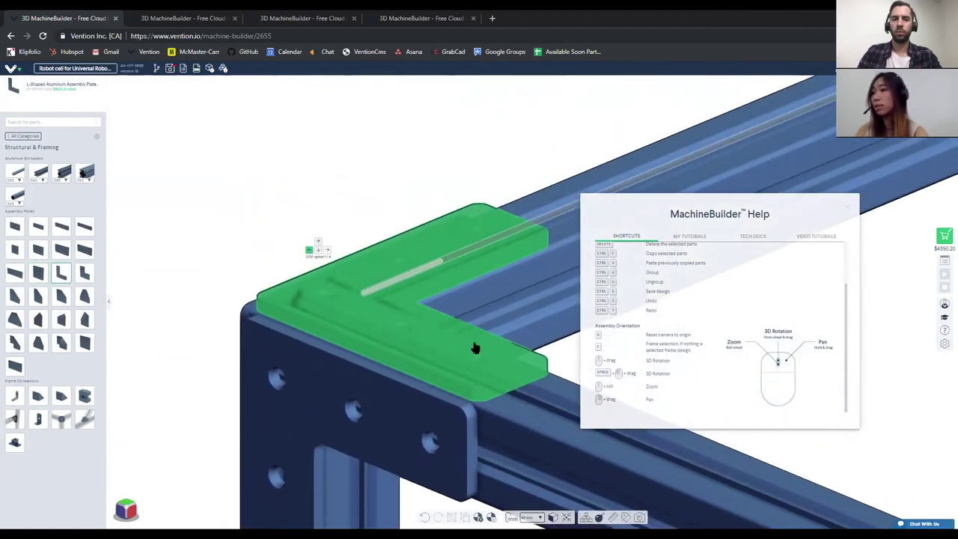
{"action": "left_click", "coordinate": [850, 210]}
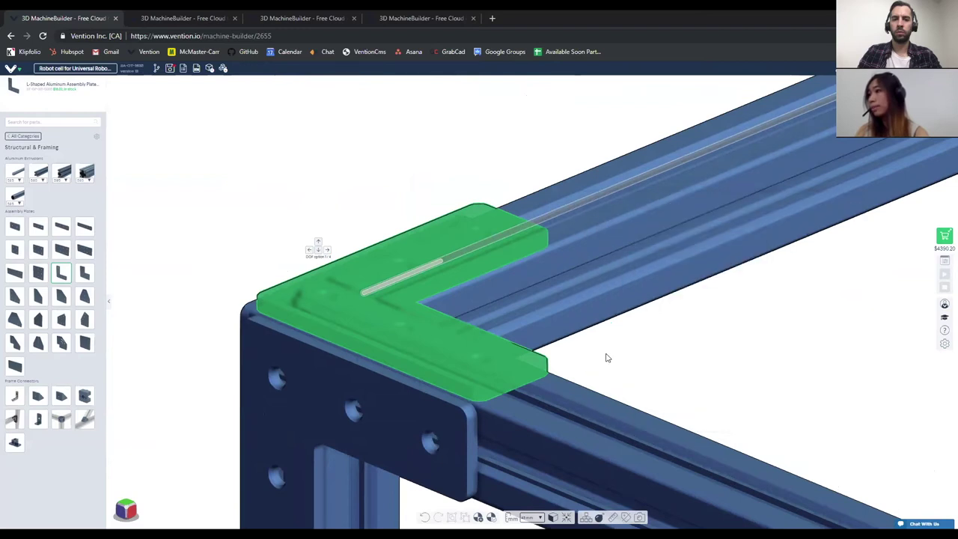
- Copy the extrusions and levelling foot at the cell's lower corner, paste them beside the cell, and delete the copy
{"action": "scroll", "coordinate": [619, 350], "scroll_direction": "down", "scroll_amount": 15}
{"action": "scroll", "coordinate": [642, 472], "scroll_direction": "up", "scroll_amount": 10}
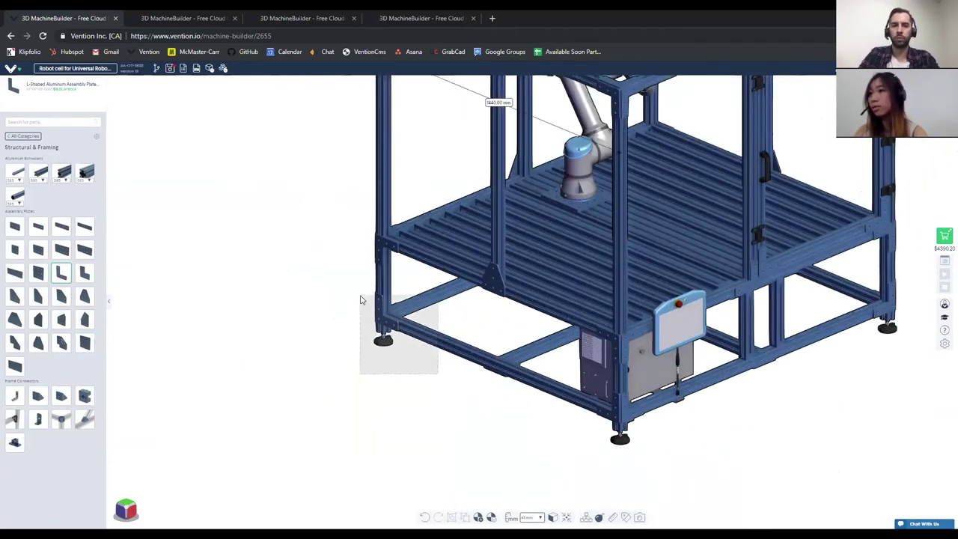
{"action": "left_click", "coordinate": [376, 312]}
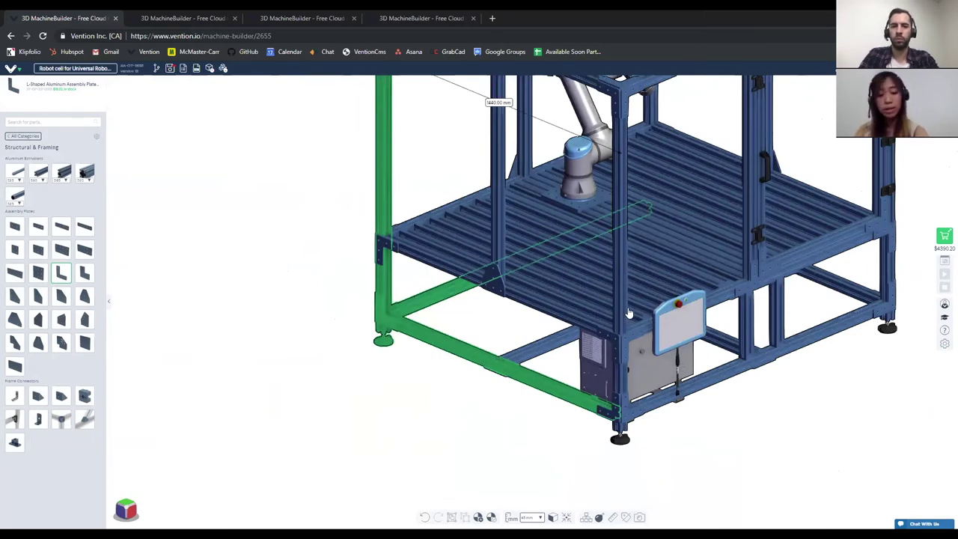
{"action": "scroll", "coordinate": [505, 313], "scroll_direction": "down", "scroll_amount": 3}
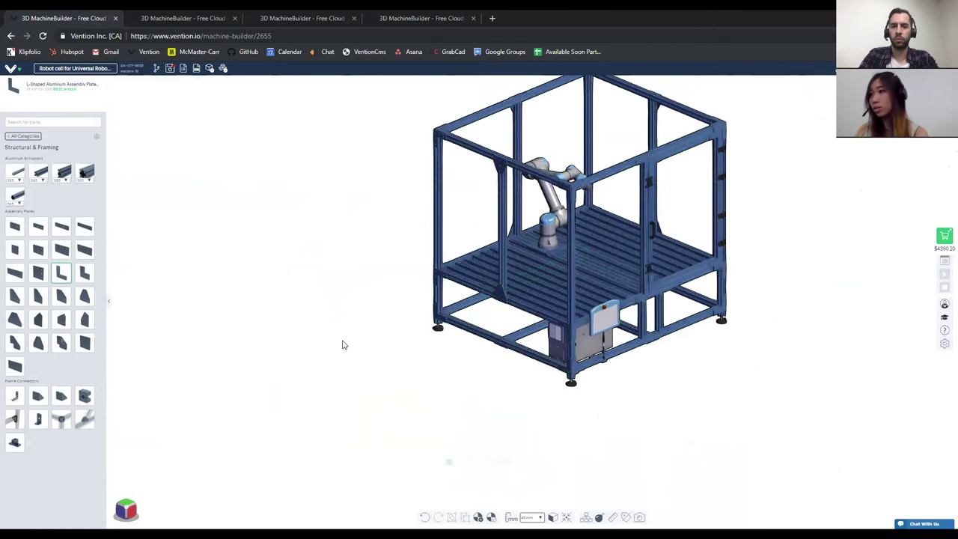
{"action": "key", "text": "ctrl+v"}
{"action": "scroll", "coordinate": [337, 329], "scroll_direction": "down", "scroll_amount": 5}
{"action": "scroll", "coordinate": [338, 318], "scroll_direction": "up", "scroll_amount": 5}
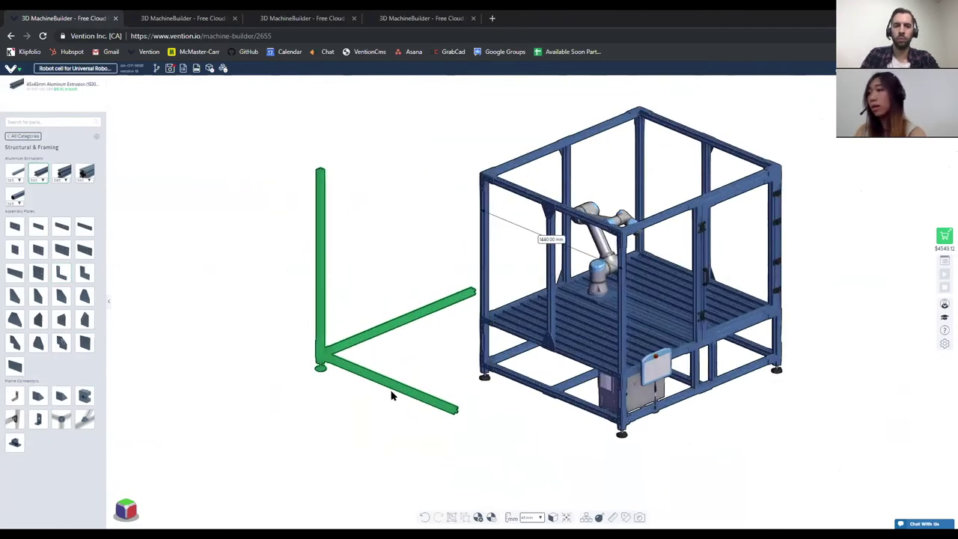
{"action": "key", "text": "Delete"}
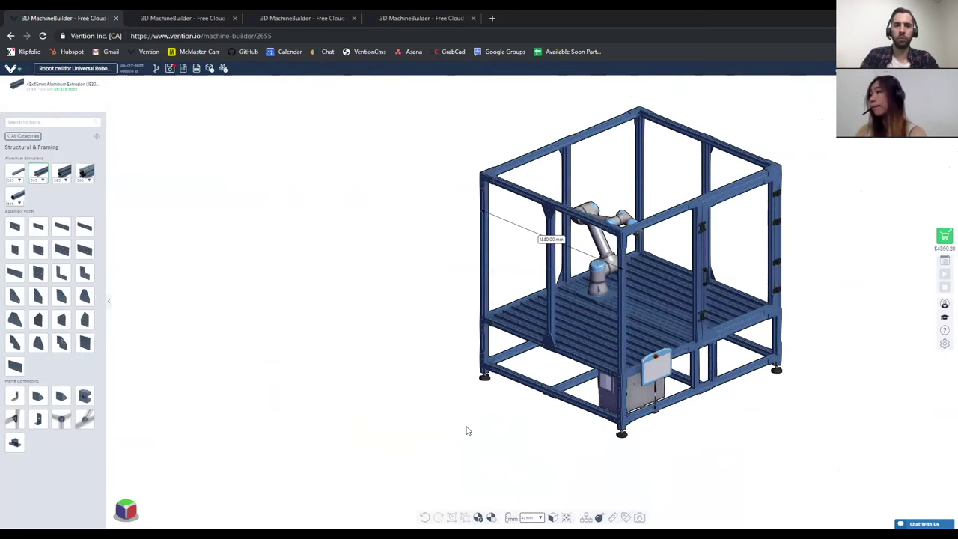
- Review the Request Design Help form, including the help types and scope description, and close it without submitting
{"action": "scroll", "coordinate": [472, 431], "scroll_direction": "down", "scroll_amount": 3}
{"action": "left_click", "coordinate": [945, 305]}
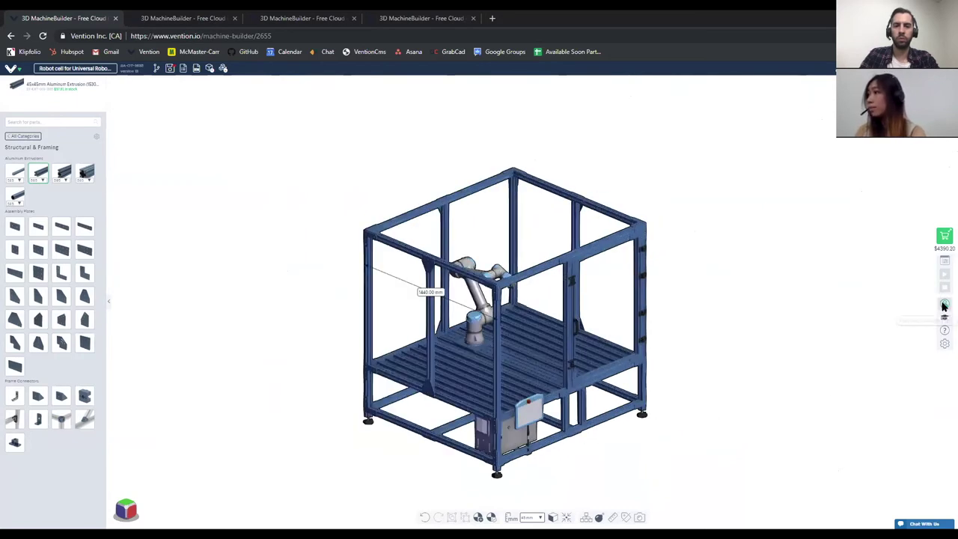
{"action": "left_click", "coordinate": [945, 317]}
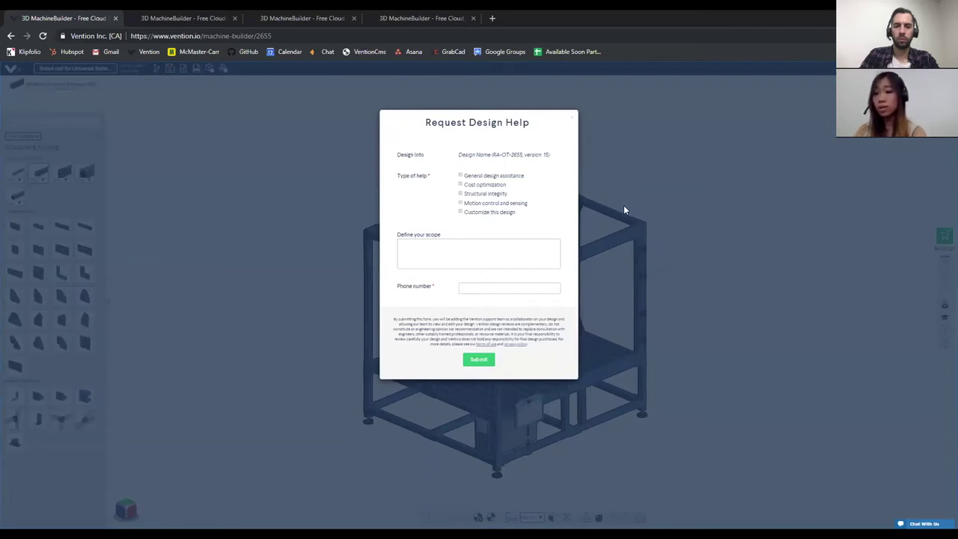
{"action": "left_click", "coordinate": [441, 247]}
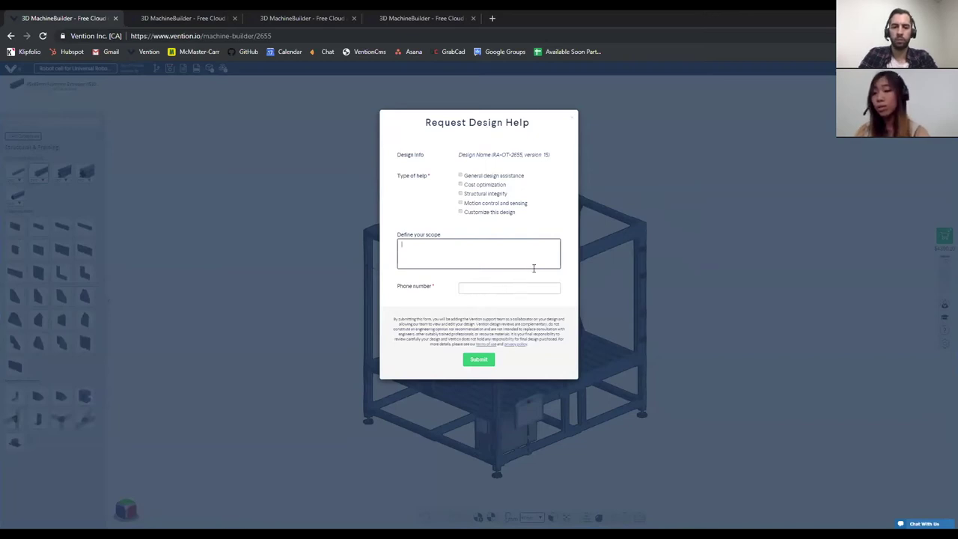
{"action": "left_click", "coordinate": [573, 121]}
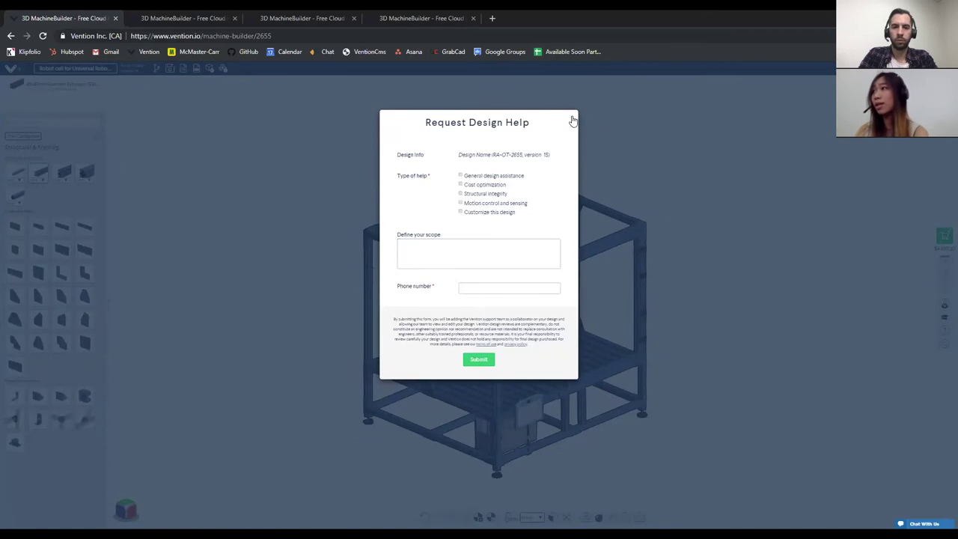
- Review the Design Details summary for the cell's assembly time, weight, total price, checkout and PDF quote options
{"action": "scroll", "coordinate": [659, 299], "scroll_direction": "down", "scroll_amount": 4}
{"action": "scroll", "coordinate": [659, 299], "scroll_direction": "up", "scroll_amount": 7}
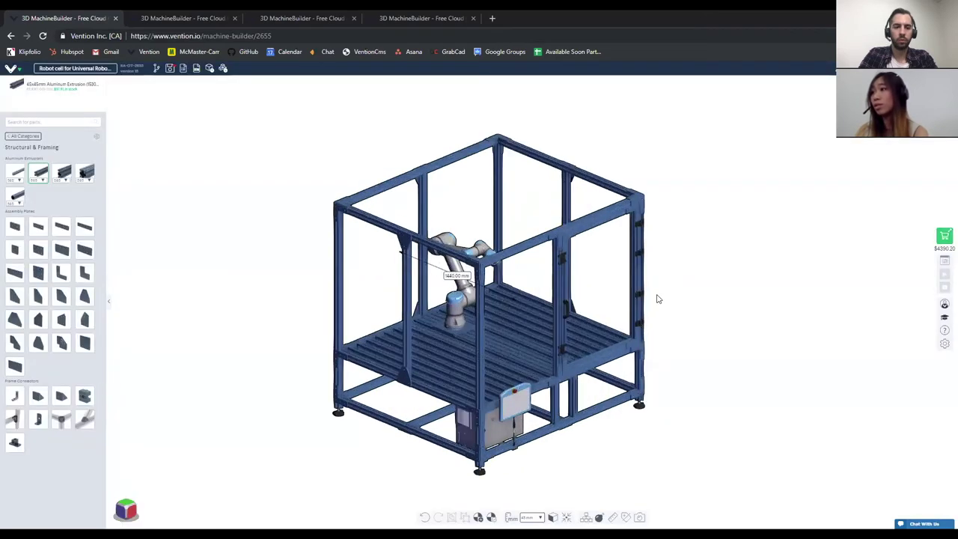
{"action": "scroll", "coordinate": [648, 298], "scroll_direction": "down", "scroll_amount": 3}
{"action": "scroll", "coordinate": [663, 302], "scroll_direction": "up", "scroll_amount": 4}
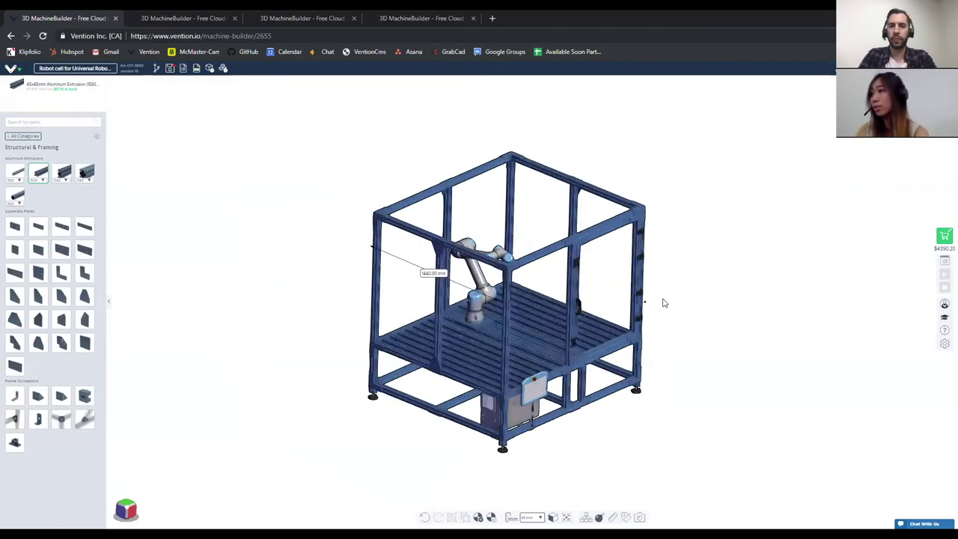
{"action": "mouse_move", "coordinate": [944, 239]}
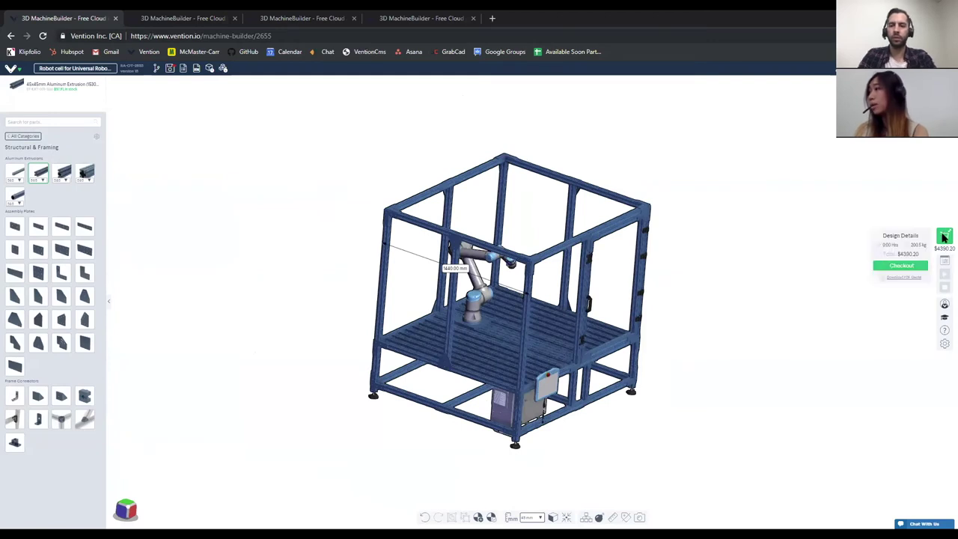
{"action": "scroll", "coordinate": [715, 241], "scroll_direction": "down", "scroll_amount": 2}
{"action": "scroll", "coordinate": [696, 232], "scroll_direction": "up", "scroll_amount": 2}
{"action": "mouse_move", "coordinate": [697, 232]}
{"action": "middle_mouse_down"}
{"action": "mouse_move", "coordinate": [668, 254]}
{"action": "mouse_move", "coordinate": [687, 231]}
{"action": "mouse_move", "coordinate": [681, 236]}
{"action": "middle_mouse_up"}
{"action": "left_click_drag", "start_coordinate": [681, 236], "coordinate": [635, 319]}
{"action": "scroll", "coordinate": [634, 316], "scroll_direction": "up", "scroll_amount": 3}
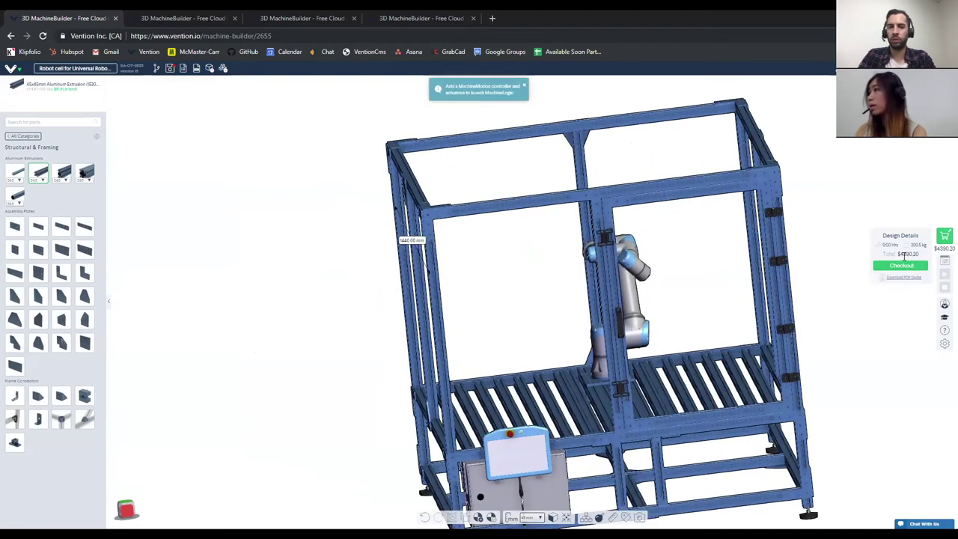
{"action": "scroll", "coordinate": [738, 266], "scroll_direction": "down", "scroll_amount": 4}
{"action": "left_click_drag", "start_coordinate": [739, 272], "coordinate": [753, 282]}
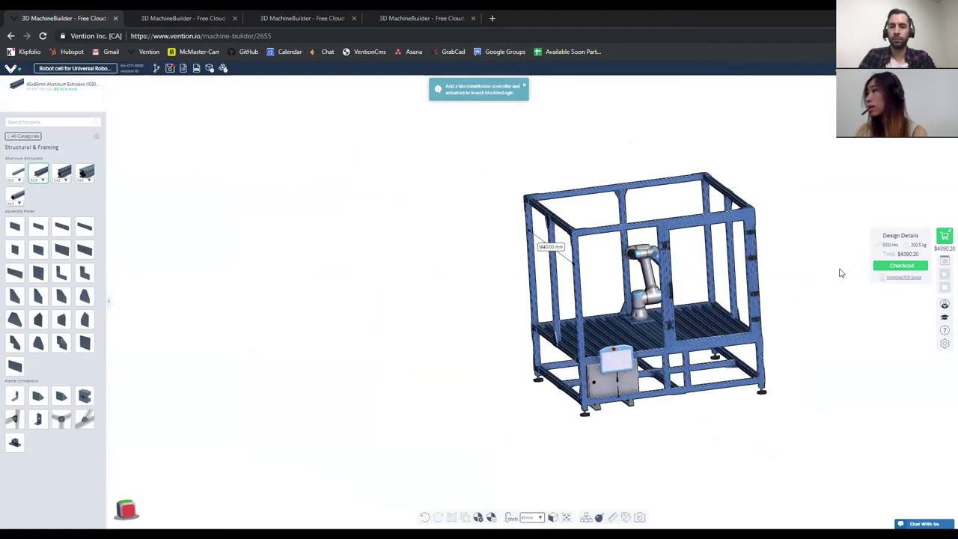
{"action": "scroll", "coordinate": [670, 346], "scroll_direction": "up", "scroll_amount": 3}
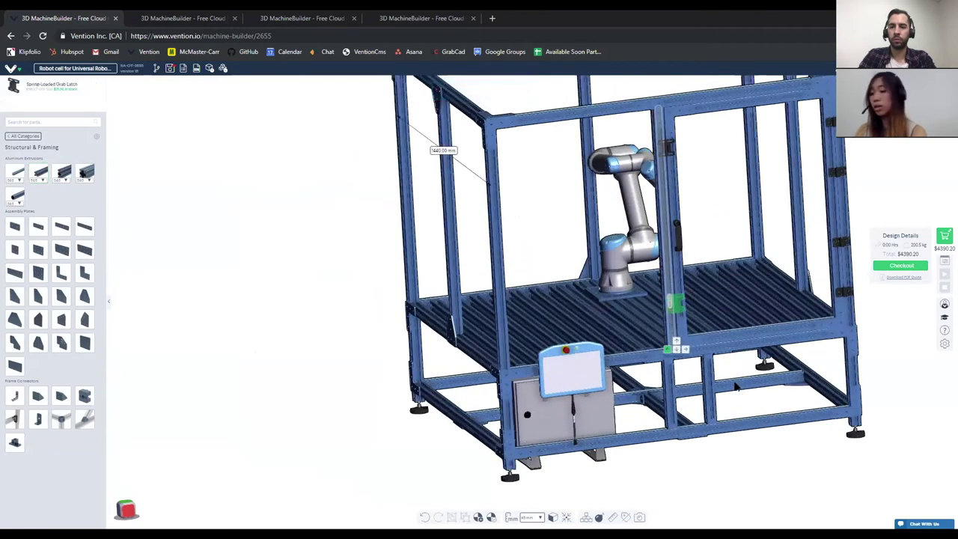
{"action": "scroll", "coordinate": [764, 451], "scroll_direction": "down", "scroll_amount": 3}
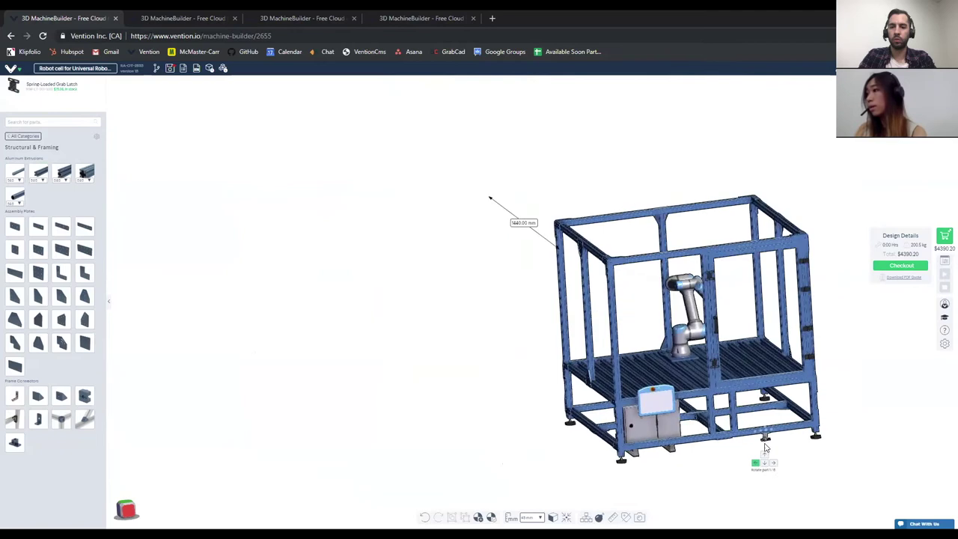
{"action": "scroll", "coordinate": [766, 447], "scroll_direction": "up", "scroll_amount": 4}
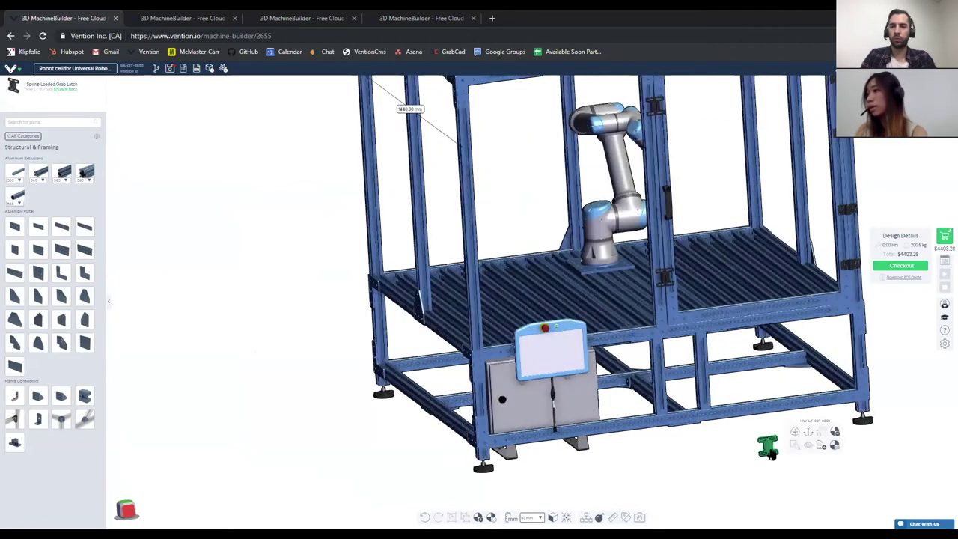
{"action": "key", "text": "Escape"}
{"action": "scroll", "coordinate": [767, 434], "scroll_direction": "down", "scroll_amount": 2}
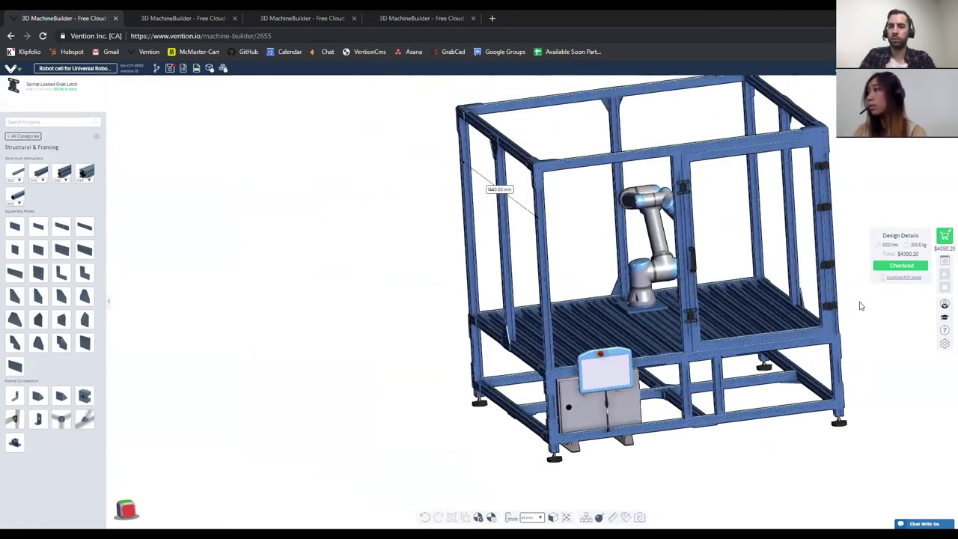
- Close the Design Details summary and return to an overview of the whole cell
{"action": "left_click", "coordinate": [945, 236]}
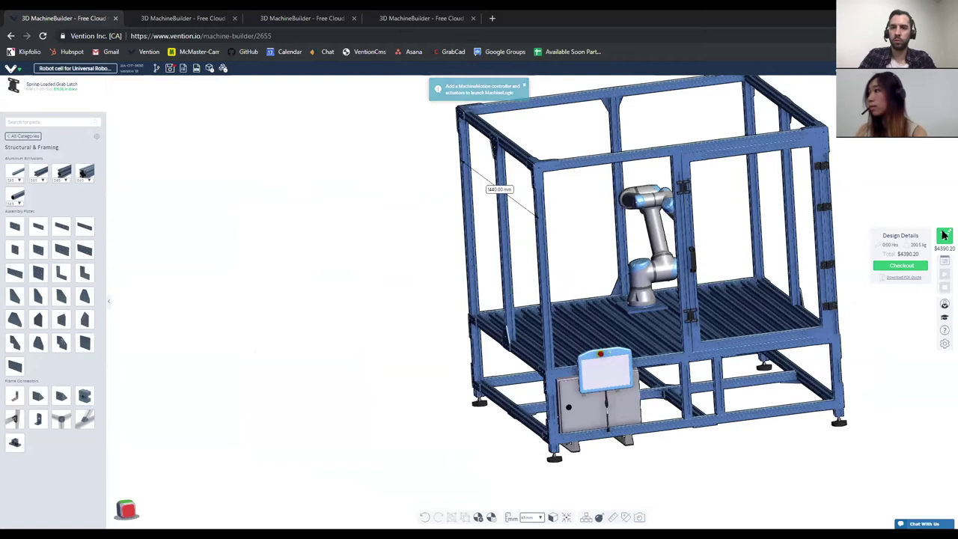
{"action": "scroll", "coordinate": [875, 248], "scroll_direction": "down", "scroll_amount": 5}
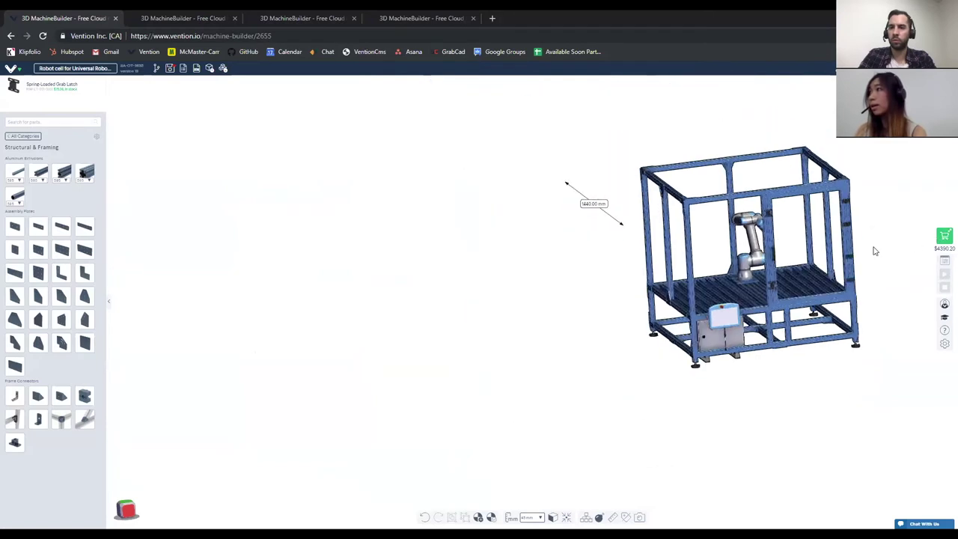
{"action": "scroll", "coordinate": [627, 277], "scroll_direction": "down", "scroll_amount": 4}
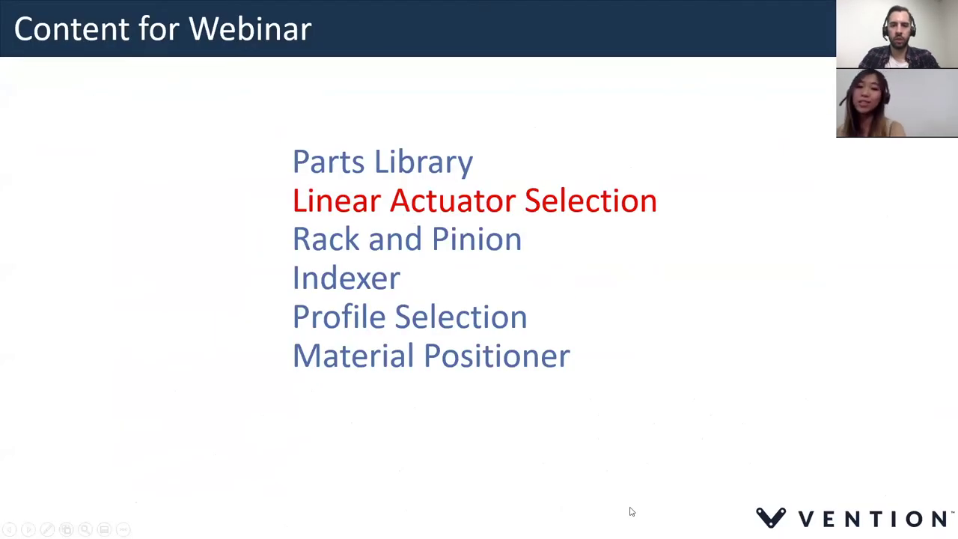
{"action": "left_click", "coordinate": [598, 376]}
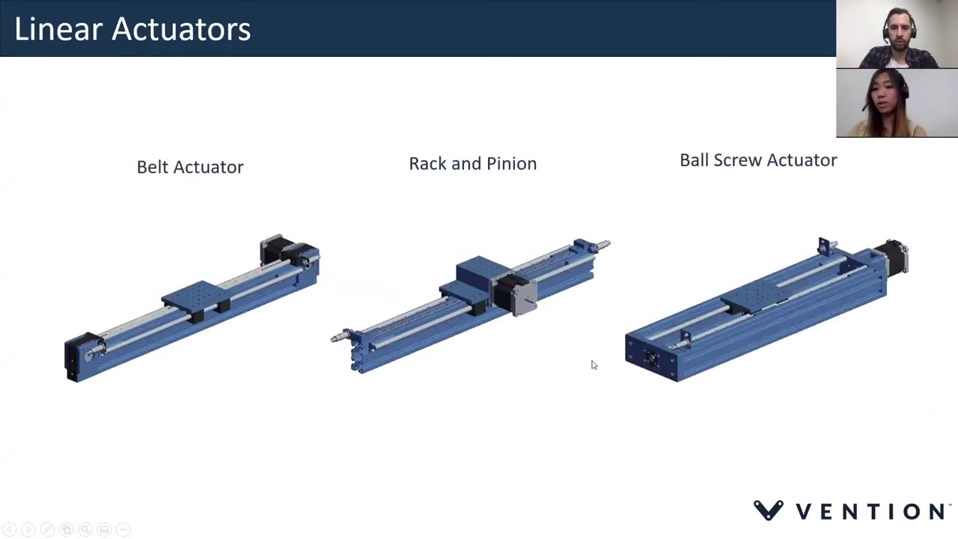
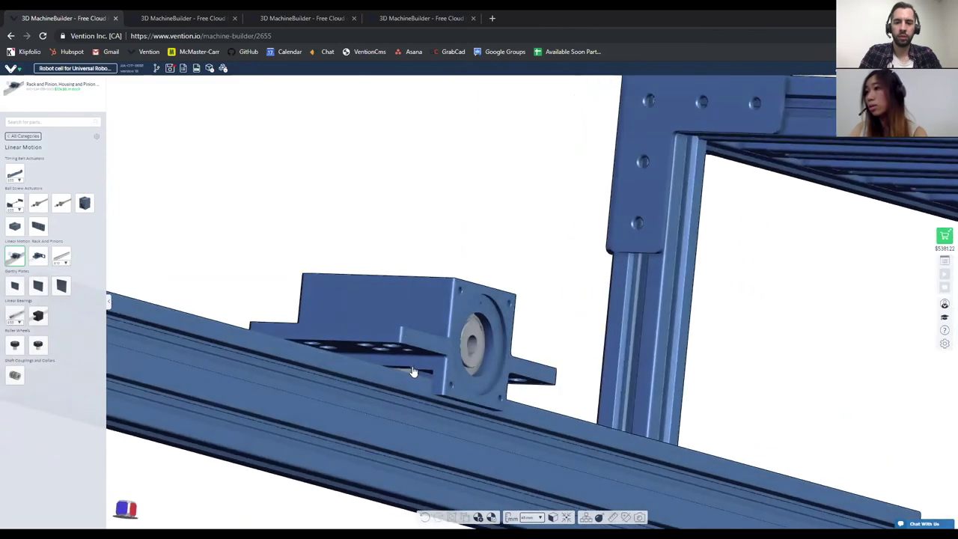
- Inspect the rack beneath the rack and pinion housing on the extrusion beside the cell
{"action": "scroll", "coordinate": [393, 379], "scroll_direction": "up", "scroll_amount": 4}
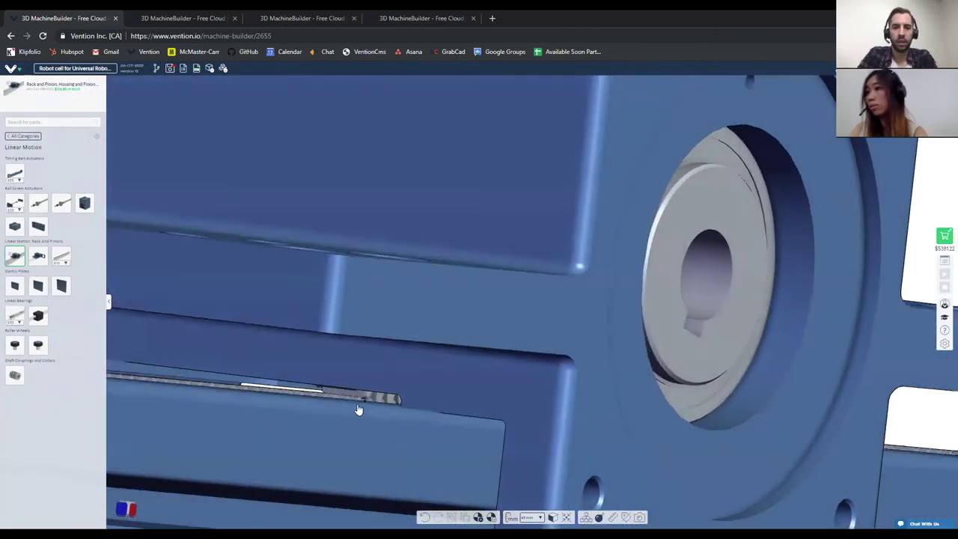
{"action": "scroll", "coordinate": [366, 406], "scroll_direction": "down", "scroll_amount": 10}
{"action": "scroll", "coordinate": [382, 367], "scroll_direction": "down", "scroll_amount": 2}
{"action": "middle_click_drag", "start_coordinate": [382, 367], "coordinate": [365, 429]}
{"action": "scroll", "coordinate": [365, 428], "scroll_direction": "down", "scroll_amount": 5}
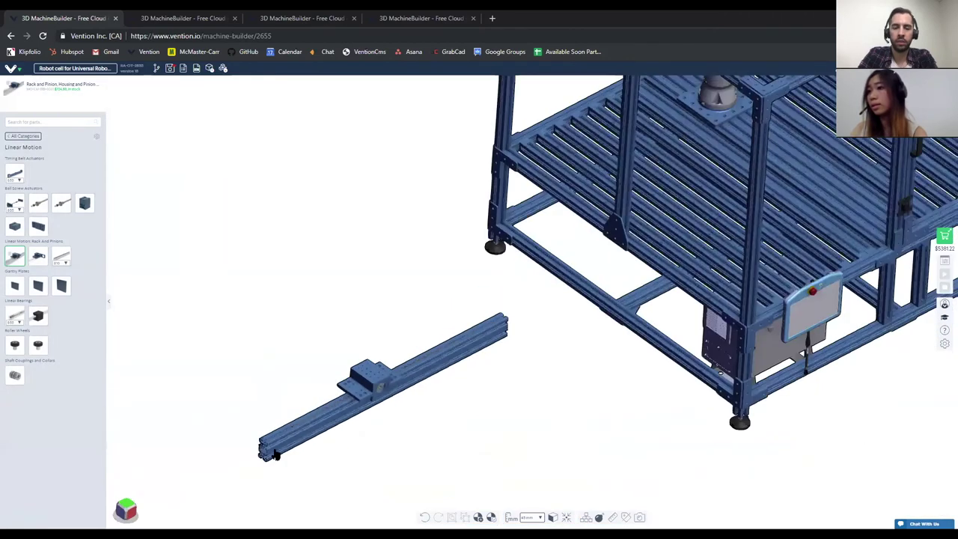
- Place a Rack and Pinion End Stop near each end of the rack, one on either side of the housing
{"action": "scroll", "coordinate": [274, 454], "scroll_direction": "up", "scroll_amount": 5}
{"action": "left_click_drag", "start_coordinate": [39, 255], "coordinate": [322, 416]}
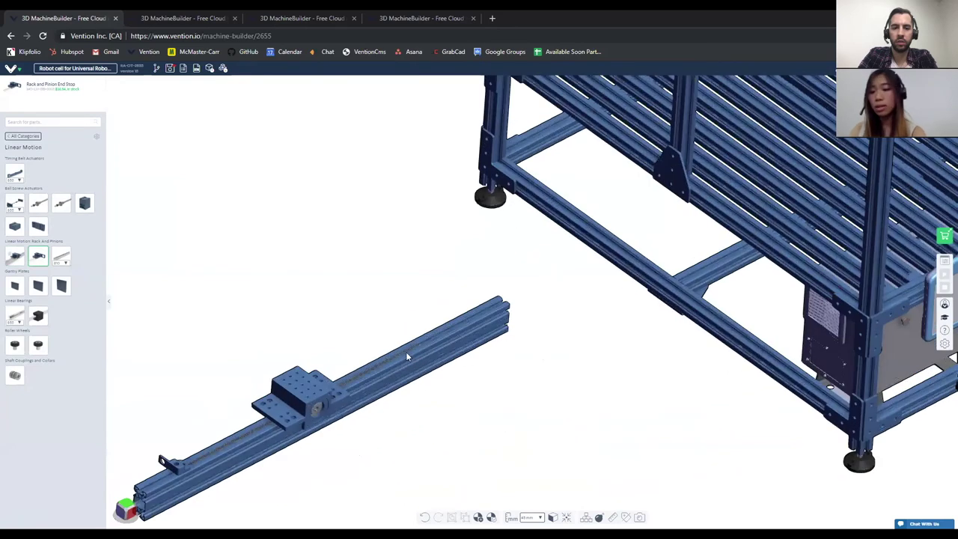
{"action": "scroll", "coordinate": [406, 352], "scroll_direction": "up", "scroll_amount": 1}
{"action": "left_click_drag", "start_coordinate": [407, 351], "coordinate": [414, 350]}
{"action": "scroll", "coordinate": [414, 350], "scroll_direction": "down", "scroll_amount": 3}
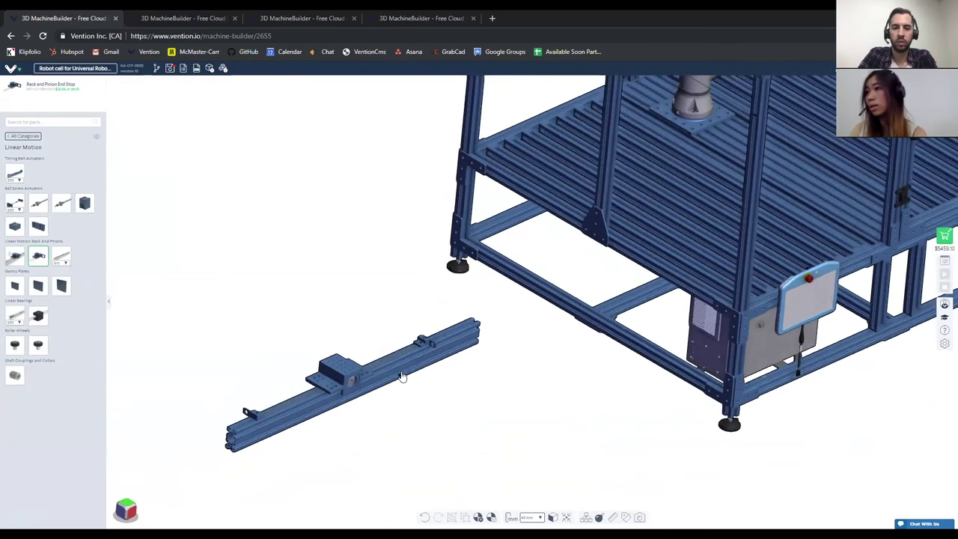
{"action": "scroll", "coordinate": [426, 348], "scroll_direction": "up", "scroll_amount": 2}
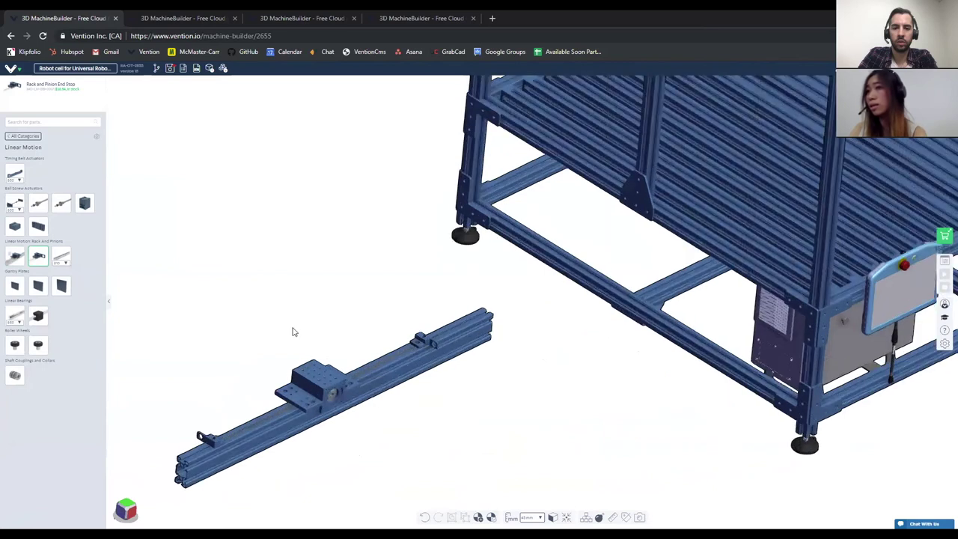
- Mount an M18 Inductive Proximity Sensor from Control & Motors in the end stop nearer the robot cell
{"action": "left_click", "coordinate": [23, 137]}
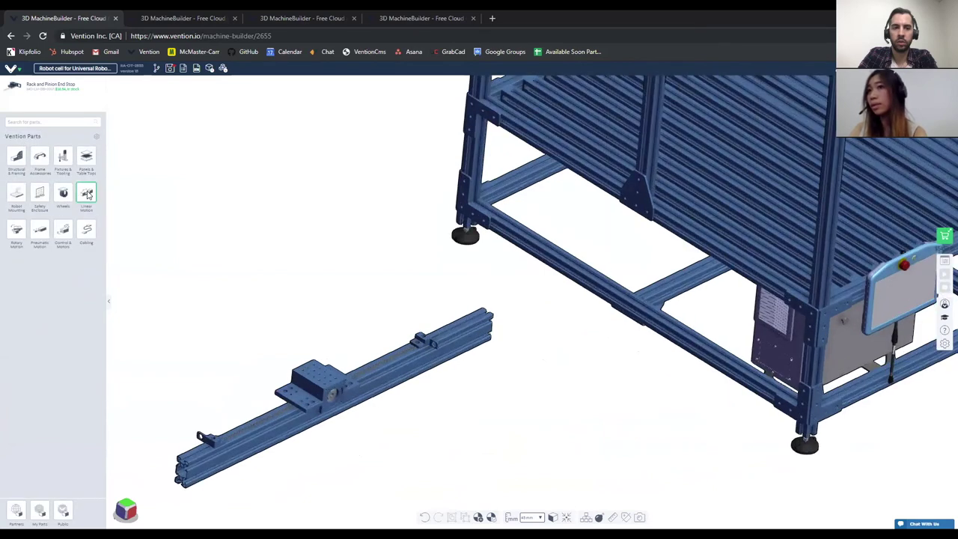
{"action": "left_click", "coordinate": [62, 234]}
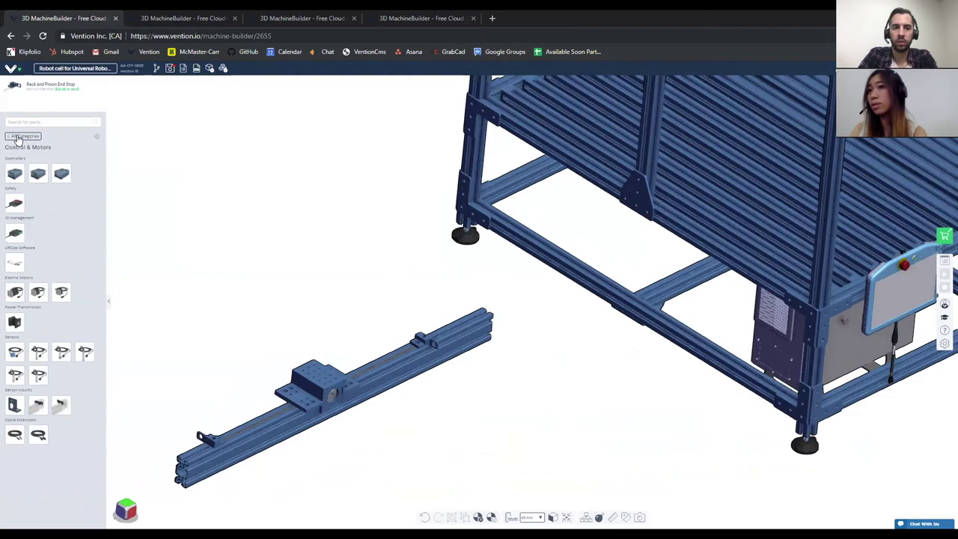
{"action": "left_click_drag", "start_coordinate": [61, 351], "coordinate": [458, 330]}
{"action": "scroll", "coordinate": [465, 337], "scroll_direction": "up", "scroll_amount": 5}
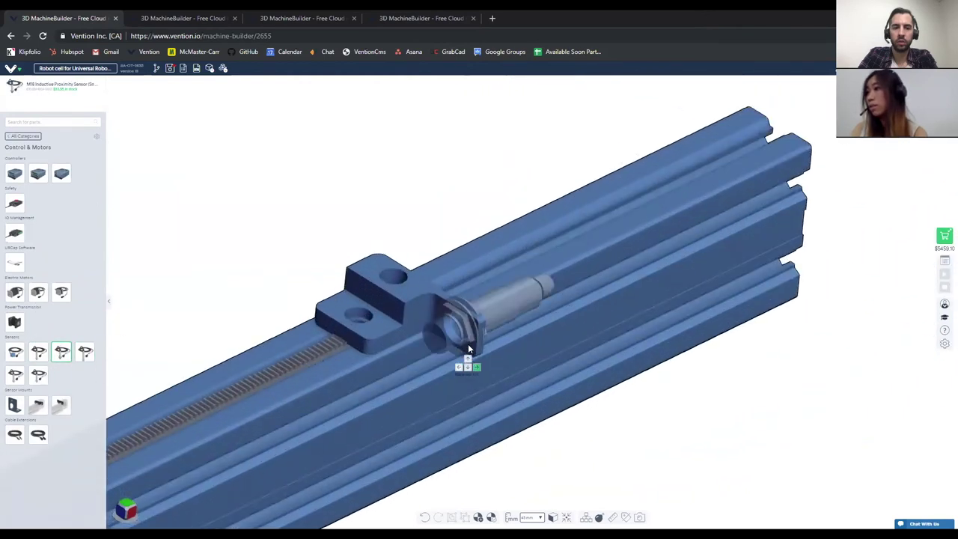
{"action": "left_click", "coordinate": [468, 344]}
{"action": "scroll", "coordinate": [463, 350], "scroll_direction": "down", "scroll_amount": 3}
{"action": "scroll", "coordinate": [455, 360], "scroll_direction": "down", "scroll_amount": 5}
{"action": "scroll", "coordinate": [337, 417], "scroll_direction": "up", "scroll_amount": 5}
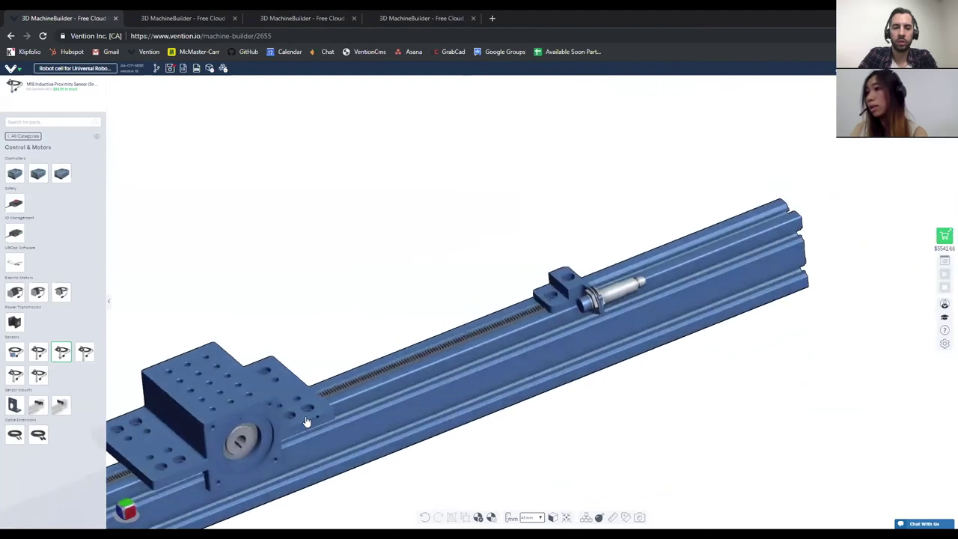
- Mount a second M18 Inductive Proximity Sensor in the opposite end stop, with its body pointing away from the housing
{"action": "right_click_drag", "start_coordinate": [307, 421], "coordinate": [326, 420]}
{"action": "scroll", "coordinate": [329, 422], "scroll_direction": "down", "scroll_amount": 4}
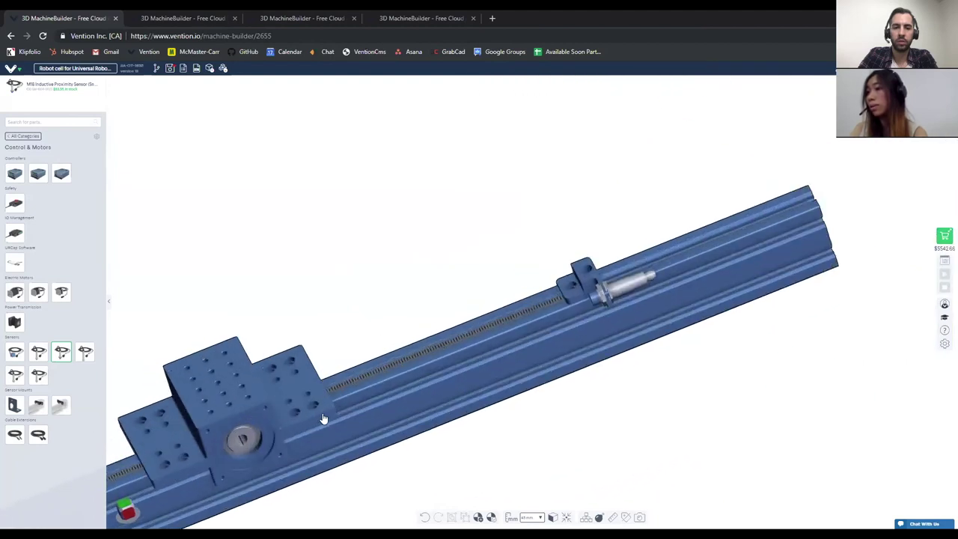
{"action": "scroll", "coordinate": [224, 441], "scroll_direction": "up", "scroll_amount": 2}
{"action": "scroll", "coordinate": [222, 440], "scroll_direction": "down", "scroll_amount": 3}
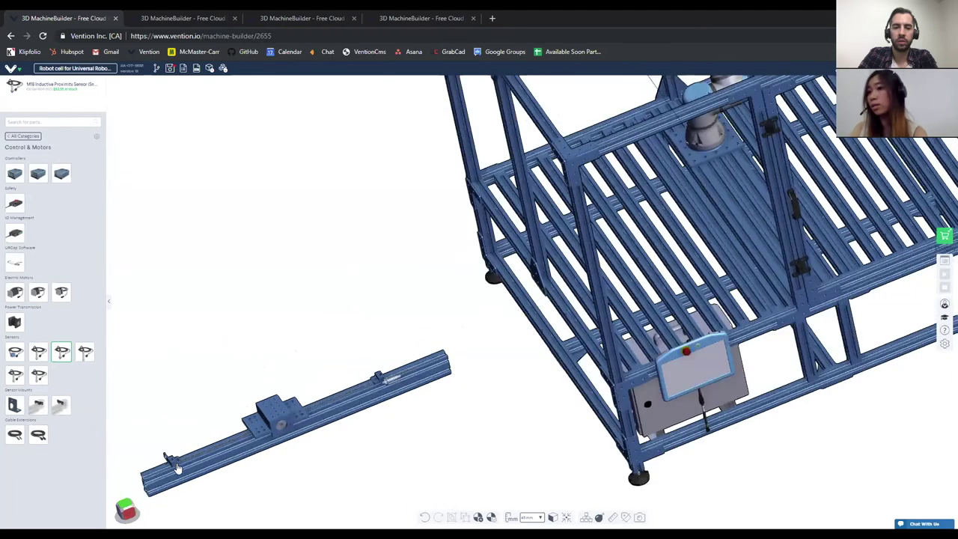
{"action": "scroll", "coordinate": [150, 468], "scroll_direction": "up", "scroll_amount": 2}
{"action": "scroll", "coordinate": [148, 468], "scroll_direction": "up", "scroll_amount": 4}
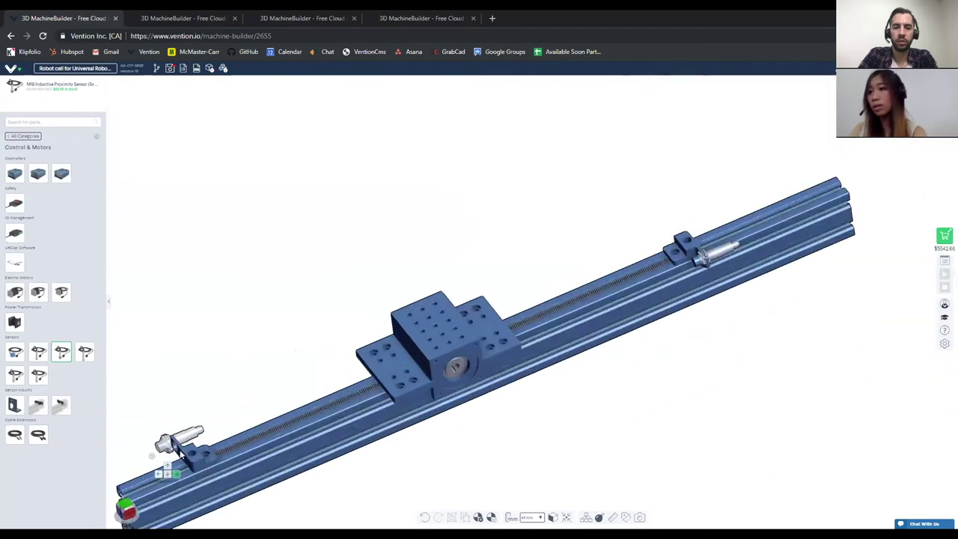
{"action": "scroll", "coordinate": [180, 454], "scroll_direction": "down", "scroll_amount": 2}
{"action": "scroll", "coordinate": [184, 449], "scroll_direction": "up", "scroll_amount": 4}
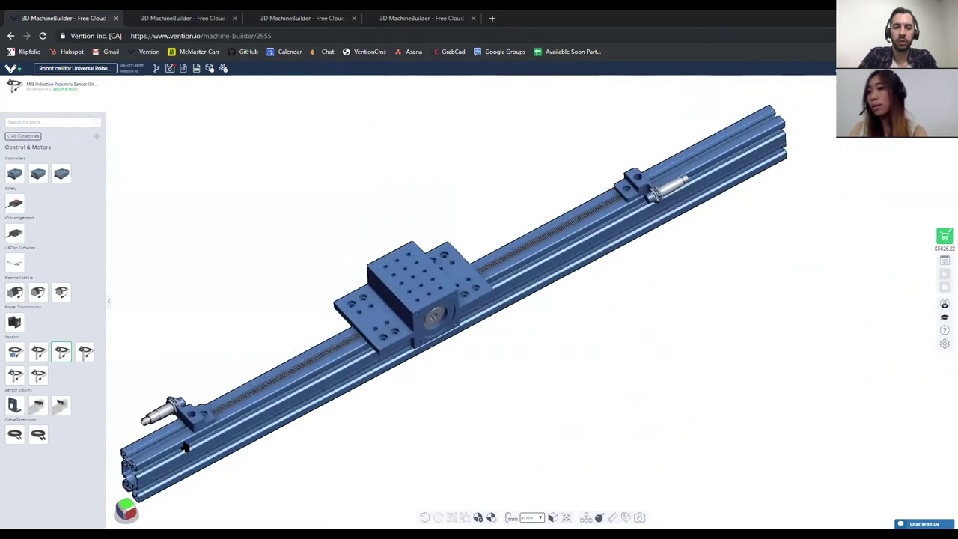
- Inspect the end stops and their proximity sensors at both ends of the rack
{"action": "left_click", "coordinate": [209, 430]}
{"action": "middle_click_drag", "start_coordinate": [209, 431], "coordinate": [212, 480]}
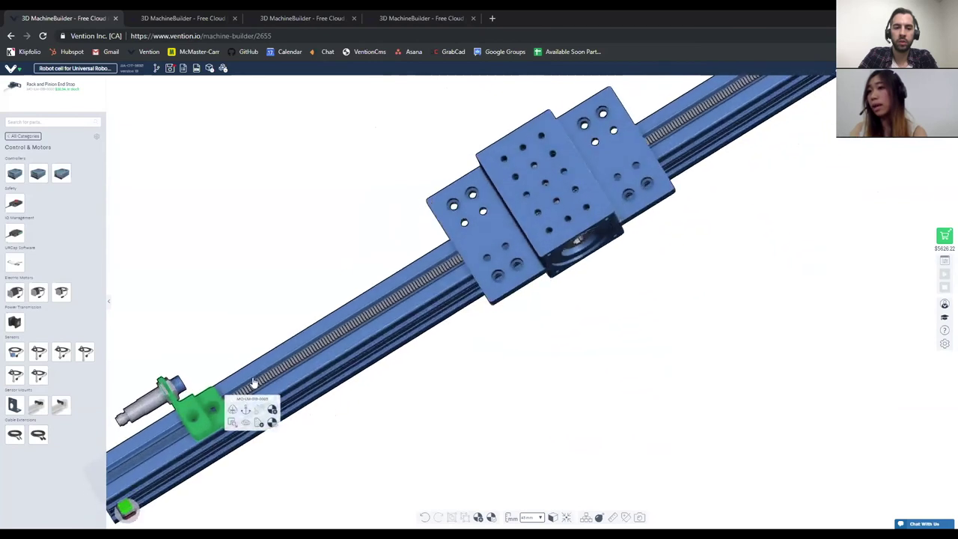
{"action": "left_click", "coordinate": [259, 388]}
{"action": "left_click", "coordinate": [319, 430]}
{"action": "mouse_move", "coordinate": [207, 430]}
{"action": "middle_mouse_down"}
{"action": "mouse_move", "coordinate": [204, 410]}
{"action": "mouse_move", "coordinate": [218, 406]}
{"action": "mouse_move", "coordinate": [217, 418]}
{"action": "middle_mouse_up"}
{"action": "left_click", "coordinate": [216, 448]}
{"action": "left_click", "coordinate": [303, 475]}
{"action": "scroll", "coordinate": [303, 449], "scroll_direction": "down", "scroll_amount": 3}
{"action": "scroll", "coordinate": [429, 386], "scroll_direction": "down", "scroll_amount": 4}
{"action": "scroll", "coordinate": [484, 342], "scroll_direction": "up", "scroll_amount": 3}
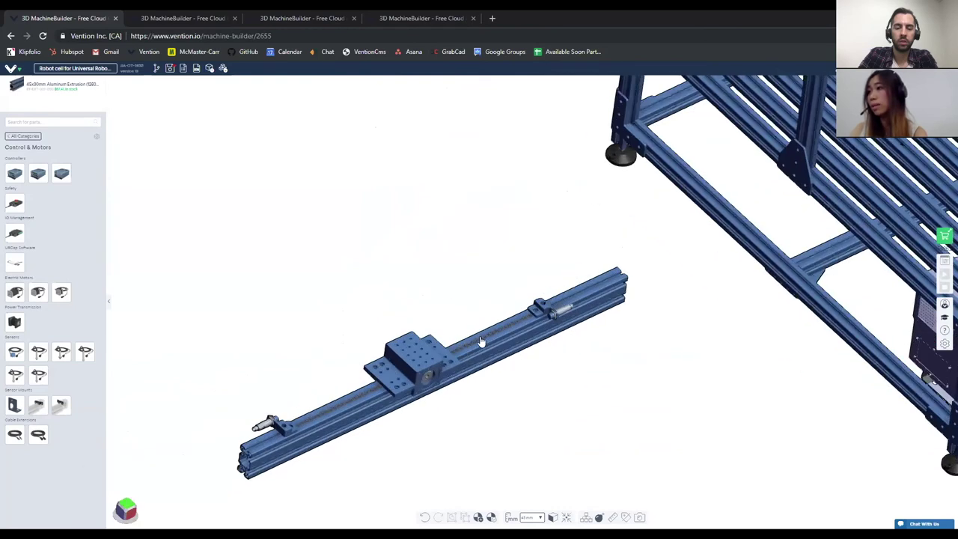
{"action": "left_click", "coordinate": [563, 304]}
{"action": "left_click_drag", "start_coordinate": [546, 392], "coordinate": [498, 307]}
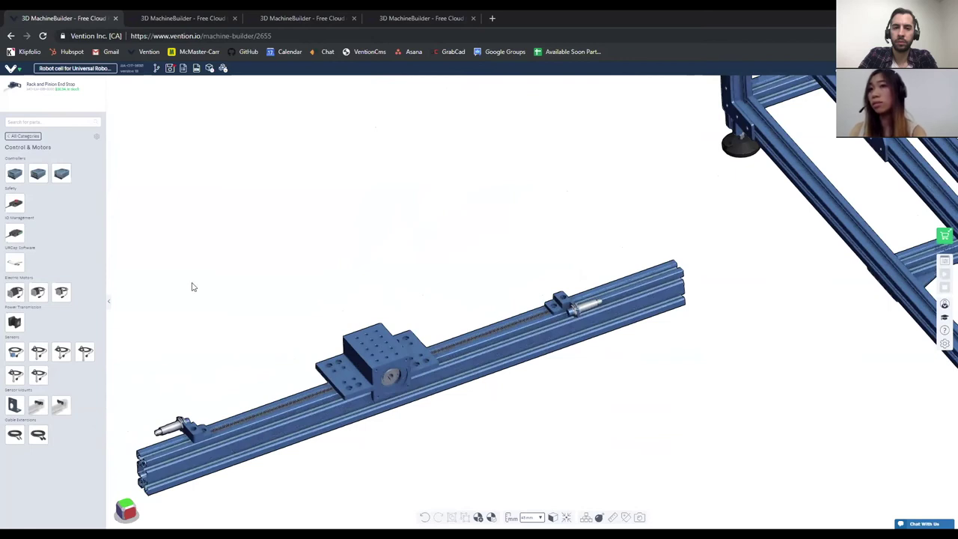
- Add the first electric motor at the pinion housing, then move it clear to leave room for a gearbox
{"action": "left_click_drag", "start_coordinate": [14, 292], "coordinate": [403, 411]}
{"action": "left_click_drag", "start_coordinate": [367, 453], "coordinate": [425, 420]}
{"action": "scroll", "coordinate": [420, 402], "scroll_direction": "up", "scroll_amount": 4}
{"action": "right_click", "coordinate": [419, 405]}
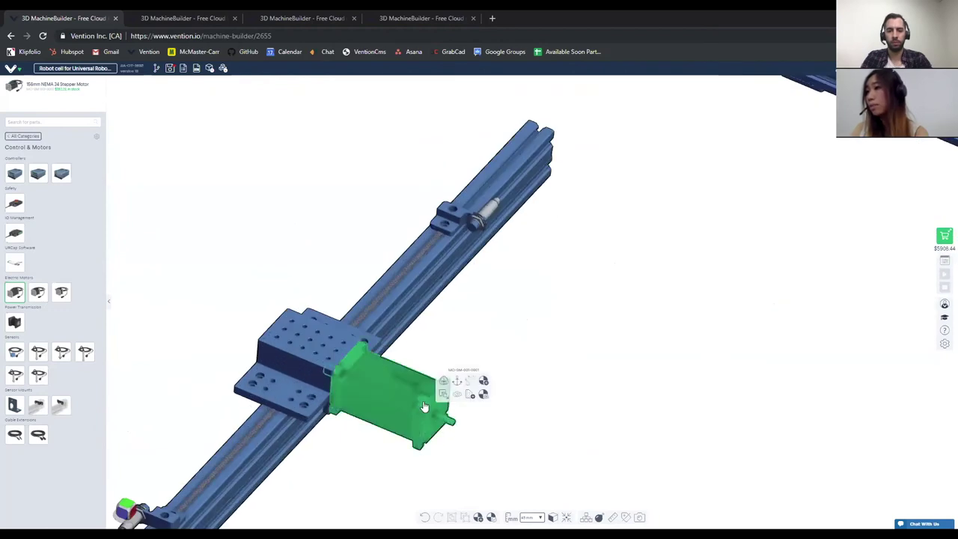
{"action": "left_click", "coordinate": [397, 419]}
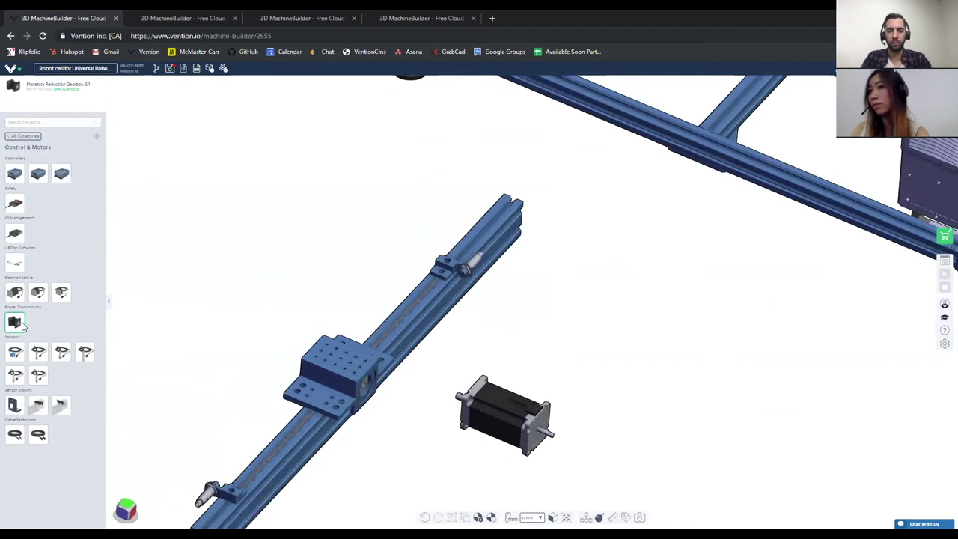
- Attach a Planetary Reduction Gearbox to the pinion housing and mount the loose stepper motor onto it
{"action": "scroll", "coordinate": [376, 393], "scroll_direction": "up", "scroll_amount": 2}
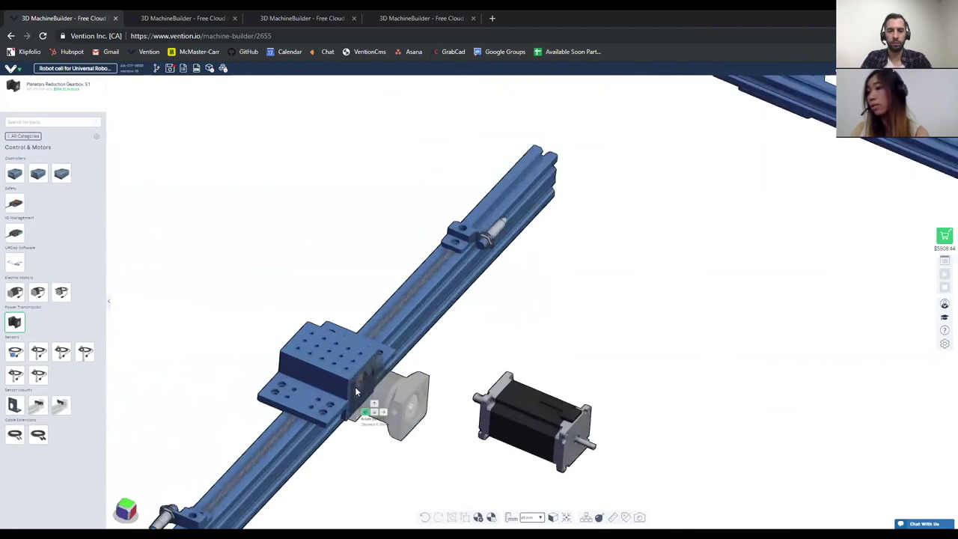
{"action": "left_click", "coordinate": [355, 387]}
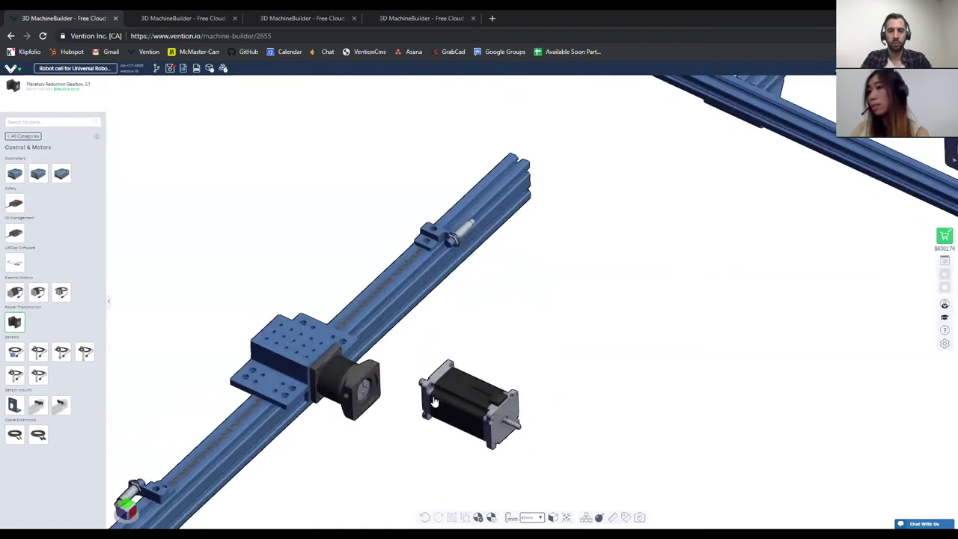
{"action": "left_click_drag", "start_coordinate": [436, 400], "coordinate": [363, 387]}
{"action": "left_click", "coordinate": [363, 388]}
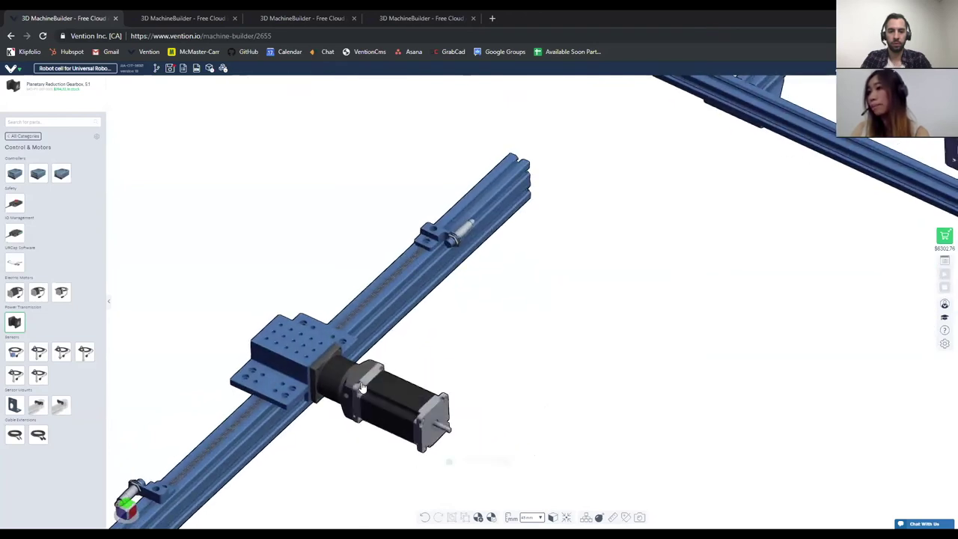
- Add a 16mm Shaft for Linear Bearings from Linear Motion, rotated to run along the extrusion on the motor side
{"action": "scroll", "coordinate": [378, 380], "scroll_direction": "down", "scroll_amount": 3}
{"action": "scroll", "coordinate": [377, 379], "scroll_direction": "up", "scroll_amount": 3}
{"action": "middle_click_drag", "start_coordinate": [378, 379], "coordinate": [308, 346]}
{"action": "scroll", "coordinate": [344, 366], "scroll_direction": "down", "scroll_amount": 3}
{"action": "scroll", "coordinate": [344, 366], "scroll_direction": "up", "scroll_amount": 3}
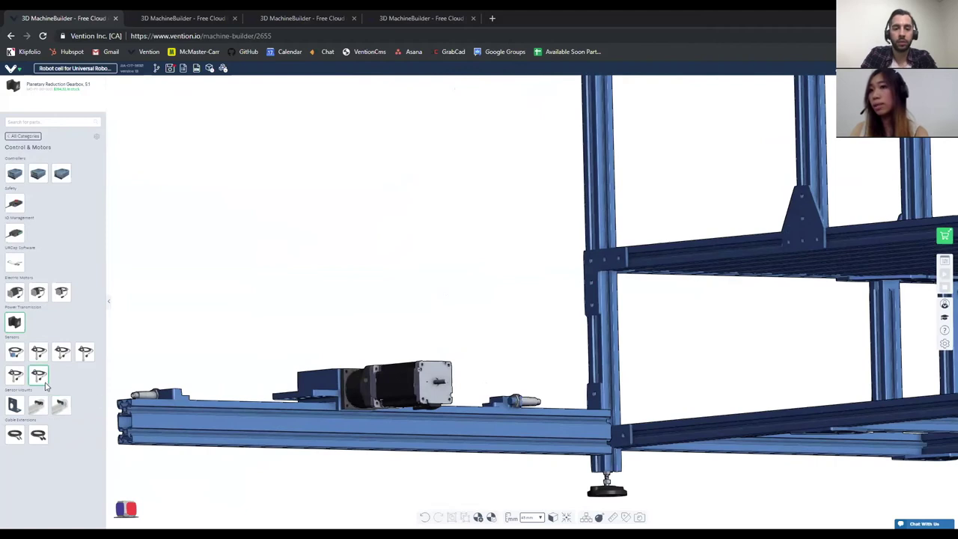
{"action": "left_click", "coordinate": [23, 135]}
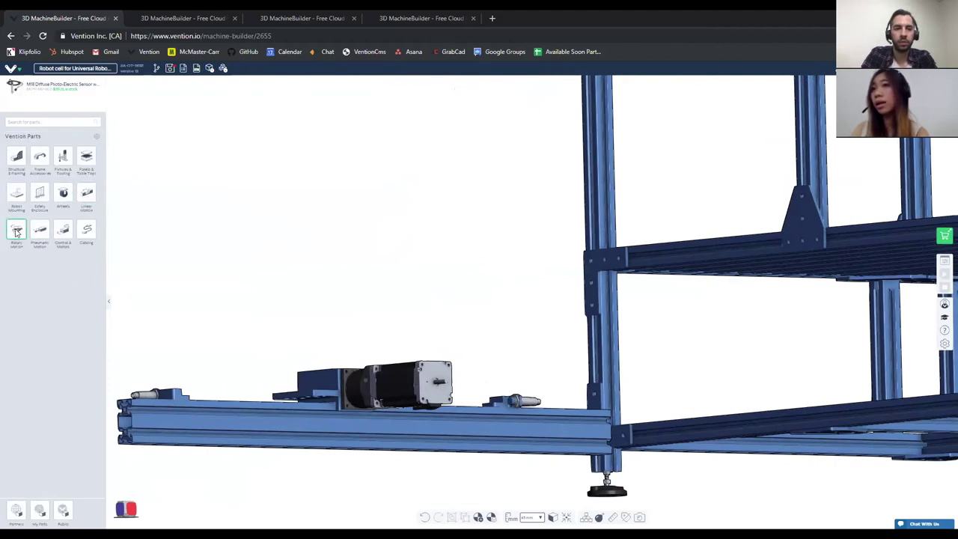
{"action": "key", "text": "Right"}
{"action": "key", "text": "Right"}
{"action": "key", "text": "Right"}
{"action": "key", "text": "Right"}
{"action": "key", "text": "Right"}
{"action": "left_click", "coordinate": [221, 412]}
- Slide the bearing shaft along the extrusion so that it runs beneath the housing's mounting flanges
{"action": "left_click_drag", "start_coordinate": [262, 412], "coordinate": [184, 409]}
{"action": "scroll", "coordinate": [373, 397], "scroll_direction": "up", "scroll_amount": 5}
{"action": "right_click_drag", "start_coordinate": [385, 411], "coordinate": [384, 400]}
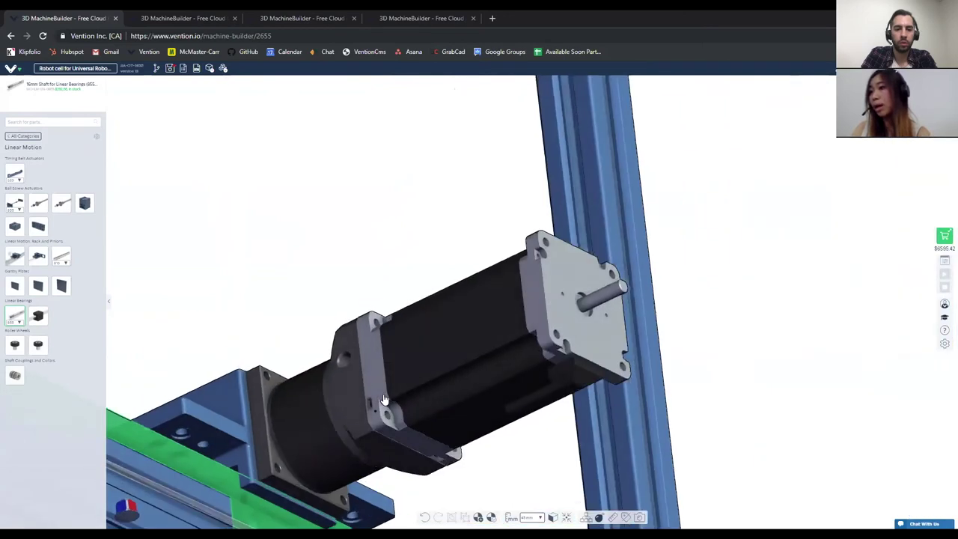
{"action": "scroll", "coordinate": [383, 400], "scroll_direction": "down", "scroll_amount": 5}
{"action": "scroll", "coordinate": [342, 410], "scroll_direction": "up", "scroll_amount": 5}
{"action": "scroll", "coordinate": [355, 405], "scroll_direction": "down", "scroll_amount": 5}
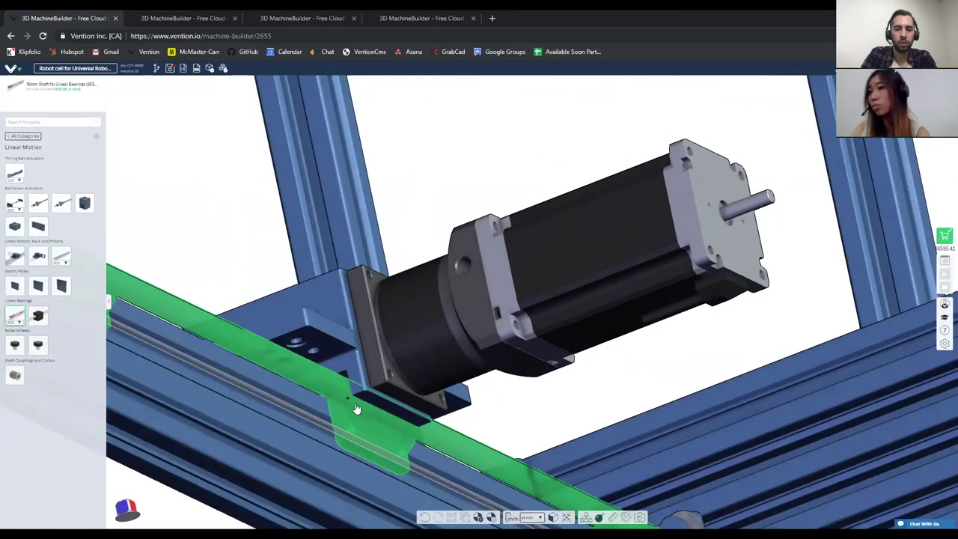
{"action": "scroll", "coordinate": [320, 394], "scroll_direction": "up", "scroll_amount": 3}
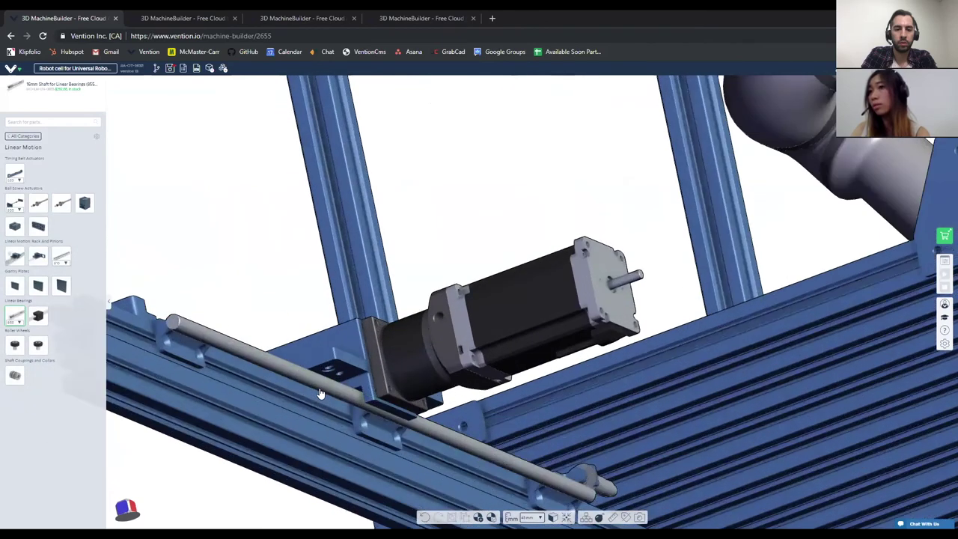
- Attach a 16mm Linear Bearing with Housing to the underside of the first carriage flange, around the shaft
{"action": "left_click", "coordinate": [42, 318]}
{"action": "scroll", "coordinate": [322, 349], "scroll_direction": "up", "scroll_amount": 3}
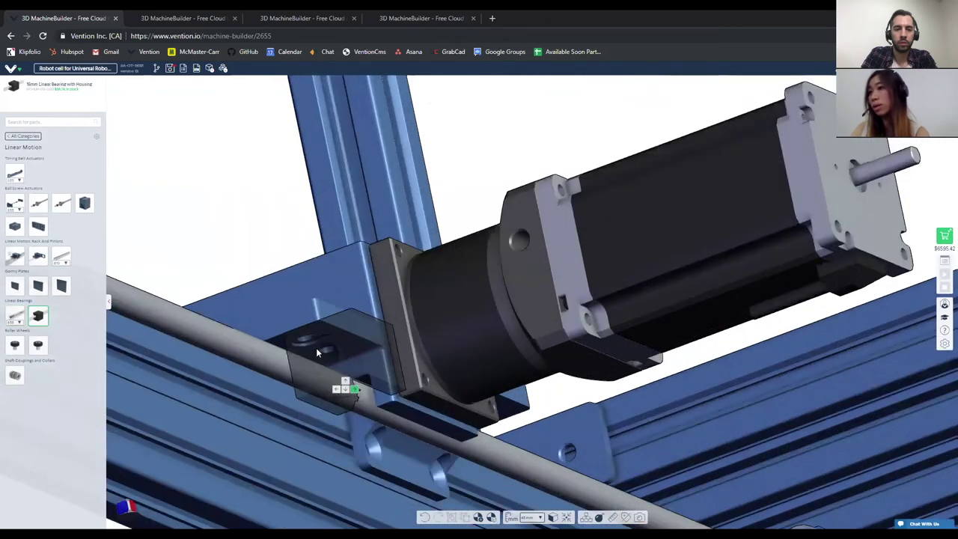
{"action": "middle_click_drag", "start_coordinate": [315, 344], "coordinate": [495, 360]}
{"action": "left_click", "coordinate": [317, 364]}
{"action": "scroll", "coordinate": [325, 393], "scroll_direction": "down", "scroll_amount": 3}
- Attach a second 16mm Linear Bearing with Housing under the other carriage flange, aligned with its mounting holes
{"action": "middle_click_drag", "start_coordinate": [325, 393], "coordinate": [429, 404]}
{"action": "scroll", "coordinate": [513, 400], "scroll_direction": "up", "scroll_amount": 3}
{"action": "left_click", "coordinate": [513, 399]}
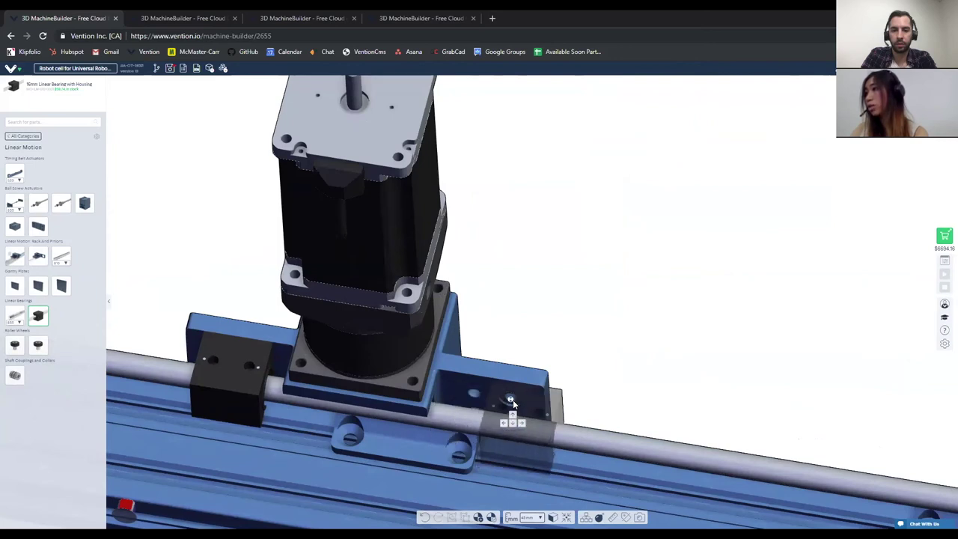
{"action": "scroll", "coordinate": [515, 405], "scroll_direction": "down", "scroll_amount": 3}
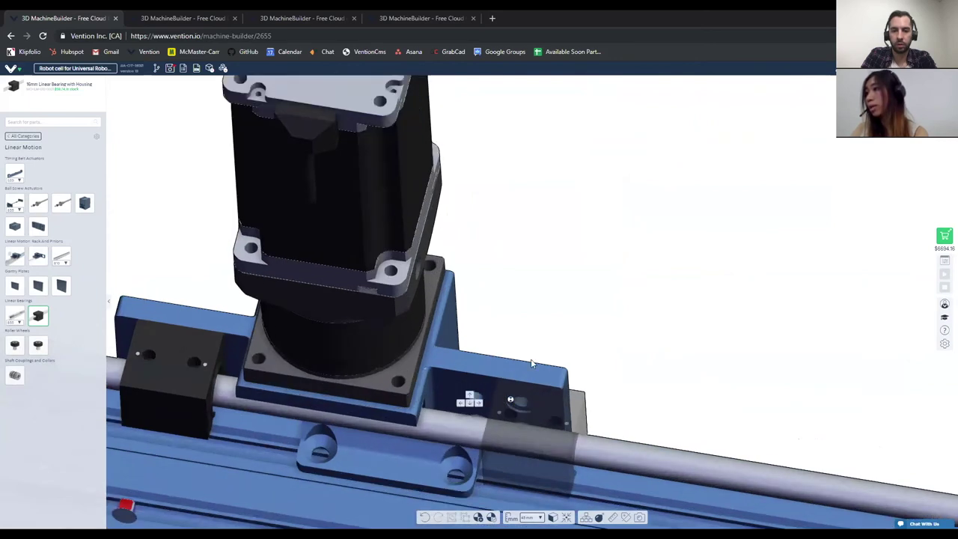
{"action": "scroll", "coordinate": [528, 401], "scroll_direction": "up", "scroll_amount": 3}
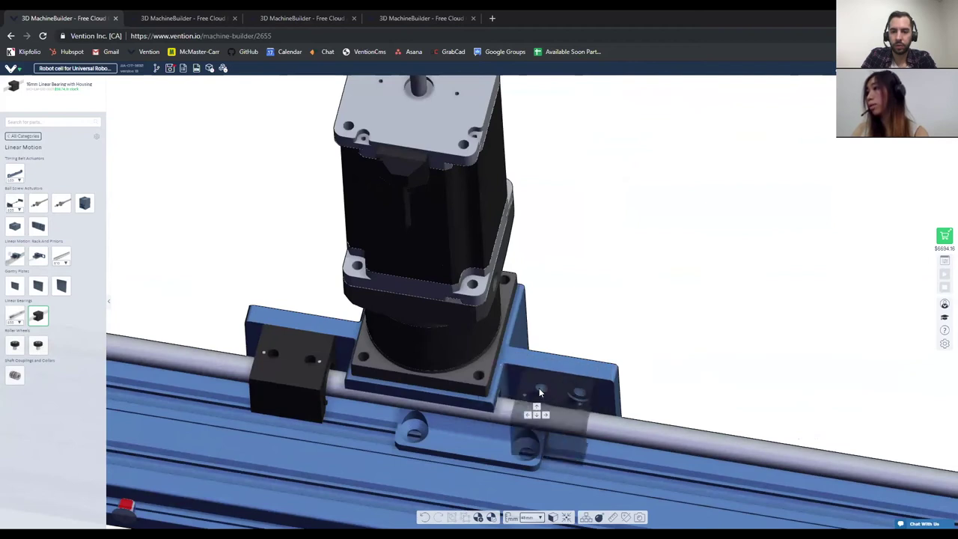
{"action": "left_click", "coordinate": [539, 388]}
- Mount a Nylon Eccentric Roller beneath one carriage flange on the side opposite the motor
{"action": "scroll", "coordinate": [539, 388], "scroll_direction": "down", "scroll_amount": 3}
{"action": "right_click_drag", "start_coordinate": [539, 387], "coordinate": [669, 408]}
{"action": "scroll", "coordinate": [598, 462], "scroll_direction": "down", "scroll_amount": 3}
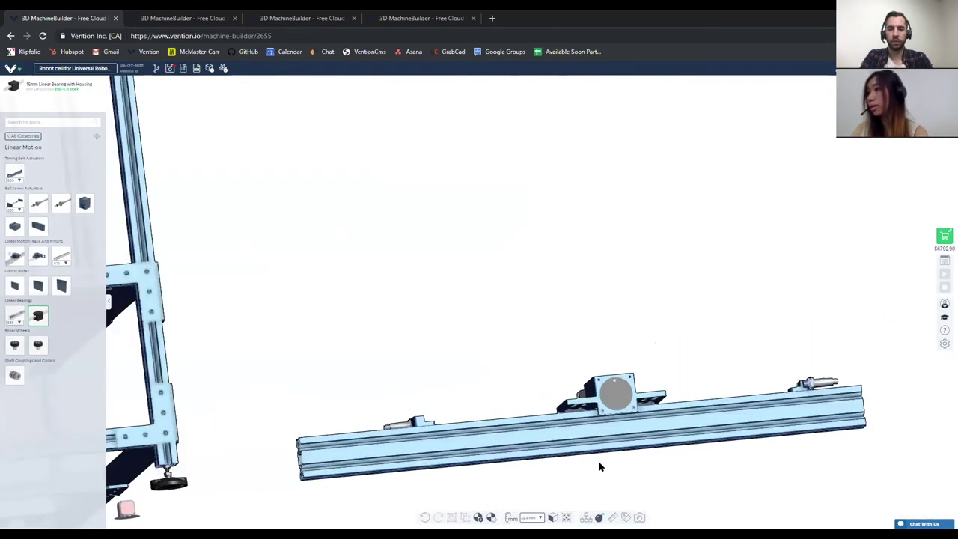
{"action": "scroll", "coordinate": [733, 345], "scroll_direction": "up", "scroll_amount": 4}
{"action": "left_click_drag", "start_coordinate": [662, 464], "coordinate": [326, 450]}
{"action": "left_click", "coordinate": [18, 348]}
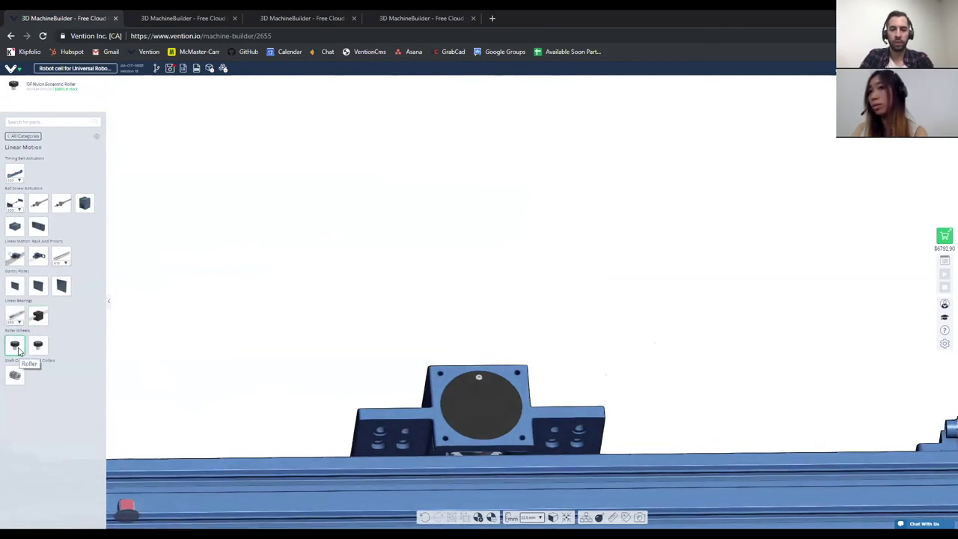
{"action": "scroll", "coordinate": [385, 428], "scroll_direction": "up", "scroll_amount": 4}
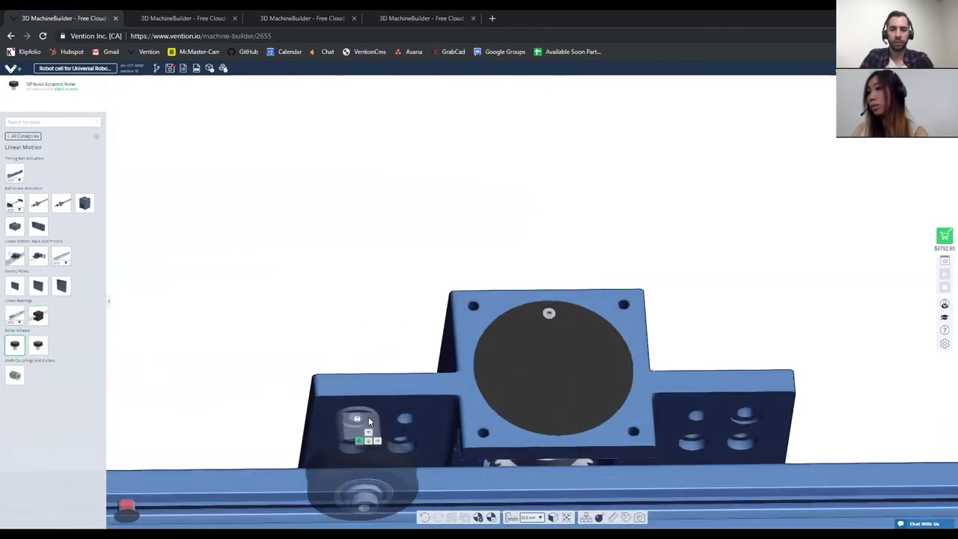
{"action": "left_click", "coordinate": [368, 421]}
- Mount a second Nylon Eccentric Roller beneath the other carriage flange on the same side, and check both rollers
{"action": "scroll", "coordinate": [372, 425], "scroll_direction": "down", "scroll_amount": 3}
{"action": "scroll", "coordinate": [570, 432], "scroll_direction": "up", "scroll_amount": 2}
{"action": "left_click", "coordinate": [609, 419]}
{"action": "middle_click_drag", "start_coordinate": [601, 415], "coordinate": [549, 456]}
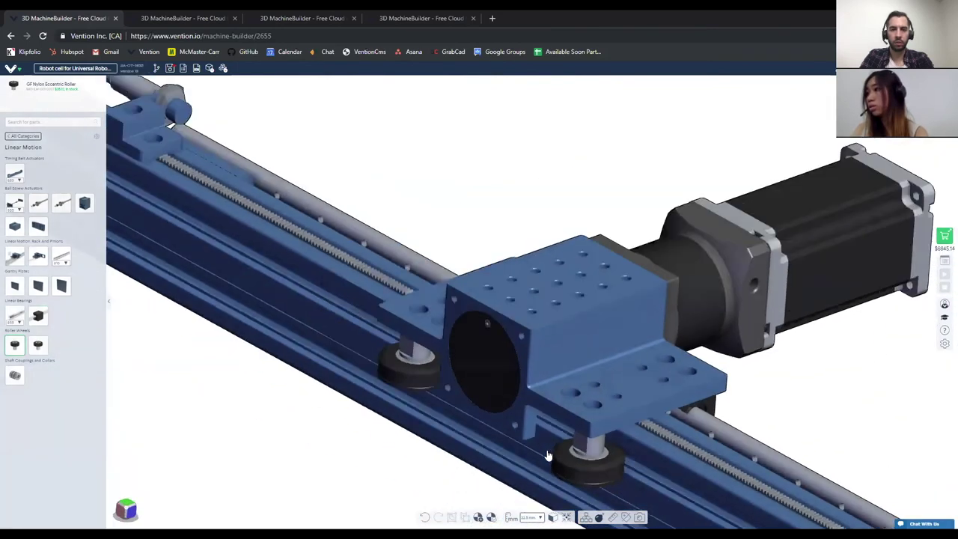
{"action": "scroll", "coordinate": [575, 456], "scroll_direction": "down", "scroll_amount": 3}
{"action": "scroll", "coordinate": [575, 452], "scroll_direction": "up", "scroll_amount": 3}
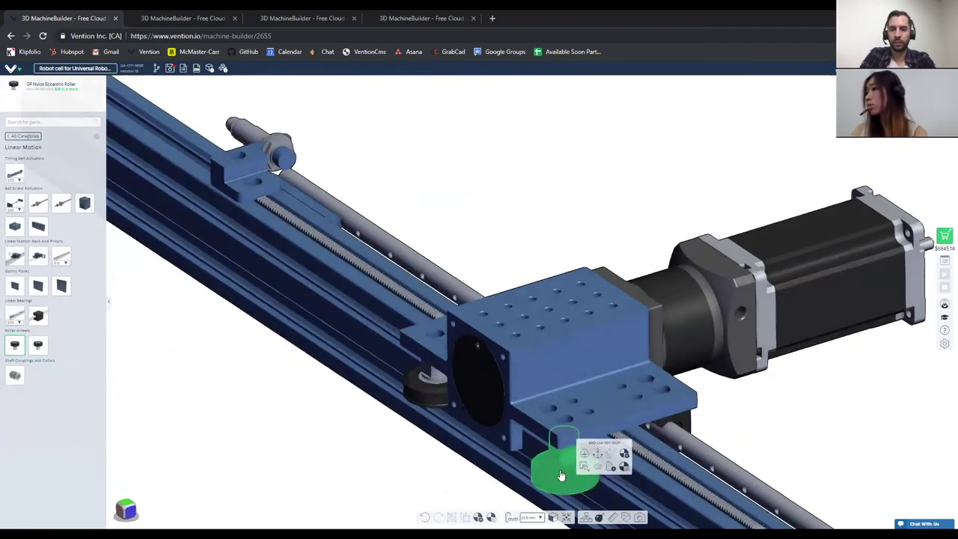
- Remove both Nylon Eccentric Rollers from beneath the carriage flanges
{"action": "double_click", "coordinate": [562, 475]}
{"action": "right_click_drag", "start_coordinate": [682, 416], "coordinate": [662, 432]}
{"action": "double_click", "coordinate": [548, 481]}
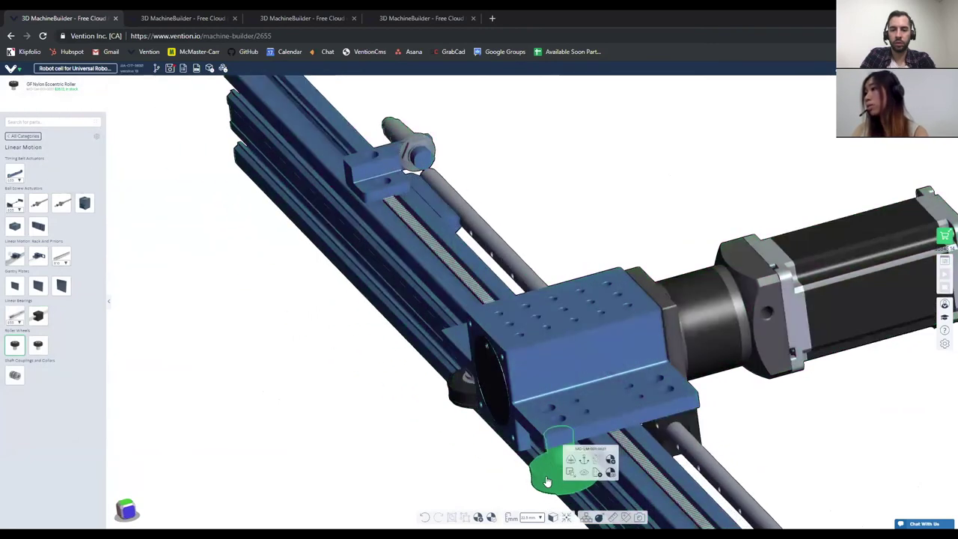
{"action": "scroll", "coordinate": [531, 440], "scroll_direction": "down", "scroll_amount": 2}
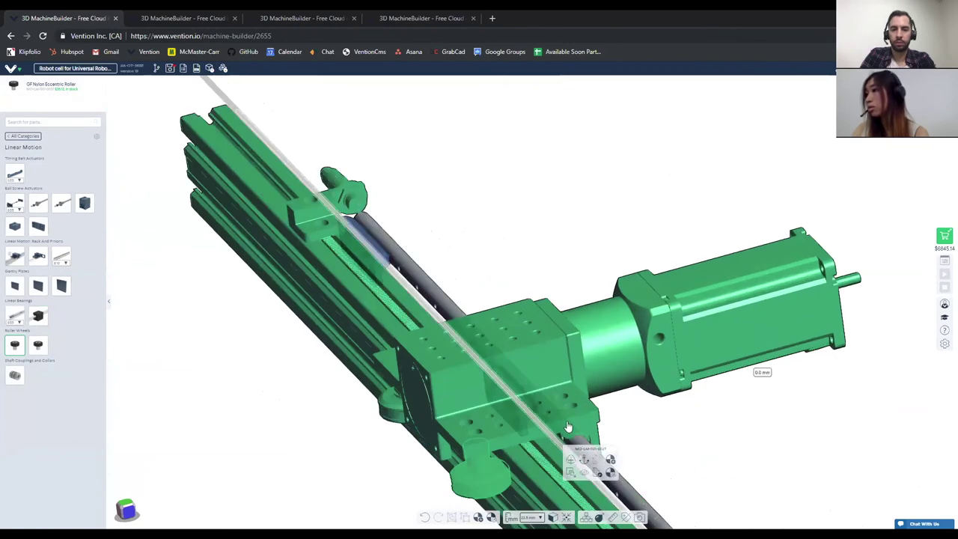
{"action": "scroll", "coordinate": [498, 447], "scroll_direction": "down", "scroll_amount": 2}
{"action": "right_click_drag", "start_coordinate": [498, 448], "coordinate": [509, 445]}
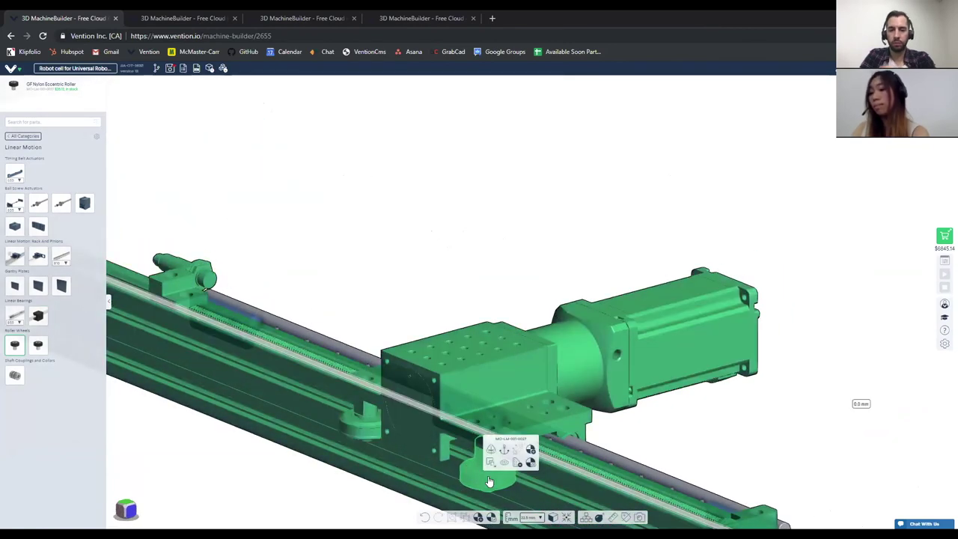
{"action": "scroll", "coordinate": [509, 428], "scroll_direction": "down", "scroll_amount": 3}
{"action": "scroll", "coordinate": [429, 428], "scroll_direction": "up", "scroll_amount": 2}
{"action": "key", "text": "ctrl+z"}
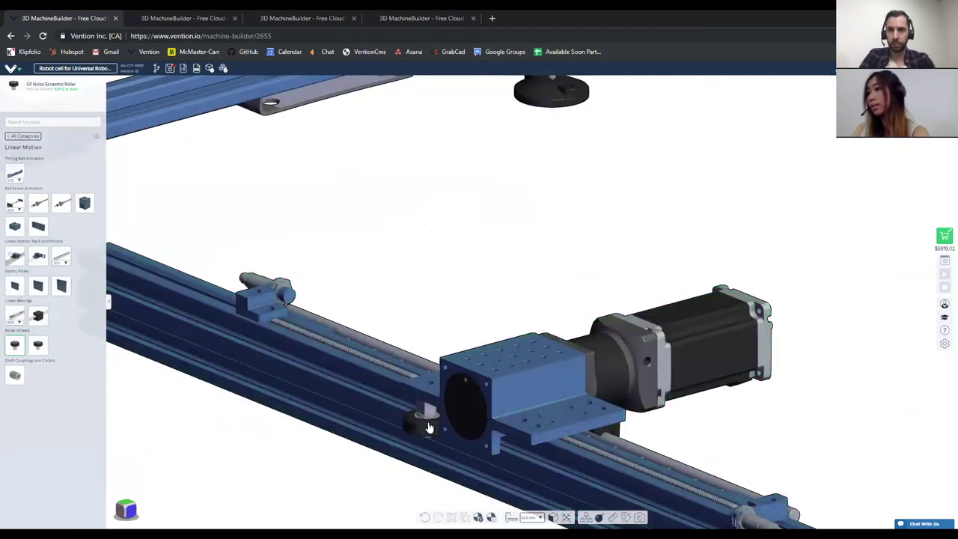
{"action": "left_click", "coordinate": [434, 425]}
{"action": "key", "text": "Delete"}
{"action": "scroll", "coordinate": [421, 432], "scroll_direction": "down", "scroll_amount": 3}
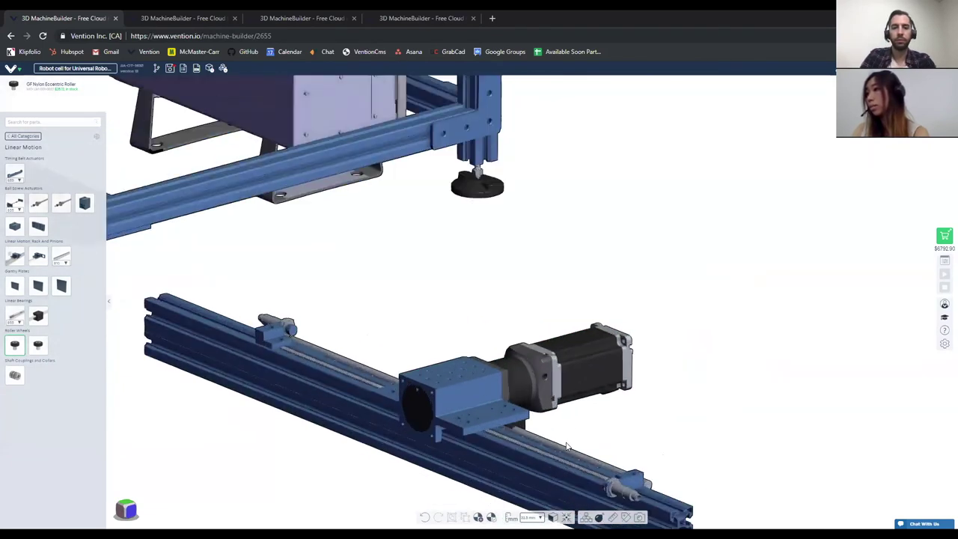
- Duplicate the 16mm linear shaft onto the opposite side of the extrusion and slide it lengthwise into position
{"action": "left_click", "coordinate": [574, 457]}
{"action": "key", "text": "ctrl+c"}
{"action": "key", "text": "ctrl+v"}
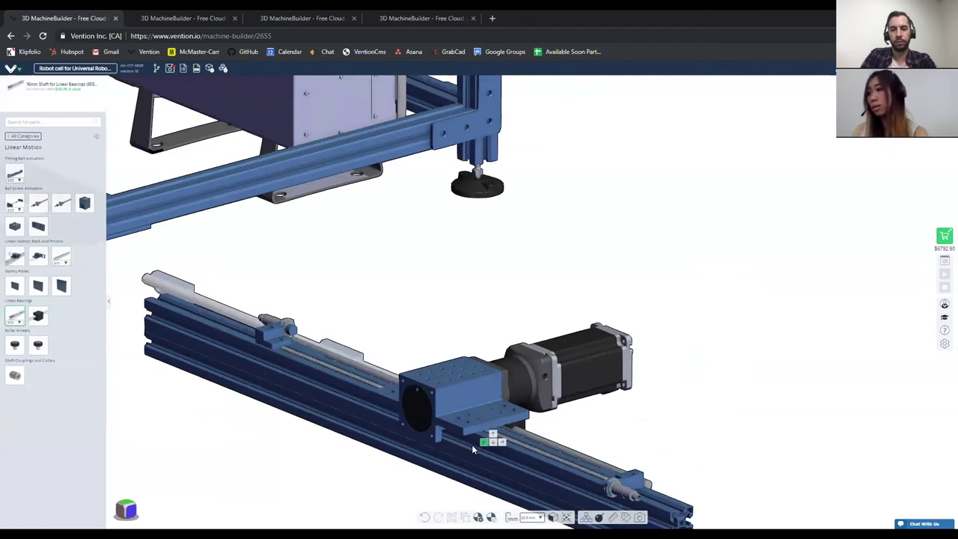
{"action": "scroll", "coordinate": [486, 447], "scroll_direction": "down", "scroll_amount": 2}
{"action": "scroll", "coordinate": [515, 444], "scroll_direction": "up", "scroll_amount": 2}
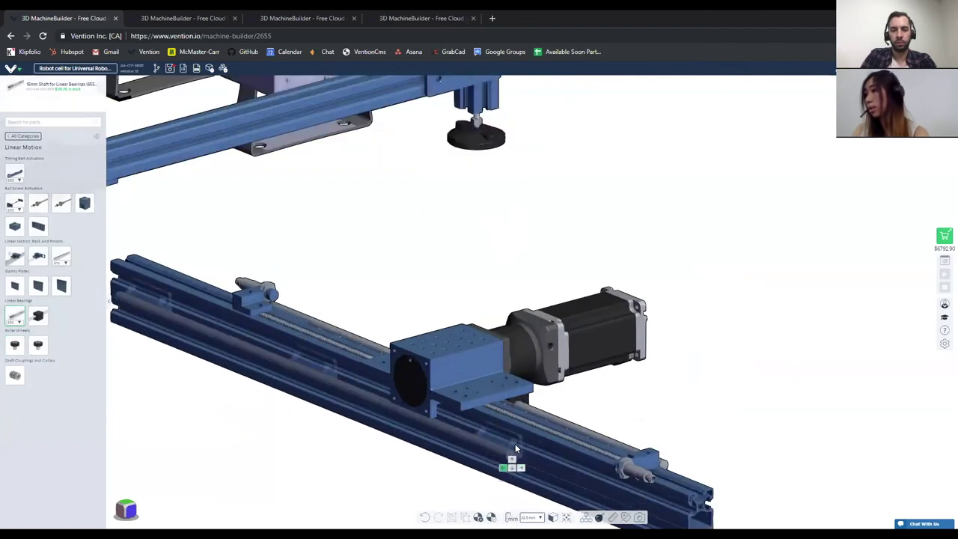
{"action": "left_click", "coordinate": [515, 444]}
{"action": "left_click", "coordinate": [505, 438]}
{"action": "left_click_drag", "start_coordinate": [504, 441], "coordinate": [562, 456]}
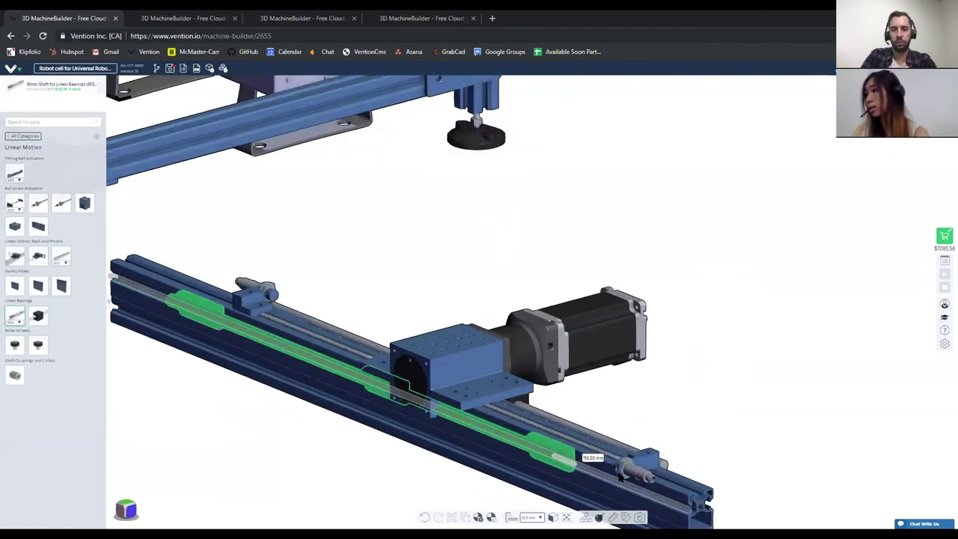
{"action": "left_click_drag", "start_coordinate": [562, 455], "coordinate": [613, 474]}
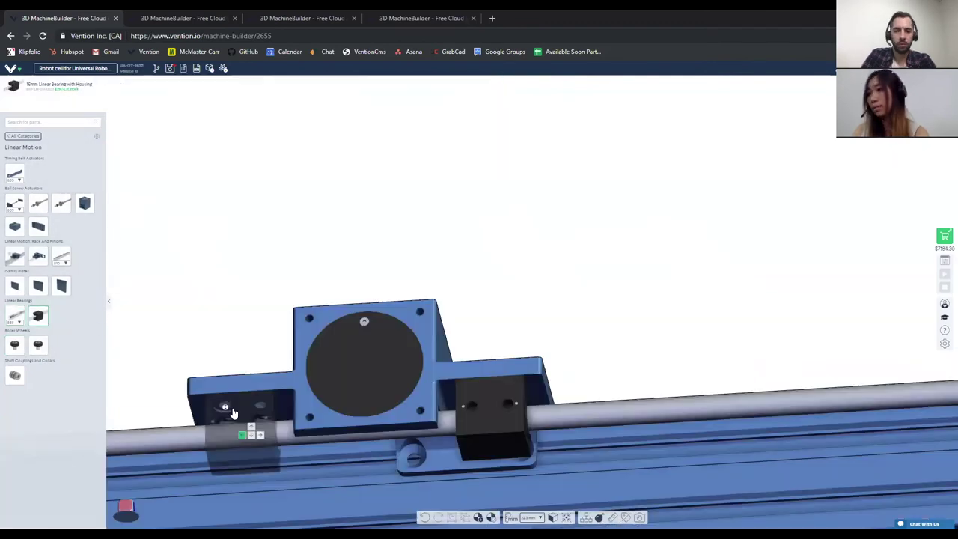
- Attach a 16mm Linear Bearing with Housing under the remaining flange on the second shaft, review the actuator, and switch to the presentation slides
{"action": "left_click", "coordinate": [234, 413]}
{"action": "scroll", "coordinate": [252, 400], "scroll_direction": "down", "scroll_amount": 3}
{"action": "right_click_drag", "start_coordinate": [252, 399], "coordinate": [278, 413]}
{"action": "scroll", "coordinate": [299, 405], "scroll_direction": "down", "scroll_amount": 2}
{"action": "key", "text": "space"}
{"action": "scroll", "coordinate": [387, 405], "scroll_direction": "down", "scroll_amount": 5}
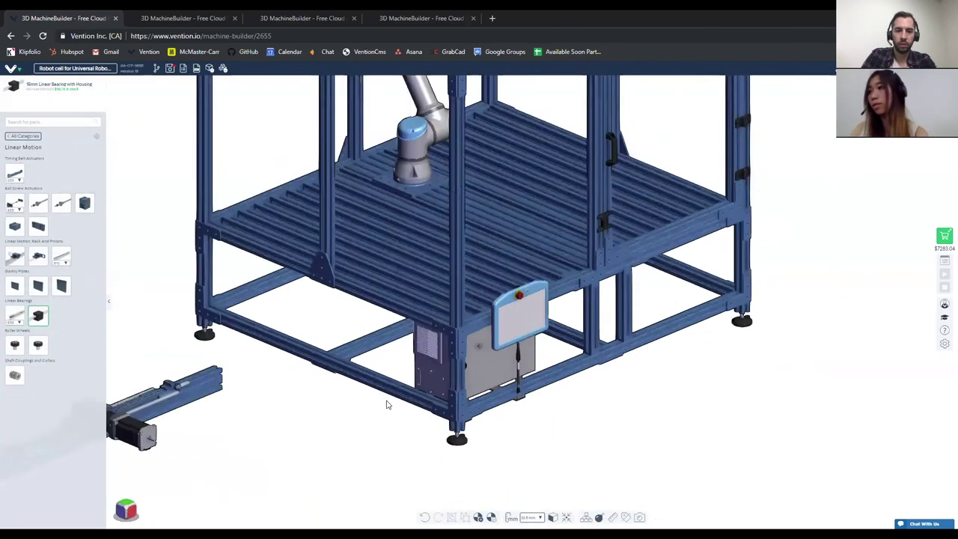
{"action": "scroll", "coordinate": [507, 388], "scroll_direction": "up", "scroll_amount": 5}
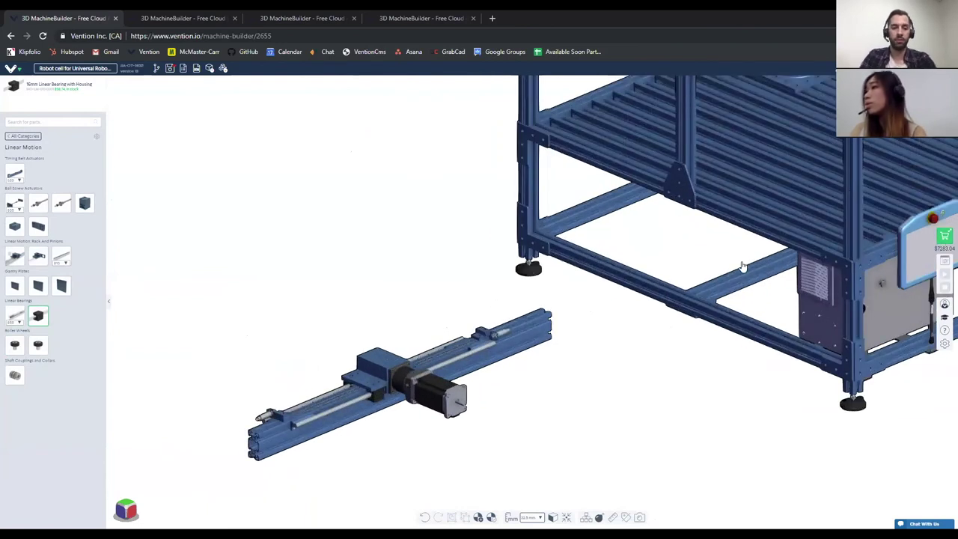
{"action": "left_click_drag", "start_coordinate": [742, 267], "coordinate": [480, 305]}
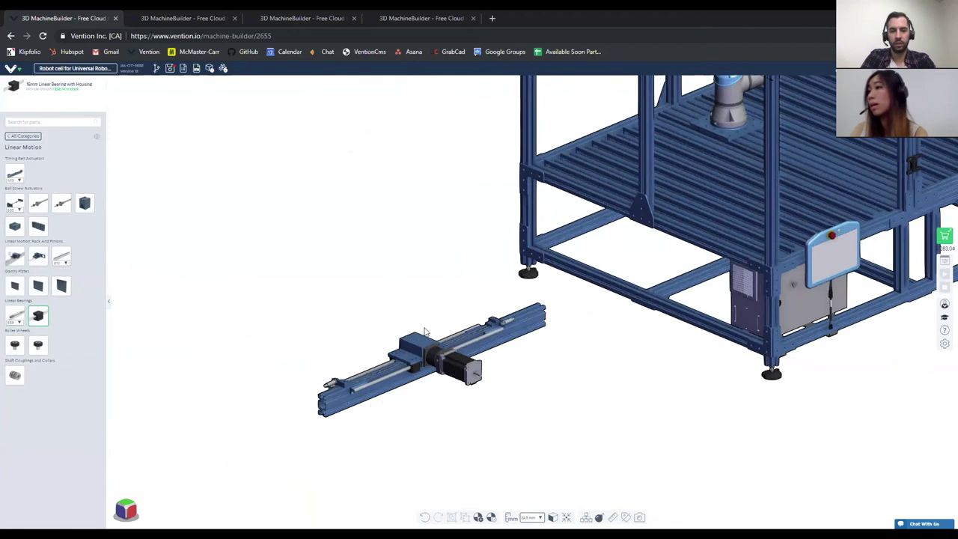
{"action": "scroll", "coordinate": [379, 392], "scroll_direction": "down", "scroll_amount": 3}
{"action": "scroll", "coordinate": [426, 356], "scroll_direction": "up", "scroll_amount": 2}
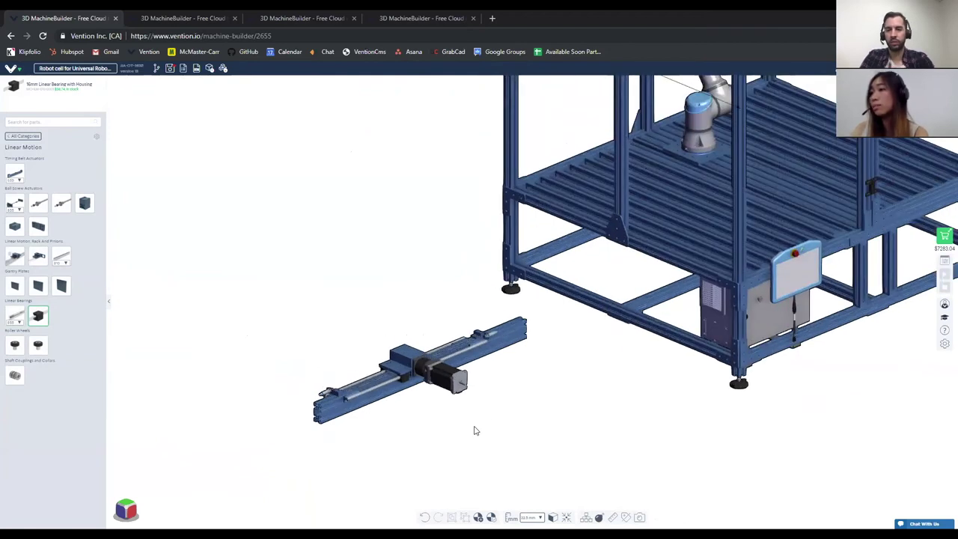
{"action": "key", "text": "alt+Tab"}
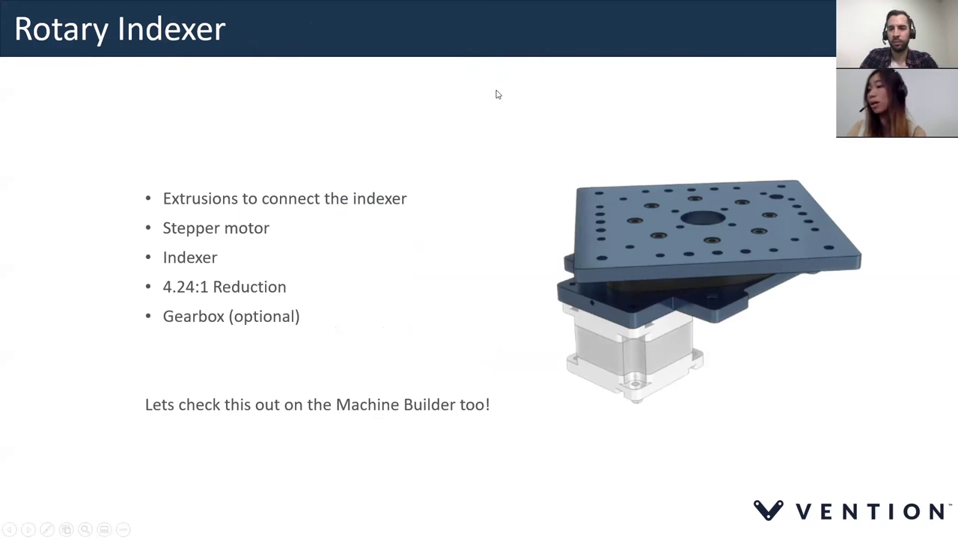
- Return to MachineBuilder and place a Rotary Actuator on the floor beside the rack and pinion actuator
{"action": "key", "text": "alt+Tab"}
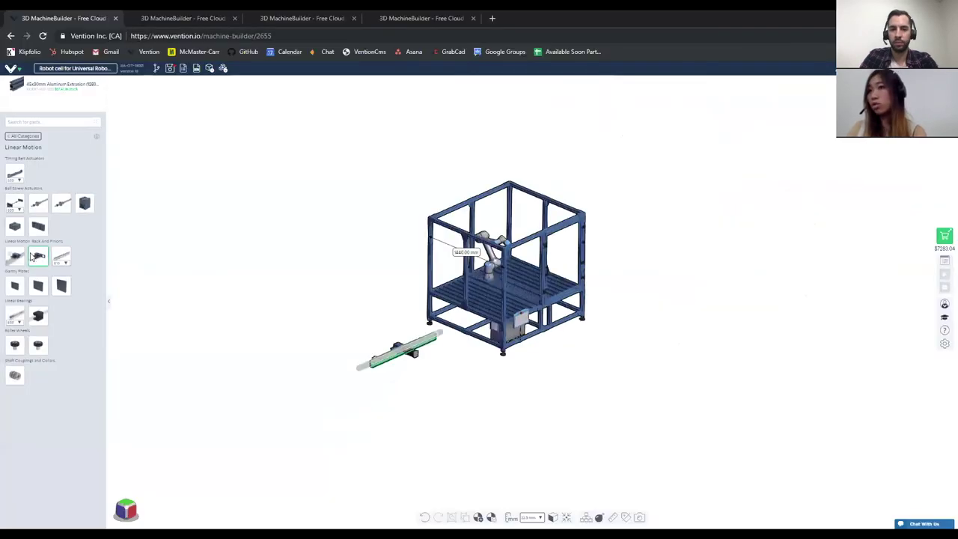
{"action": "left_click", "coordinate": [20, 135]}
{"action": "left_click", "coordinate": [24, 239]}
{"action": "left_click", "coordinate": [15, 172]}
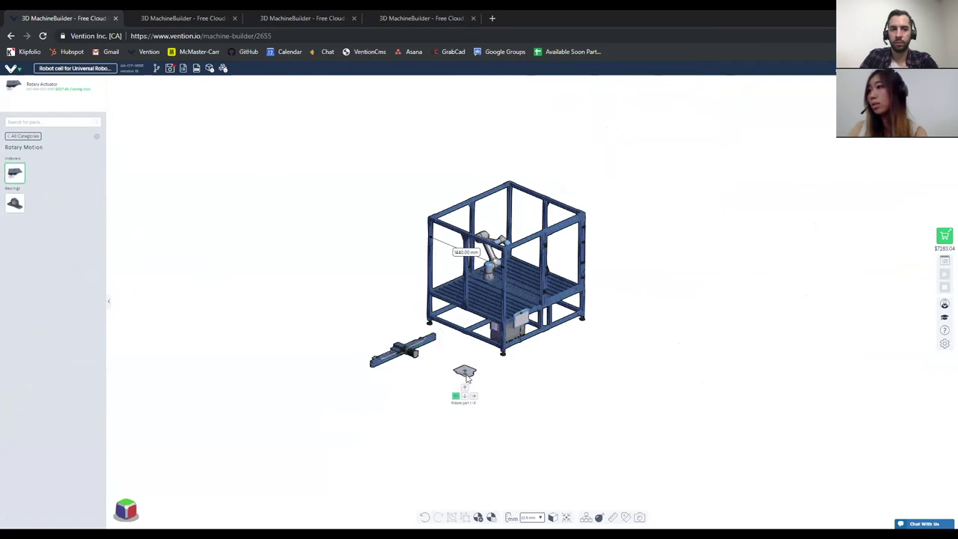
{"action": "scroll", "coordinate": [455, 371], "scroll_direction": "up", "scroll_amount": 3}
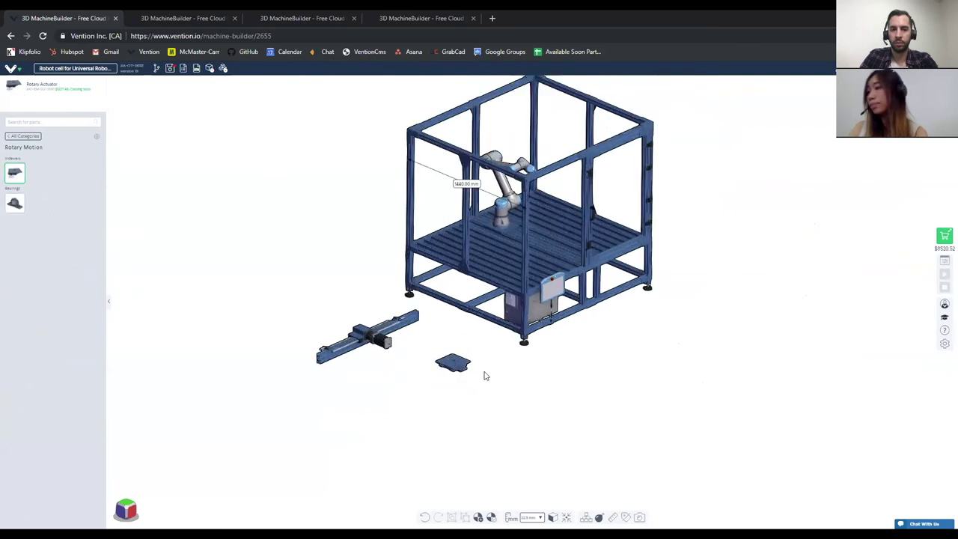
{"action": "scroll", "coordinate": [423, 354], "scroll_direction": "up", "scroll_amount": 6}
{"action": "middle_click_drag", "start_coordinate": [427, 344], "coordinate": [401, 365]}
{"action": "scroll", "coordinate": [422, 358], "scroll_direction": "up", "scroll_amount": 3}
{"action": "scroll", "coordinate": [420, 363], "scroll_direction": "up", "scroll_amount": 3}
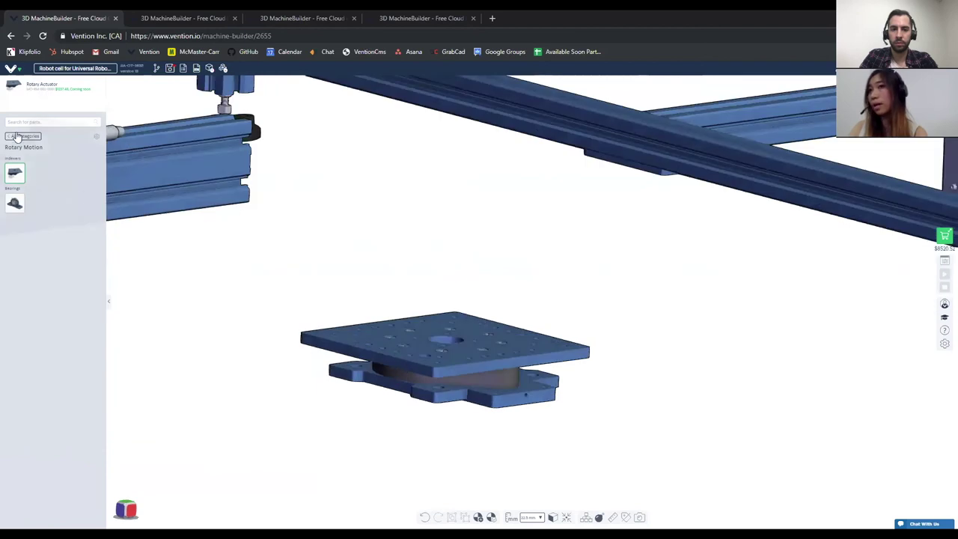
- Start adding a 585 mm long 45x90mm aluminum extrusion near the rotary actuator's underside and set the snap increment to 45 mm
{"action": "left_click", "coordinate": [18, 137]}
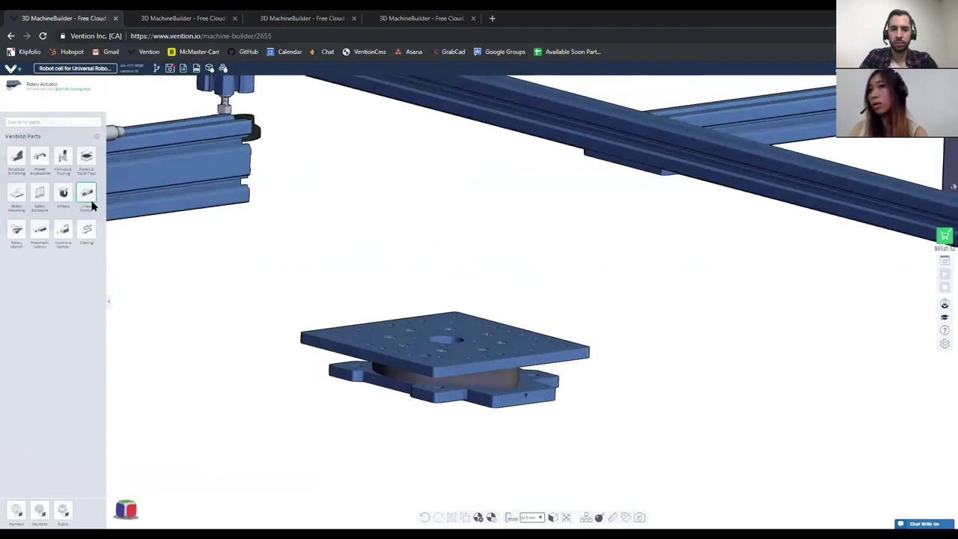
{"action": "left_click", "coordinate": [23, 161]}
{"action": "left_click", "coordinate": [62, 173]}
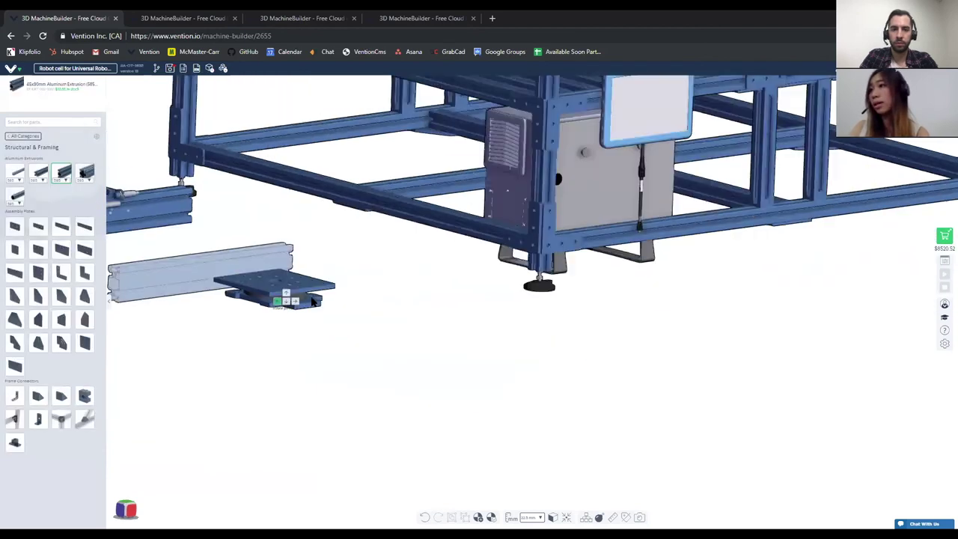
{"action": "scroll", "coordinate": [283, 298], "scroll_direction": "up", "scroll_amount": 4}
{"action": "key", "text": "Left"}
{"action": "right_click_drag", "start_coordinate": [273, 290], "coordinate": [261, 281]}
{"action": "key", "text": "Left"}
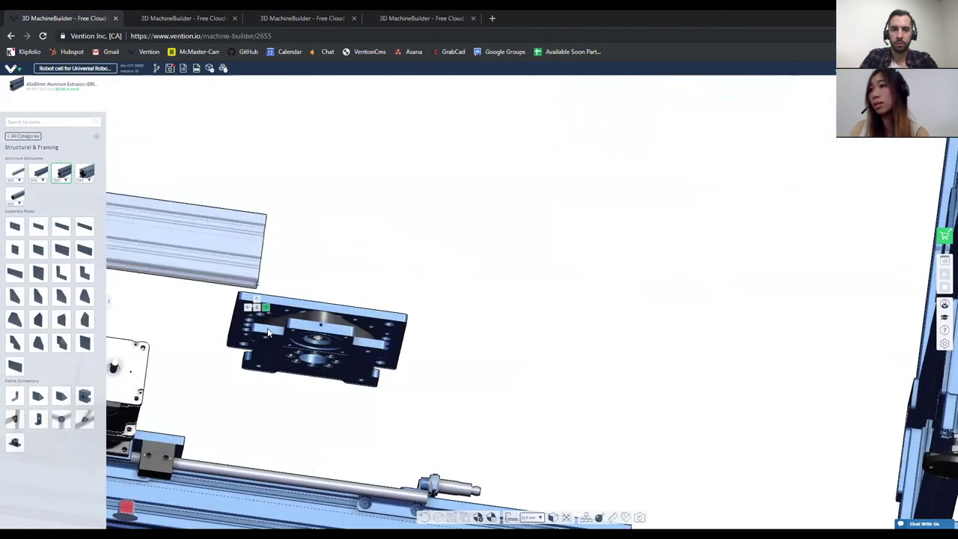
{"action": "left_click", "coordinate": [533, 517]}
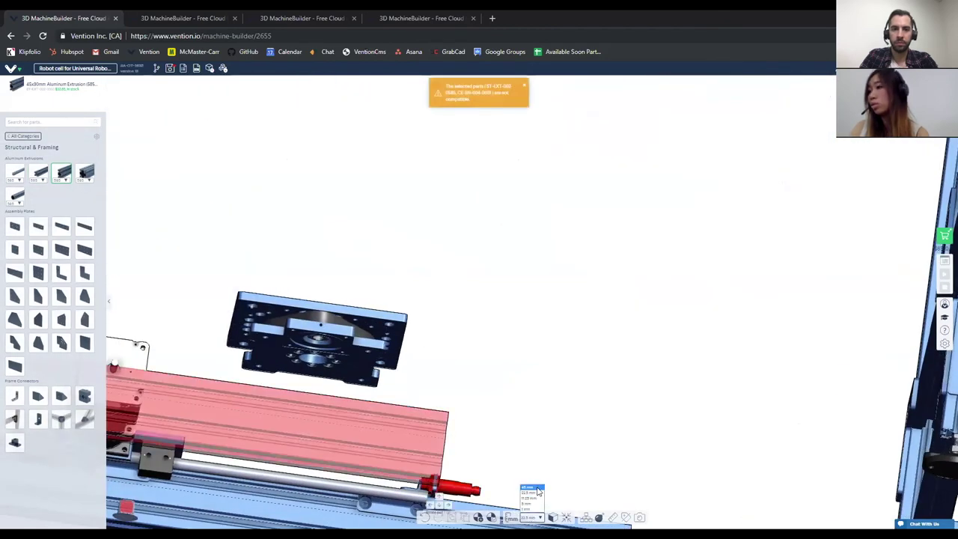
{"action": "left_click", "coordinate": [537, 489]}
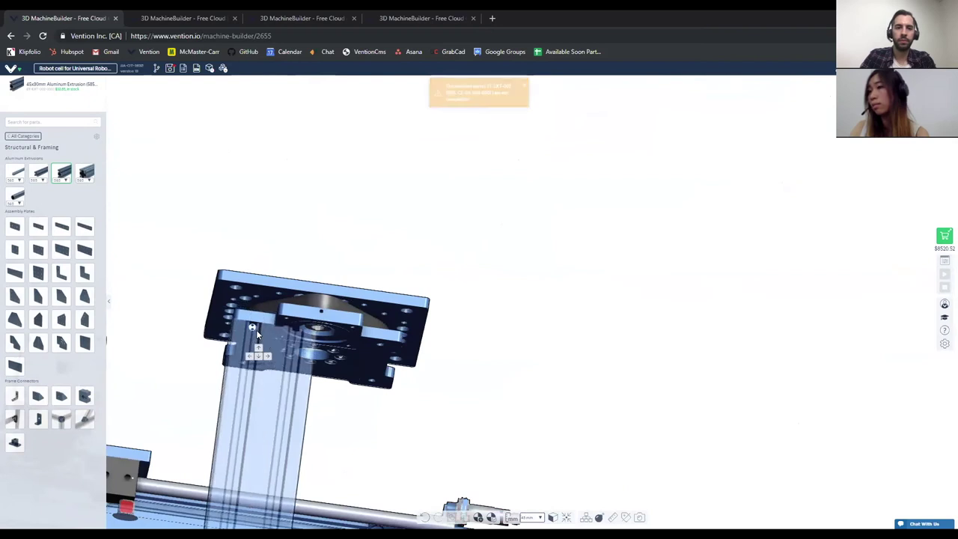
- Attach the 45x90mm extrusion under one side of the rotary actuator's base and slide it along its length
{"action": "left_click", "coordinate": [256, 331]}
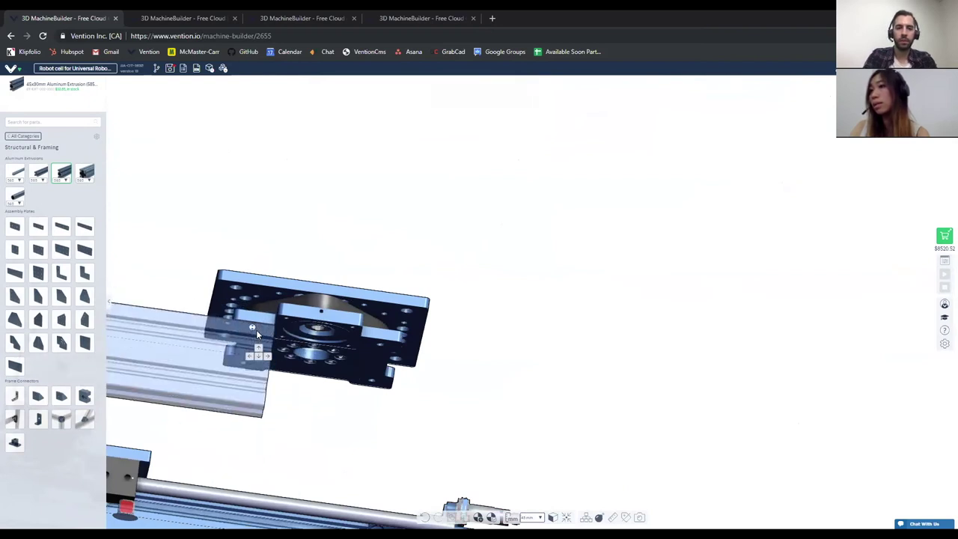
{"action": "left_click", "coordinate": [257, 334]}
{"action": "scroll", "coordinate": [256, 334], "scroll_direction": "down", "scroll_amount": 5}
{"action": "right_click_drag", "start_coordinate": [268, 357], "coordinate": [260, 359]}
{"action": "left_click", "coordinate": [264, 369]}
{"action": "left_click_drag", "start_coordinate": [264, 369], "coordinate": [303, 382]}
- Attach a second 45x90mm extrusion, parallel to the first, under the other side of the rotary actuator's base
{"action": "right_click_drag", "start_coordinate": [257, 320], "coordinate": [353, 370]}
{"action": "scroll", "coordinate": [328, 373], "scroll_direction": "up", "scroll_amount": 4}
{"action": "key", "text": "Escape"}
{"action": "key", "text": "Left"}
{"action": "key", "text": "Left"}
{"action": "key", "text": "Left"}
{"action": "key", "text": "Left"}
{"action": "key", "text": "Left"}
{"action": "key", "text": "Left"}
{"action": "key", "text": "Left"}
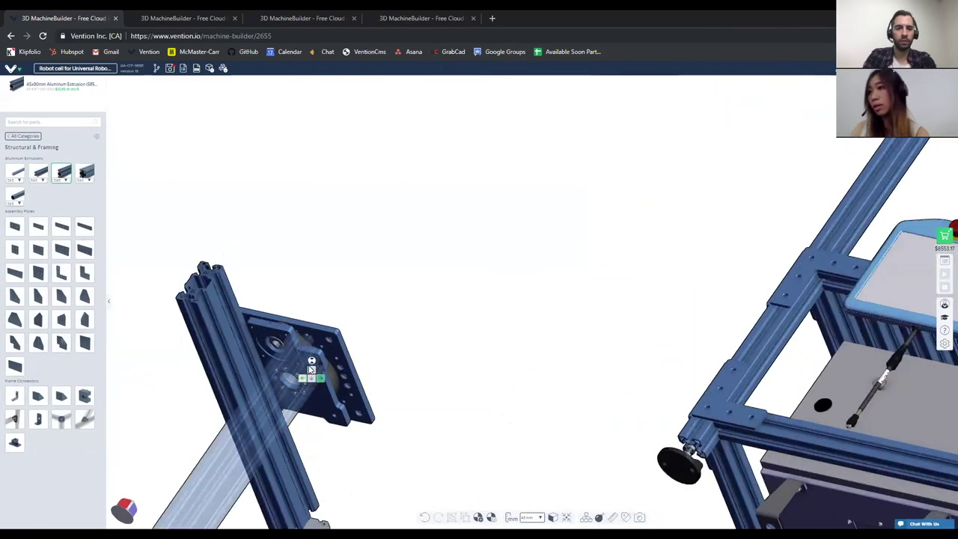
{"action": "left_click", "coordinate": [311, 370]}
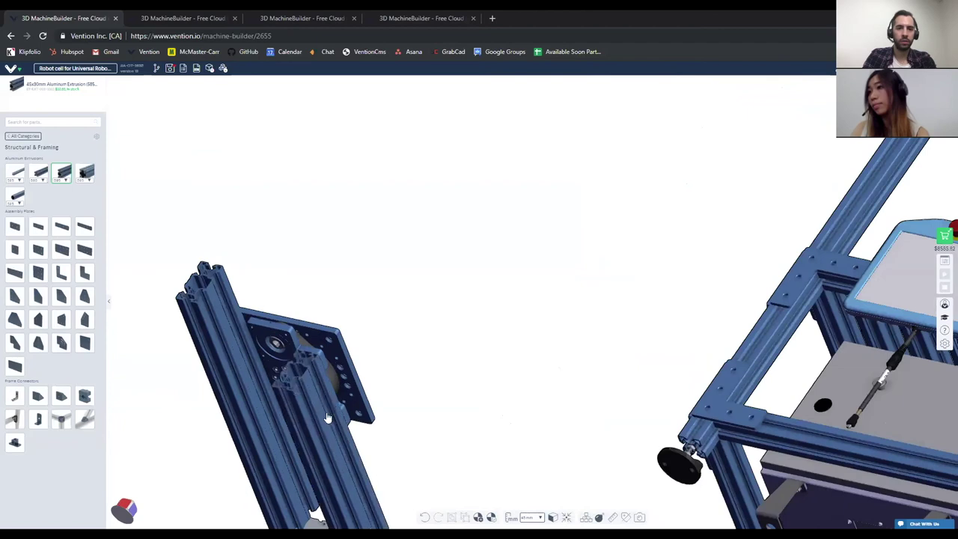
{"action": "left_click", "coordinate": [318, 418]}
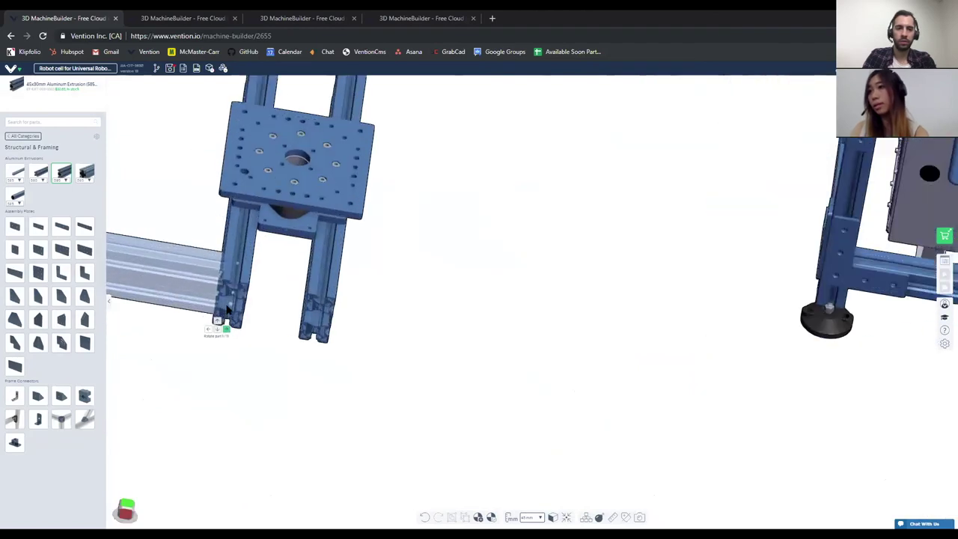
- Attach a 45x90mm crosspiece under one end of the two parallel extrusions and slide it sideways to span both
{"action": "left_click", "coordinate": [228, 308]}
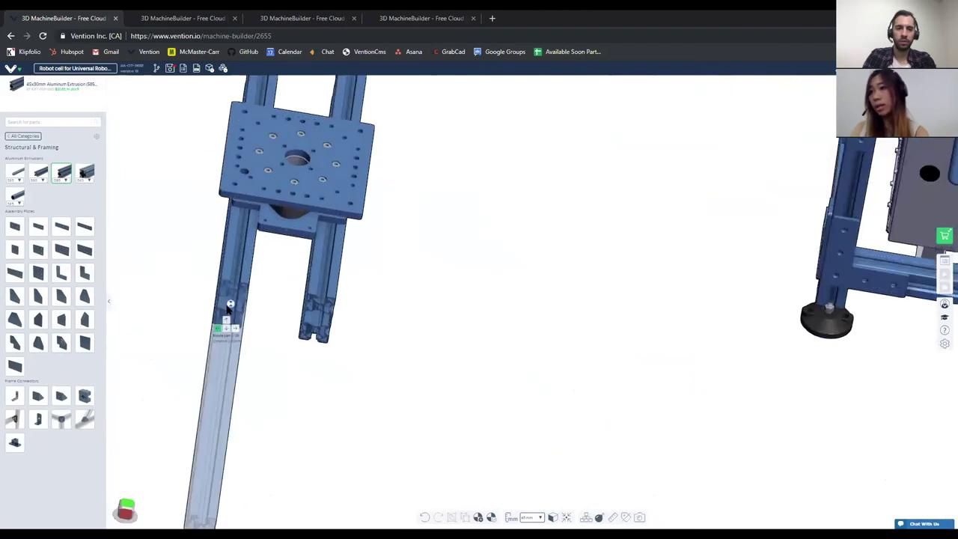
{"action": "left_click", "coordinate": [228, 307]}
{"action": "left_click", "coordinate": [228, 308]}
{"action": "left_click", "coordinate": [229, 307]}
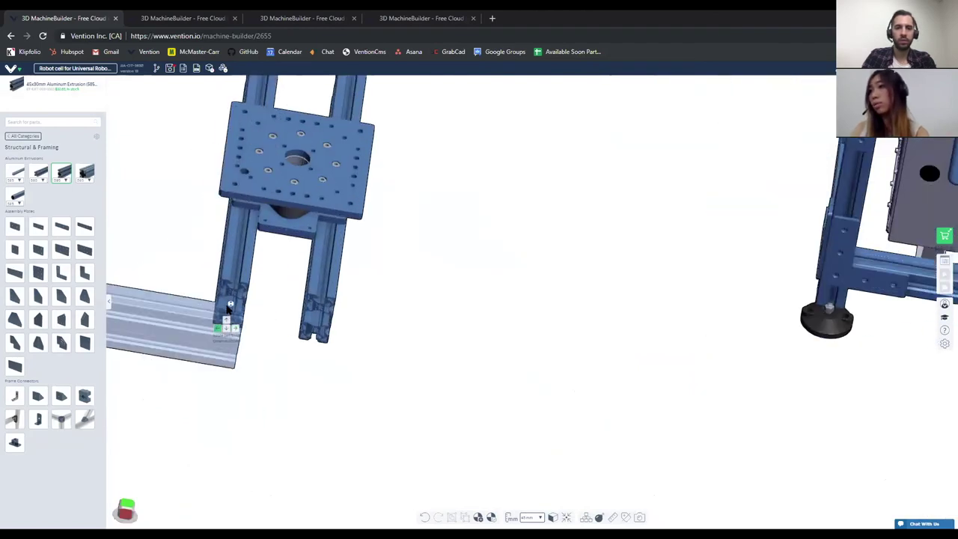
{"action": "left_click", "coordinate": [228, 307]}
{"action": "left_click", "coordinate": [228, 307]}
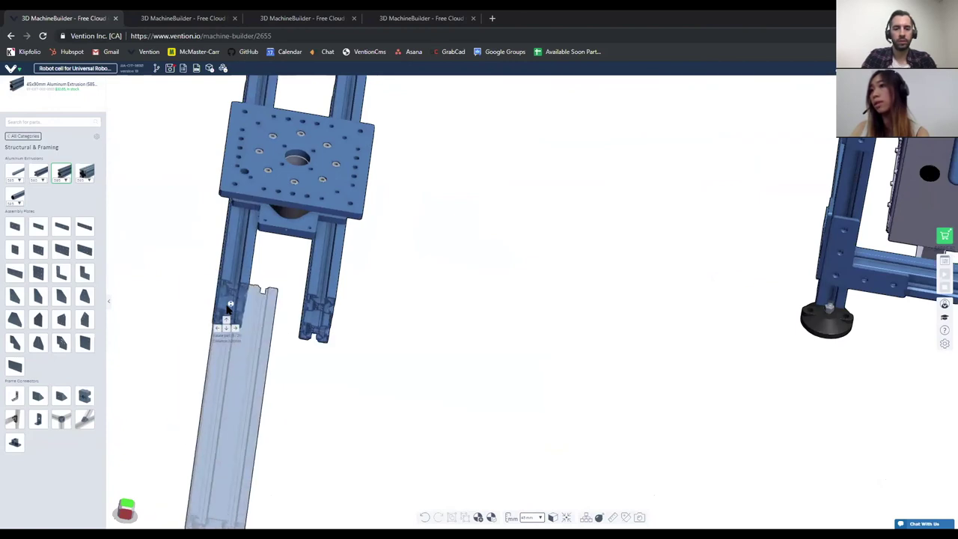
{"action": "left_click", "coordinate": [229, 307]}
{"action": "left_click", "coordinate": [213, 299]}
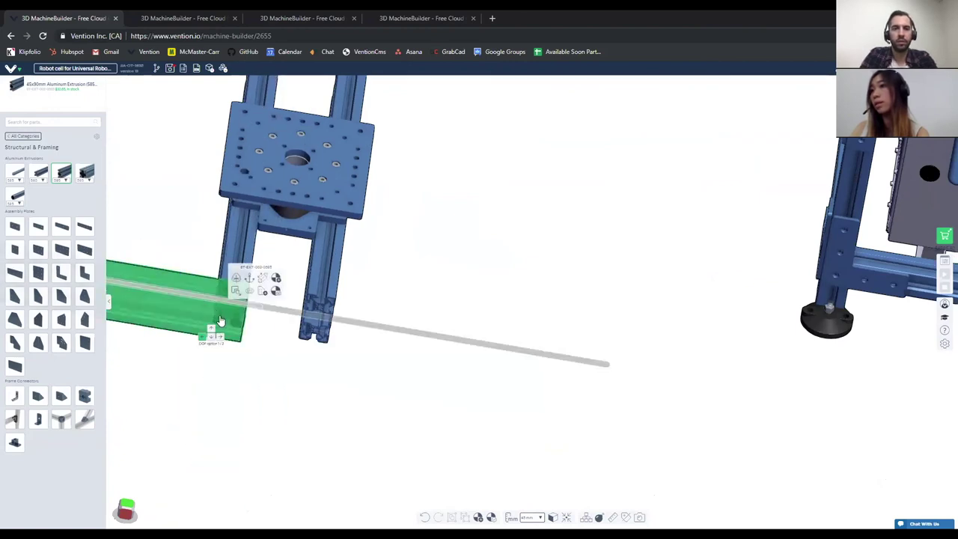
{"action": "scroll", "coordinate": [211, 303], "scroll_direction": "down", "scroll_amount": 3}
{"action": "left_click_drag", "start_coordinate": [215, 308], "coordinate": [343, 332]}
- Attach another 45x90mm crosspiece at the opposite end of the parallel extrusions and slide it about 270 mm to span both
{"action": "scroll", "coordinate": [264, 297], "scroll_direction": "down", "scroll_amount": 3}
{"action": "right_click_drag", "start_coordinate": [262, 296], "coordinate": [358, 352]}
{"action": "key", "text": "ctrl+v"}
{"action": "scroll", "coordinate": [254, 356], "scroll_direction": "up", "scroll_amount": 5}
{"action": "key", "text": "Left"}
{"action": "key", "text": "Right"}
{"action": "key", "text": "Right"}
{"action": "key", "text": "Left"}
{"action": "key", "text": "Left"}
{"action": "key", "text": "Left"}
{"action": "left_click", "coordinate": [187, 362]}
{"action": "scroll", "coordinate": [166, 351], "scroll_direction": "down", "scroll_amount": 5}
{"action": "left_click", "coordinate": [157, 357]}
{"action": "left_click_drag", "start_coordinate": [161, 355], "coordinate": [222, 384]}
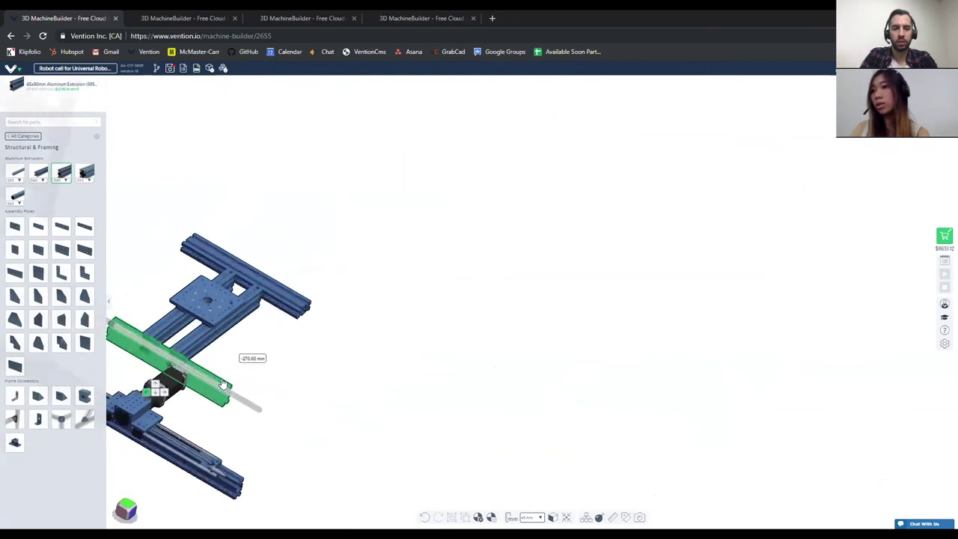
- Delete the unwanted extrusion and attach a vertical 45x90mm leg under one end of a crosspiece
{"action": "scroll", "coordinate": [209, 376], "scroll_direction": "down", "scroll_amount": 4}
{"action": "scroll", "coordinate": [262, 332], "scroll_direction": "up", "scroll_amount": 3}
{"action": "right_click_drag", "start_coordinate": [262, 332], "coordinate": [250, 298]}
{"action": "left_click", "coordinate": [258, 328]}
{"action": "key", "text": "Delete"}
{"action": "right_click_drag", "start_coordinate": [252, 380], "coordinate": [424, 414]}
{"action": "key", "text": "Right"}
{"action": "left_click", "coordinate": [265, 356]}
- Attach the three remaining vertical 45x90mm legs under the free ends of the two crosspieces
{"action": "scroll", "coordinate": [396, 407], "scroll_direction": "up", "scroll_amount": 2}
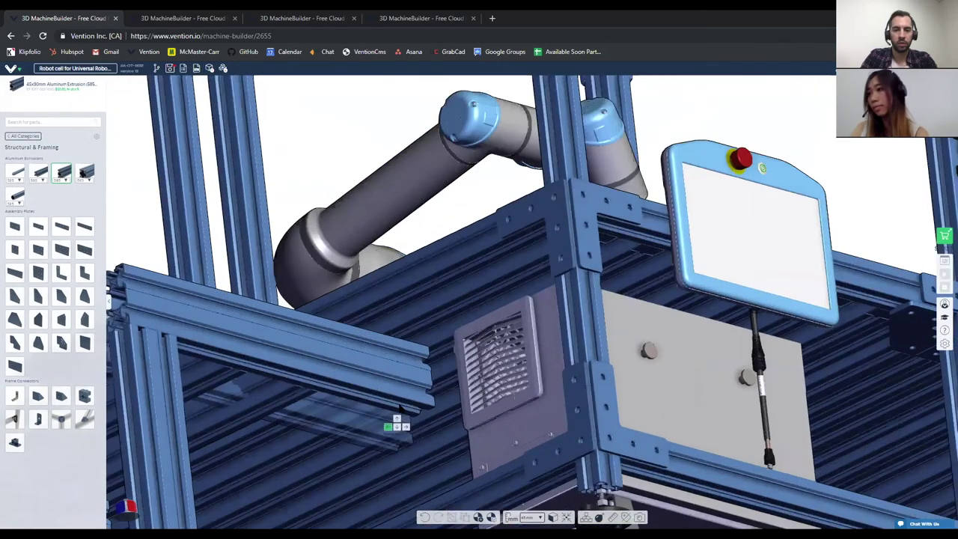
{"action": "left_click", "coordinate": [400, 408]}
{"action": "scroll", "coordinate": [409, 404], "scroll_direction": "down", "scroll_amount": 3}
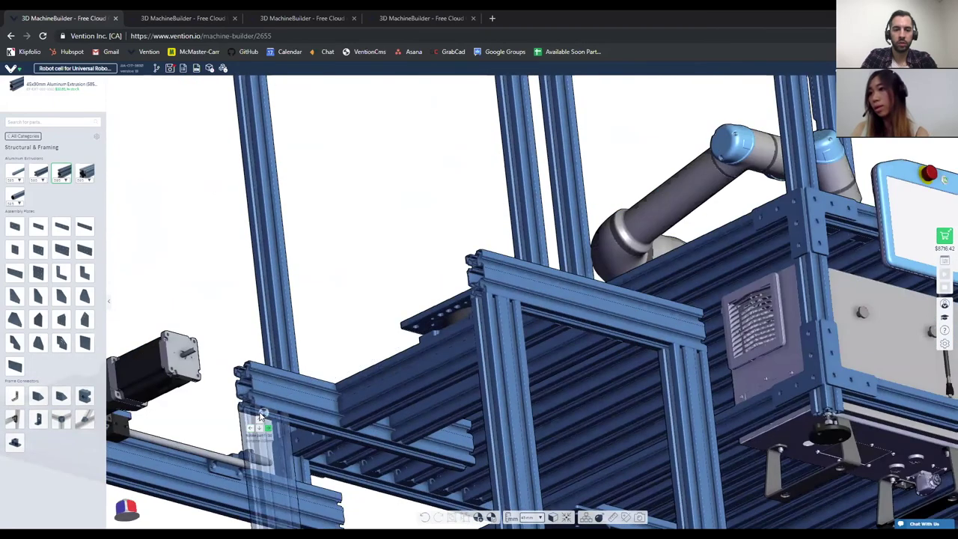
{"action": "scroll", "coordinate": [379, 432], "scroll_direction": "down", "scroll_amount": 2}
{"action": "scroll", "coordinate": [378, 433], "scroll_direction": "up", "scroll_amount": 3}
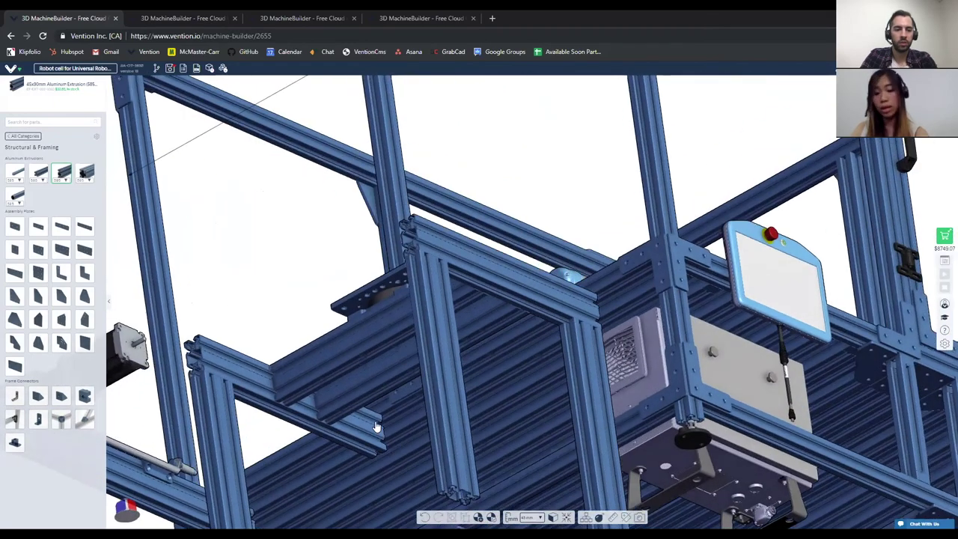
{"action": "scroll", "coordinate": [369, 449], "scroll_direction": "up", "scroll_amount": 2}
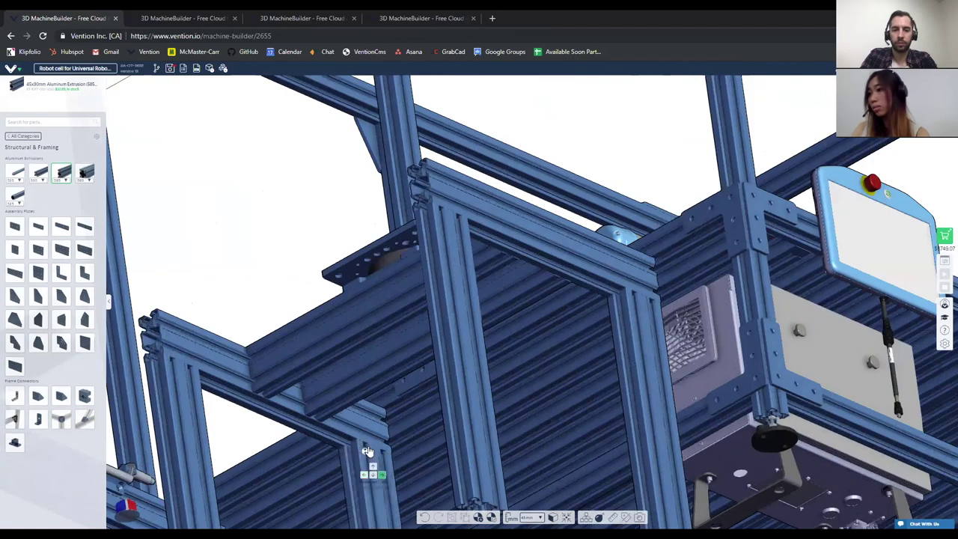
{"action": "scroll", "coordinate": [360, 431], "scroll_direction": "down", "scroll_amount": 3}
{"action": "scroll", "coordinate": [355, 427], "scroll_direction": "down", "scroll_amount": 4}
- Mount the 156mm NEMA 34 stepper motor on the pinion hub at the underside of the rotary actuator
{"action": "right_click_drag", "start_coordinate": [342, 435], "coordinate": [367, 468]}
{"action": "scroll", "coordinate": [367, 468], "scroll_direction": "down", "scroll_amount": 3}
{"action": "scroll", "coordinate": [430, 466], "scroll_direction": "up", "scroll_amount": 5}
{"action": "scroll", "coordinate": [365, 435], "scroll_direction": "up", "scroll_amount": 2}
{"action": "scroll", "coordinate": [364, 434], "scroll_direction": "down", "scroll_amount": 2}
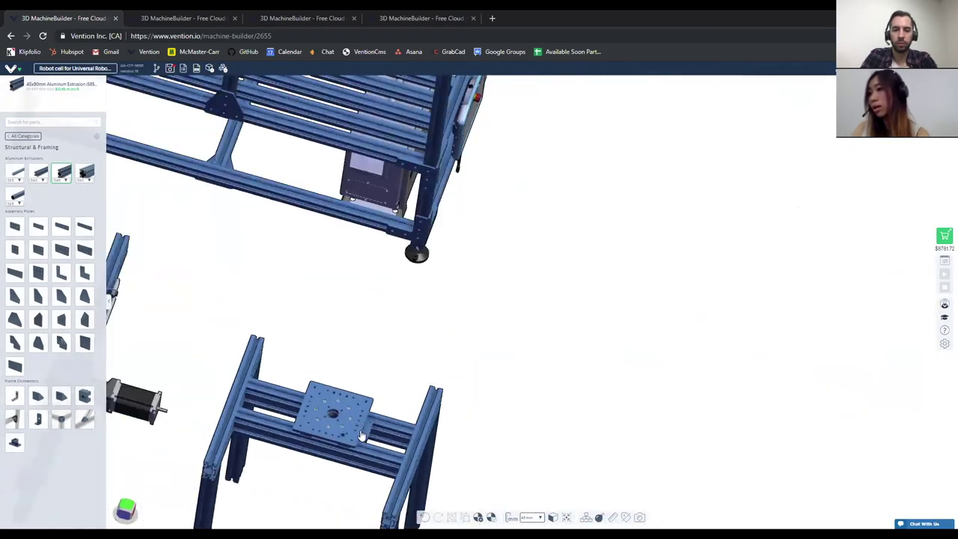
{"action": "right_click_drag", "start_coordinate": [360, 432], "coordinate": [365, 418]}
{"action": "left_click_drag", "start_coordinate": [364, 418], "coordinate": [478, 448]}
{"action": "scroll", "coordinate": [381, 454], "scroll_direction": "up", "scroll_amount": 5}
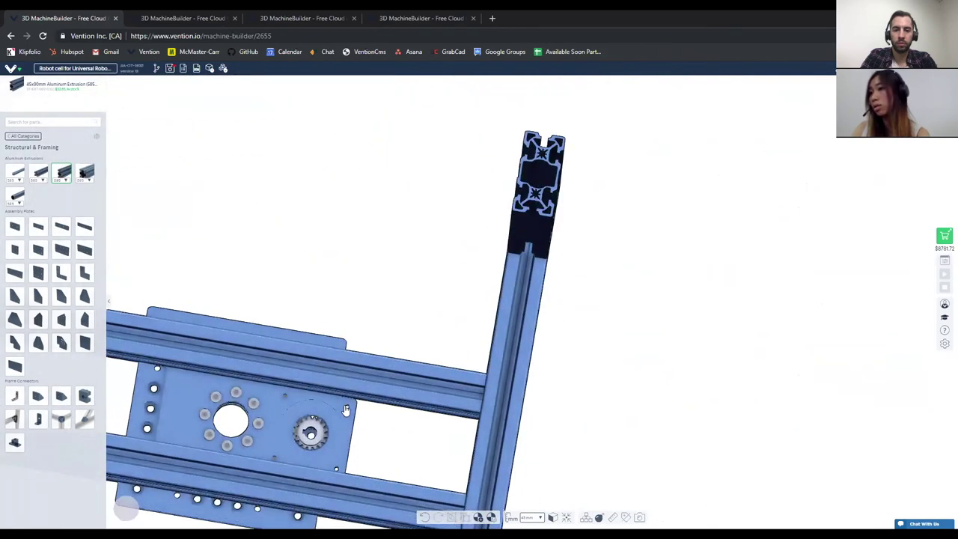
{"action": "left_click", "coordinate": [24, 136]}
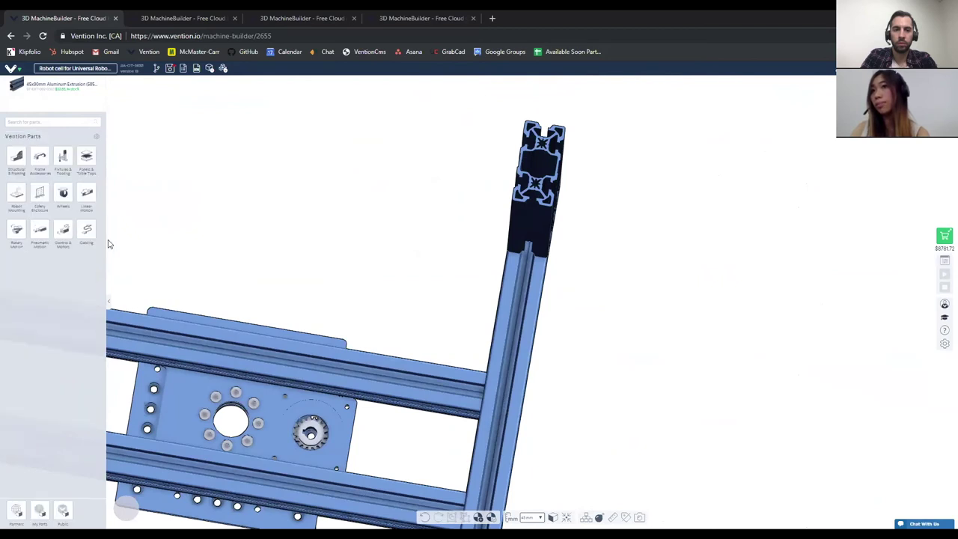
{"action": "left_click", "coordinate": [86, 196]}
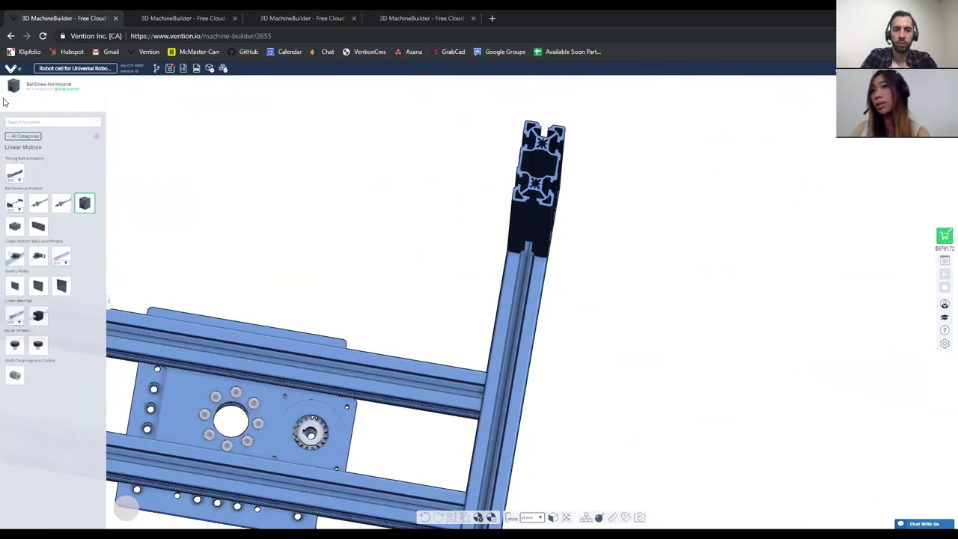
{"action": "left_click", "coordinate": [30, 137]}
{"action": "left_click", "coordinate": [63, 231]}
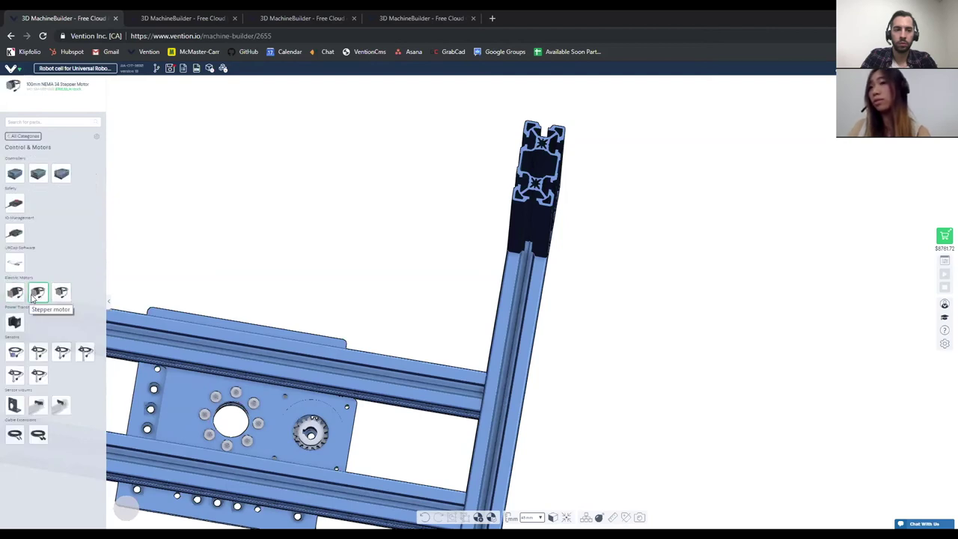
{"action": "left_click_drag", "start_coordinate": [15, 296], "coordinate": [328, 433]}
{"action": "middle_click_drag", "start_coordinate": [280, 415], "coordinate": [270, 488]}
{"action": "scroll", "coordinate": [265, 454], "scroll_direction": "down", "scroll_amount": 4}
- Try rotating the rotary actuator's top plate about its axis and undo the rotation
{"action": "left_click", "coordinate": [264, 404]}
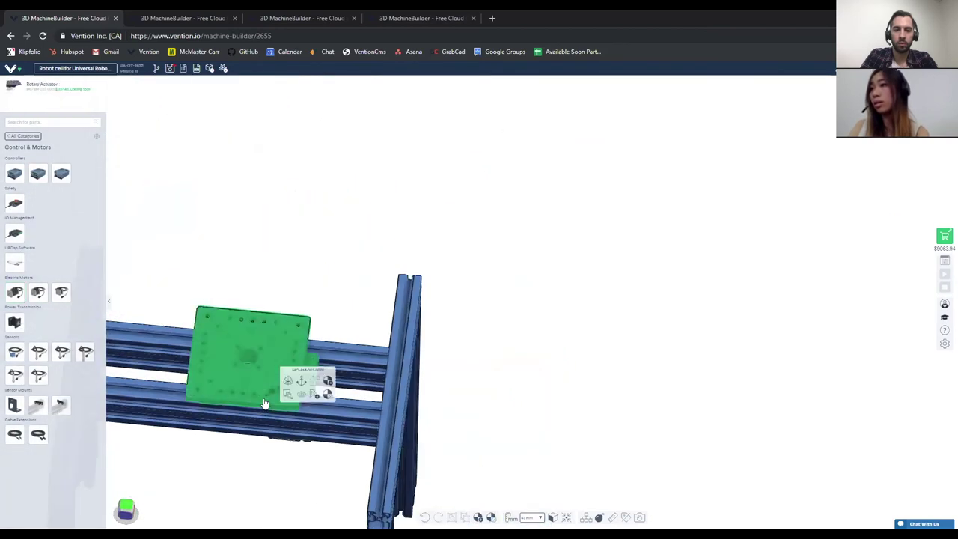
{"action": "scroll", "coordinate": [247, 396], "scroll_direction": "down", "scroll_amount": 2}
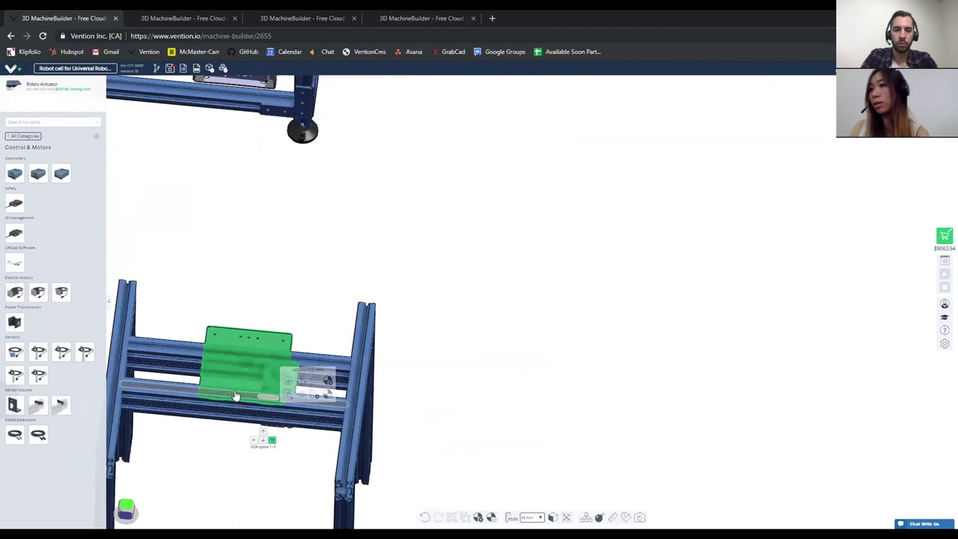
{"action": "left_click", "coordinate": [242, 392]}
{"action": "key", "text": "Left"}
{"action": "key", "text": "Right"}
{"action": "scroll", "coordinate": [253, 418], "scroll_direction": "down", "scroll_amount": 2}
{"action": "scroll", "coordinate": [289, 400], "scroll_direction": "up", "scroll_amount": 3}
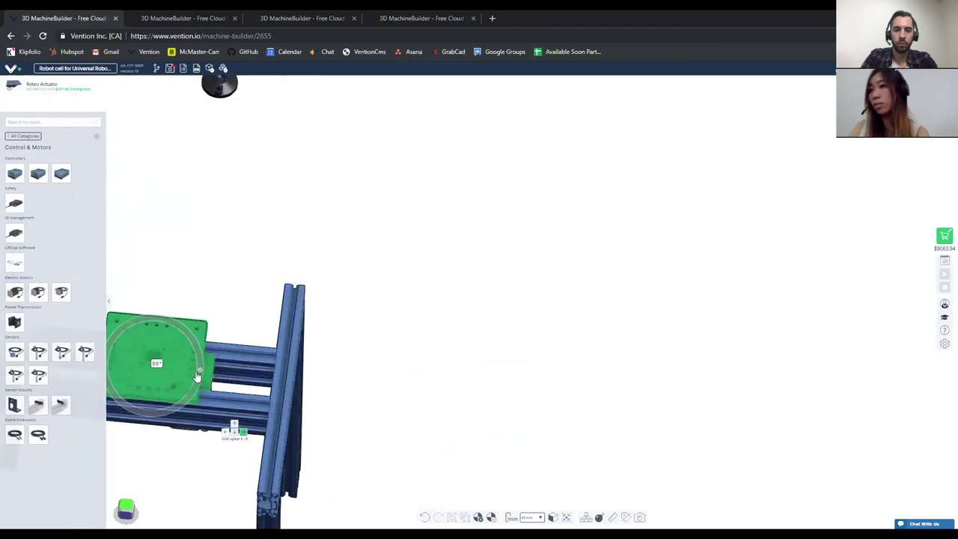
{"action": "left_click_drag", "start_coordinate": [201, 375], "coordinate": [173, 328]}
{"action": "left_click", "coordinate": [492, 373]}
{"action": "key", "text": "ctrl+z"}
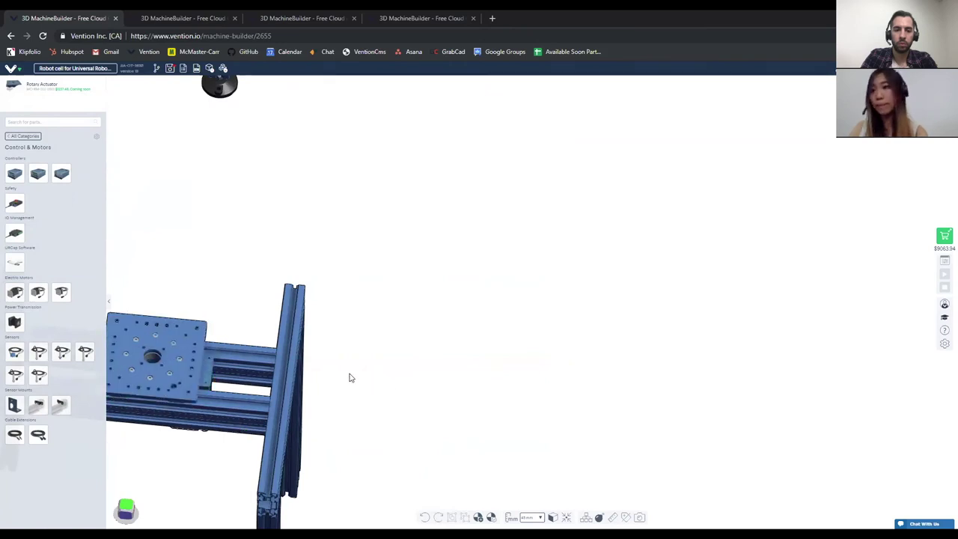
- Examine the rotary actuator on its extrusion frame and the stepper motor mounted beneath it
{"action": "scroll", "coordinate": [346, 379], "scroll_direction": "down", "scroll_amount": 4}
{"action": "scroll", "coordinate": [241, 364], "scroll_direction": "up", "scroll_amount": 3}
{"action": "scroll", "coordinate": [240, 365], "scroll_direction": "down", "scroll_amount": 3}
{"action": "scroll", "coordinate": [180, 365], "scroll_direction": "up", "scroll_amount": 5}
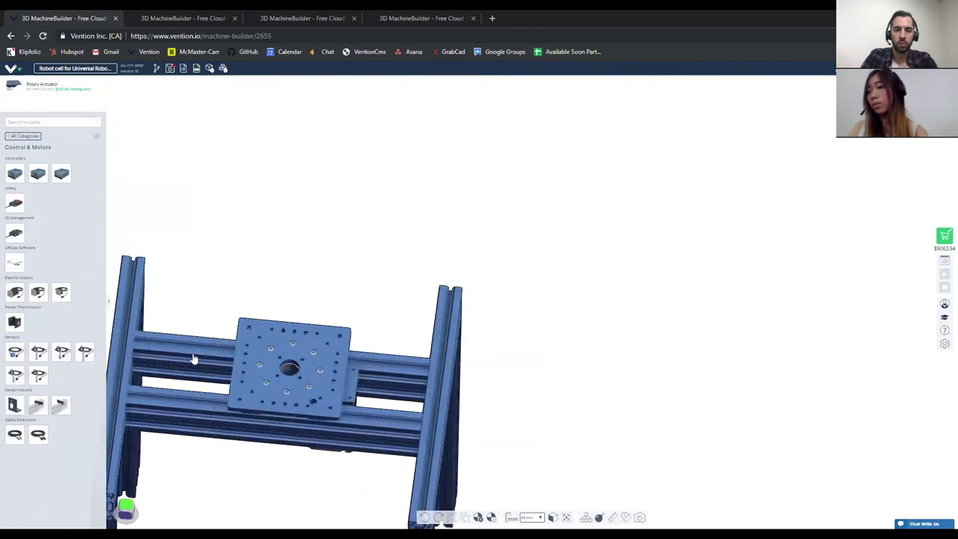
{"action": "scroll", "coordinate": [240, 397], "scroll_direction": "down", "scroll_amount": 3}
{"action": "scroll", "coordinate": [317, 445], "scroll_direction": "up", "scroll_amount": 3}
{"action": "left_click", "coordinate": [315, 446]}
{"action": "left_click", "coordinate": [315, 446]}
{"action": "left_click", "coordinate": [294, 461]}
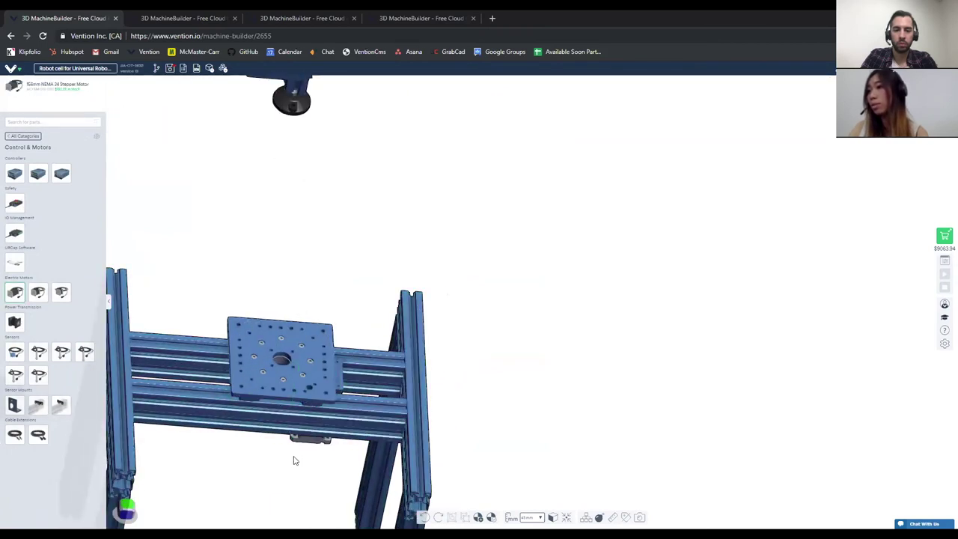
{"action": "scroll", "coordinate": [232, 415], "scroll_direction": "down", "scroll_amount": 3}
{"action": "scroll", "coordinate": [267, 391], "scroll_direction": "up", "scroll_amount": 4}
{"action": "middle_click_drag", "start_coordinate": [272, 390], "coordinate": [278, 385]}
{"action": "right_click_drag", "start_coordinate": [277, 386], "coordinate": [228, 380]}
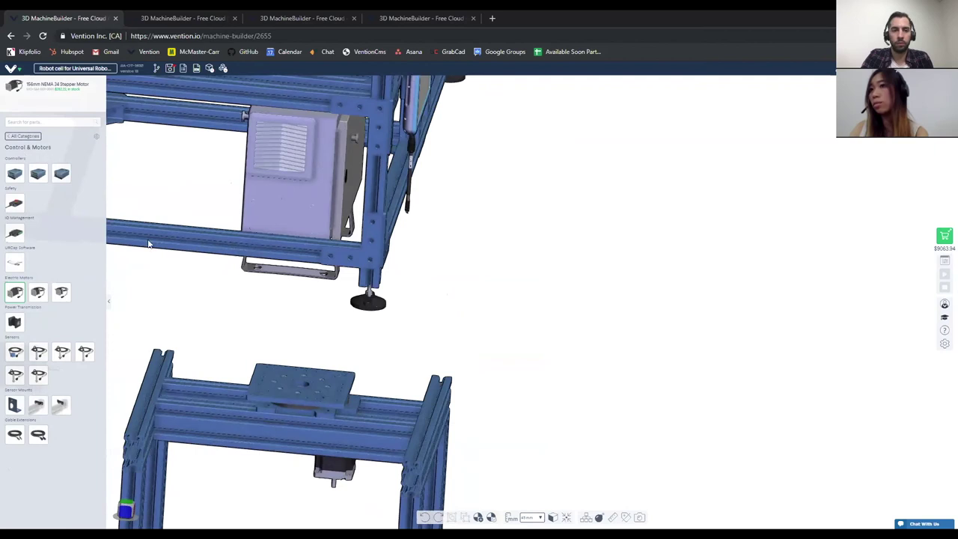
- Attach a copy of the 45x90mm extrusion along one edge of the rotary actuator's top plate, perpendicular to the supporting extrusions, and slide it lengthwise to centre it
{"action": "left_click", "coordinate": [195, 426]}
{"action": "right_click_drag", "start_coordinate": [196, 426], "coordinate": [198, 456]}
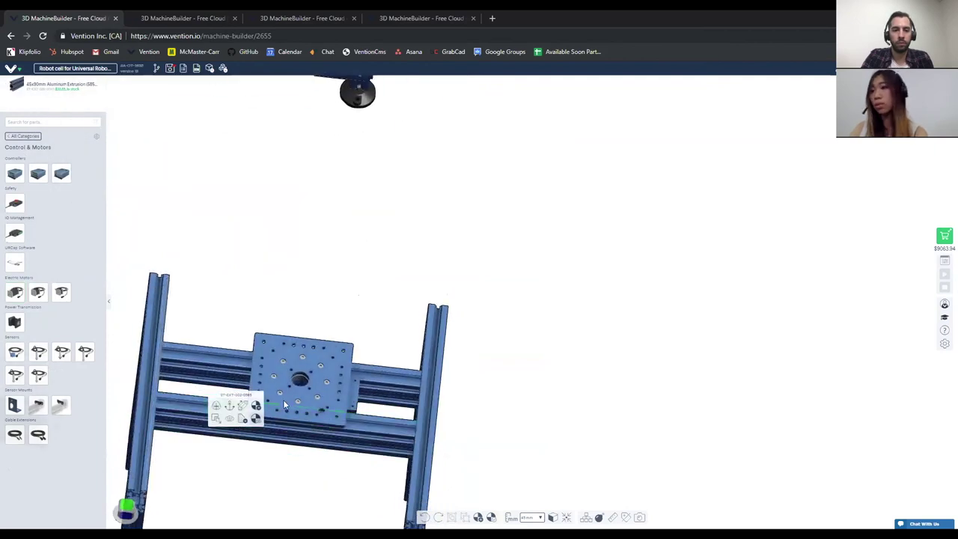
{"action": "key", "text": "Right"}
{"action": "key", "text": "Right"}
{"action": "key", "text": "Left"}
{"action": "key", "text": "Left"}
{"action": "key", "text": "Left"}
{"action": "key", "text": "Left"}
{"action": "key", "text": "Left"}
{"action": "key", "text": "Left"}
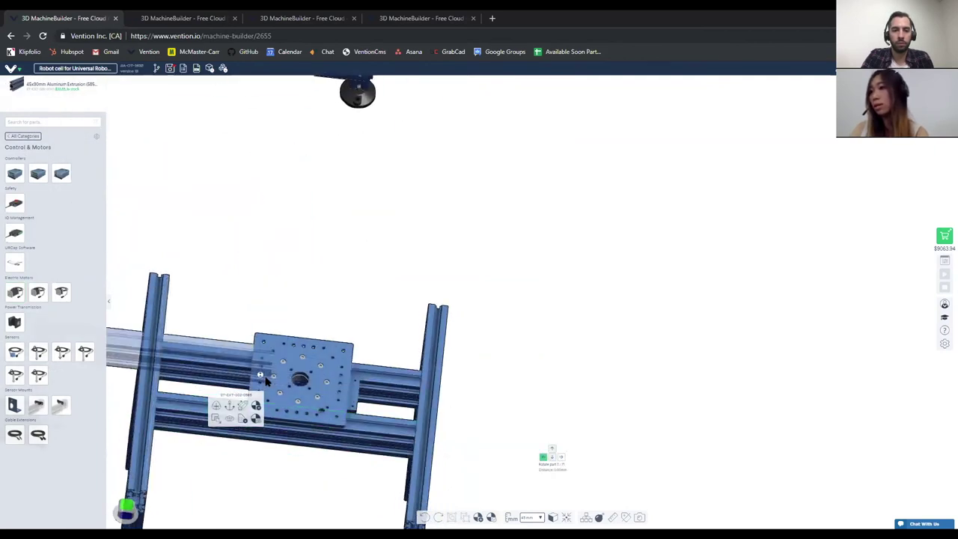
{"action": "key", "text": "Right"}
{"action": "key", "text": "Left"}
{"action": "left_click", "coordinate": [266, 380]}
{"action": "left_click_drag", "start_coordinate": [267, 341], "coordinate": [310, 464]}
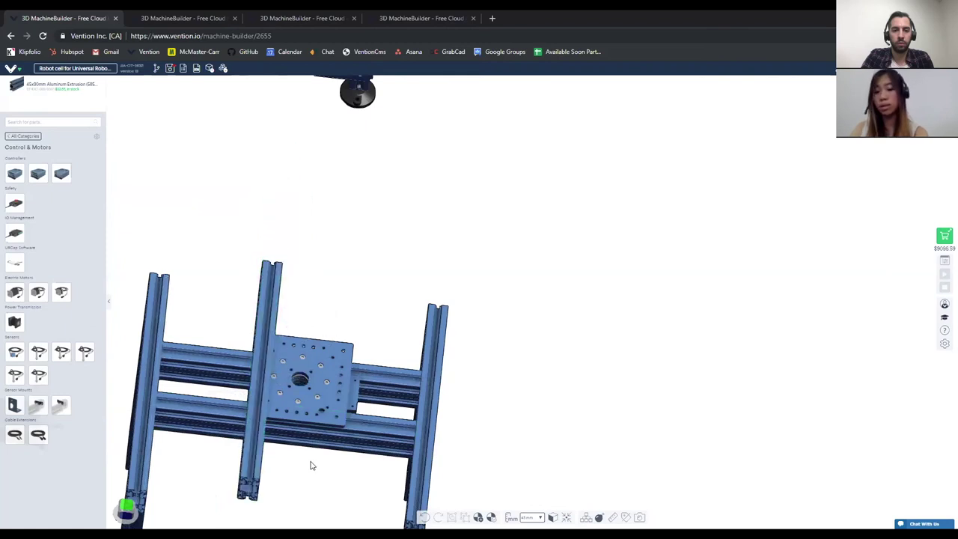
- Attach a second 45x90mm extrusion along the opposite edge of the rotary plate, parallel to the first one
{"action": "left_click_drag", "start_coordinate": [335, 413], "coordinate": [295, 445]}
{"action": "scroll", "coordinate": [327, 439], "scroll_direction": "down", "scroll_amount": 5}
{"action": "left_click", "coordinate": [491, 447]}
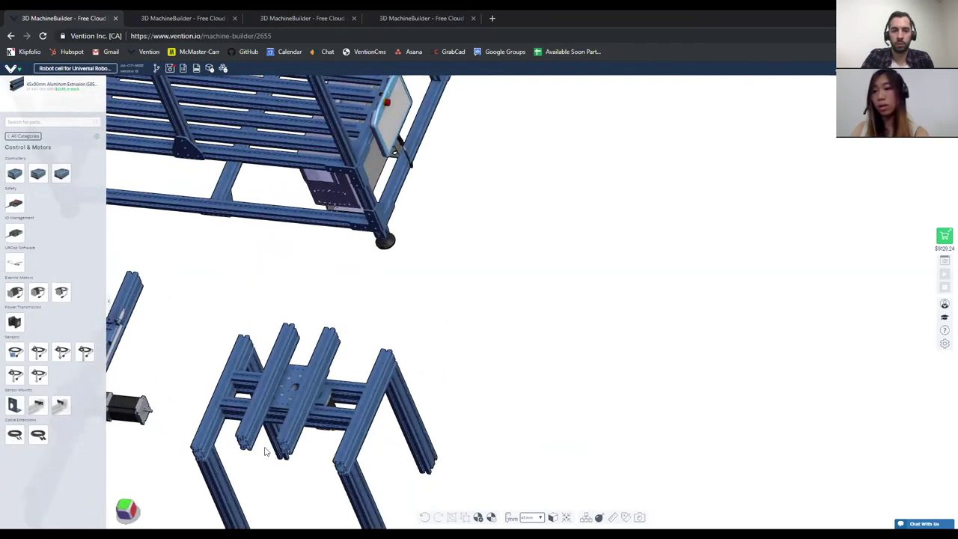
- Attach 45x90mm crosspieces across both ends of the two extrusions on the rotary plate and slide both crosspieces sideways
{"action": "scroll", "coordinate": [265, 452], "scroll_direction": "up", "scroll_amount": 4}
{"action": "left_click", "coordinate": [233, 445]}
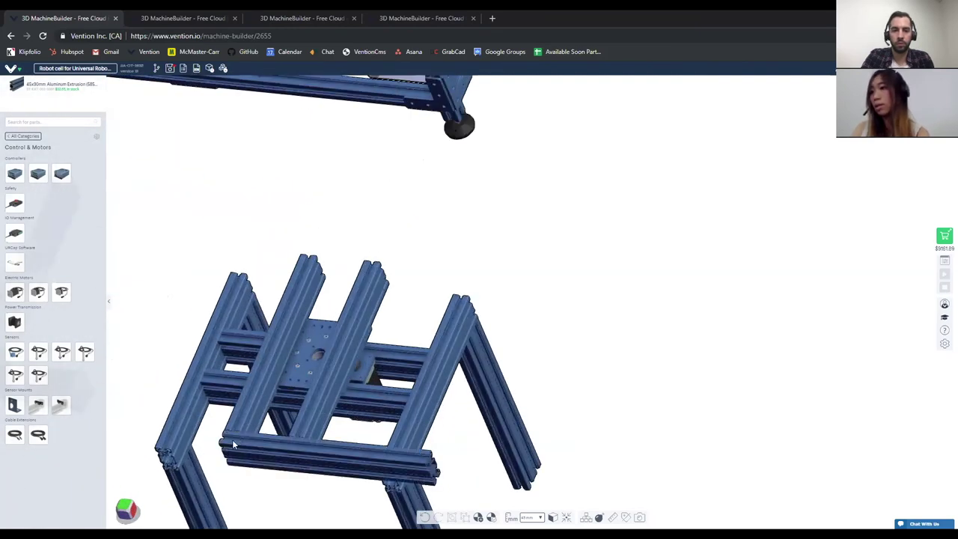
{"action": "left_click_drag", "start_coordinate": [262, 451], "coordinate": [250, 382]}
{"action": "scroll", "coordinate": [251, 382], "scroll_direction": "up", "scroll_amount": 2}
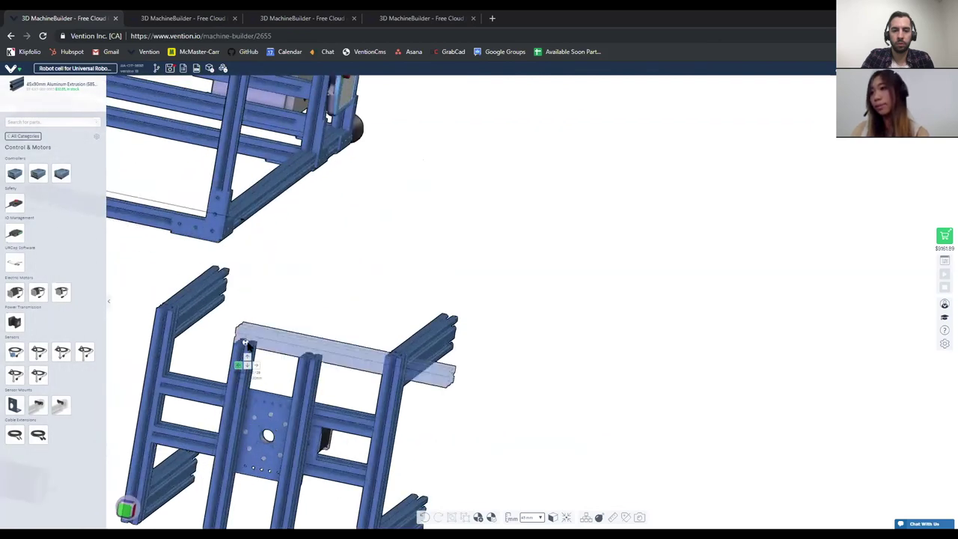
{"action": "left_click", "coordinate": [245, 343]}
{"action": "left_click_drag", "start_coordinate": [351, 342], "coordinate": [342, 483]}
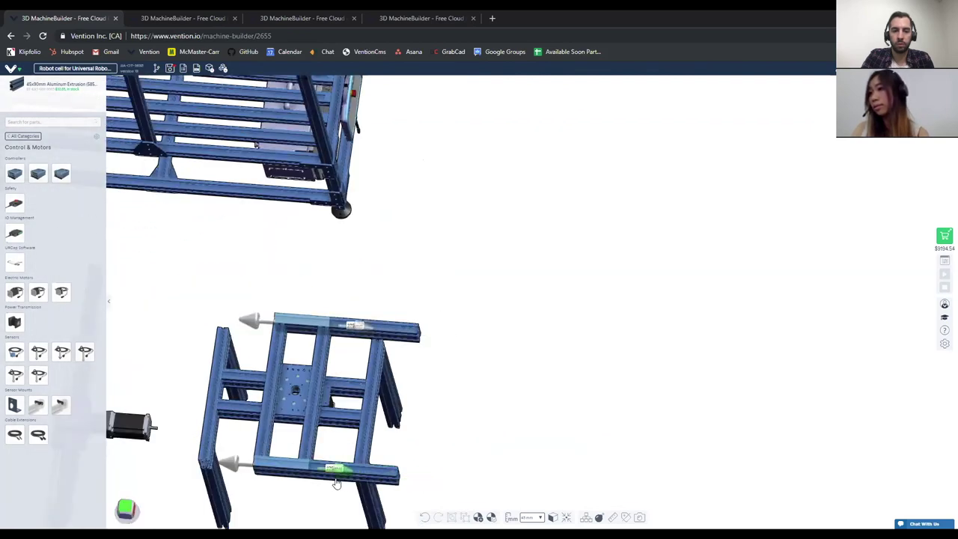
{"action": "left_click", "coordinate": [313, 425]}
{"action": "mouse_move", "coordinate": [324, 403]}
{"action": "left_mouse_down"}
{"action": "mouse_move", "coordinate": [279, 404]}
{"action": "mouse_move", "coordinate": [285, 378]}
{"action": "mouse_move", "coordinate": [305, 367]}
{"action": "mouse_move", "coordinate": [341, 392]}
{"action": "mouse_move", "coordinate": [303, 368]}
{"action": "mouse_move", "coordinate": [314, 386]}
{"action": "mouse_move", "coordinate": [276, 374]}
{"action": "mouse_move", "coordinate": [309, 363]}
{"action": "mouse_move", "coordinate": [330, 404]}
{"action": "mouse_move", "coordinate": [307, 423]}
{"action": "mouse_move", "coordinate": [294, 420]}
{"action": "mouse_move", "coordinate": [310, 392]}
{"action": "mouse_move", "coordinate": [312, 414]}
{"action": "left_mouse_up"}
{"action": "scroll", "coordinate": [311, 414], "scroll_direction": "down", "scroll_amount": 3}
{"action": "scroll", "coordinate": [311, 413], "scroll_direction": "up", "scroll_amount": 1}
{"action": "right_click_drag", "start_coordinate": [318, 412], "coordinate": [295, 346]}
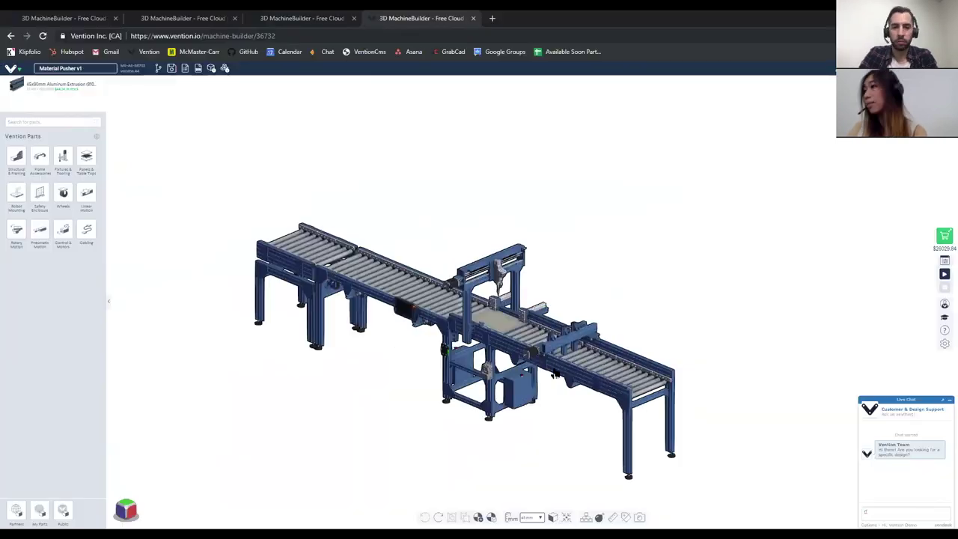
- Examine the Material Pusher v1 roller conveyor design, including its gantry weld head, motorised pusher and both conveyor ends
{"action": "scroll", "coordinate": [621, 398], "scroll_direction": "up", "scroll_amount": 3}
{"action": "scroll", "coordinate": [621, 398], "scroll_direction": "down", "scroll_amount": 2}
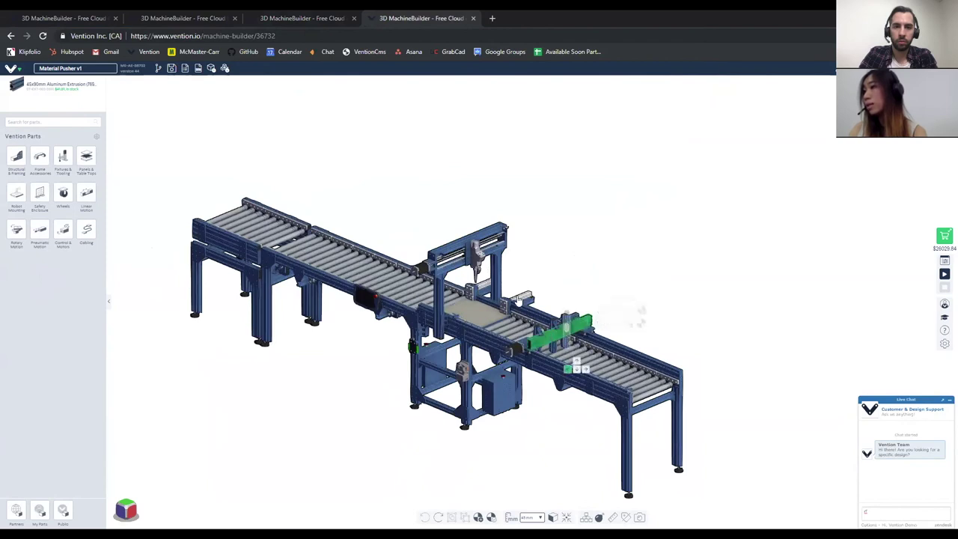
{"action": "scroll", "coordinate": [616, 354], "scroll_direction": "up", "scroll_amount": 2}
{"action": "scroll", "coordinate": [615, 353], "scroll_direction": "up", "scroll_amount": 3}
{"action": "scroll", "coordinate": [599, 338], "scroll_direction": "down", "scroll_amount": 1}
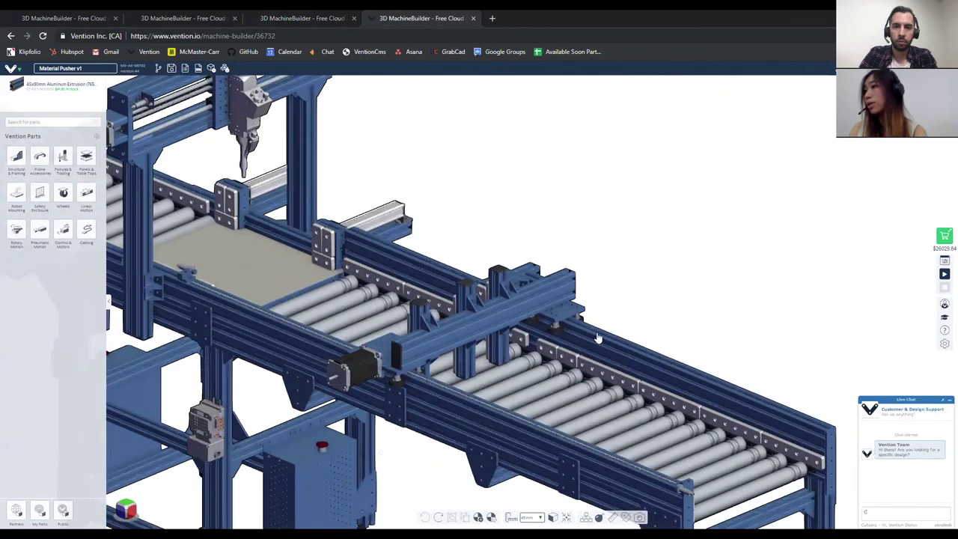
{"action": "scroll", "coordinate": [472, 256], "scroll_direction": "down", "scroll_amount": 3}
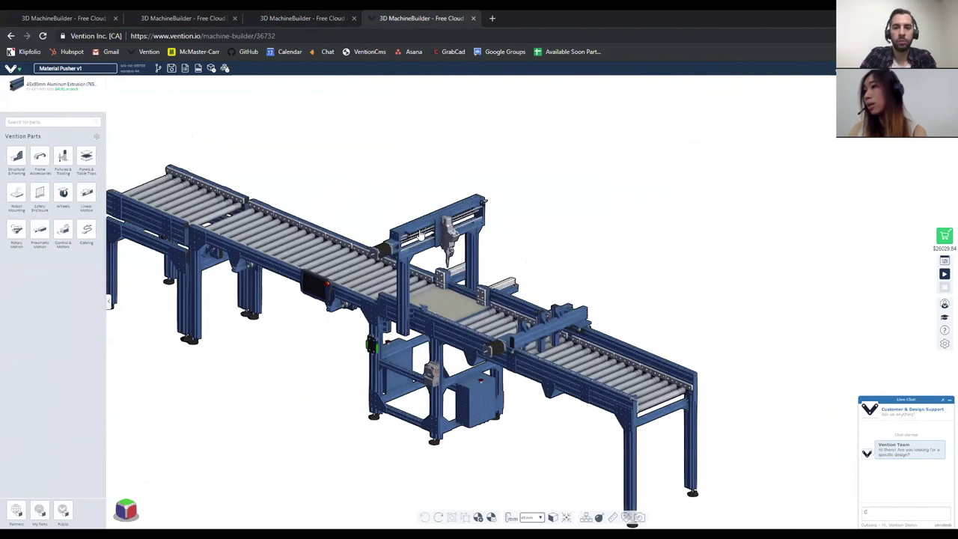
{"action": "scroll", "coordinate": [278, 234], "scroll_direction": "down", "scroll_amount": 3}
{"action": "scroll", "coordinate": [279, 234], "scroll_direction": "up", "scroll_amount": 2}
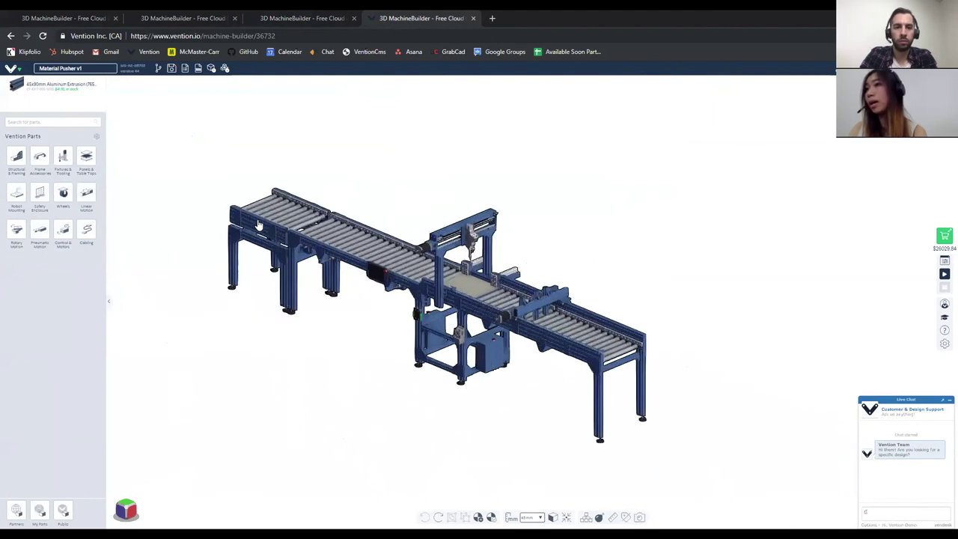
{"action": "left_click", "coordinate": [257, 229]}
{"action": "scroll", "coordinate": [255, 235], "scroll_direction": "down", "scroll_amount": 3}
{"action": "scroll", "coordinate": [257, 213], "scroll_direction": "up", "scroll_amount": 2}
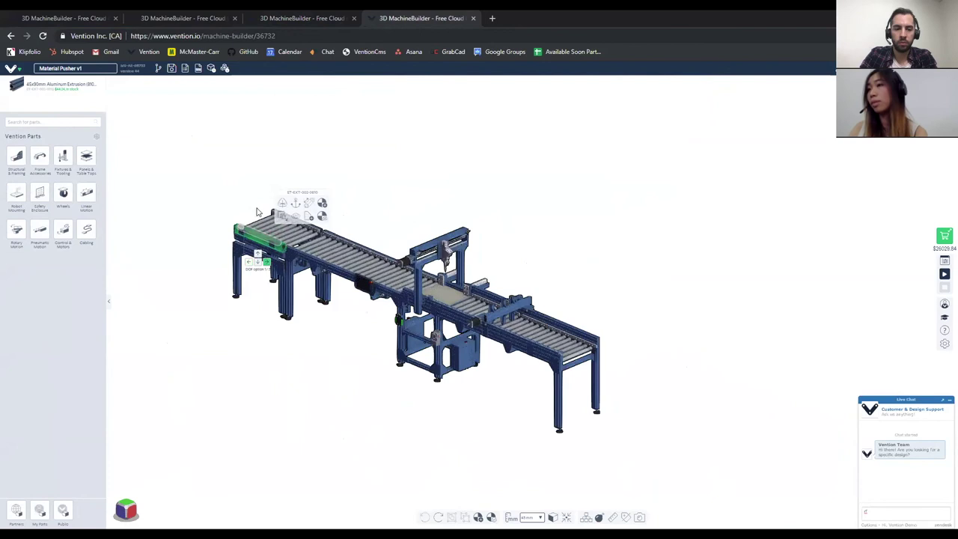
{"action": "scroll", "coordinate": [282, 241], "scroll_direction": "down", "scroll_amount": 3}
{"action": "left_click", "coordinate": [511, 402]}
{"action": "scroll", "coordinate": [524, 375], "scroll_direction": "up", "scroll_amount": 2}
{"action": "scroll", "coordinate": [542, 357], "scroll_direction": "up", "scroll_amount": 3}
{"action": "scroll", "coordinate": [540, 357], "scroll_direction": "down", "scroll_amount": 4}
{"action": "scroll", "coordinate": [724, 346], "scroll_direction": "up", "scroll_amount": 2}
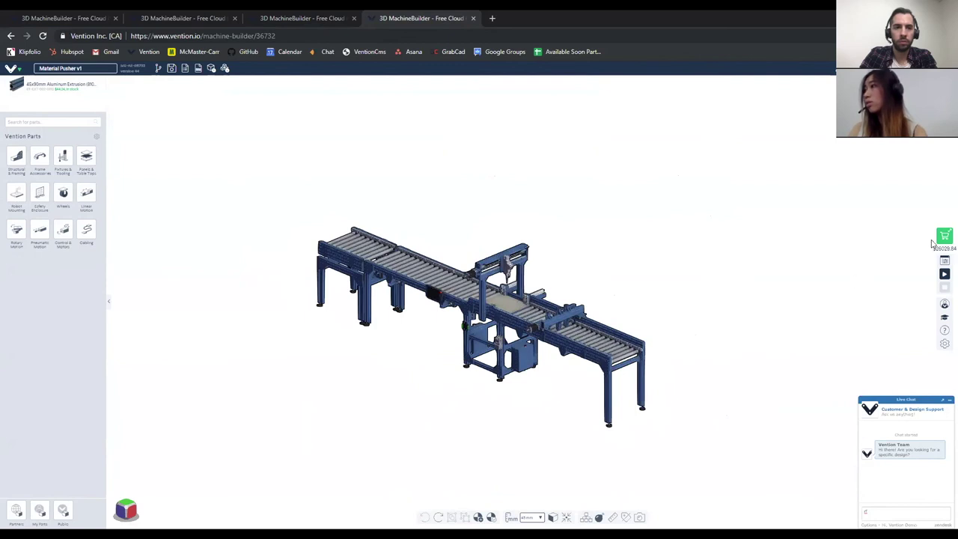
- Open the MachineLogic program beside the conveyor model and run its Master Sequence in MachineBuilder 3D
{"action": "left_click", "coordinate": [945, 261]}
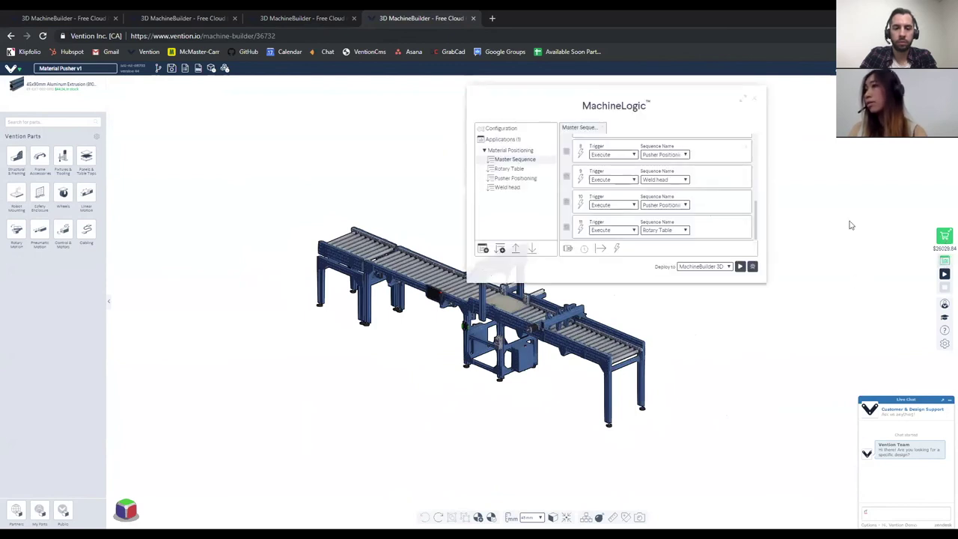
{"action": "left_click_drag", "start_coordinate": [683, 97], "coordinate": [214, 92]}
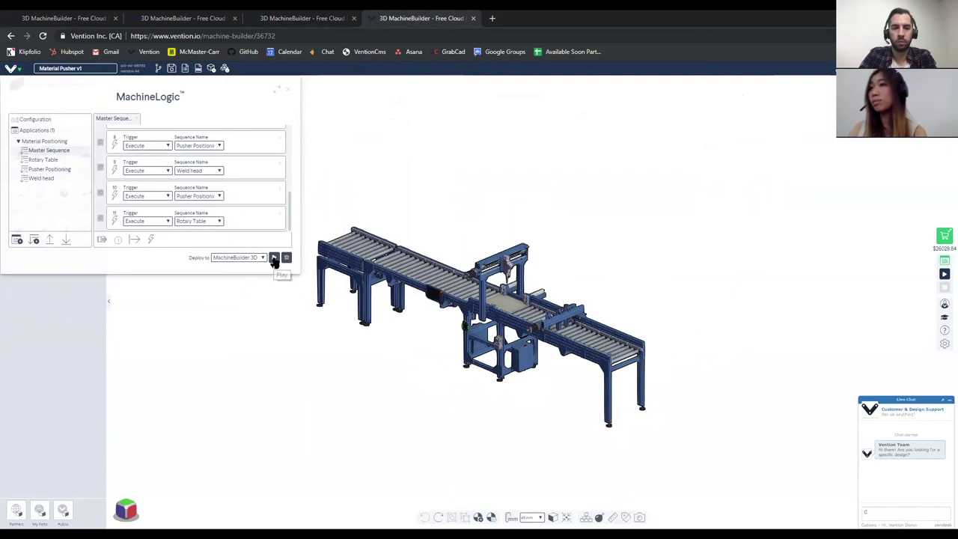
{"action": "scroll", "coordinate": [212, 218], "scroll_direction": "up", "scroll_amount": 5}
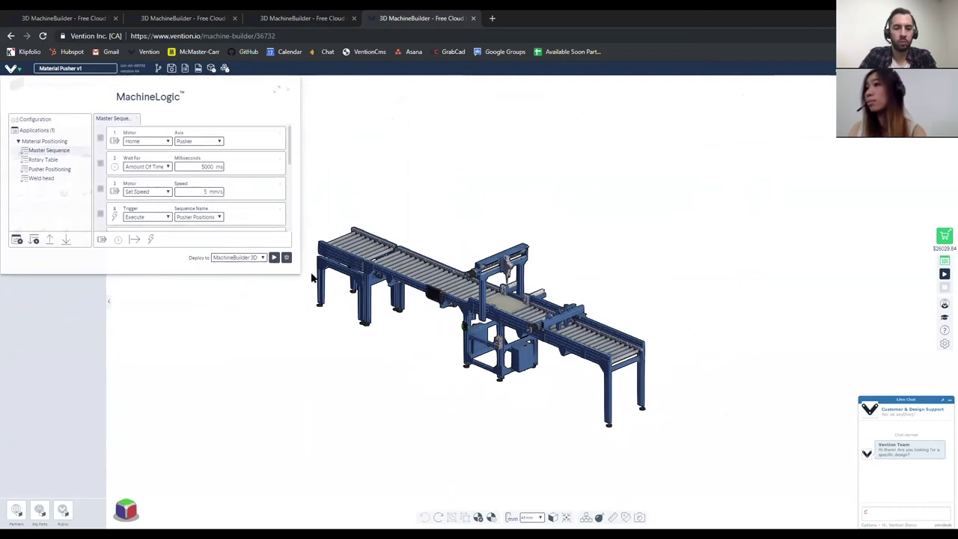
{"action": "left_click", "coordinate": [274, 259]}
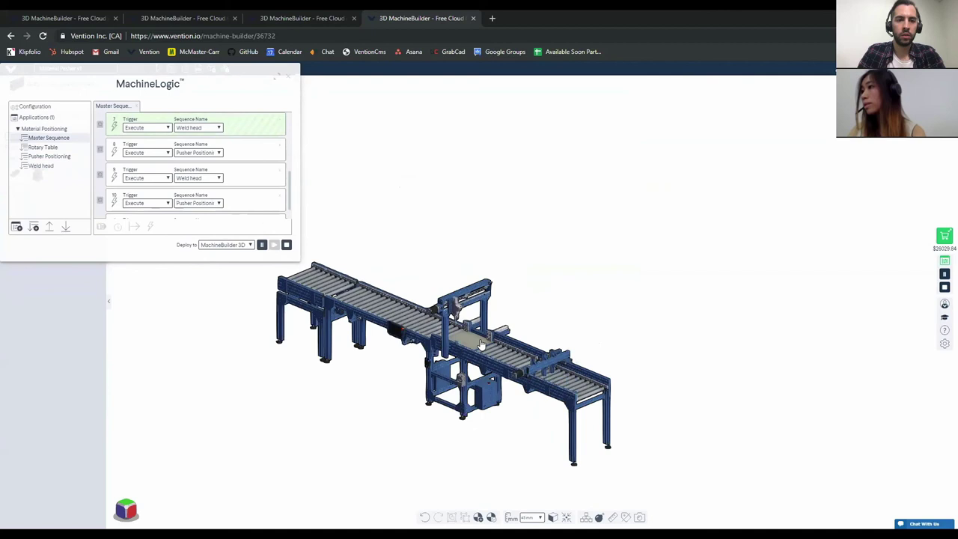
{"action": "scroll", "coordinate": [476, 343], "scroll_direction": "up", "scroll_amount": 5}
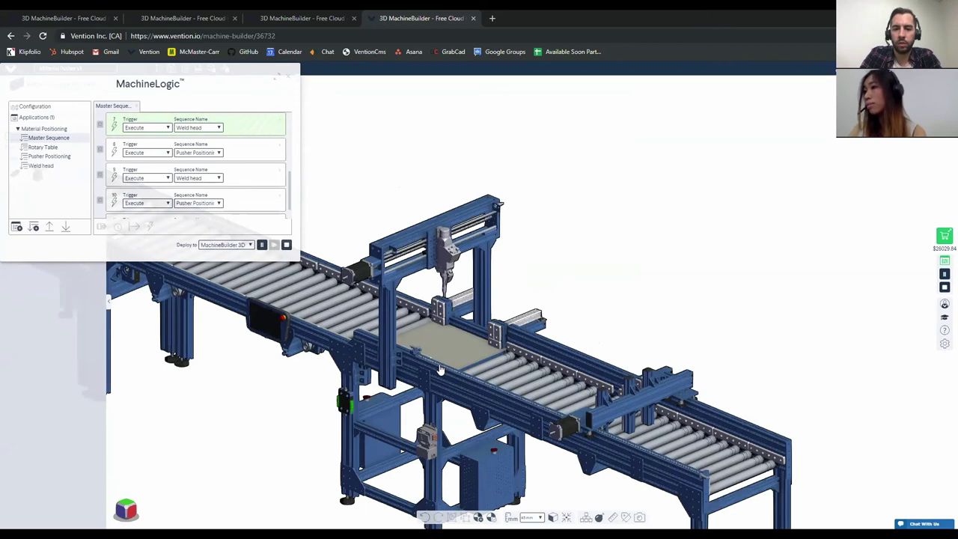
- Watch the running Master Sequence from several angles, following the weld head, the pusher and the rotary table section
{"action": "left_click_drag", "start_coordinate": [427, 371], "coordinate": [409, 372]}
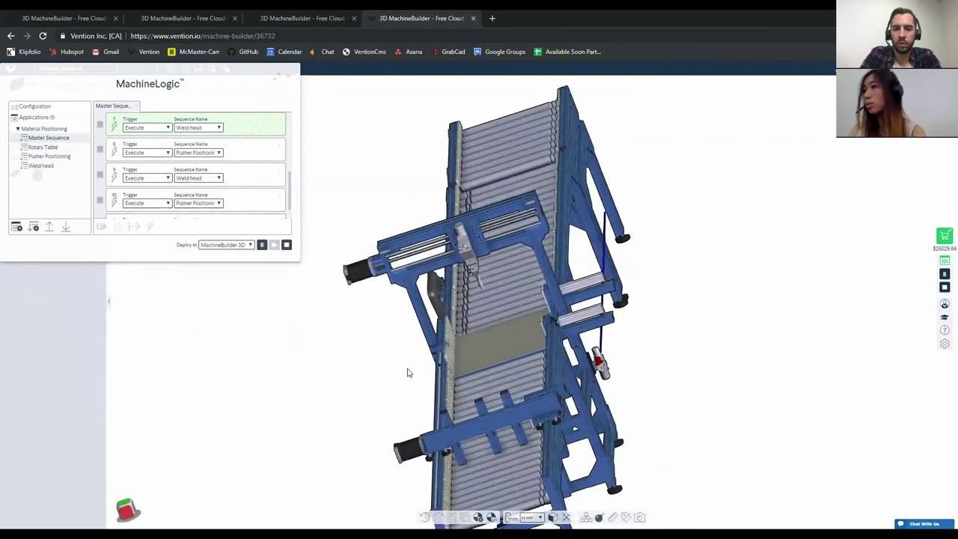
{"action": "scroll", "coordinate": [454, 360], "scroll_direction": "up", "scroll_amount": 3}
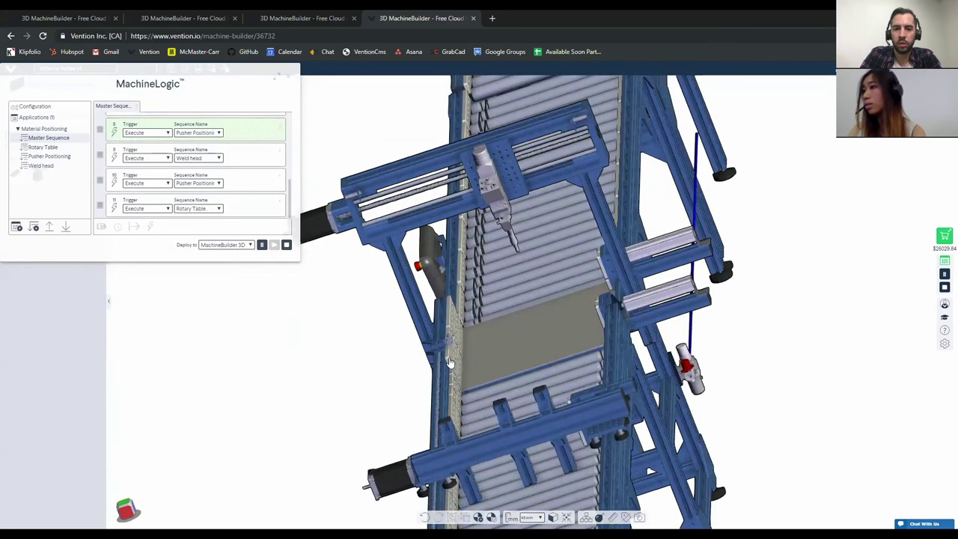
{"action": "scroll", "coordinate": [454, 362], "scroll_direction": "down", "scroll_amount": 3}
{"action": "left_click_drag", "start_coordinate": [454, 363], "coordinate": [454, 322]}
{"action": "scroll", "coordinate": [453, 322], "scroll_direction": "down", "scroll_amount": 3}
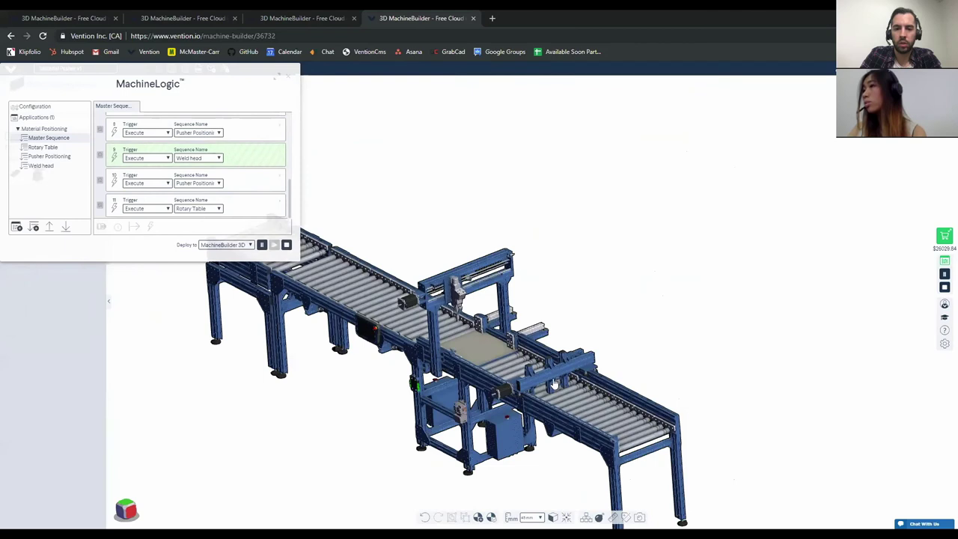
{"action": "scroll", "coordinate": [557, 383], "scroll_direction": "down", "scroll_amount": 3}
{"action": "scroll", "coordinate": [549, 381], "scroll_direction": "up", "scroll_amount": 2}
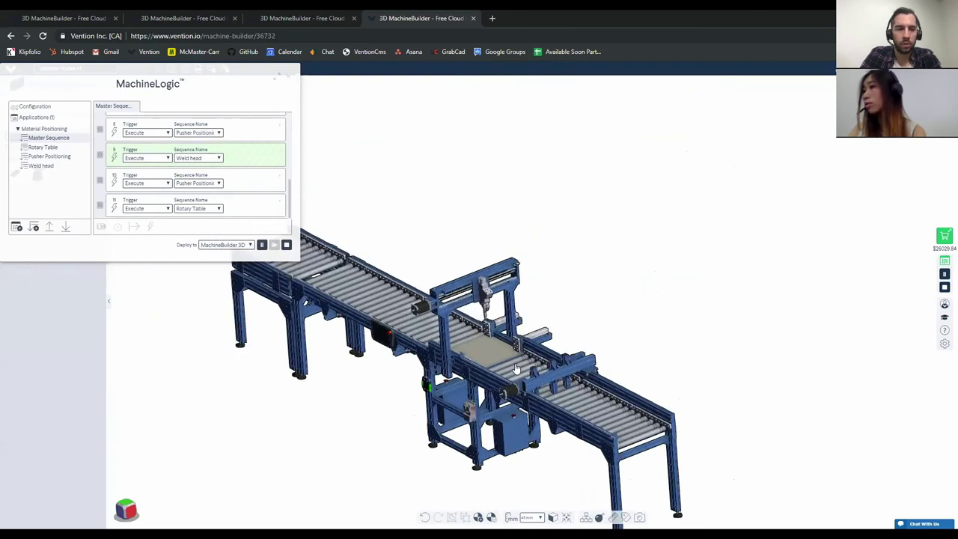
{"action": "scroll", "coordinate": [516, 367], "scroll_direction": "down", "scroll_amount": 2}
{"action": "scroll", "coordinate": [377, 321], "scroll_direction": "up", "scroll_amount": 2}
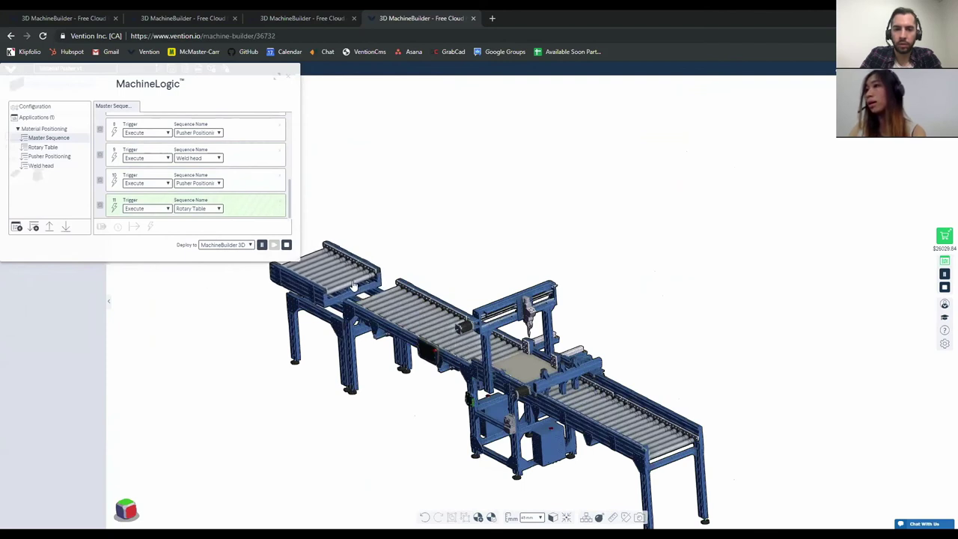
{"action": "scroll", "coordinate": [377, 303], "scroll_direction": "down", "scroll_amount": 5}
{"action": "scroll", "coordinate": [309, 281], "scroll_direction": "up", "scroll_amount": 6}
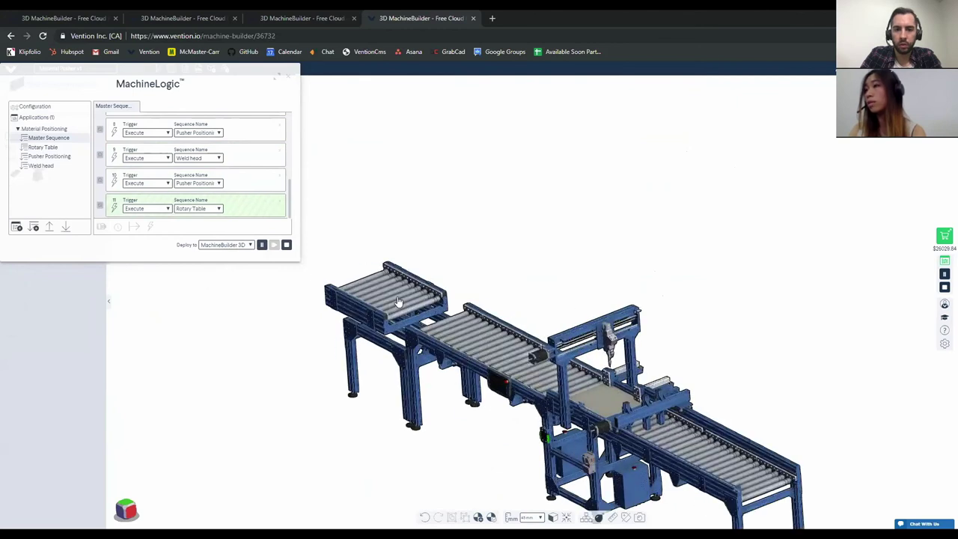
{"action": "scroll", "coordinate": [397, 303], "scroll_direction": "up", "scroll_amount": 3}
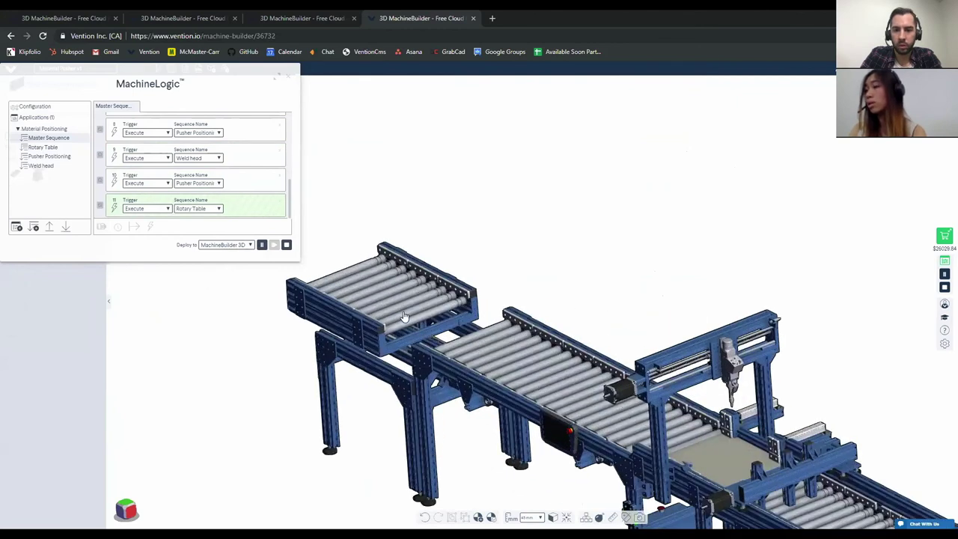
- Select the raised rotary table section at the conveyor's far end and rotate it by hand about its pivot
{"action": "left_click", "coordinate": [373, 332]}
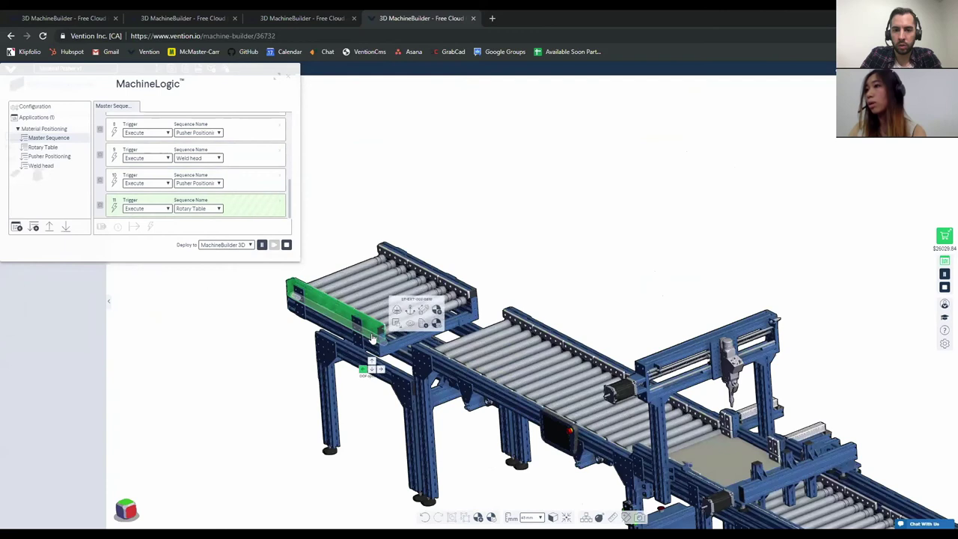
{"action": "left_click", "coordinate": [372, 335]}
{"action": "left_click_drag", "start_coordinate": [366, 316], "coordinate": [387, 301]}
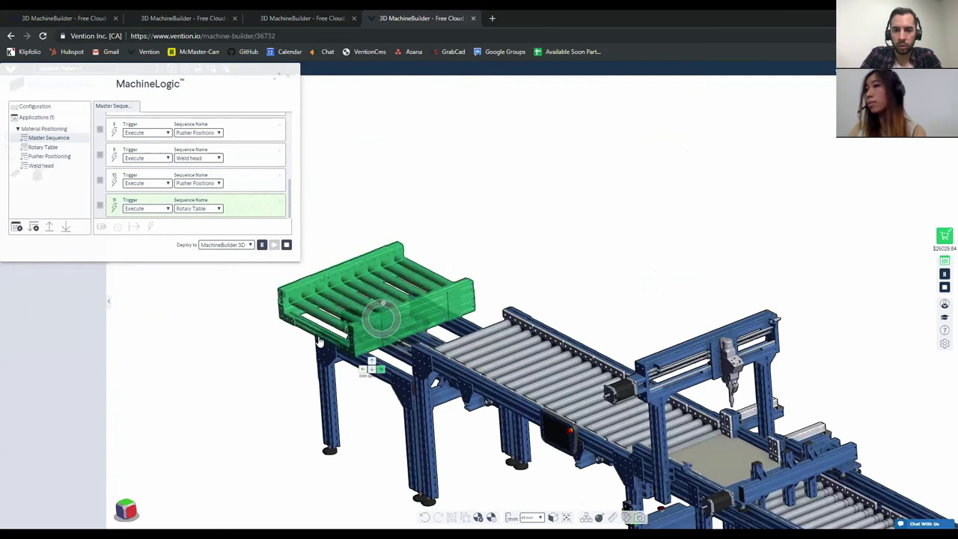
{"action": "scroll", "coordinate": [280, 323], "scroll_direction": "down", "scroll_amount": 3}
{"action": "scroll", "coordinate": [278, 314], "scroll_direction": "down", "scroll_amount": 2}
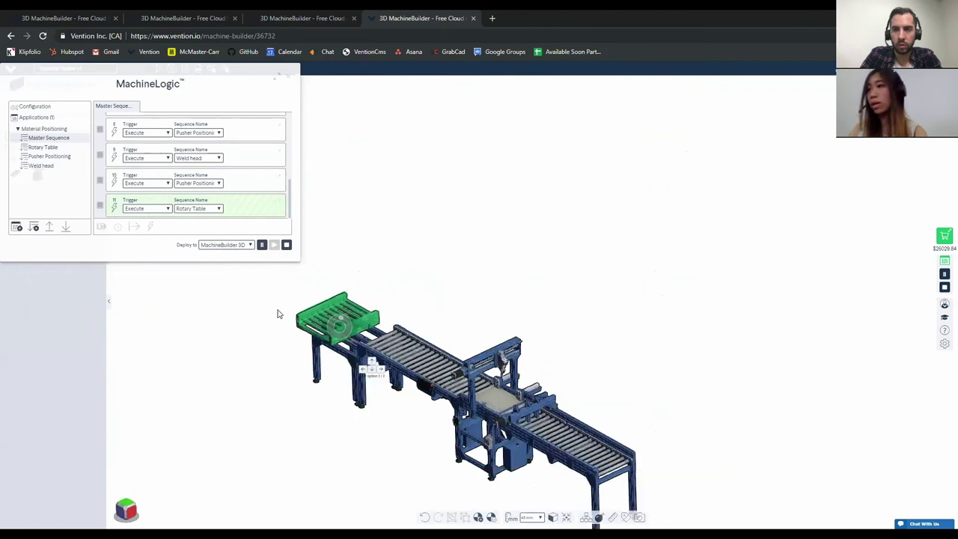
{"action": "scroll", "coordinate": [272, 307], "scroll_direction": "up", "scroll_amount": 2}
{"action": "scroll", "coordinate": [330, 325], "scroll_direction": "up", "scroll_amount": 1}
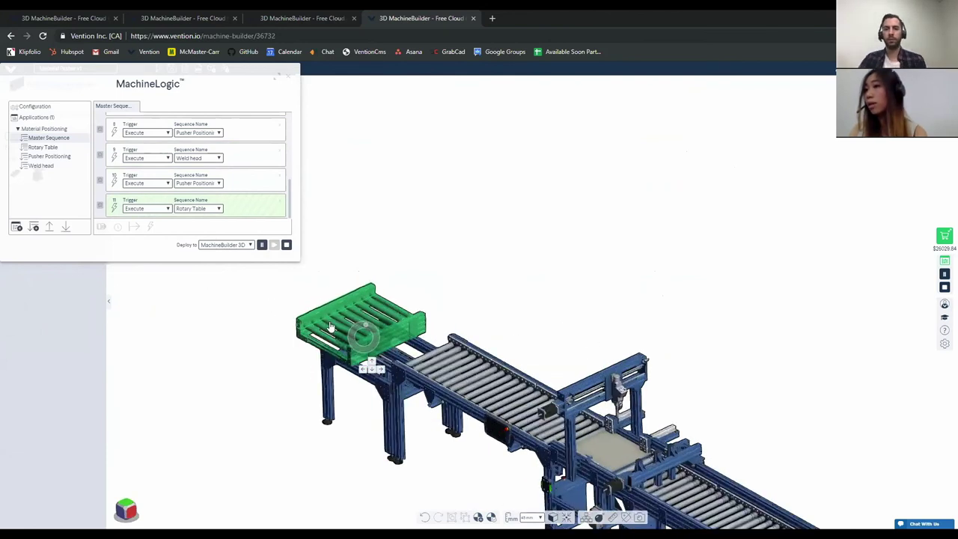
{"action": "scroll", "coordinate": [316, 367], "scroll_direction": "down", "scroll_amount": 1}
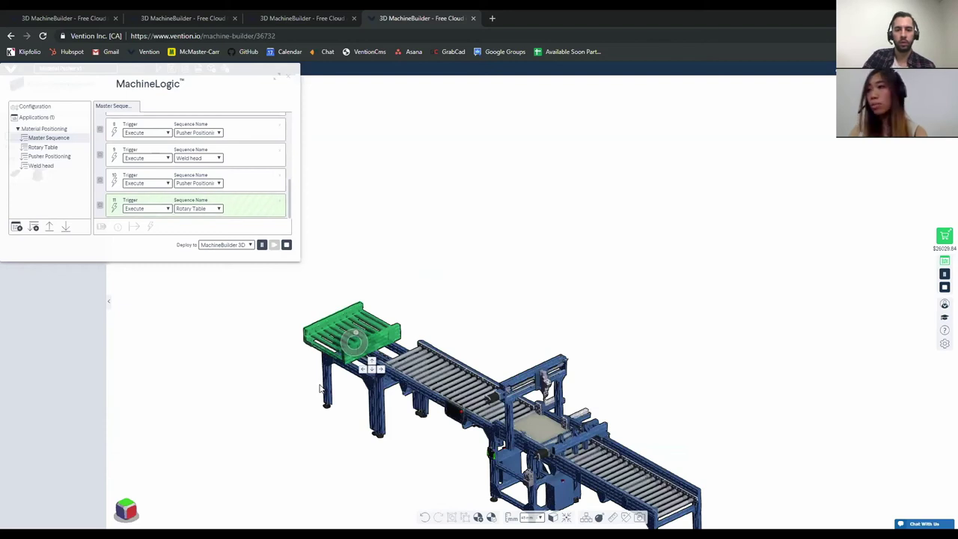
{"action": "left_click_drag", "start_coordinate": [357, 338], "coordinate": [333, 330]}
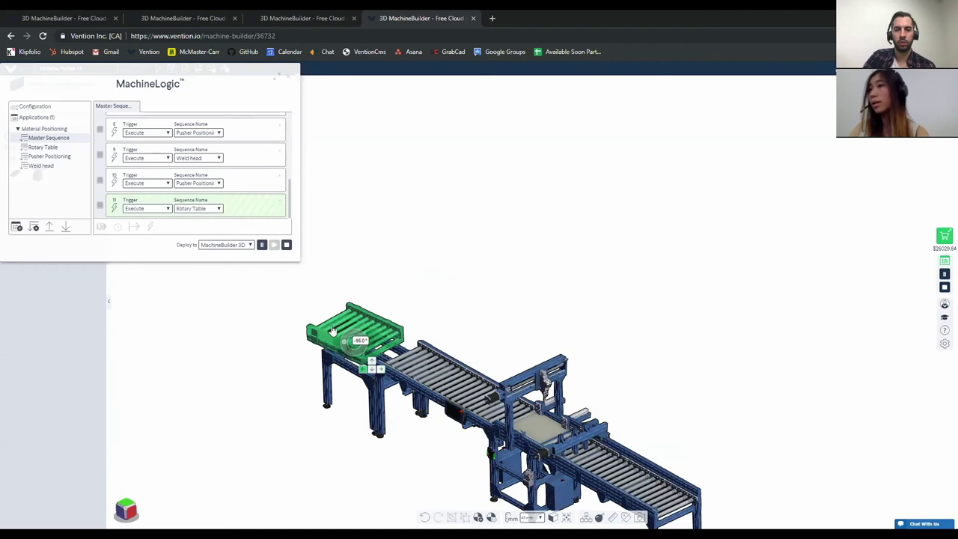
- Stop the Master Sequence simulation and close the MachineLogic program
{"action": "left_click", "coordinate": [286, 245]}
{"action": "left_click", "coordinate": [288, 76]}
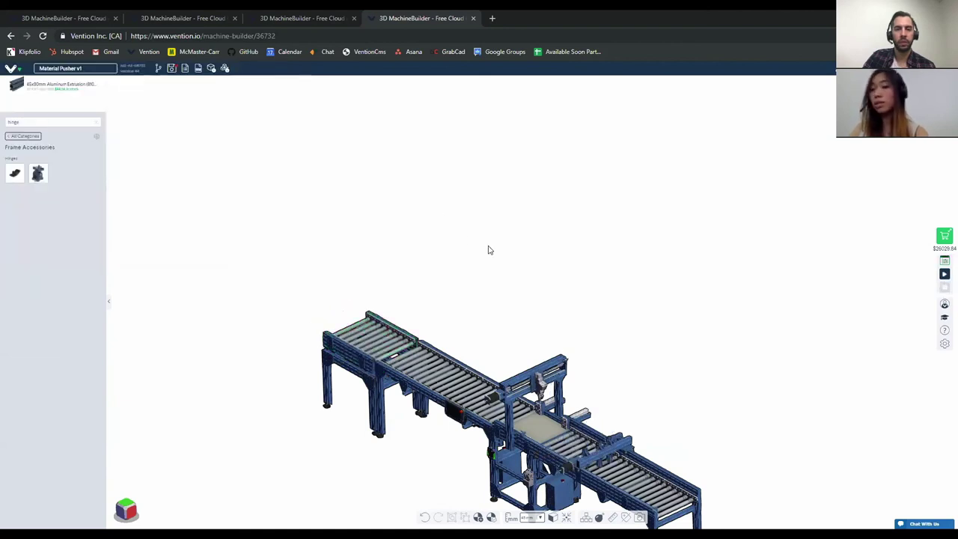
{"action": "scroll", "coordinate": [534, 329], "scroll_direction": "up", "scroll_amount": 5}
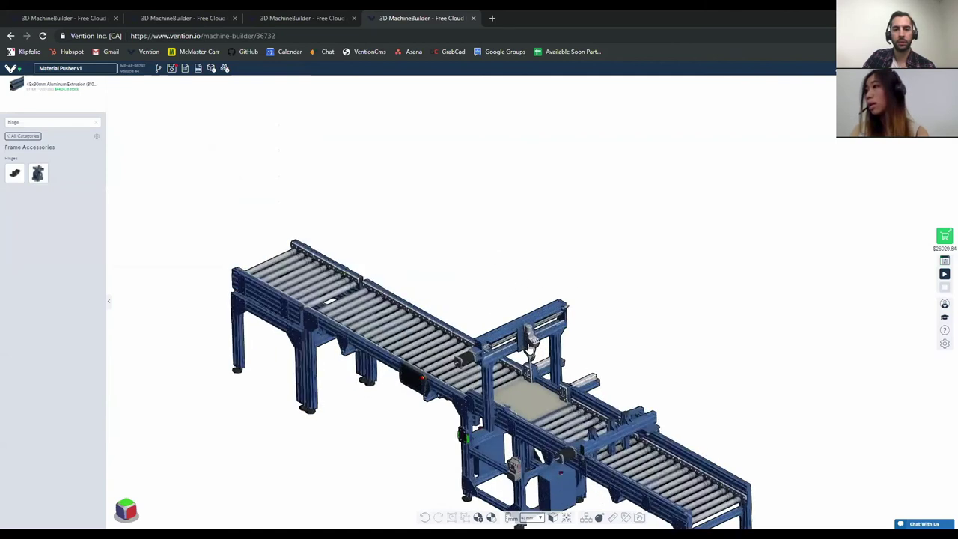
{"action": "scroll", "coordinate": [534, 342], "scroll_direction": "down", "scroll_amount": 4}
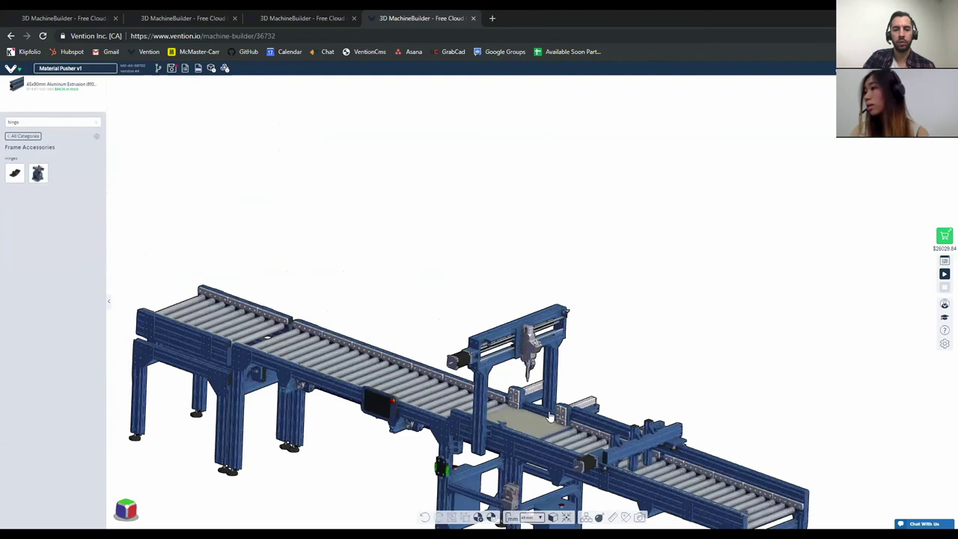
{"action": "scroll", "coordinate": [541, 405], "scroll_direction": "down", "scroll_amount": 3}
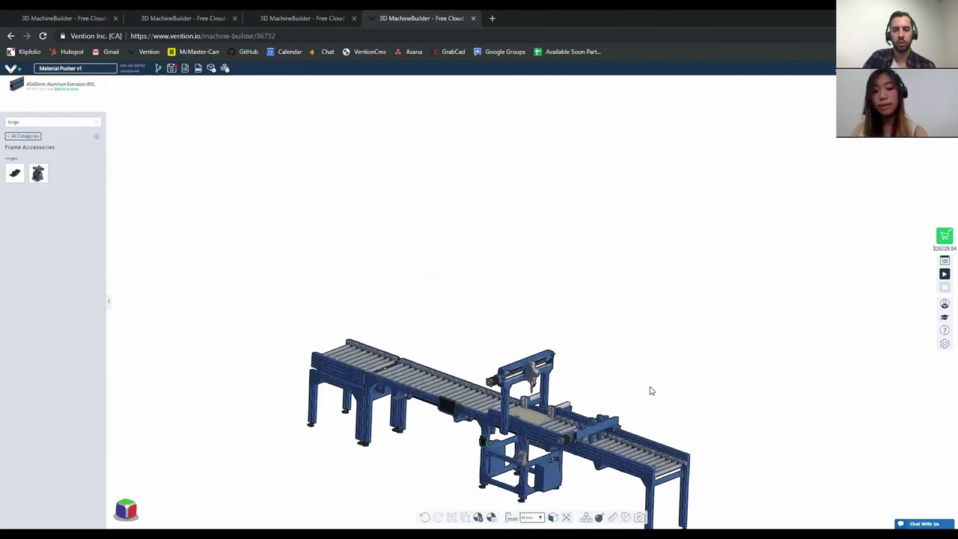
{"action": "scroll", "coordinate": [605, 379], "scroll_direction": "up", "scroll_amount": 5}
{"action": "scroll", "coordinate": [595, 372], "scroll_direction": "down", "scroll_amount": 6}
{"action": "scroll", "coordinate": [456, 252], "scroll_direction": "up", "scroll_amount": 1}
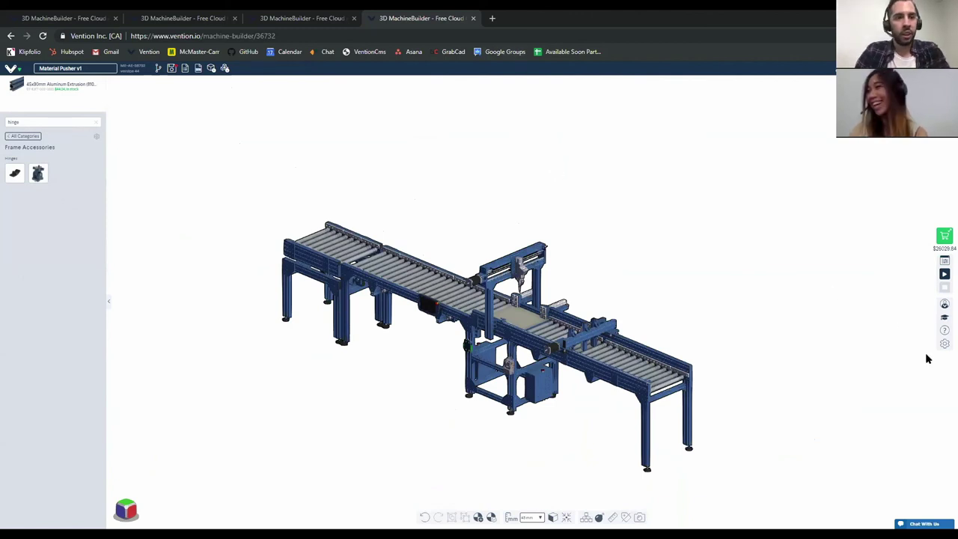
{"action": "scroll", "coordinate": [777, 308], "scroll_direction": "down", "scroll_amount": 2}
{"action": "scroll", "coordinate": [771, 332], "scroll_direction": "up", "scroll_amount": 2}
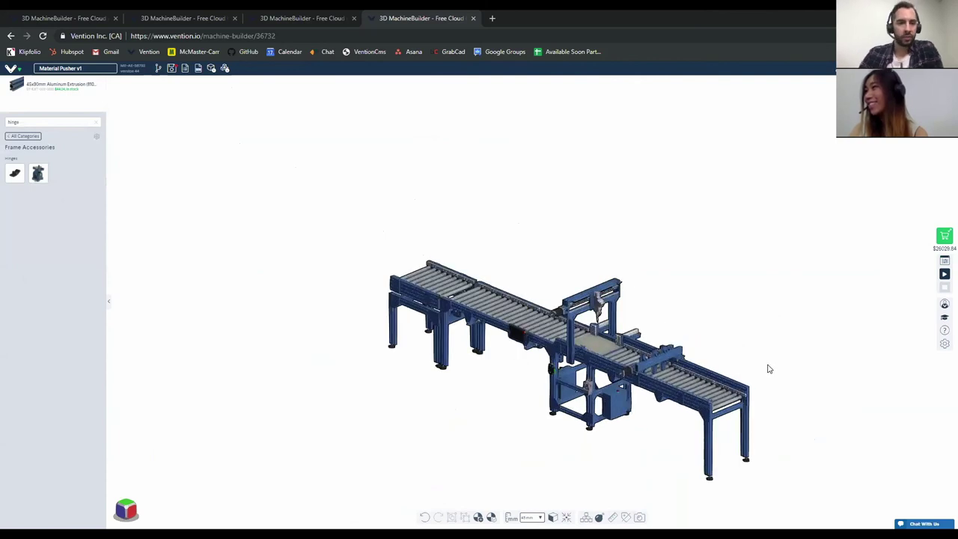
{"action": "scroll", "coordinate": [771, 370], "scroll_direction": "up", "scroll_amount": 1}
{"action": "middle_click_drag", "start_coordinate": [662, 364], "coordinate": [668, 365]}
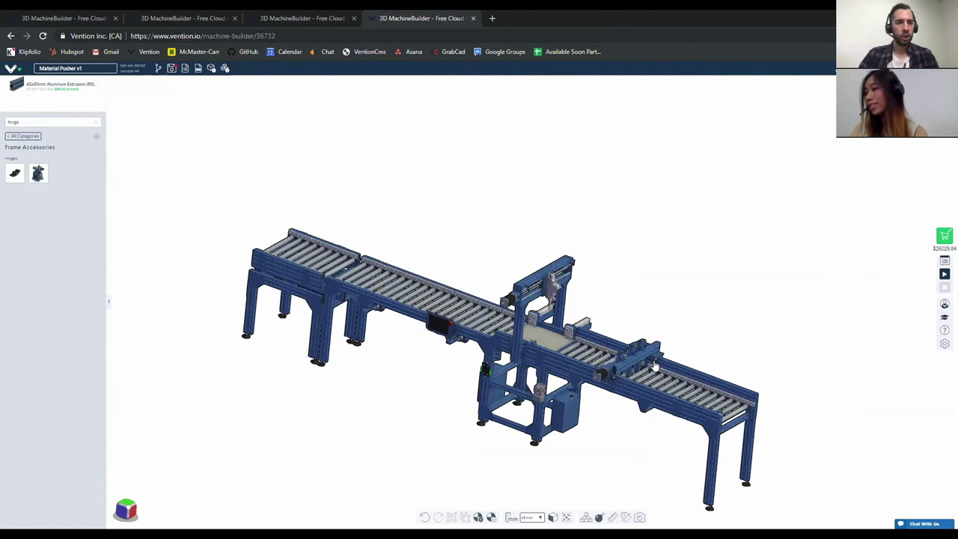
{"action": "scroll", "coordinate": [651, 365], "scroll_direction": "down", "scroll_amount": 1}
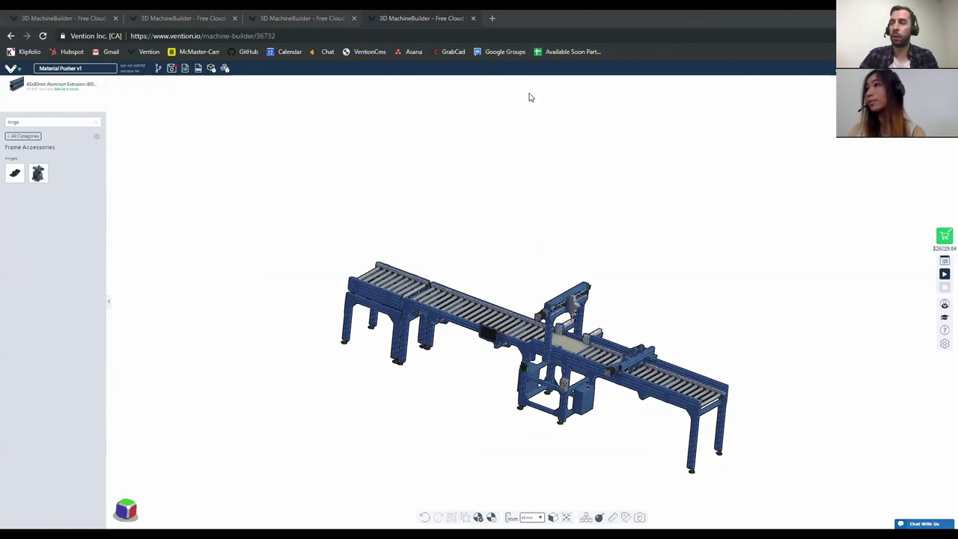
- Select the 1-Output MachineMotion Controller on the frame below the conveyor and inspect it up close
{"action": "scroll", "coordinate": [564, 393], "scroll_direction": "up", "scroll_amount": 2}
{"action": "middle_click_drag", "start_coordinate": [577, 405], "coordinate": [573, 385]}
{"action": "left_click", "coordinate": [574, 392]}
{"action": "scroll", "coordinate": [573, 393], "scroll_direction": "up", "scroll_amount": 5}
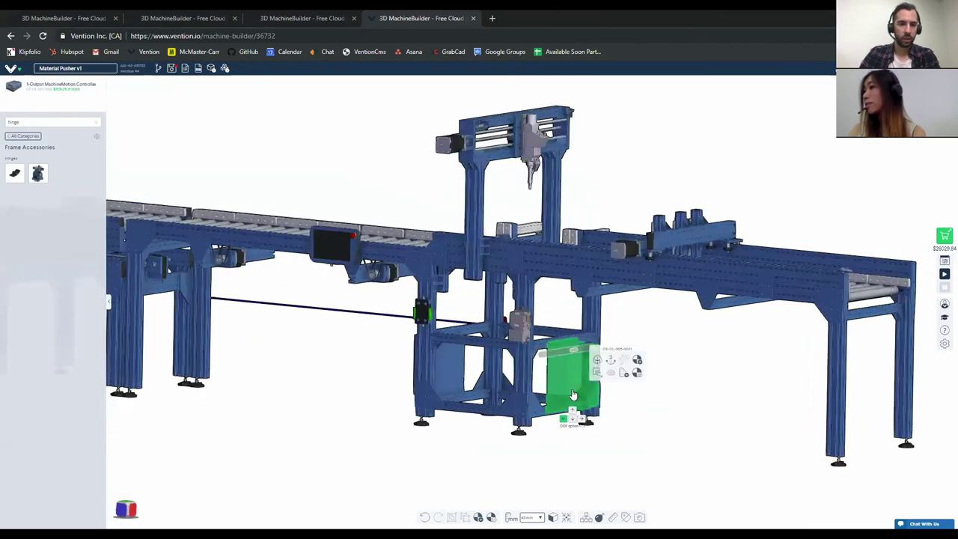
{"action": "scroll", "coordinate": [562, 346], "scroll_direction": "down", "scroll_amount": 3}
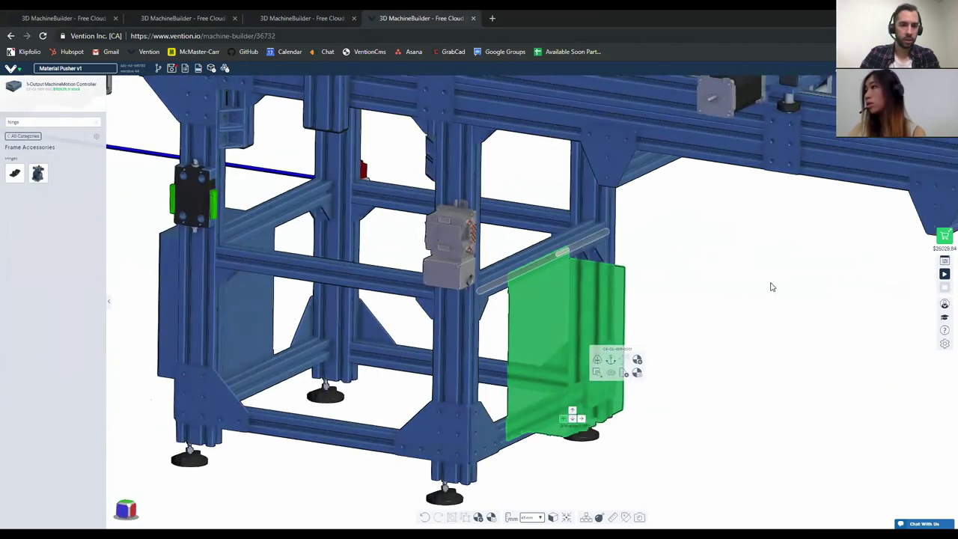
- Reopen the MachineLogic program to view its Master Sequence beside the whole conveyor, and close it again
{"action": "left_click", "coordinate": [945, 261]}
{"action": "scroll", "coordinate": [442, 288], "scroll_direction": "down", "scroll_amount": 4}
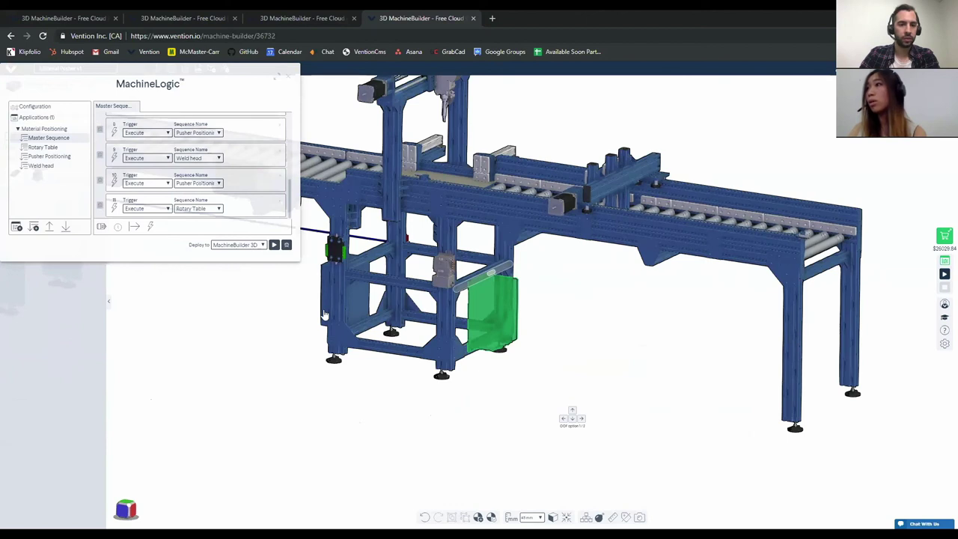
{"action": "scroll", "coordinate": [326, 314], "scroll_direction": "down", "scroll_amount": 5}
{"action": "scroll", "coordinate": [567, 296], "scroll_direction": "up", "scroll_amount": 2}
{"action": "right_click_drag", "start_coordinate": [567, 295], "coordinate": [450, 251]}
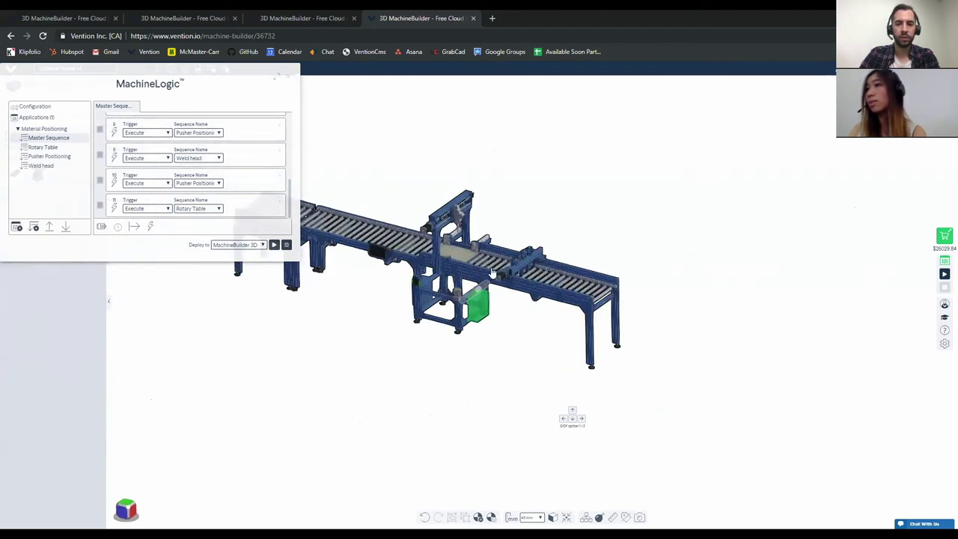
{"action": "left_click", "coordinate": [287, 81]}
- Deselect the MachineMotion controller and examine its cabinet together with the surrounding frame, pusher motor and roller conveyor
{"action": "scroll", "coordinate": [498, 322], "scroll_direction": "up", "scroll_amount": 5}
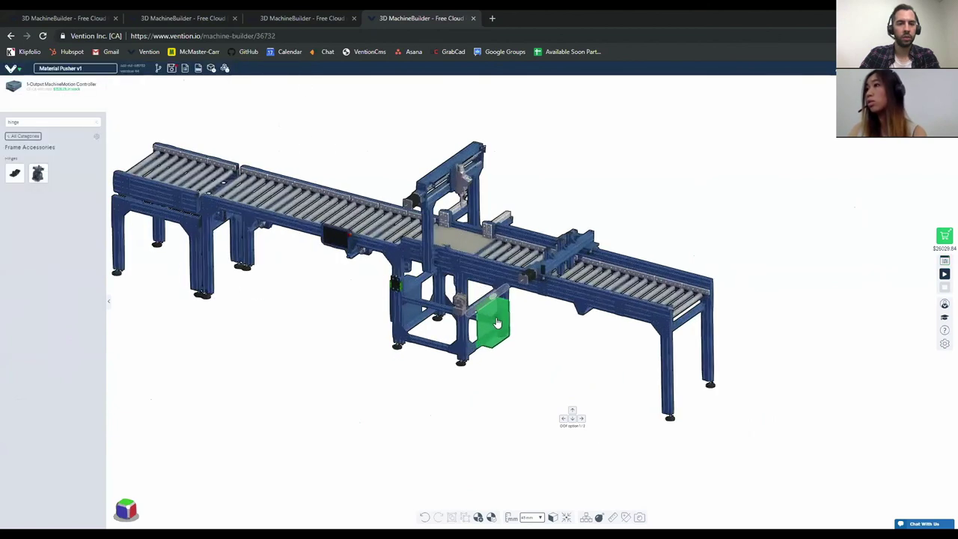
{"action": "left_click", "coordinate": [498, 323]}
{"action": "left_click", "coordinate": [576, 362]}
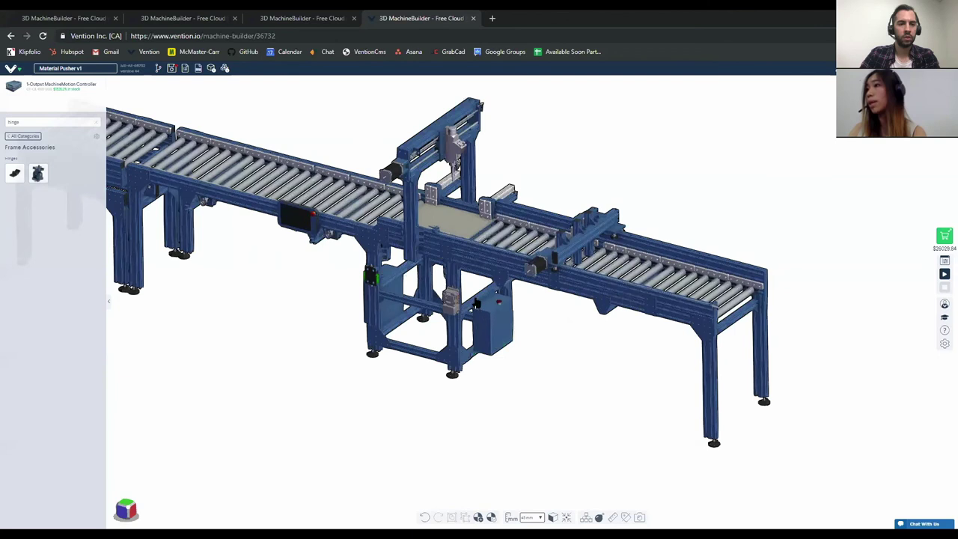
{"action": "scroll", "coordinate": [495, 318], "scroll_direction": "up", "scroll_amount": 4}
{"action": "middle_click_drag", "start_coordinate": [497, 316], "coordinate": [526, 325]}
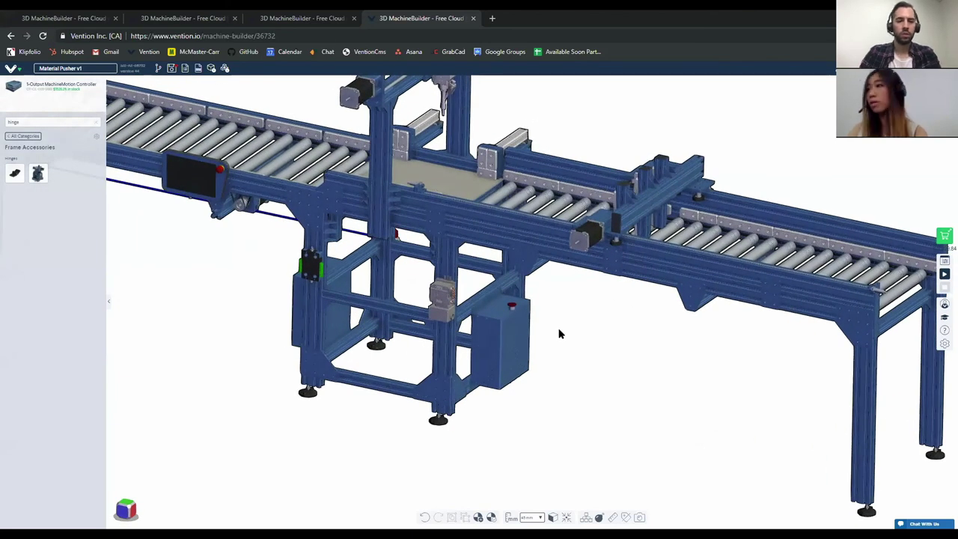
{"action": "scroll", "coordinate": [551, 334], "scroll_direction": "down", "scroll_amount": 3}
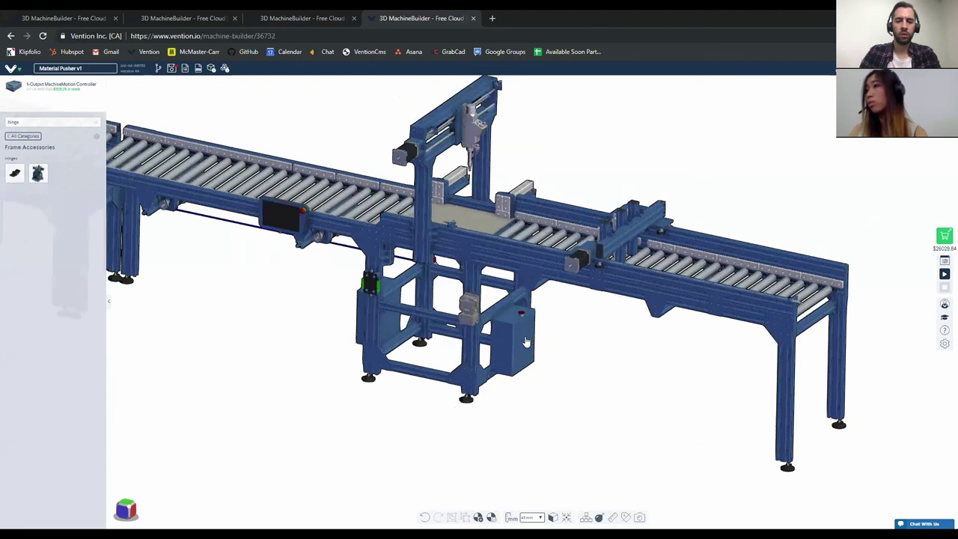
{"action": "scroll", "coordinate": [524, 342], "scroll_direction": "down", "scroll_amount": 3}
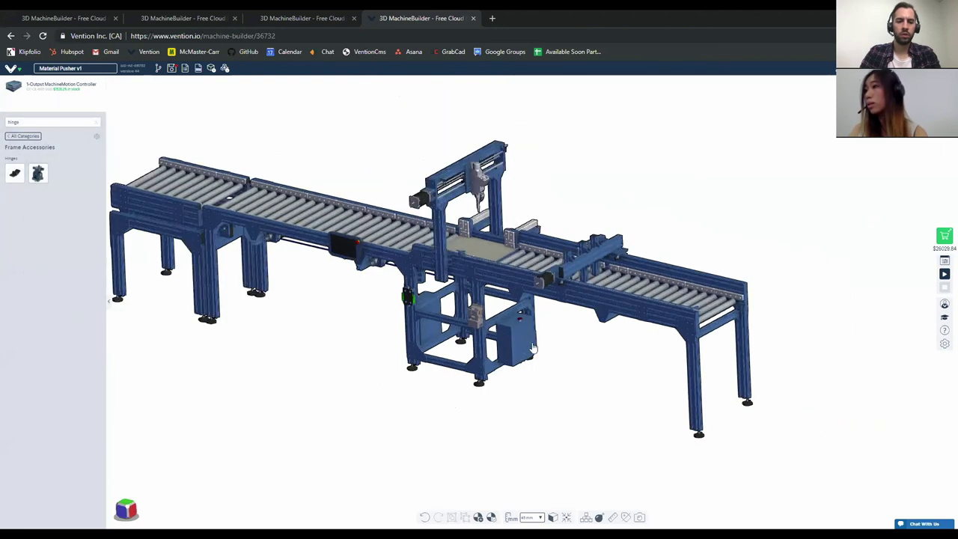
{"action": "scroll", "coordinate": [573, 366], "scroll_direction": "up", "scroll_amount": 3}
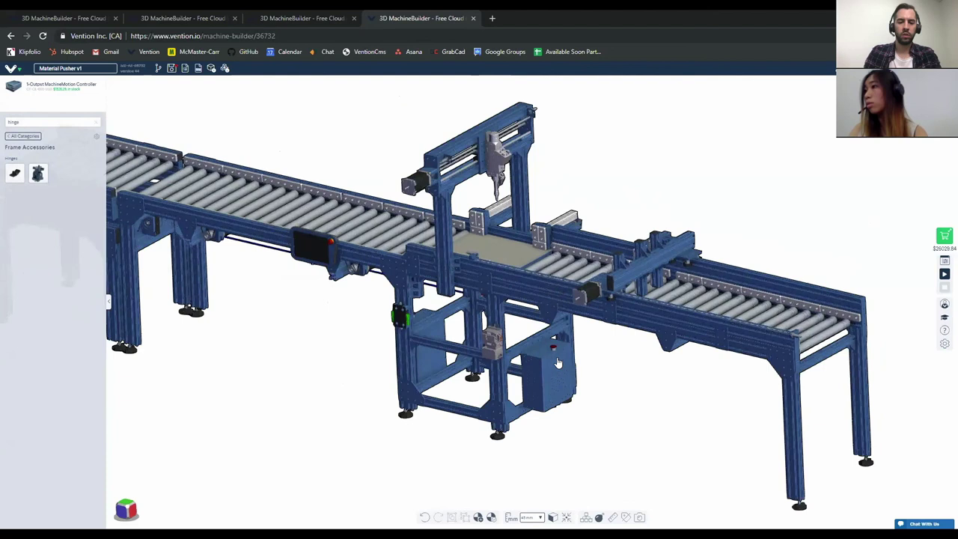
{"action": "right_click_drag", "start_coordinate": [551, 365], "coordinate": [560, 364]}
{"action": "scroll", "coordinate": [564, 340], "scroll_direction": "down", "scroll_amount": 2}
{"action": "left_click_drag", "start_coordinate": [559, 363], "coordinate": [611, 374]}
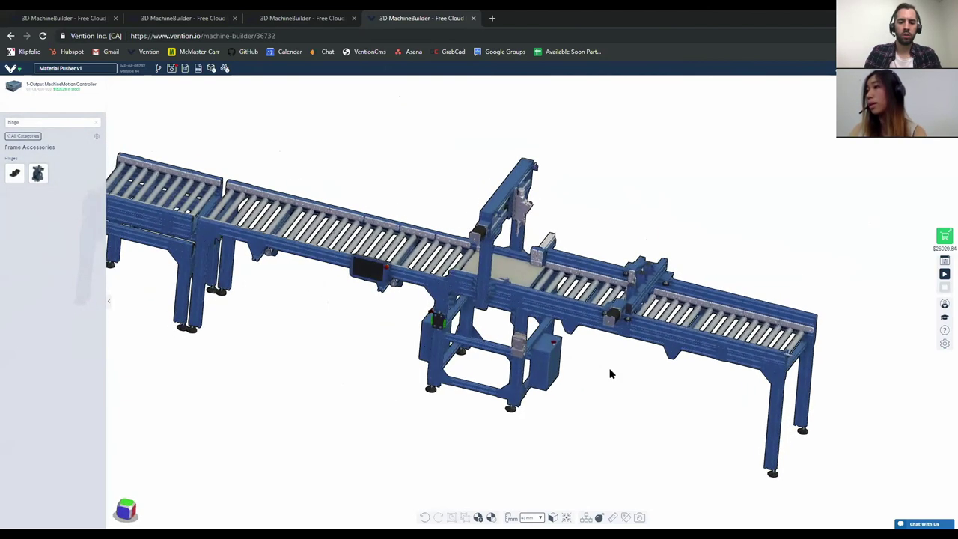
{"action": "right_click_drag", "start_coordinate": [560, 376], "coordinate": [612, 373]}
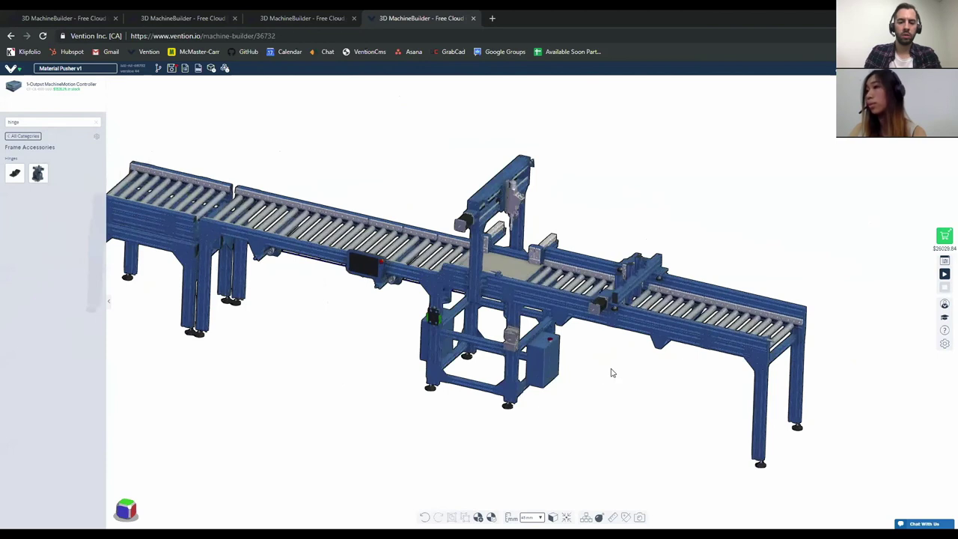
{"action": "scroll", "coordinate": [615, 363], "scroll_direction": "up", "scroll_amount": 3}
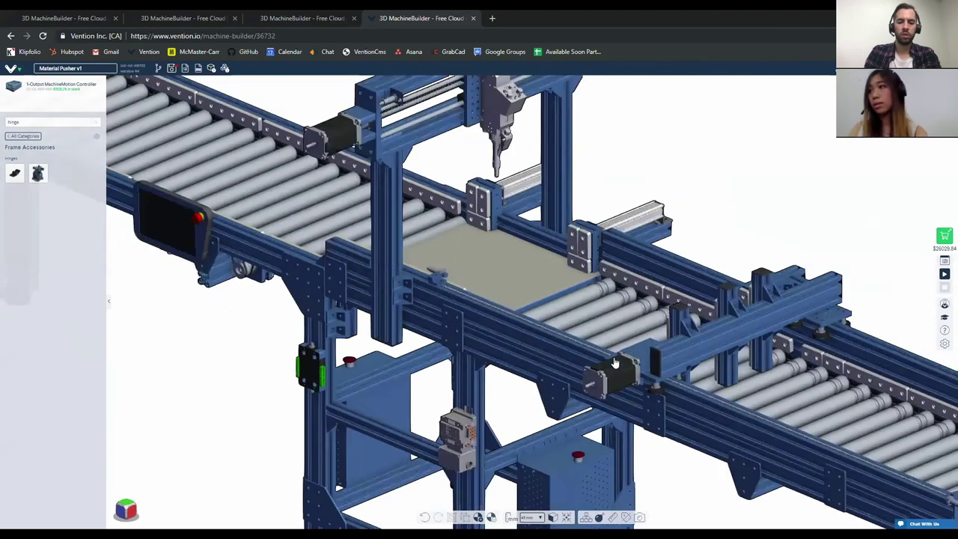
{"action": "scroll", "coordinate": [617, 364], "scroll_direction": "down", "scroll_amount": 5}
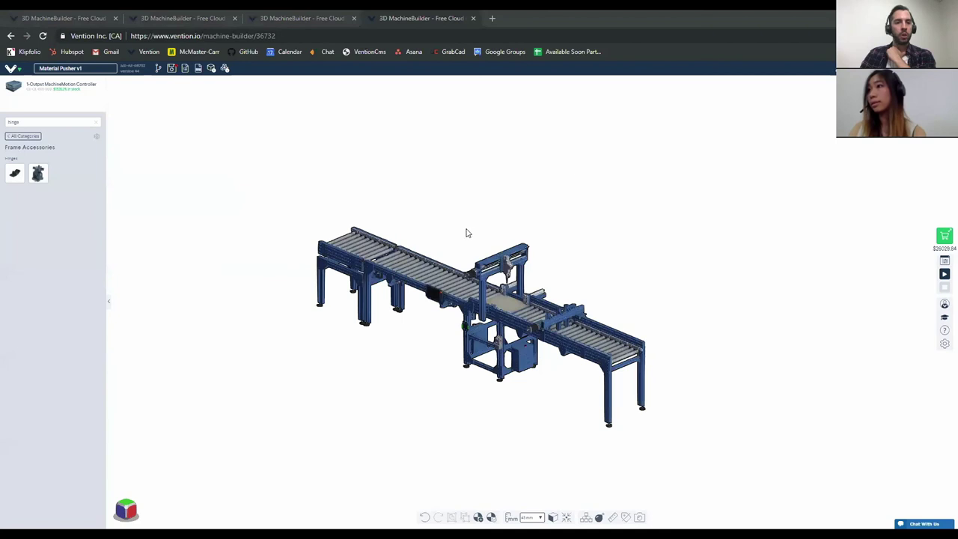
{"action": "scroll", "coordinate": [470, 238], "scroll_direction": "up", "scroll_amount": 2}
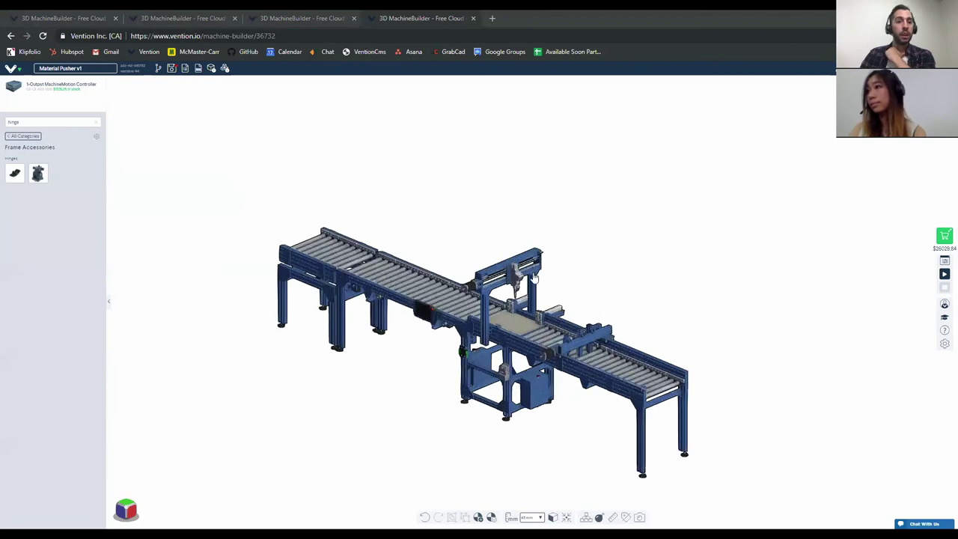
{"action": "scroll", "coordinate": [537, 278], "scroll_direction": "up", "scroll_amount": 1}
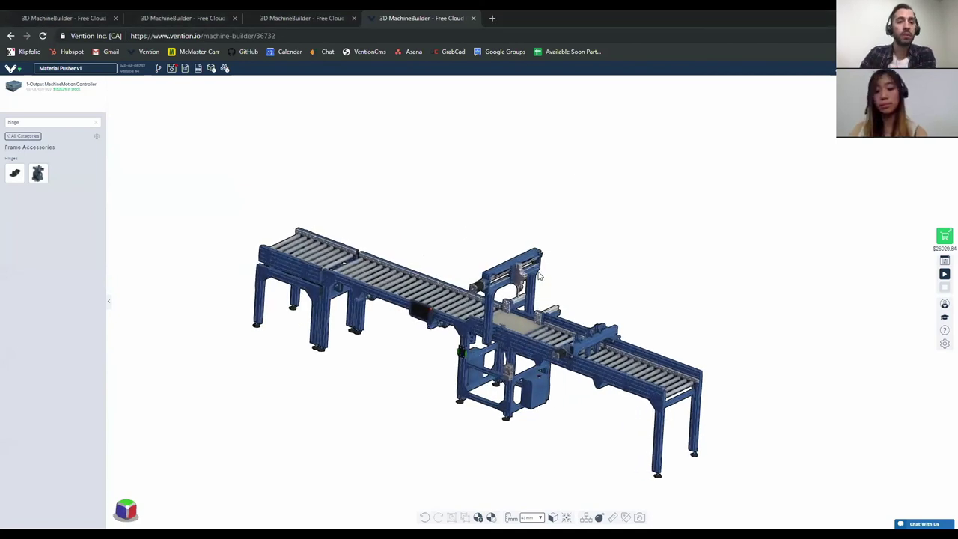
{"action": "scroll", "coordinate": [549, 257], "scroll_direction": "down", "scroll_amount": 2}
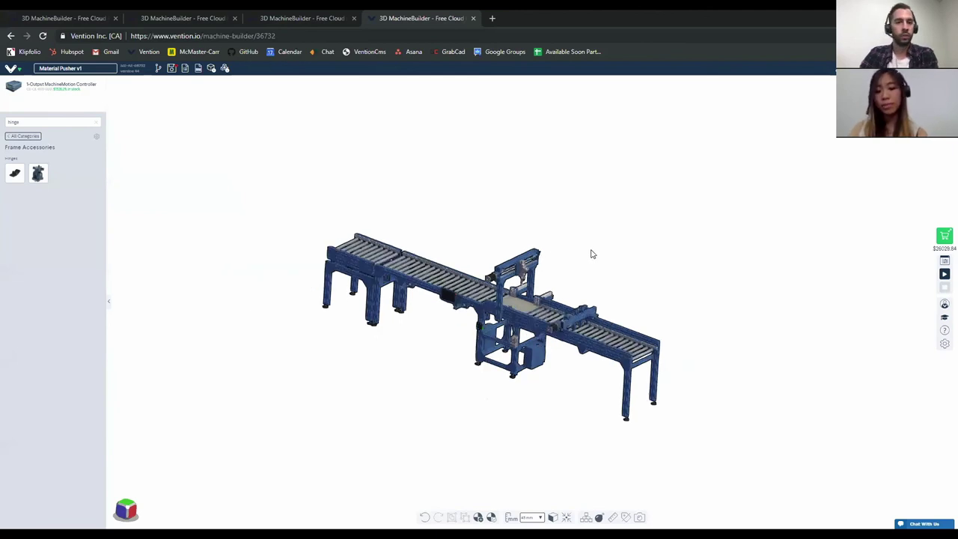
{"action": "scroll", "coordinate": [591, 254], "scroll_direction": "down", "scroll_amount": 2}
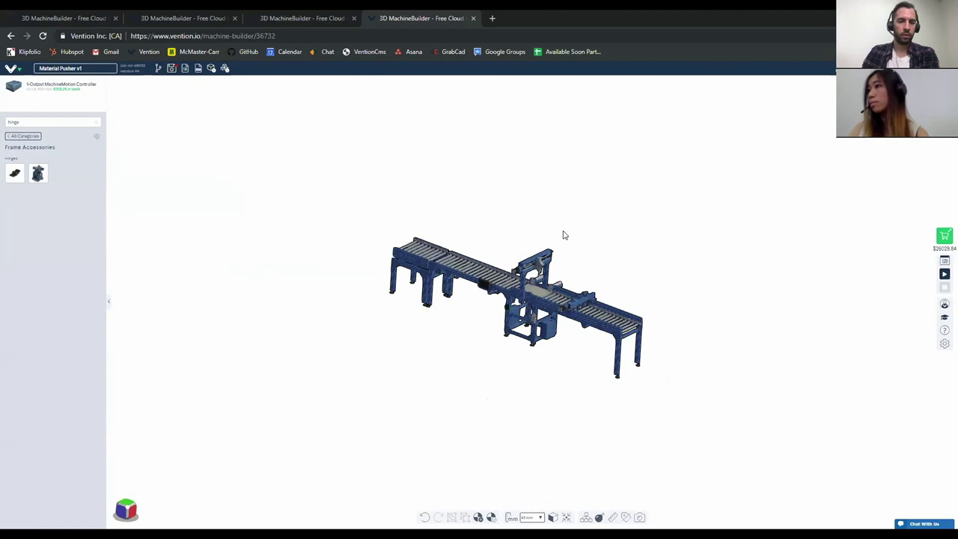
{"action": "scroll", "coordinate": [564, 239], "scroll_direction": "up", "scroll_amount": 3}
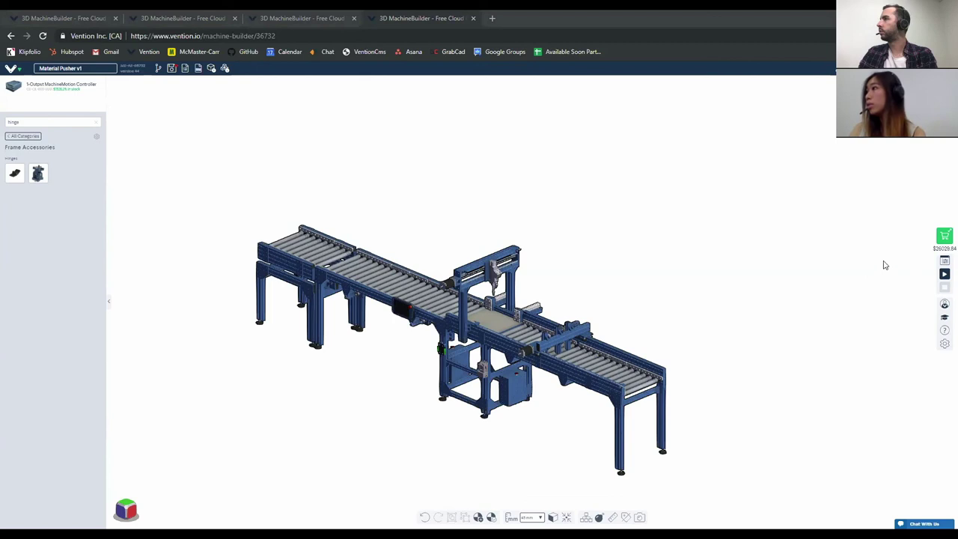
- Show the Material Pusher's design details with its total price and checkout option, and close them again
{"action": "left_click", "coordinate": [945, 237]}
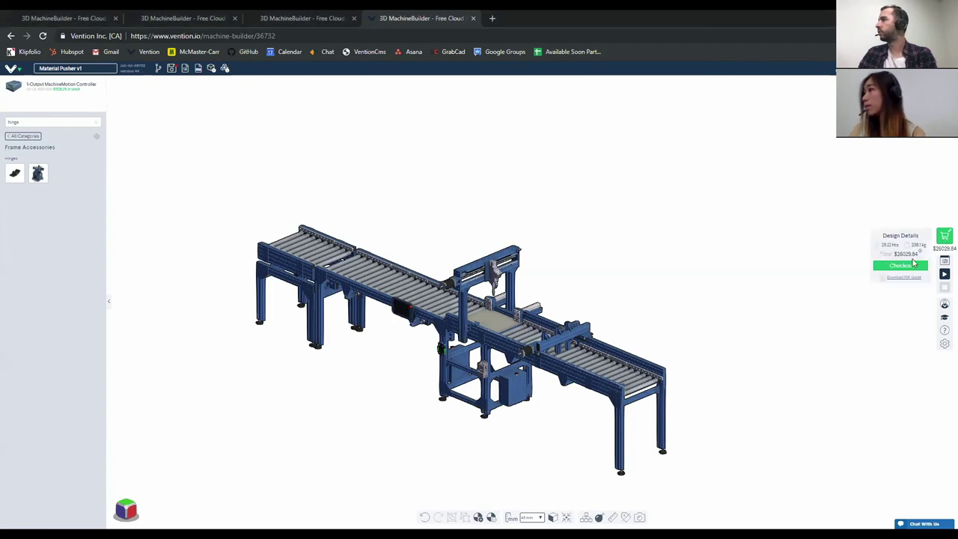
{"action": "scroll", "coordinate": [861, 283], "scroll_direction": "up", "scroll_amount": 3}
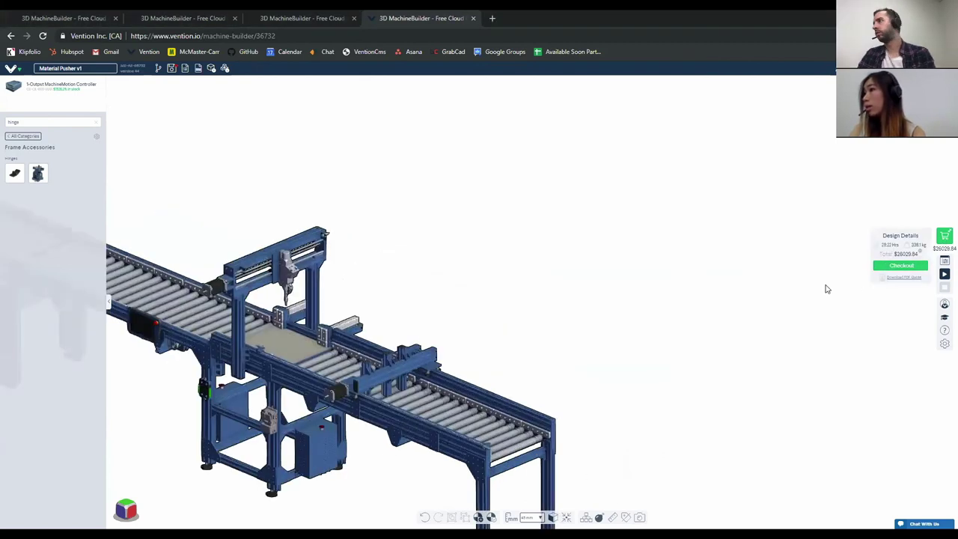
{"action": "scroll", "coordinate": [808, 296], "scroll_direction": "down", "scroll_amount": 3}
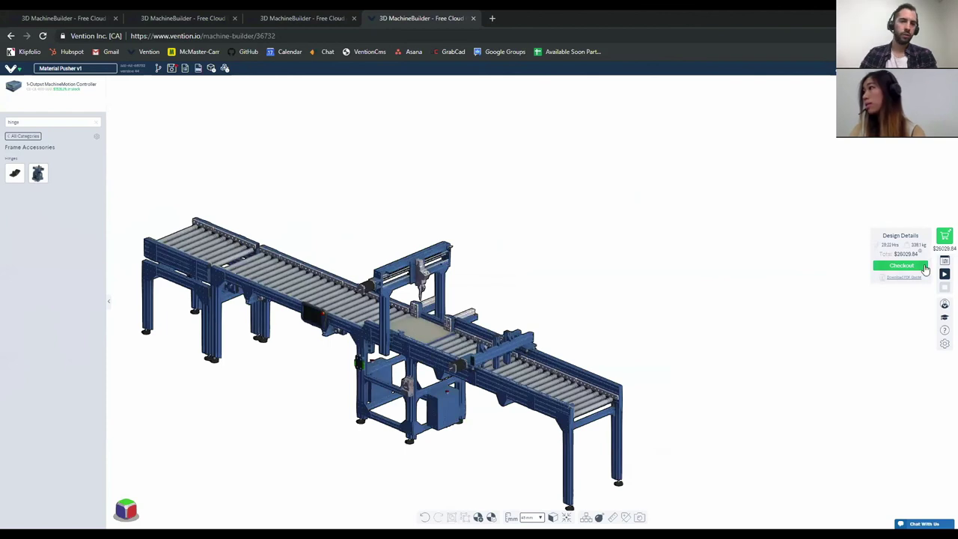
{"action": "scroll", "coordinate": [588, 290], "scroll_direction": "down", "scroll_amount": 2}
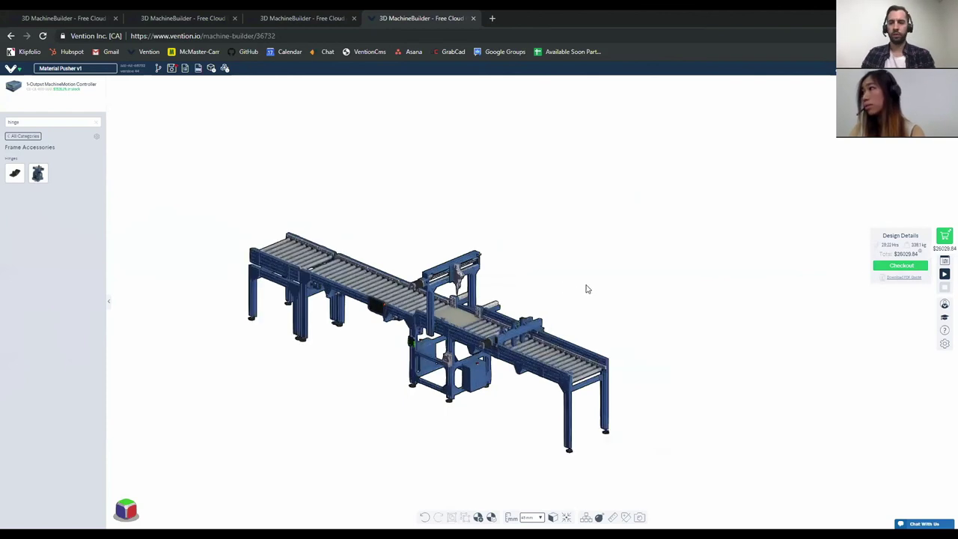
{"action": "left_click", "coordinate": [942, 239]}
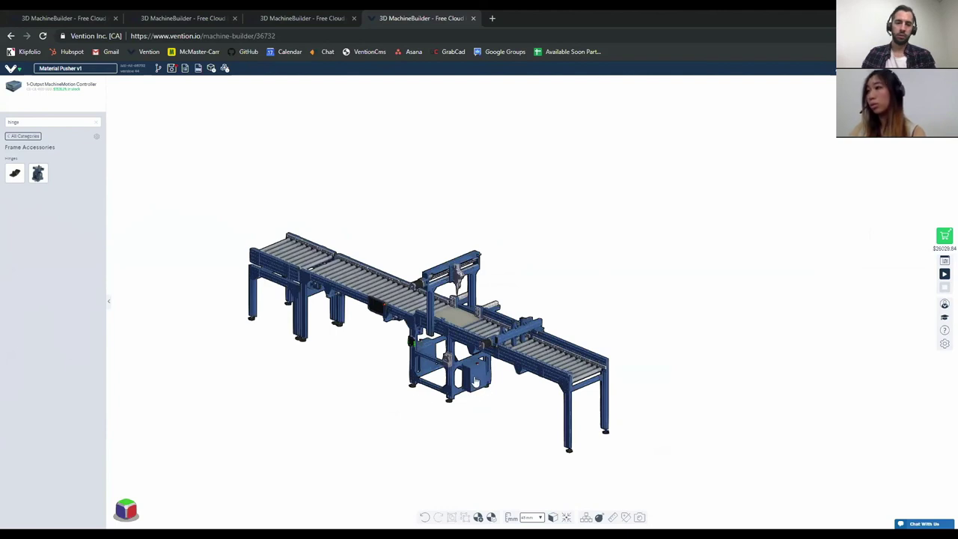
- Select the imported weld head on the gantry above the conveyor and examine it together with the whole machine
{"action": "scroll", "coordinate": [464, 337], "scroll_direction": "down", "scroll_amount": 1}
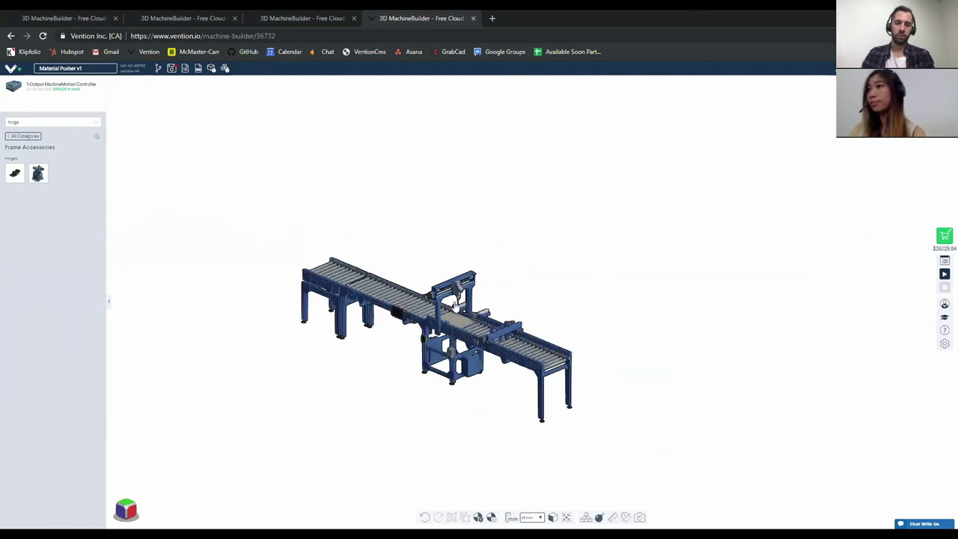
{"action": "scroll", "coordinate": [464, 315], "scroll_direction": "up", "scroll_amount": 3}
{"action": "left_click", "coordinate": [464, 290]}
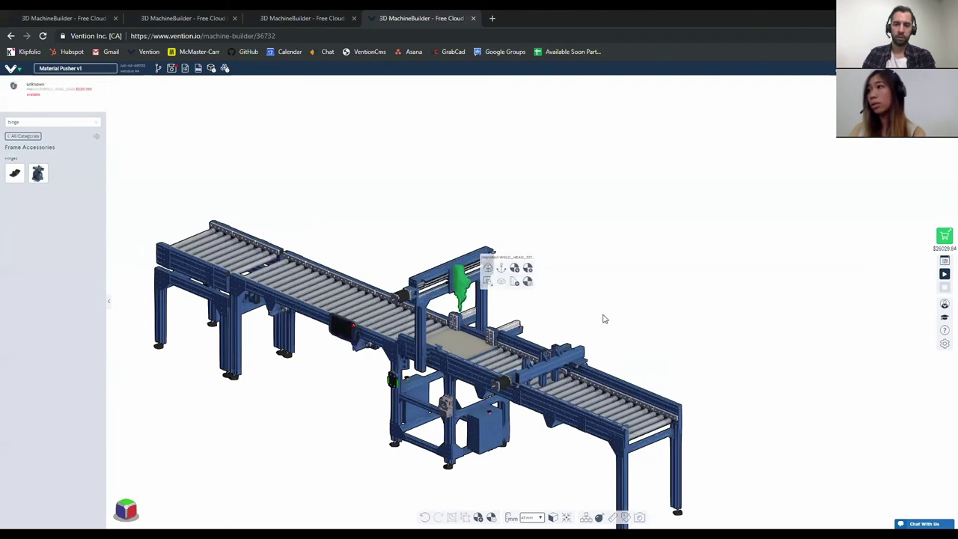
{"action": "scroll", "coordinate": [582, 304], "scroll_direction": "down", "scroll_amount": 2}
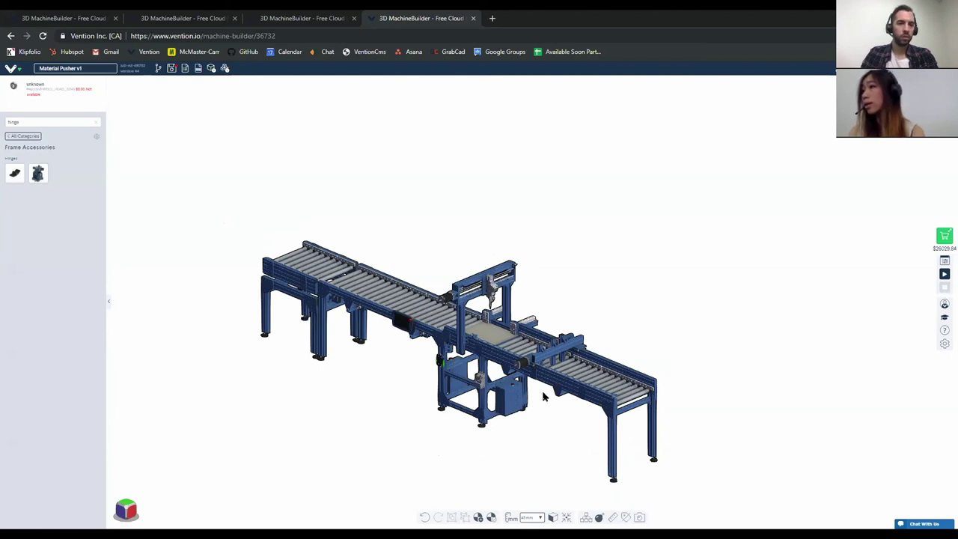
{"action": "scroll", "coordinate": [595, 402], "scroll_direction": "down", "scroll_amount": 2}
{"action": "scroll", "coordinate": [596, 402], "scroll_direction": "up", "scroll_amount": 4}
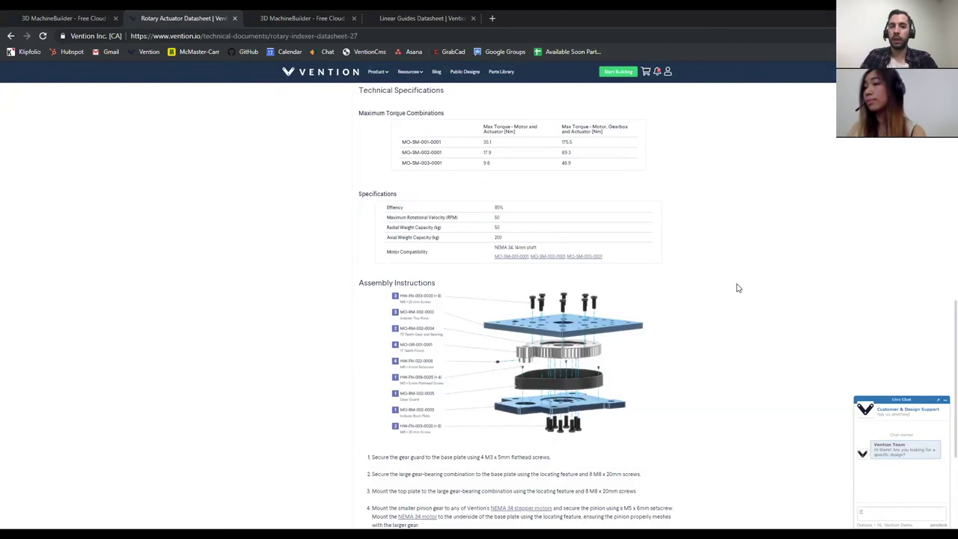